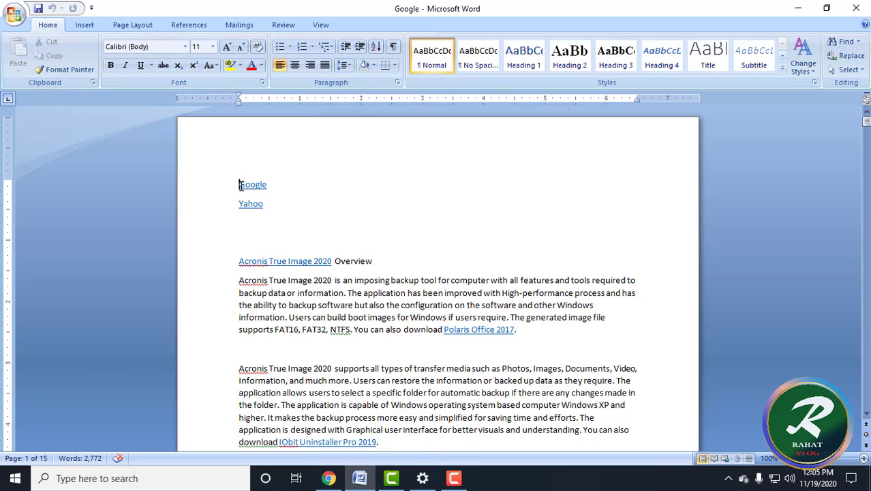
# Try the No Spacing style on the Google and Yahoo lines, undo it, and preview other quick styles on them.
pyautogui.moveTo(239, 185); pyautogui.dragTo(269, 203)
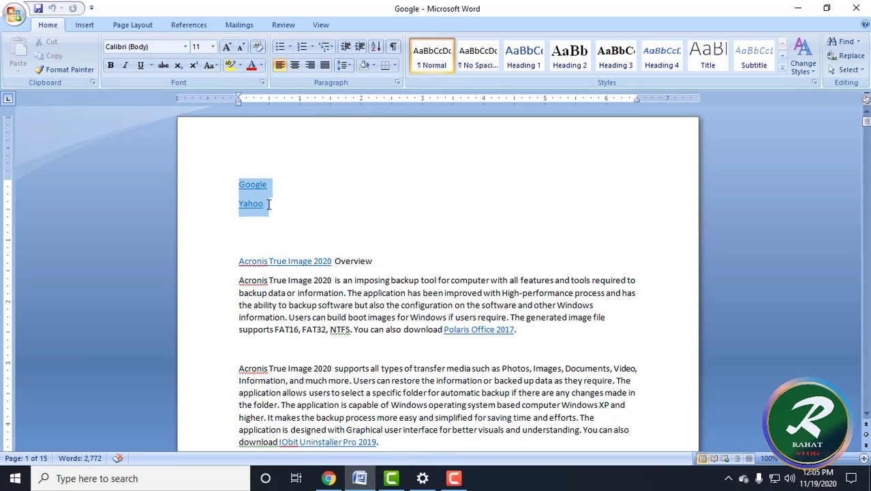
pyautogui.click(476, 68)
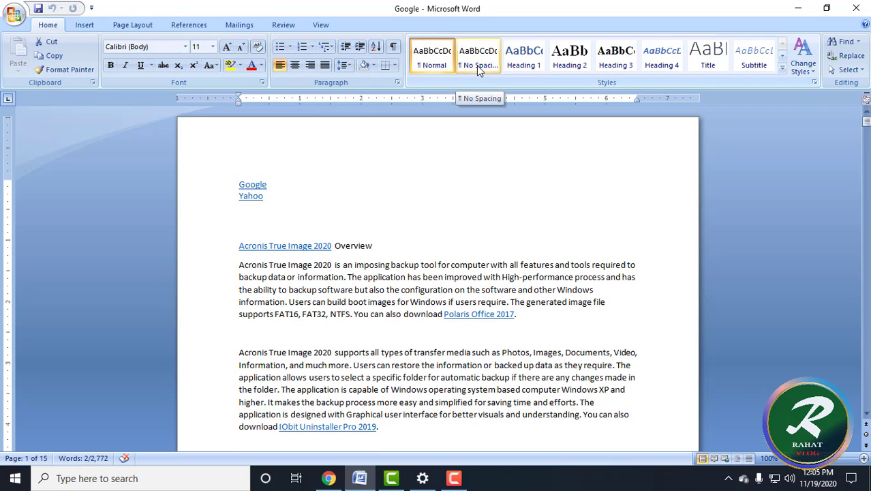
pyautogui.hotkey('ctrl', 'z')
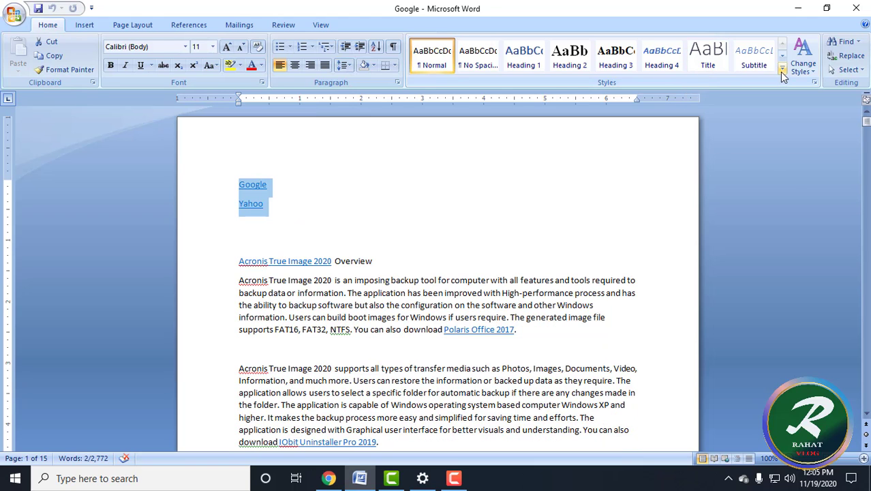
pyautogui.click(781, 71)
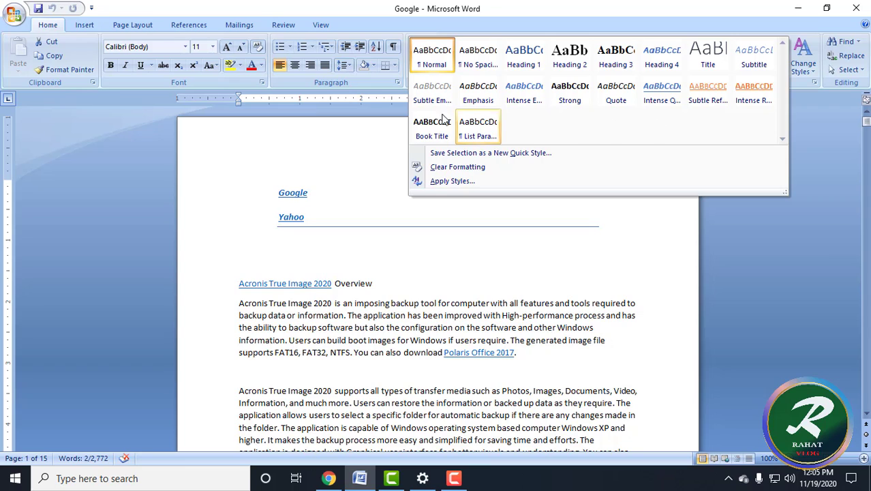
pyautogui.press('Escape')
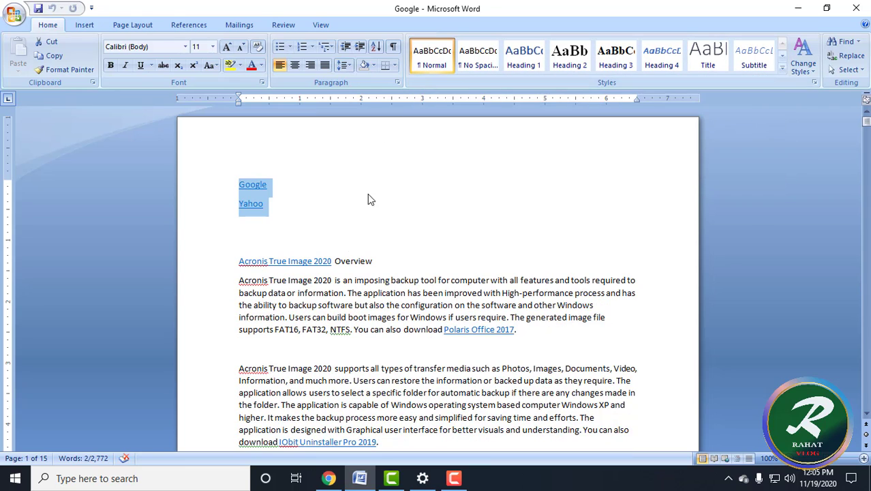
# Apply the Heading 2 style to the lines from Google through the Acronis True Image 2020 Overview heading, and clear their formatting.
pyautogui.moveTo(239, 182); pyautogui.dragTo(389, 267)
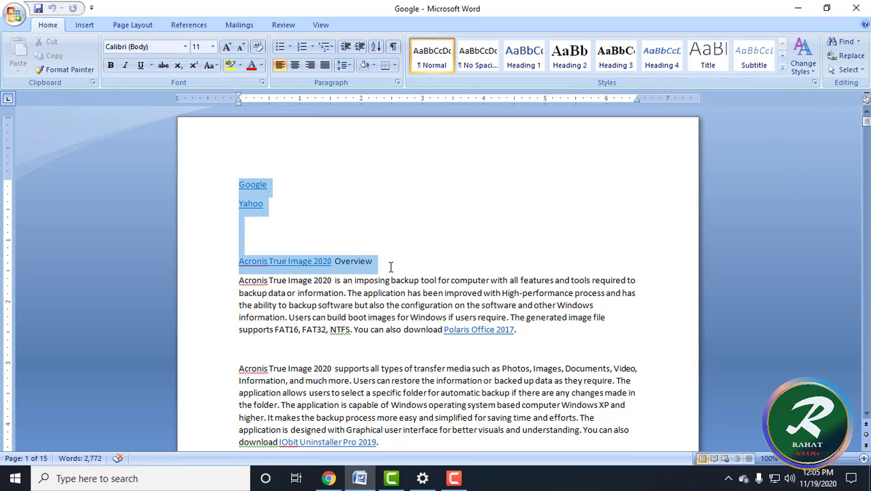
pyautogui.click(569, 58)
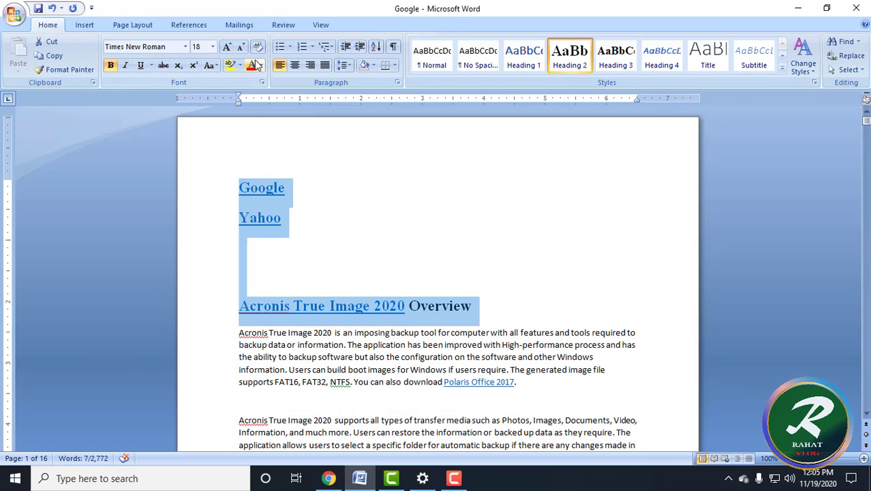
pyautogui.click(782, 67)
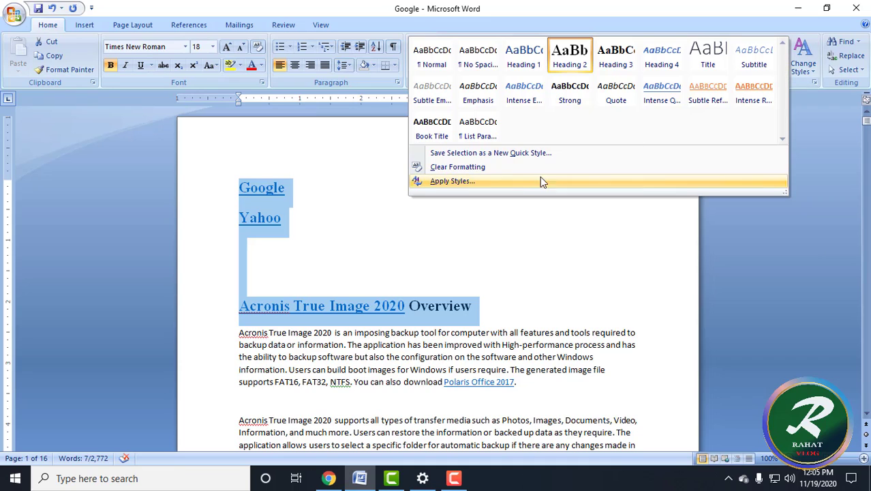
pyautogui.click(509, 172)
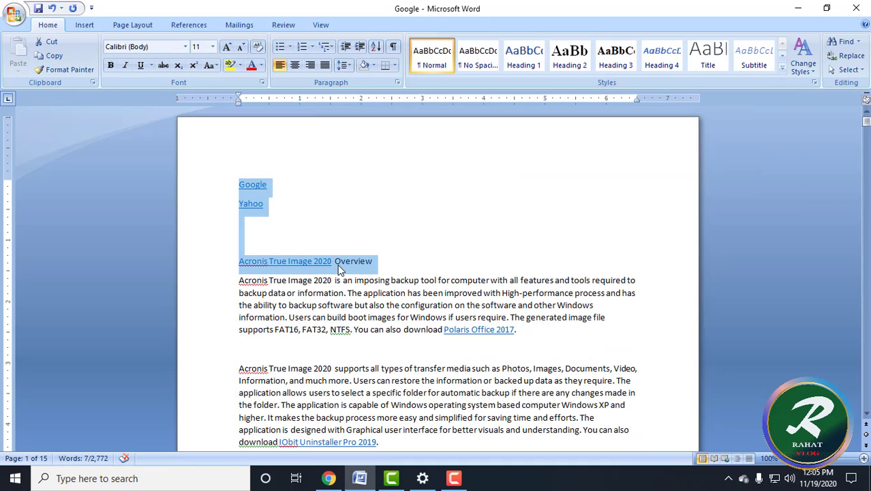
pyautogui.click(303, 246)
pyautogui.moveTo(238, 184); pyautogui.dragTo(383, 259)
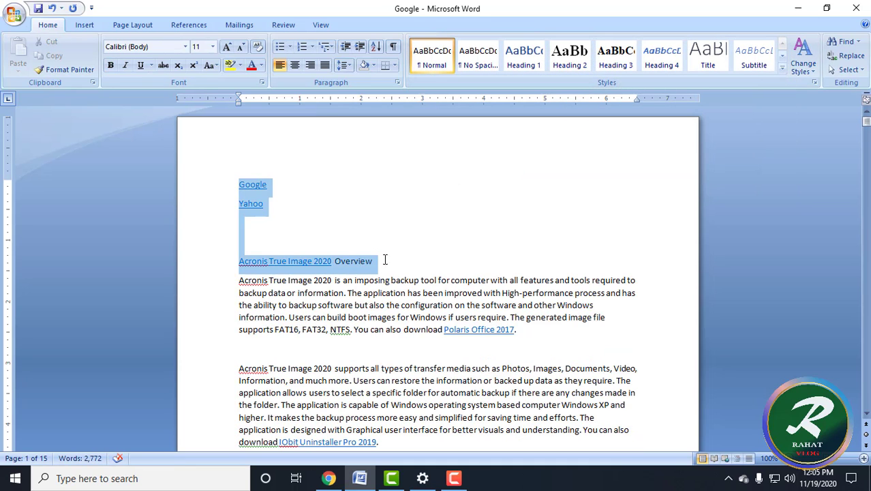
pyautogui.click(782, 71)
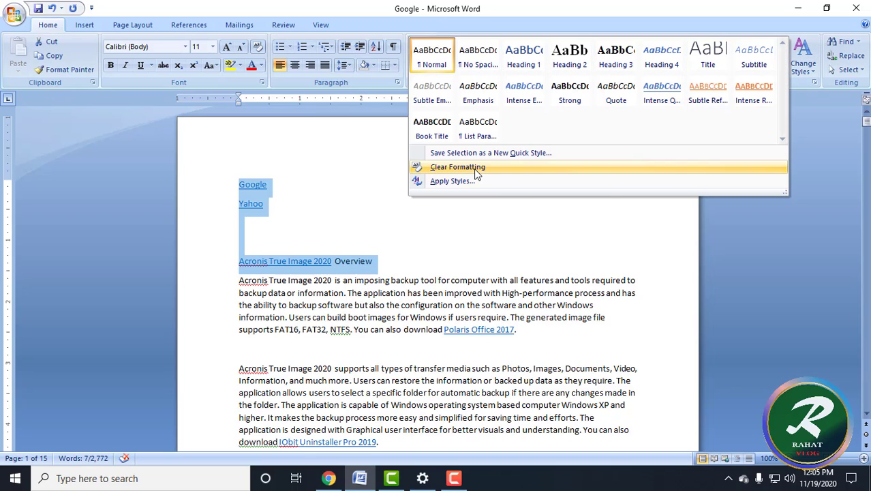
pyautogui.click(287, 164)
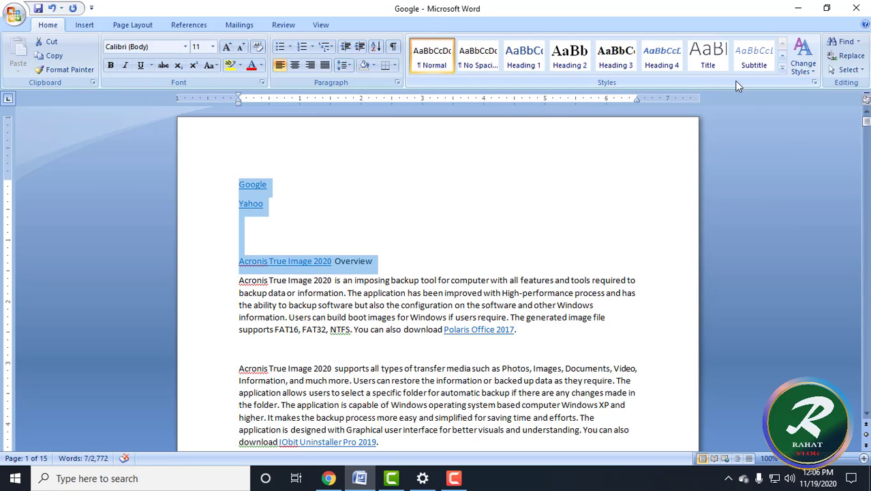
pyautogui.click(662, 194)
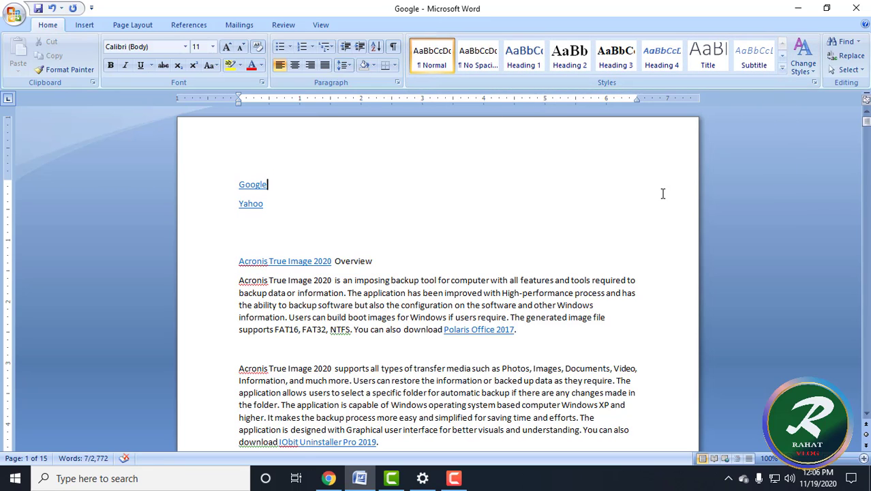
# Examine the style sets, theme colors and theme fonts available for changing the document's styles.
pyautogui.click(802, 63)
pyautogui.moveTo(838, 85)
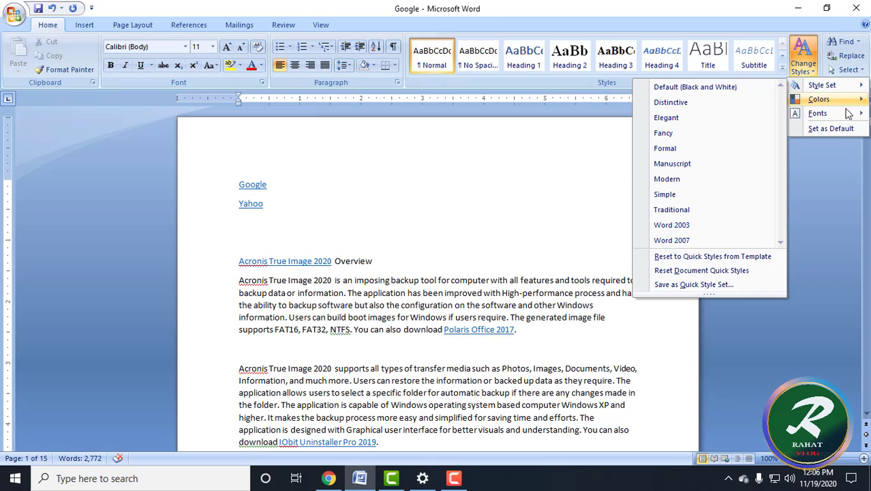
pyautogui.moveTo(851, 104)
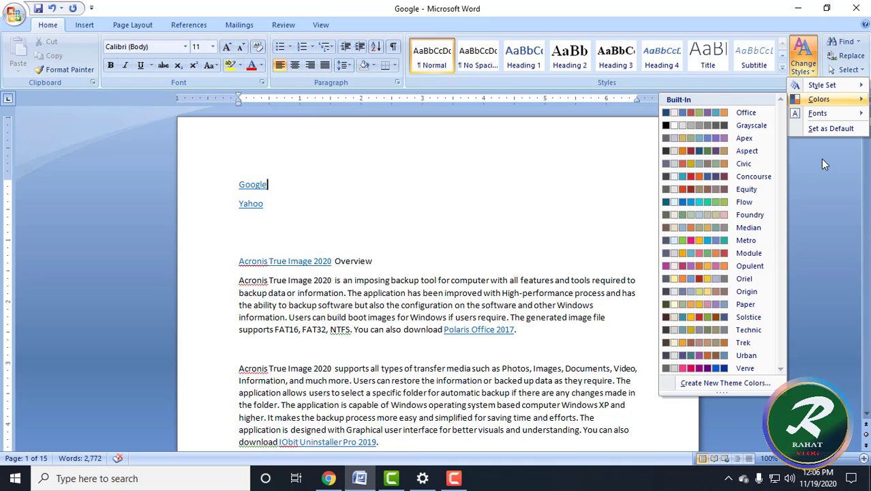
pyautogui.moveTo(837, 119)
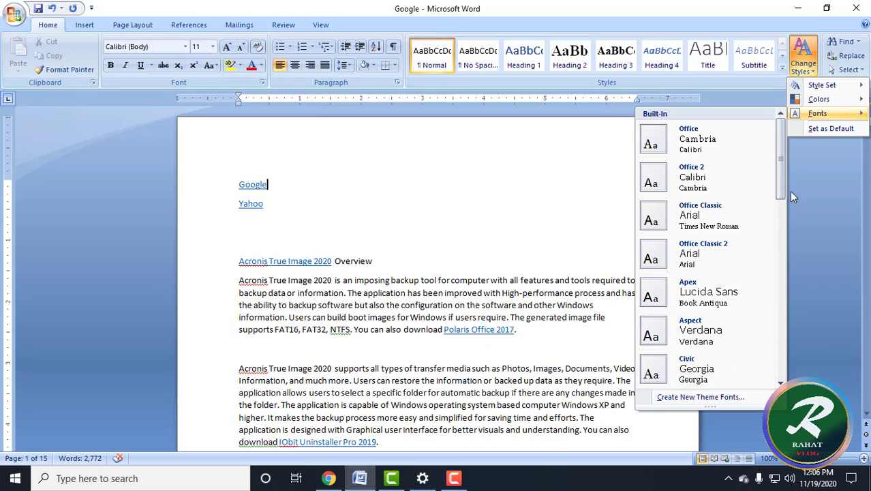
pyautogui.scroll(-5, 773, 269)
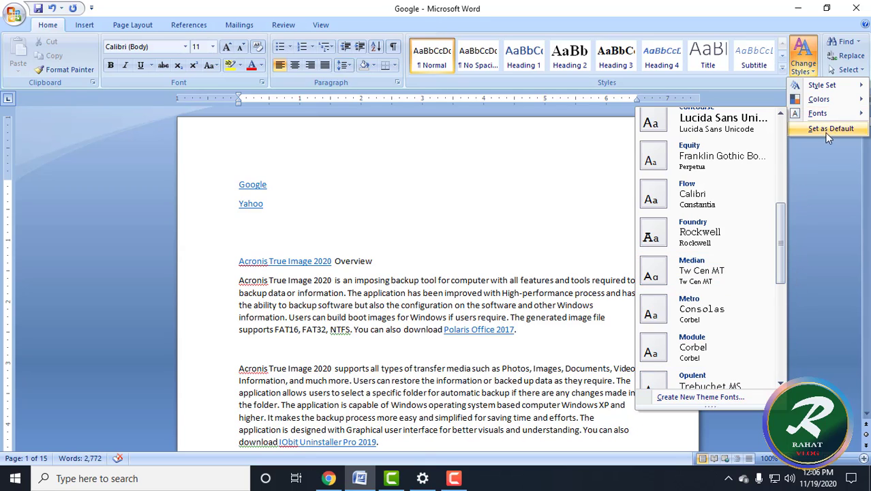
pyautogui.click(711, 15)
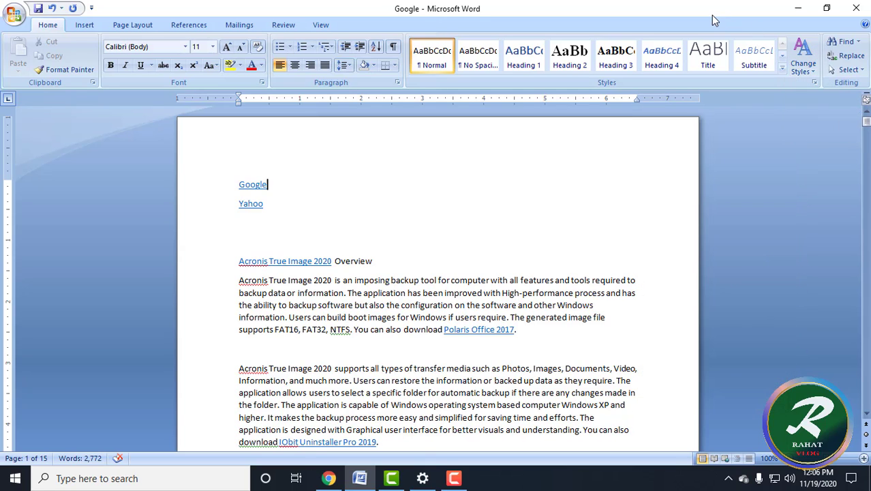
# Start a Find search with the word Acronis copied from the overview heading, keeping the dialog clear of the heading text.
pyautogui.click(843, 44)
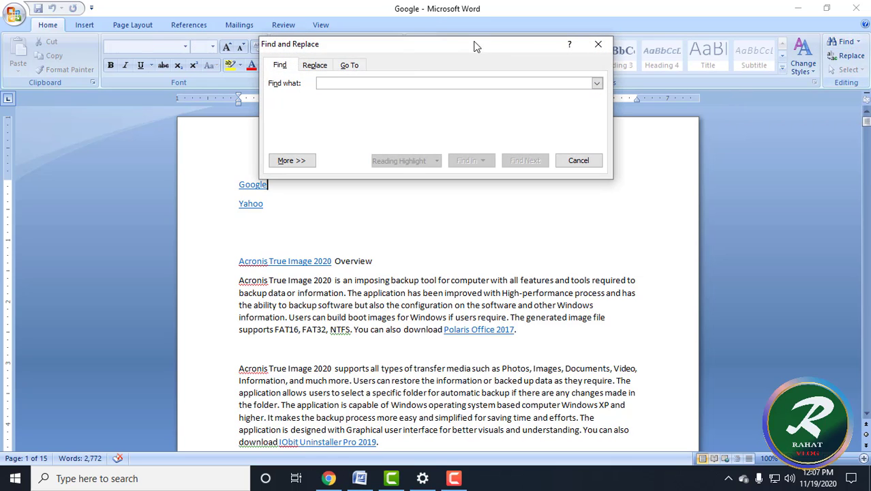
pyautogui.moveTo(458, 42); pyautogui.dragTo(600, 66)
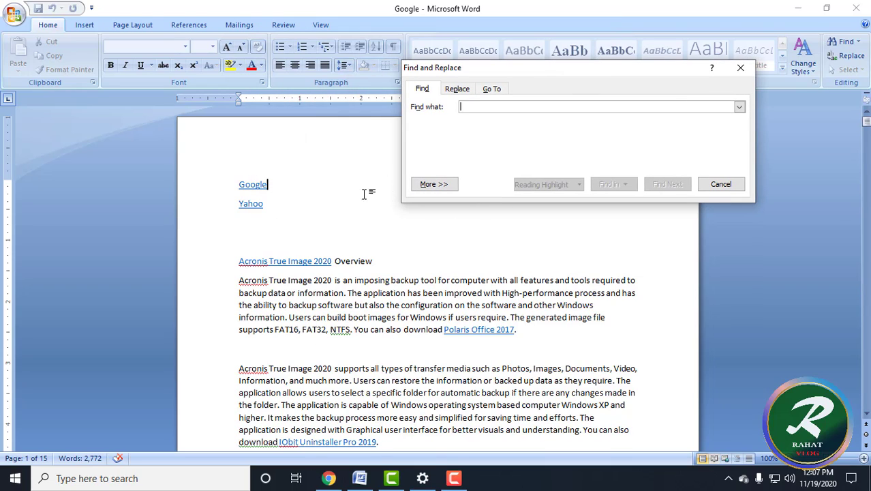
pyautogui.click(257, 261)
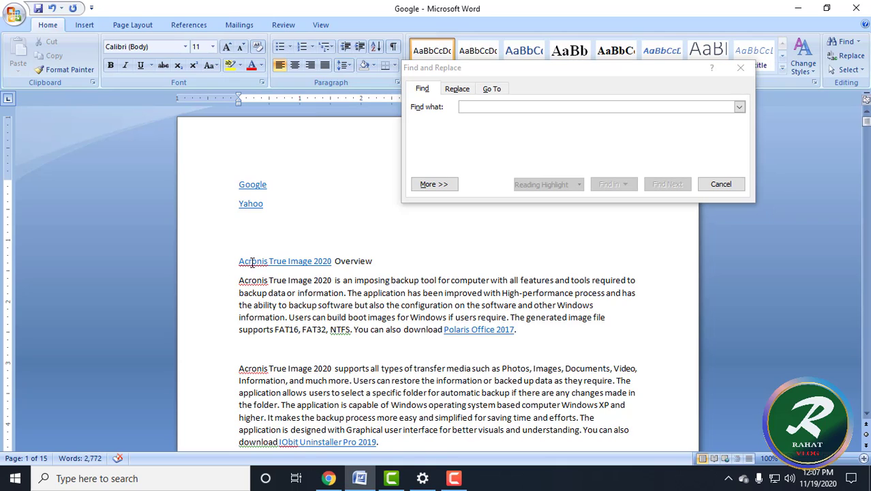
pyautogui.moveTo(241, 264); pyautogui.dragTo(267, 265)
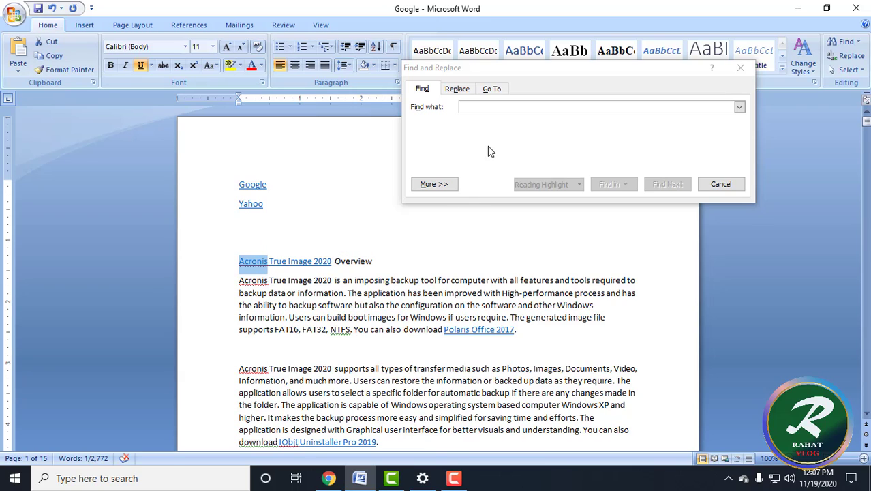
pyautogui.rightClick(254, 262)
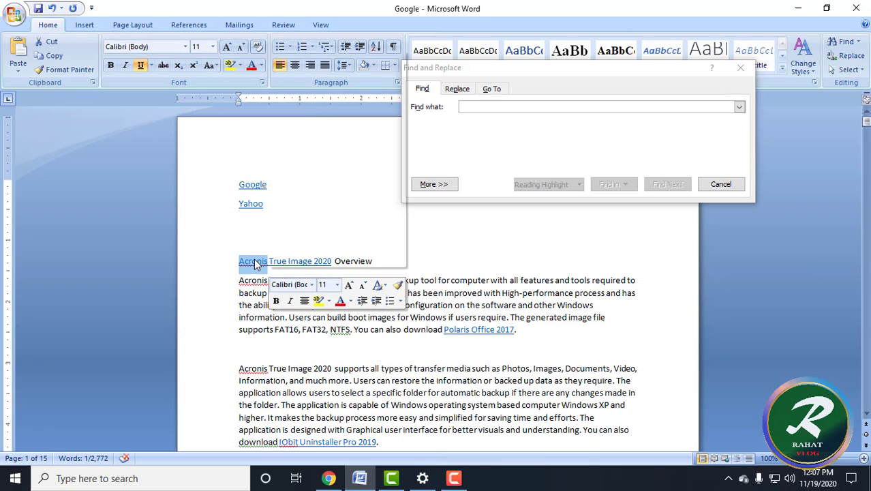
pyautogui.click(298, 245)
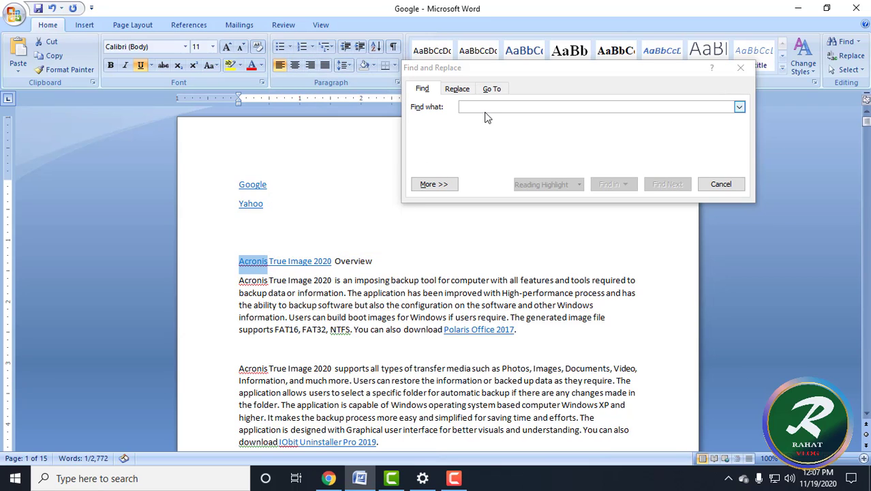
pyautogui.click(487, 106)
pyautogui.rightClick(487, 107)
pyautogui.click(514, 144)
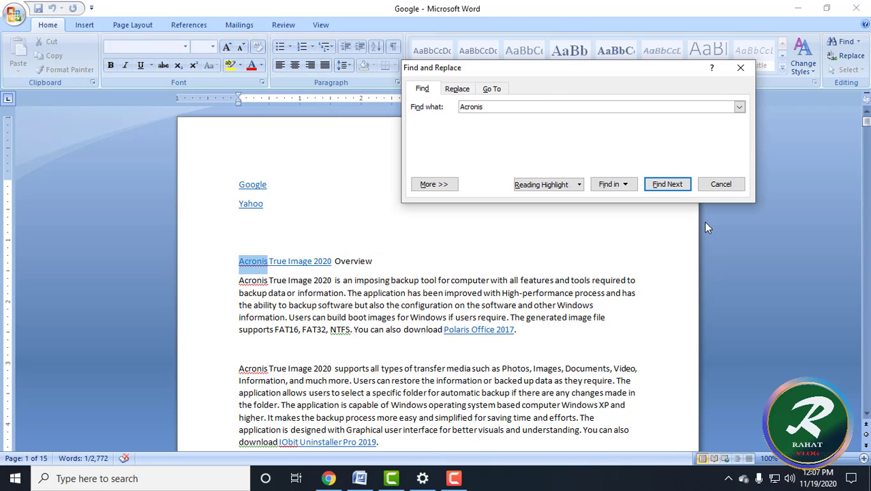
# Step through the next four occurrences of Acronis, reselect the last one found, and close the Find and Replace dialog.
pyautogui.click(668, 185)
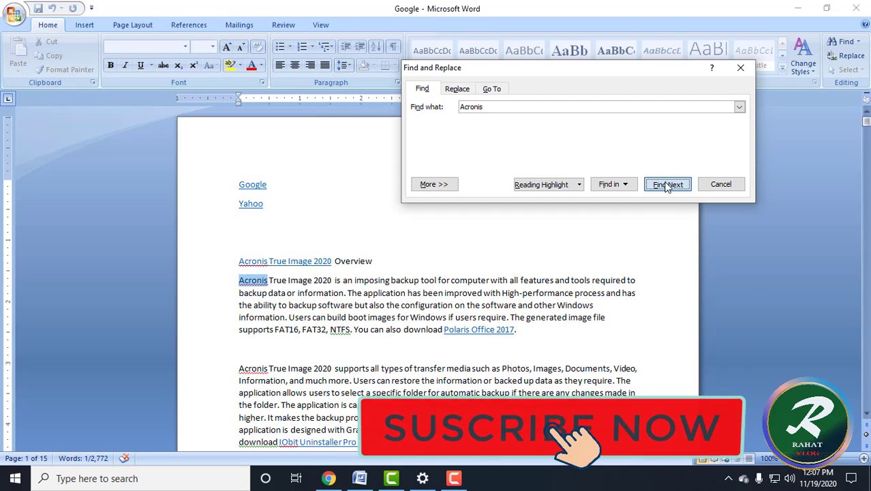
pyautogui.click(667, 185)
pyautogui.click(667, 184)
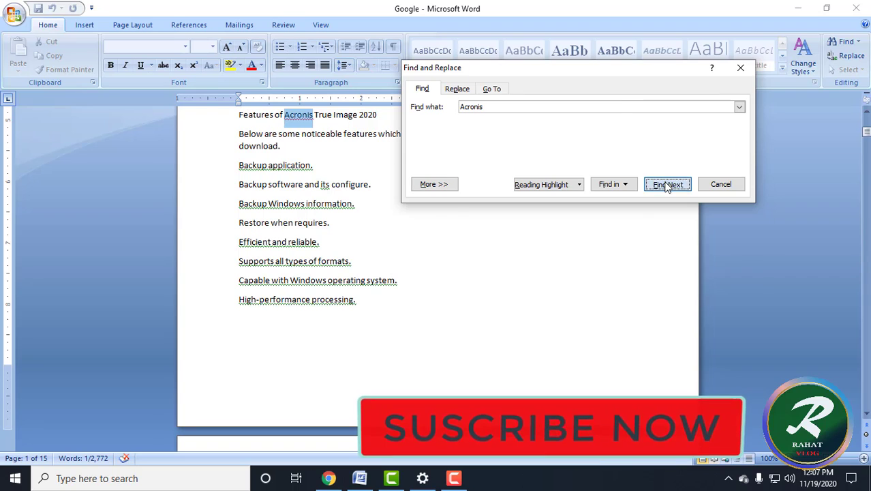
pyautogui.click(667, 185)
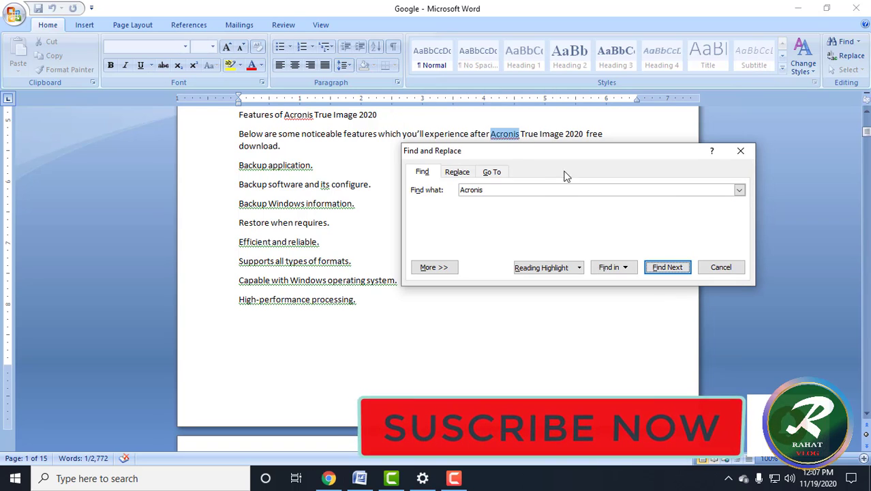
pyautogui.click(508, 134)
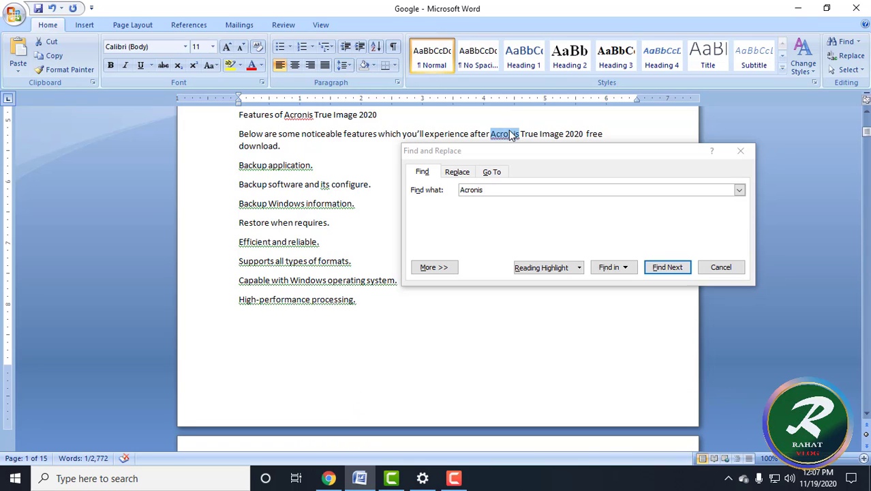
pyautogui.click(521, 133)
pyautogui.moveTo(521, 134); pyautogui.dragTo(491, 133)
pyautogui.click(485, 190)
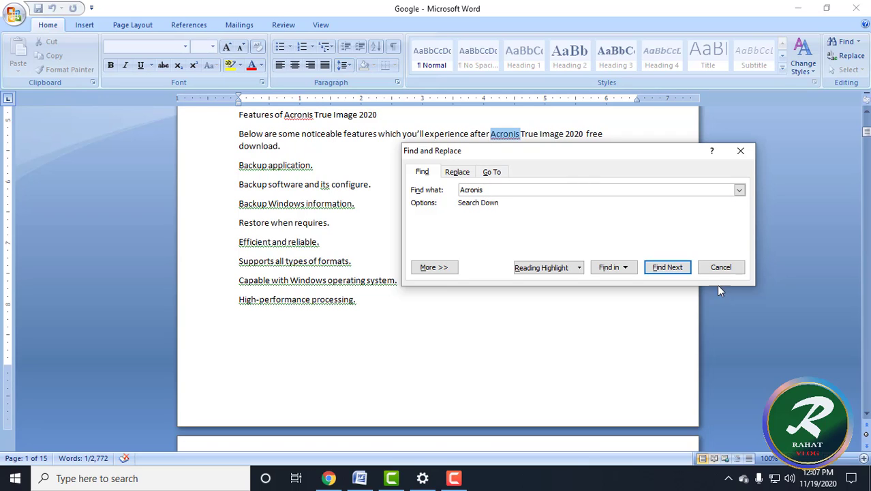
pyautogui.click(721, 267)
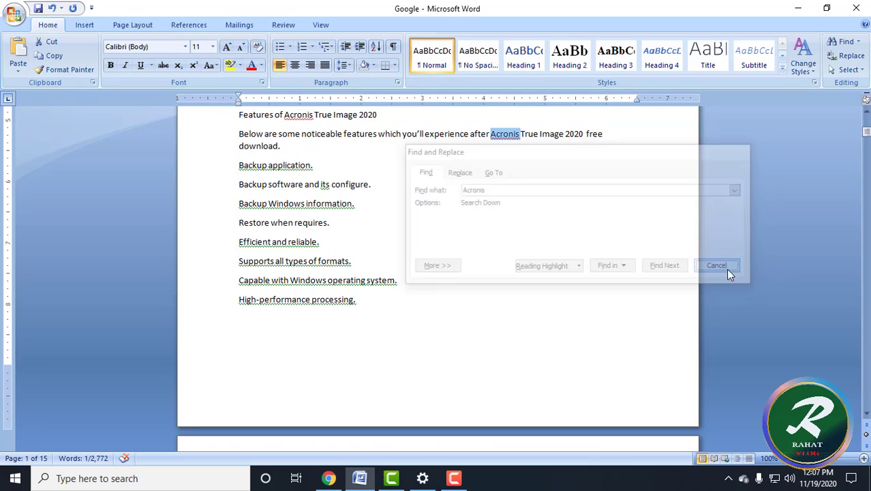
# Change the word Acronis to Acroniste in the overview heading near the start of the document.
pyautogui.click(521, 139)
pyautogui.scroll(8, 472, 184)
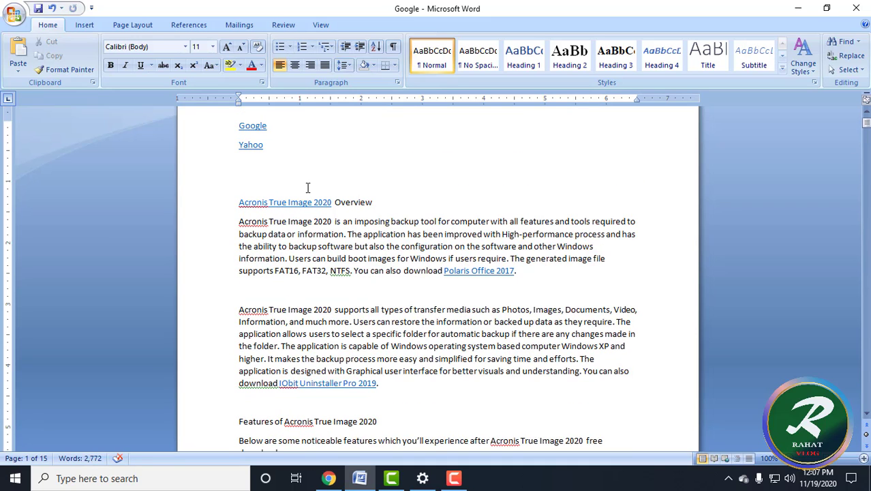
pyautogui.click(266, 202)
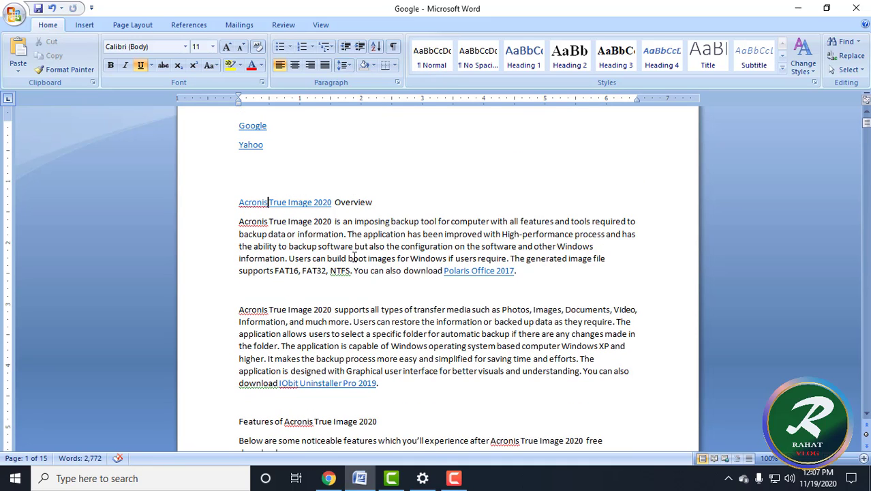
pyautogui.write('te')
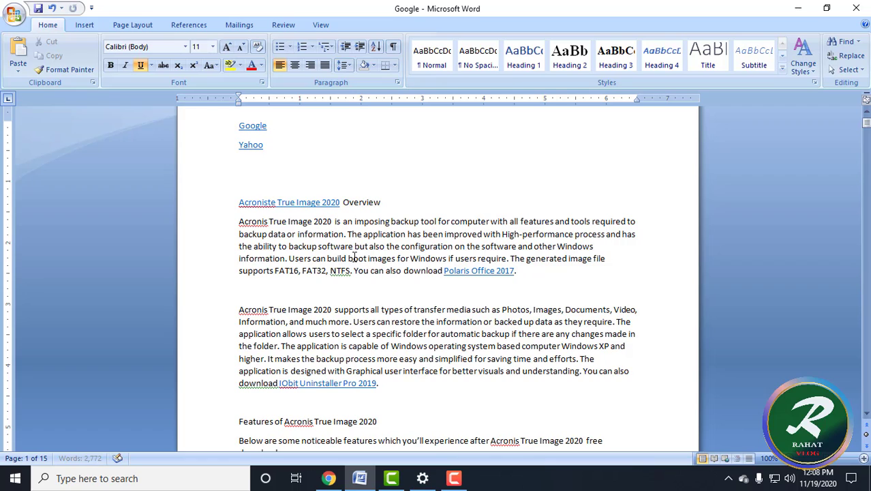
# Replace Acronis with the copied word Acroniste at the start of the two paragraphs below the overview heading.
pyautogui.moveTo(238, 202); pyautogui.dragTo(271, 226)
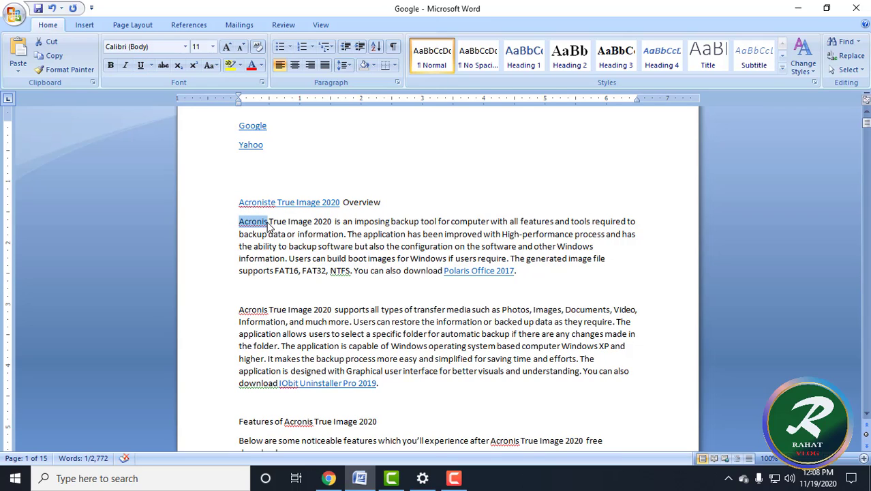
pyautogui.hotkey('ctrl', 'v')
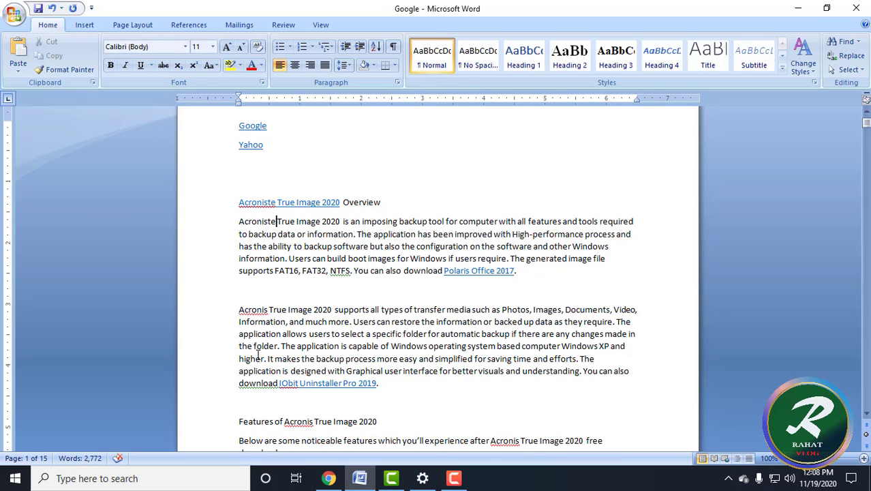
pyautogui.moveTo(239, 310); pyautogui.dragTo(270, 309)
pyautogui.hotkey('ctrl', 'v')
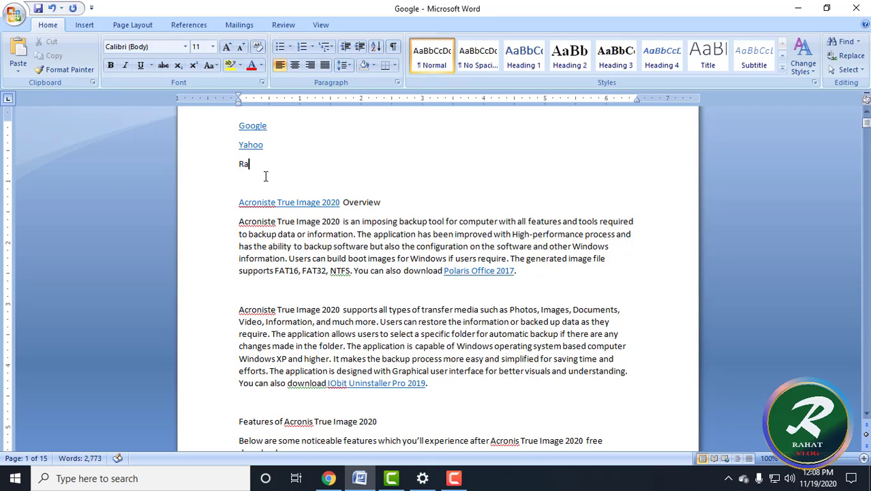
# Enter a first name on the blank line below Yahoo and misspell it by changing its second letter to e.
pyautogui.write('hat')
pyautogui.click(251, 163)
pyautogui.press('BackSpace')
pyautogui.write('e')
pyautogui.moveTo(239, 164); pyautogui.dragTo(268, 162)
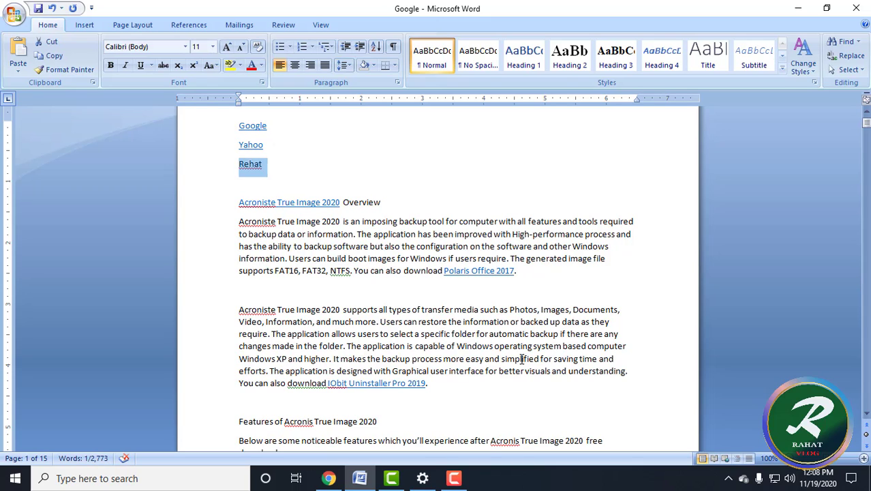
pyautogui.click(273, 183)
pyautogui.moveTo(238, 163); pyautogui.dragTo(270, 164)
pyautogui.press('Left')
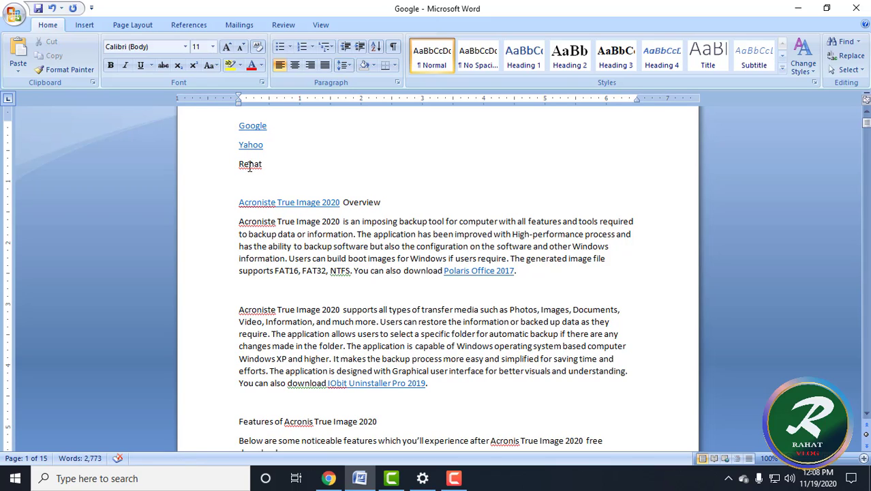
# Copy the misspelled name and paste it after the IObit Uninstaller Pro 2019 sentence and after the Features of Acronis True Image 2020 heading.
pyautogui.moveTo(239, 165); pyautogui.dragTo(264, 165)
pyautogui.hotkey('ctrl', 'c')
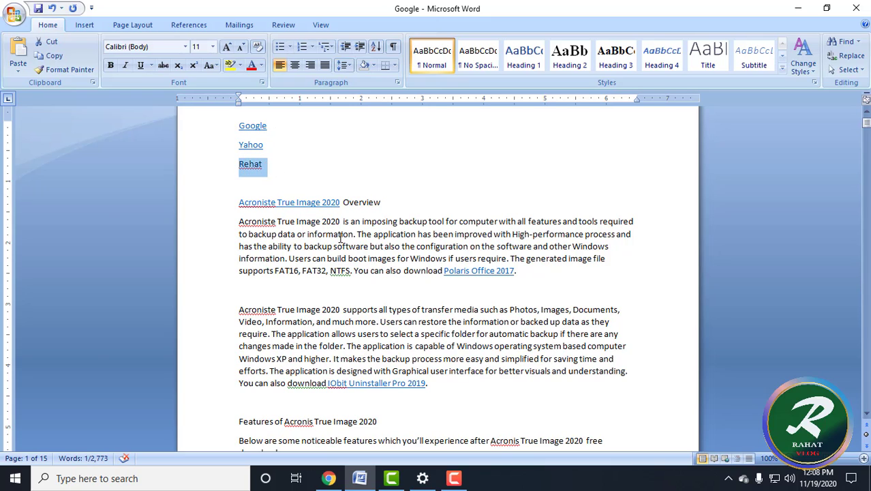
pyautogui.click(354, 322)
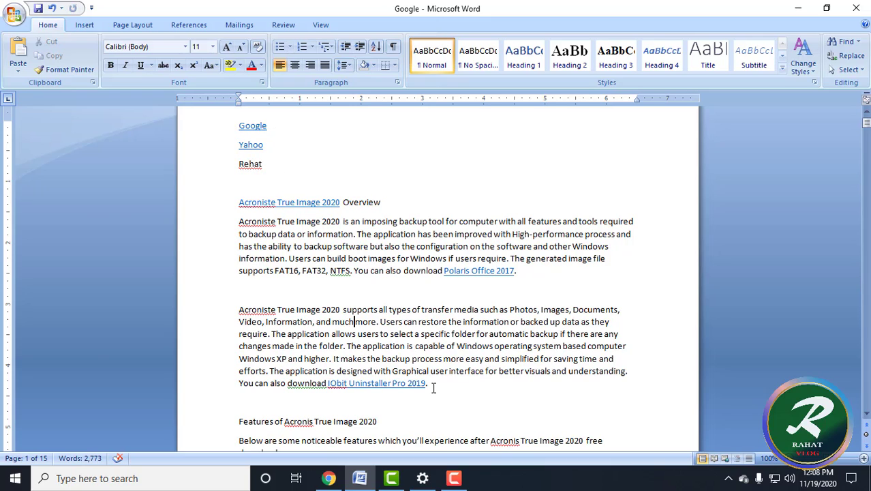
pyautogui.hotkey('ctrl', 'v')
pyautogui.click(383, 440)
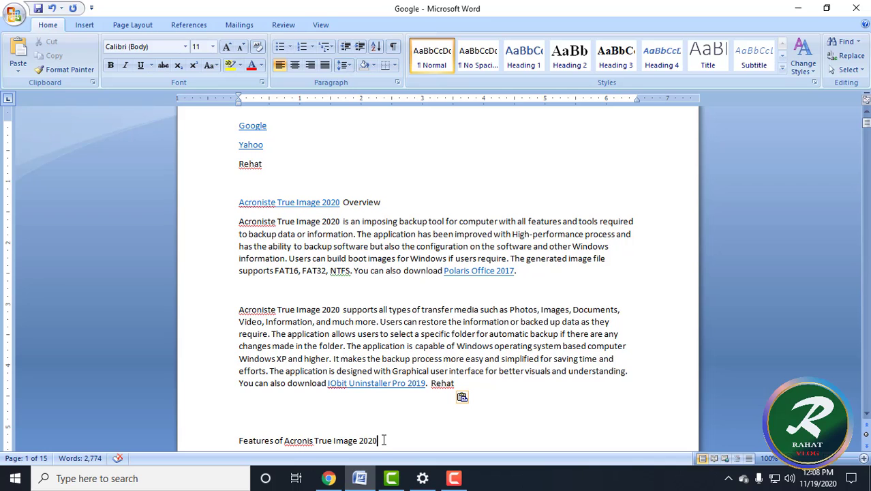
pyautogui.hotkey('ctrl', 'v')
# Paste the misspelled name after the Backup Windows information and High-performance processing lines of the feature list.
pyautogui.scroll(-6, 385, 436)
pyautogui.click(366, 339)
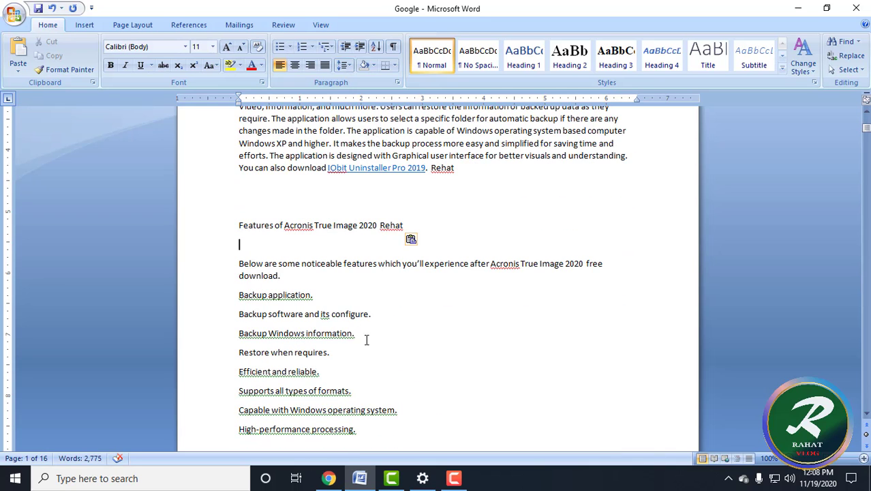
pyautogui.hotkey('ctrl', 'v')
pyautogui.scroll(-2, 397, 389)
pyautogui.click(402, 387)
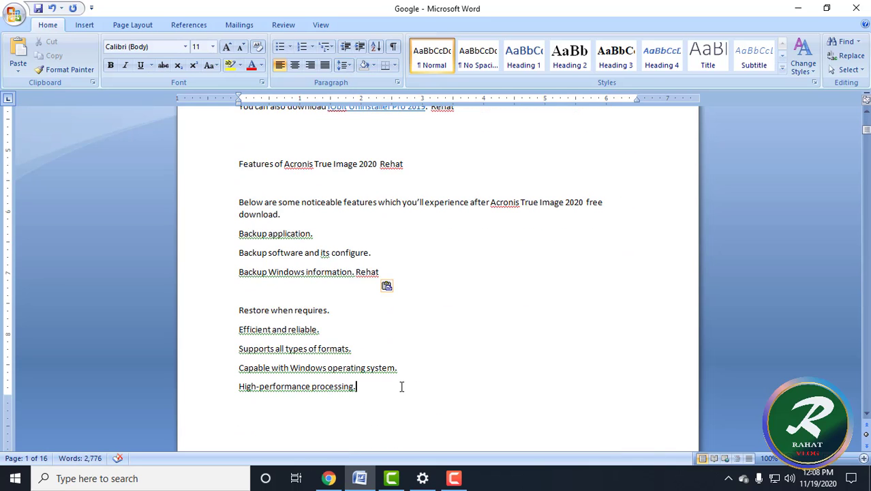
pyautogui.hotkey('ctrl', 'v')
pyautogui.scroll(-3, 348, 132)
pyautogui.scroll(10, 427, 256)
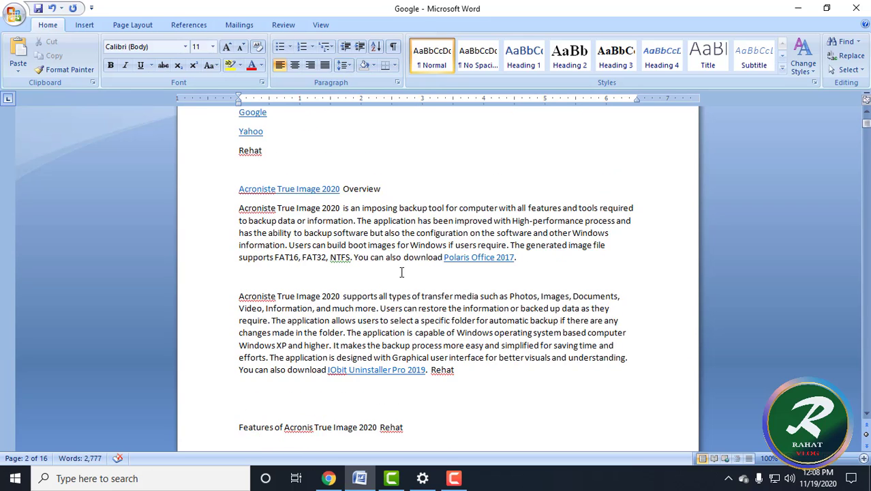
# Set up a Replace that searches for the misspelled name copied from below Yahoo and substitutes the correct spelling with a as second letter.
pyautogui.click(271, 188)
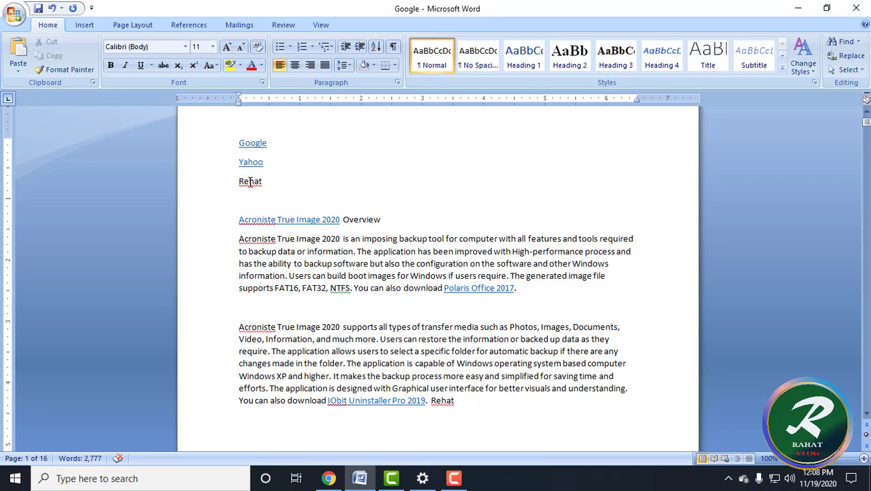
pyautogui.press('Home')
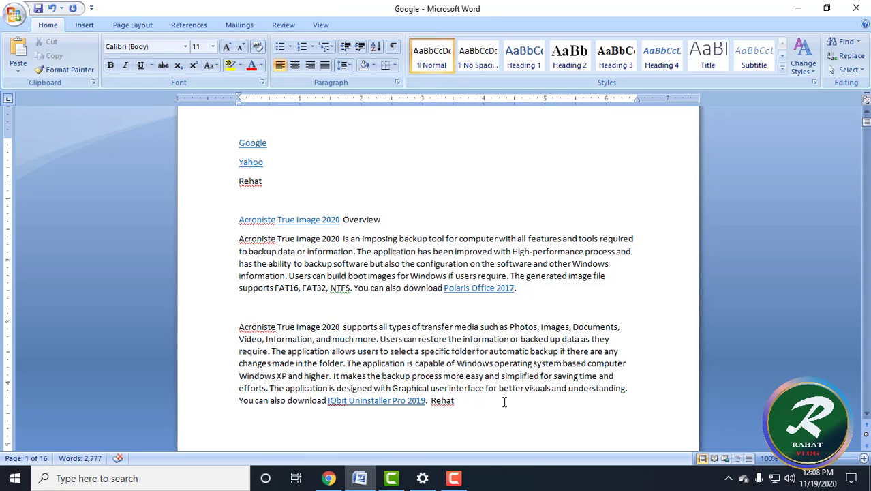
pyautogui.click(845, 43)
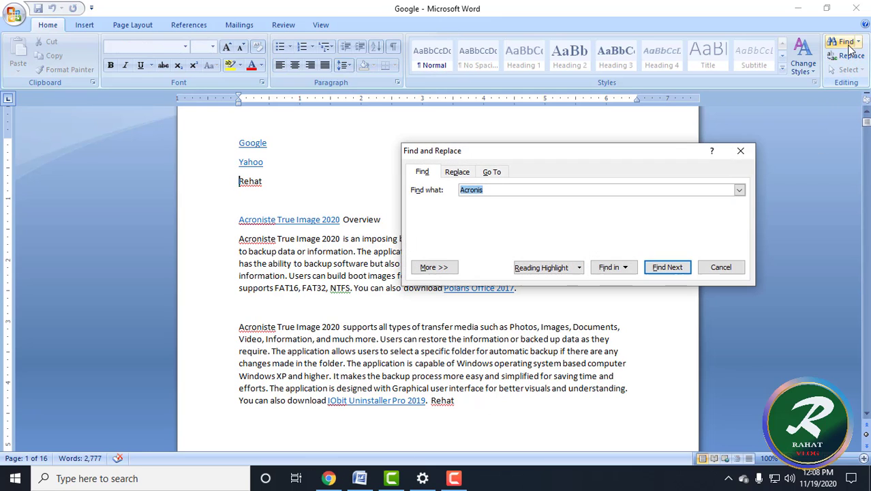
pyautogui.click(458, 173)
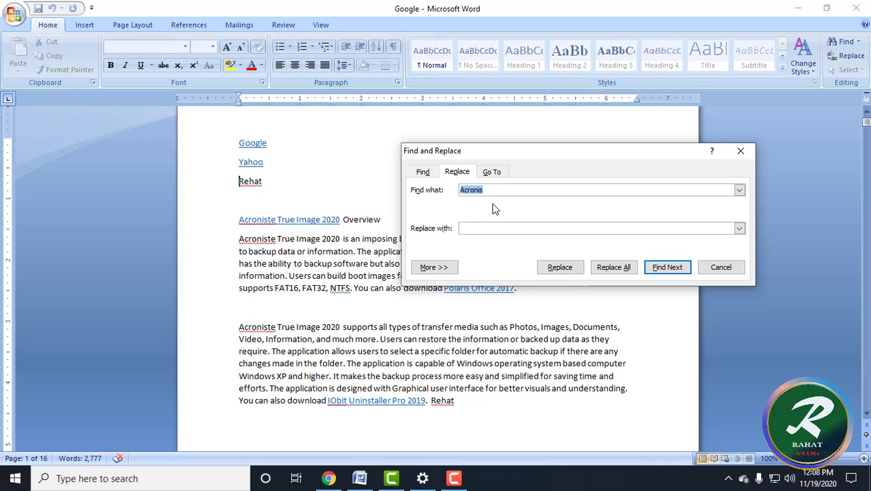
pyautogui.click(246, 183)
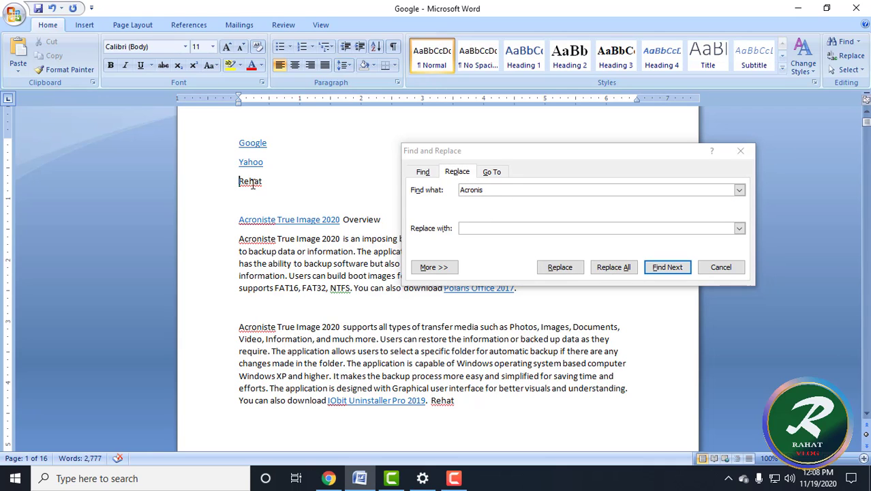
pyautogui.moveTo(267, 182); pyautogui.dragTo(260, 182)
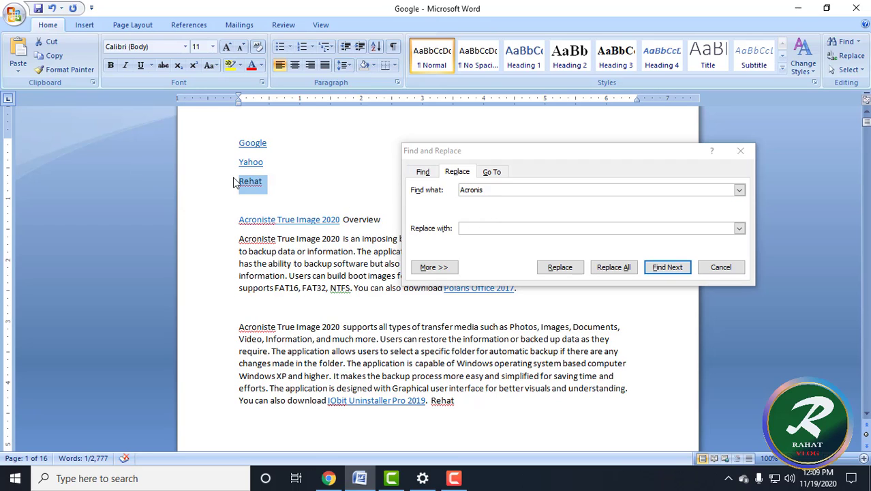
pyautogui.rightClick(249, 182)
pyautogui.click(276, 203)
pyautogui.click(525, 191)
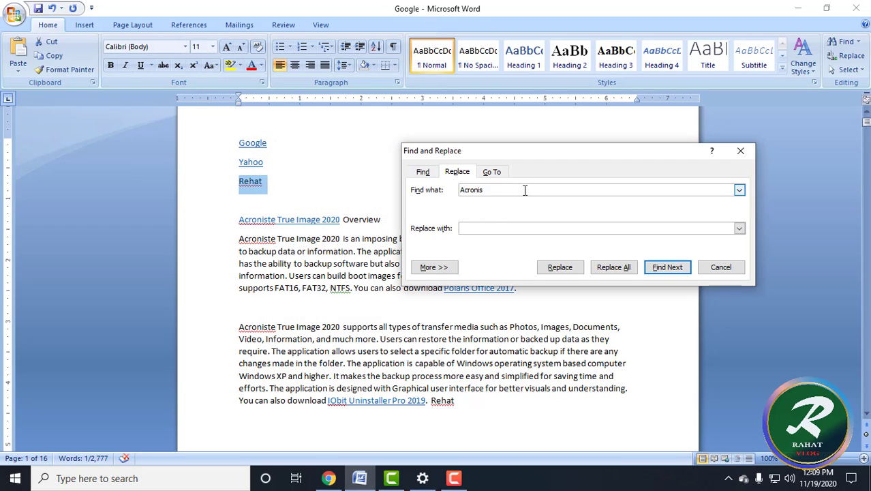
pyautogui.hotkey('ctrl', 'v')
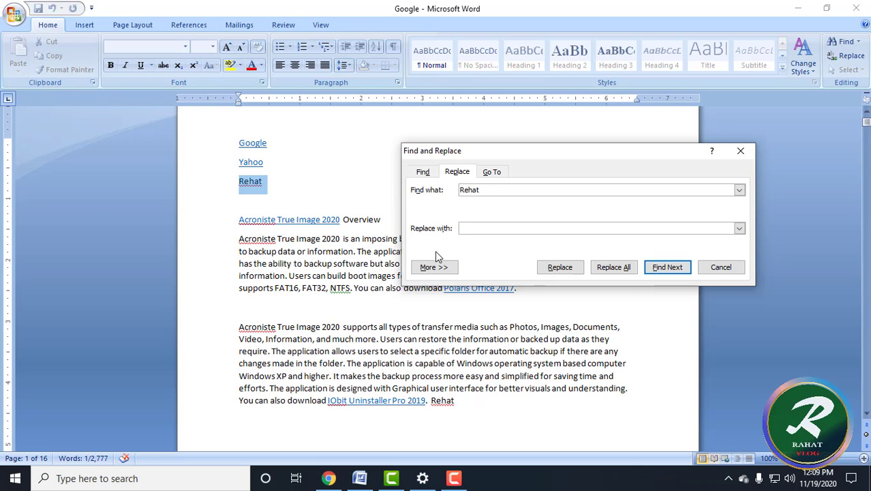
pyautogui.write('Rahat')
# Replace all occurrences of the misspelled name in the document after reviewing where they are, and dismiss the completion message.
pyautogui.click(445, 404)
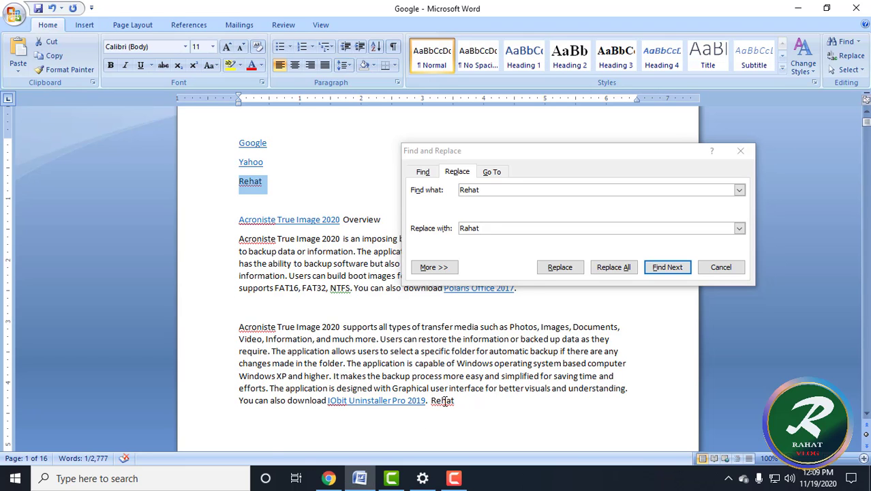
pyautogui.scroll(-3, 445, 400)
pyautogui.click(397, 376)
pyautogui.scroll(-4, 446, 389)
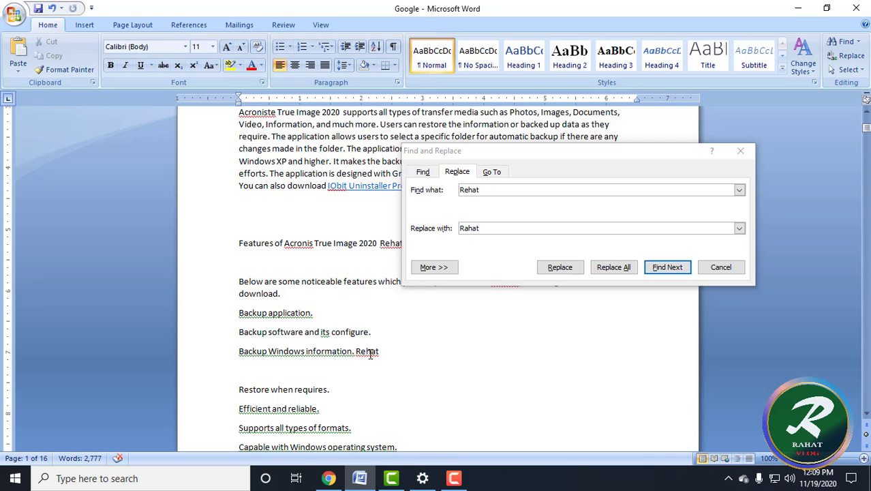
pyautogui.scroll(8, 368, 351)
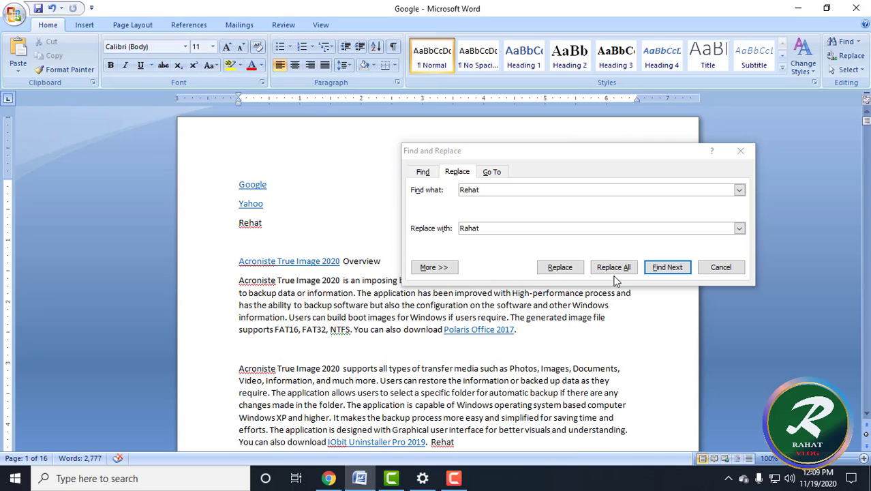
pyautogui.click(614, 267)
pyautogui.click(440, 271)
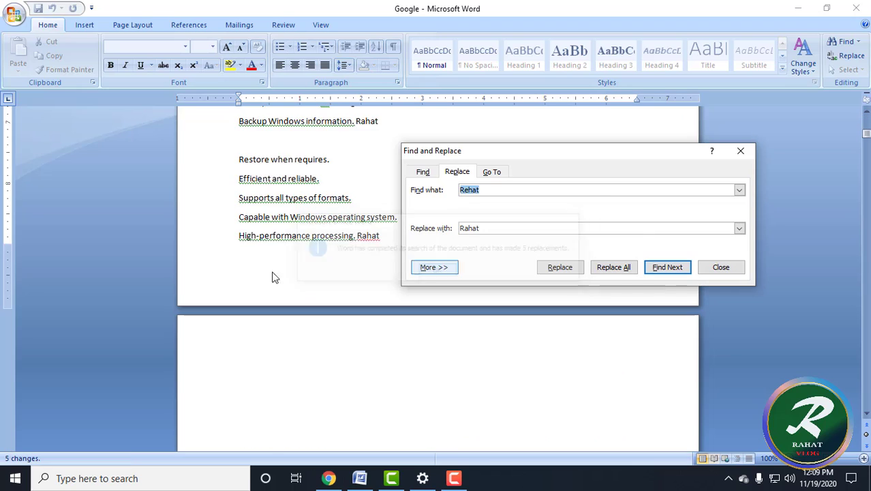
# Check the replaced name at each of its places, from the line below Yahoo down to the end of the feature list.
pyautogui.scroll(16, 469, 419)
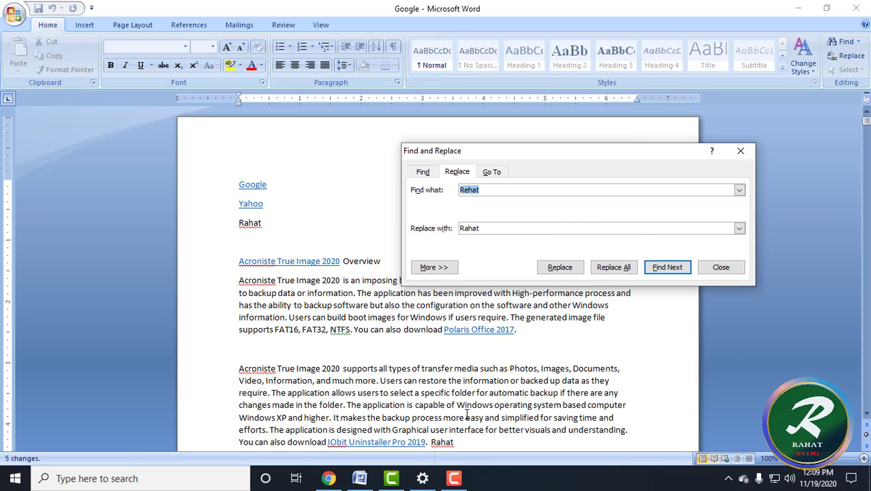
pyautogui.click(259, 223)
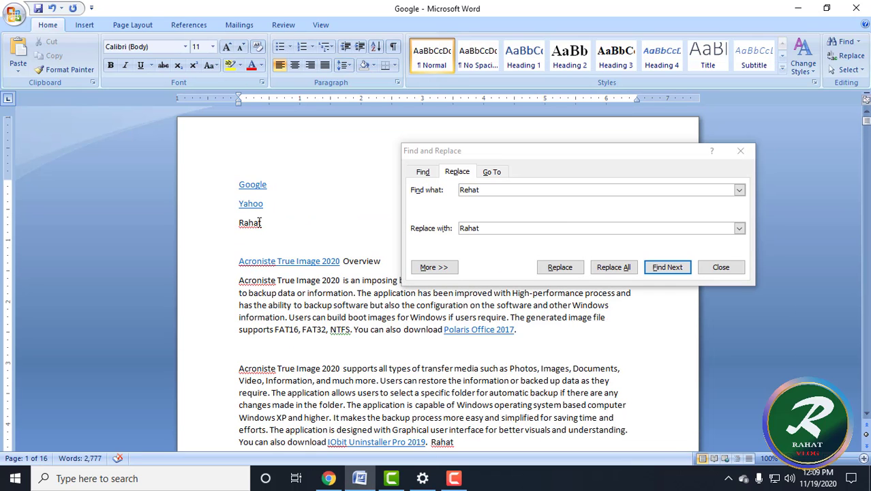
pyautogui.scroll(-2, 417, 374)
pyautogui.click(447, 380)
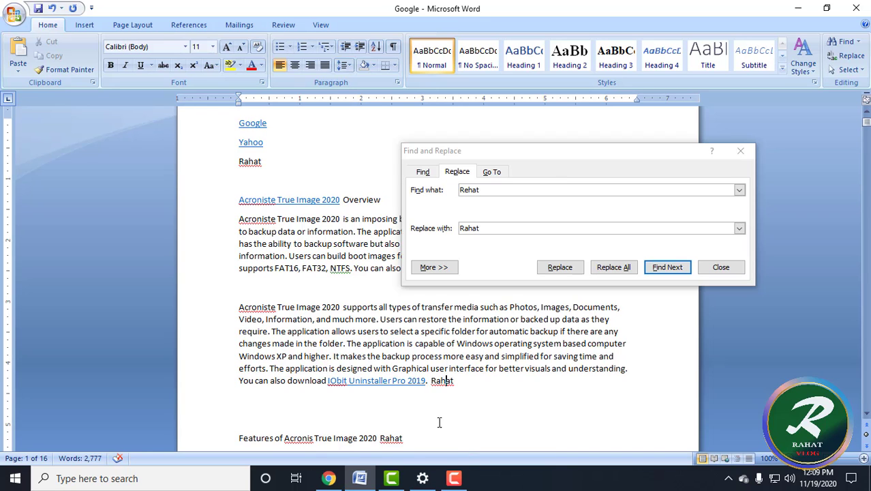
pyautogui.scroll(-4, 427, 394)
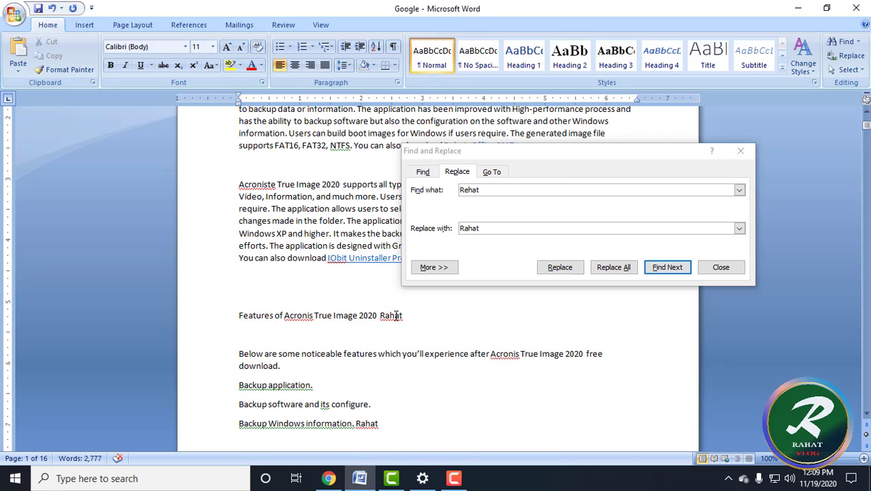
pyautogui.scroll(-3, 386, 369)
pyautogui.click(366, 336)
pyautogui.scroll(-5, 477, 399)
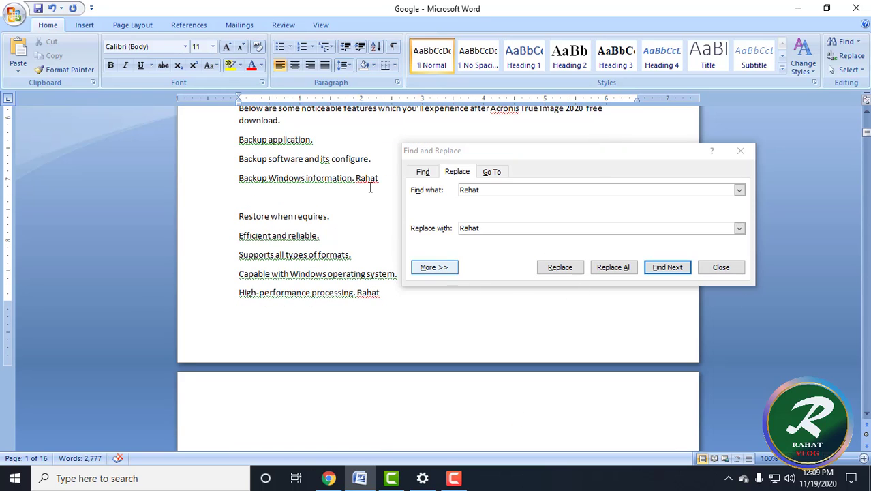
# Review the search and replacement entries in the Find and Replace dialog, comparing the Find and Replace modes.
pyautogui.click(495, 190)
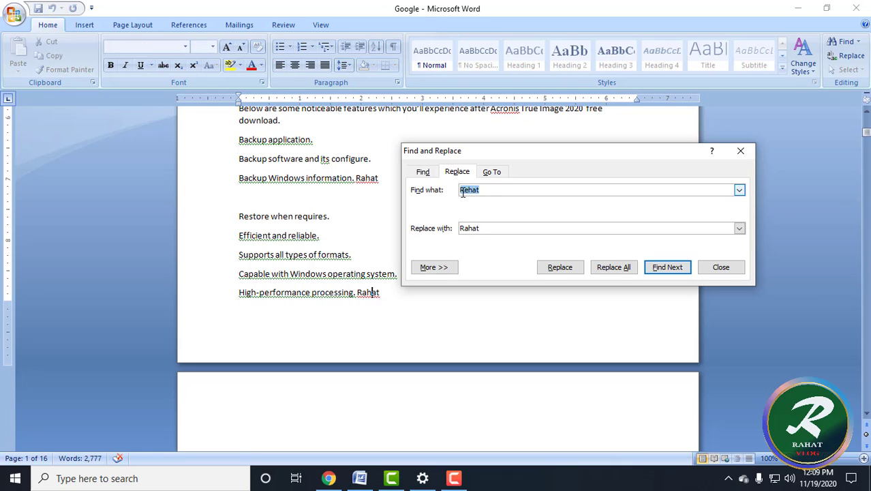
pyautogui.click(490, 192)
pyautogui.doubleClick(491, 193)
pyautogui.click(488, 228)
pyautogui.click(423, 172)
pyautogui.click(484, 190)
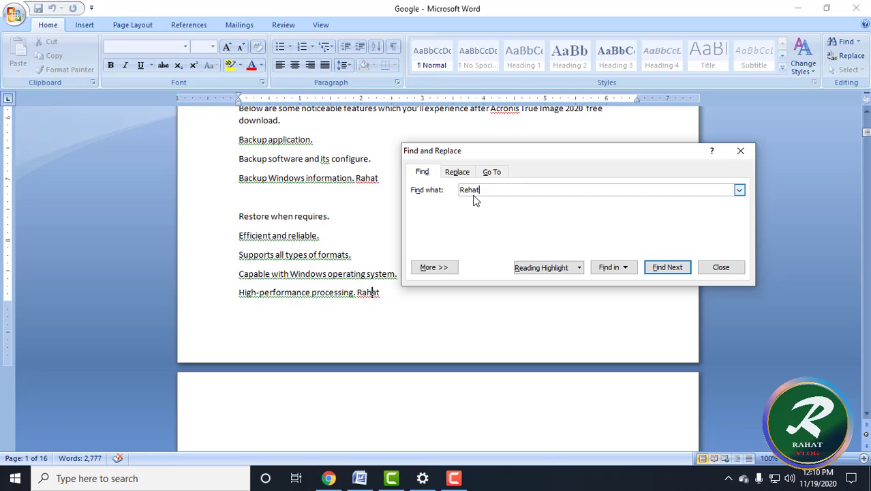
pyautogui.click(455, 172)
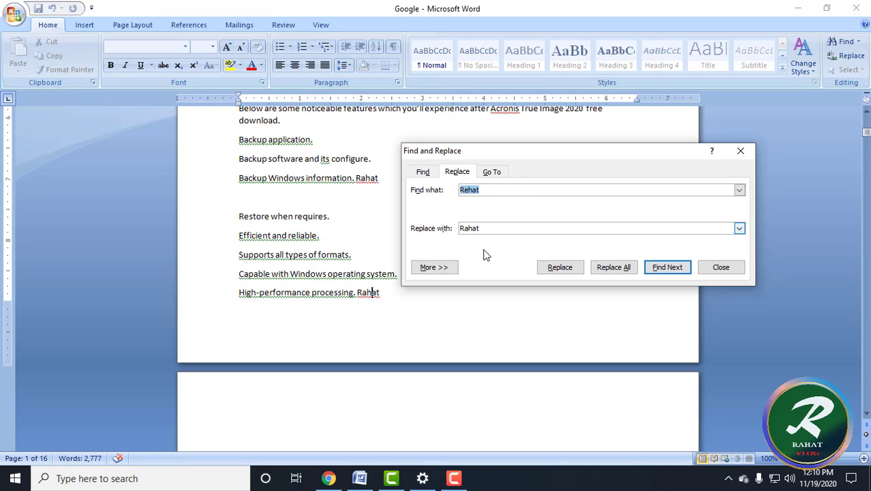
pyautogui.click(501, 229)
pyautogui.doubleClick(493, 229)
pyautogui.click(493, 229)
# Go to page 5 of the document with Go To and look through that page.
pyautogui.click(496, 173)
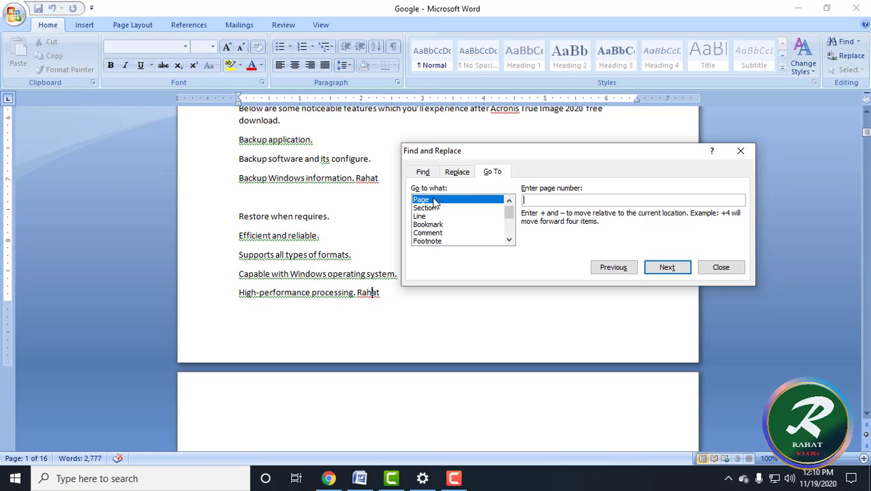
pyautogui.write('5')
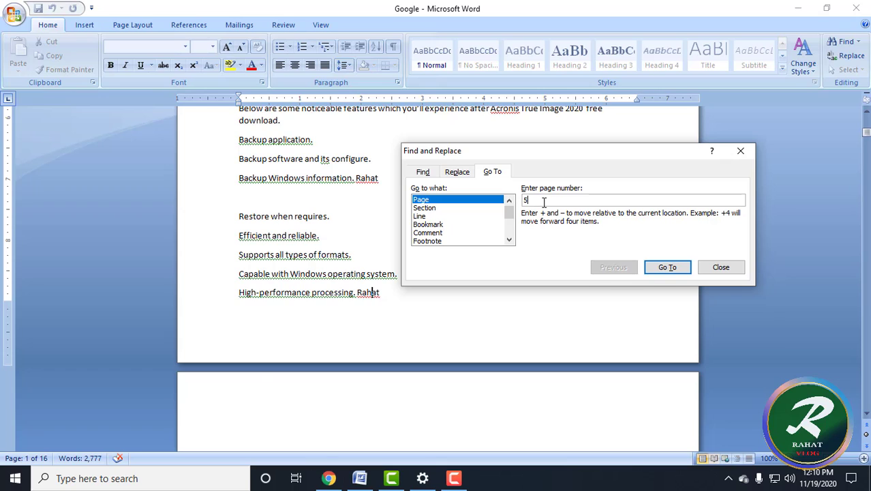
pyautogui.press('Return')
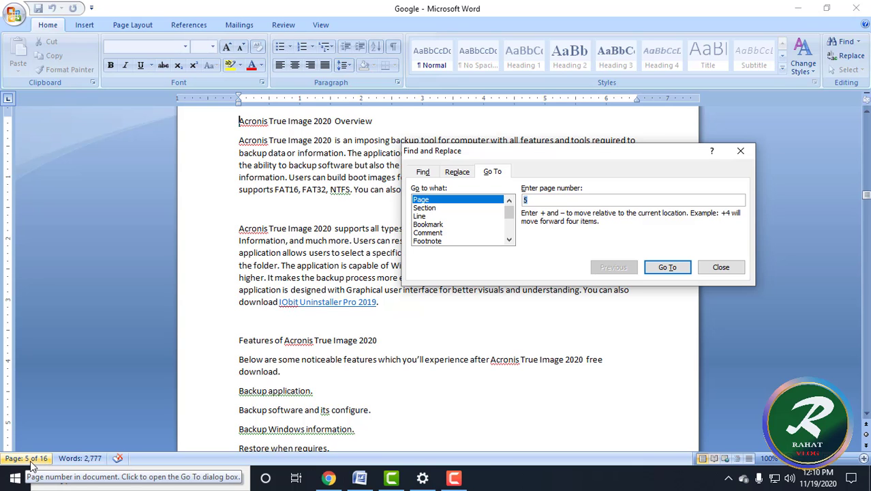
pyautogui.scroll(-10, 398, 384)
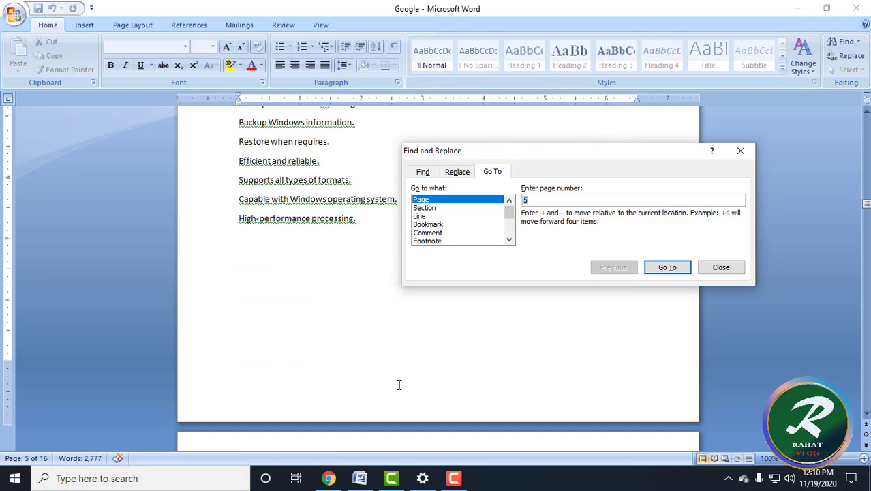
# Look over the start of page 5 and compare the Go To targets Section, Line and Bookmark.
pyautogui.scroll(6, 398, 384)
pyautogui.scroll(4, 401, 384)
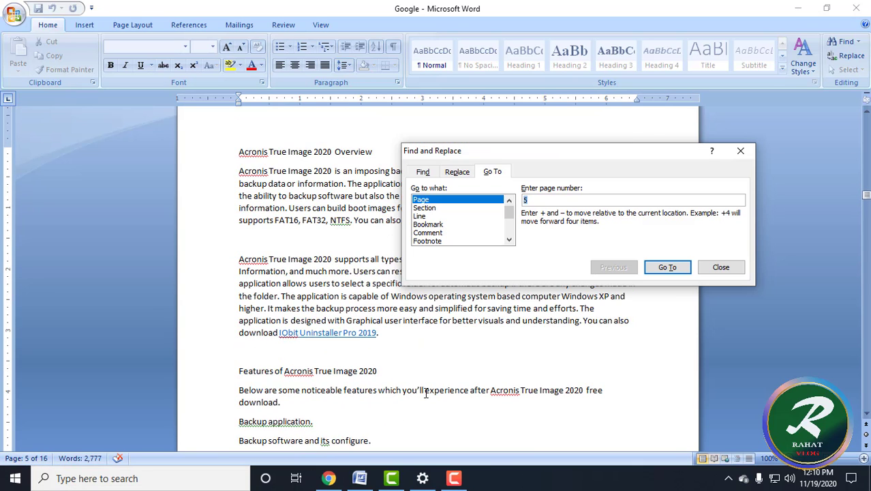
pyautogui.click(426, 208)
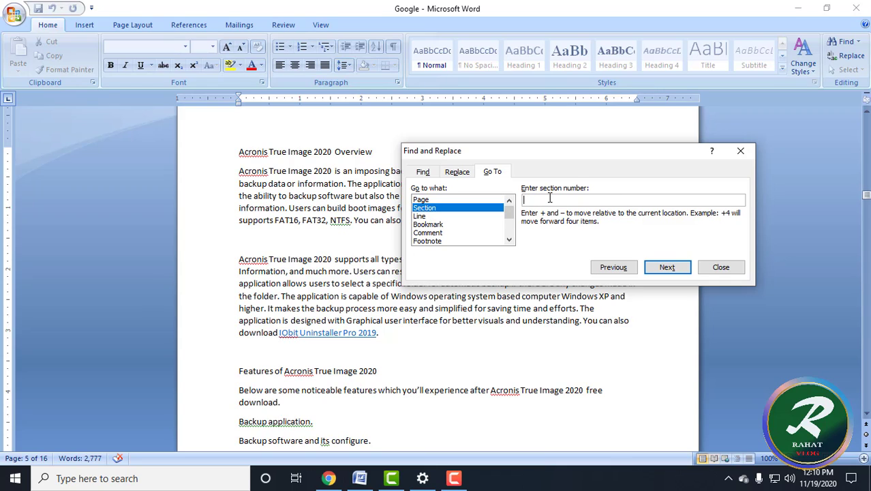
pyautogui.click(425, 216)
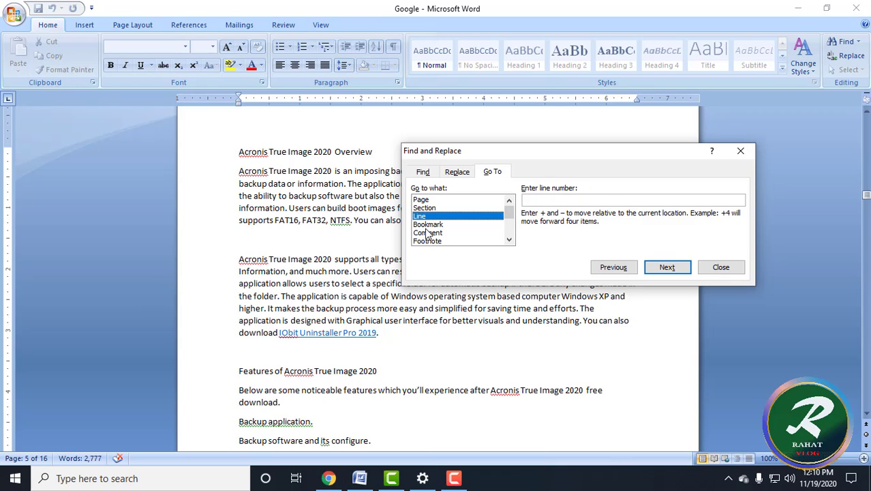
pyautogui.click(567, 201)
pyautogui.click(436, 225)
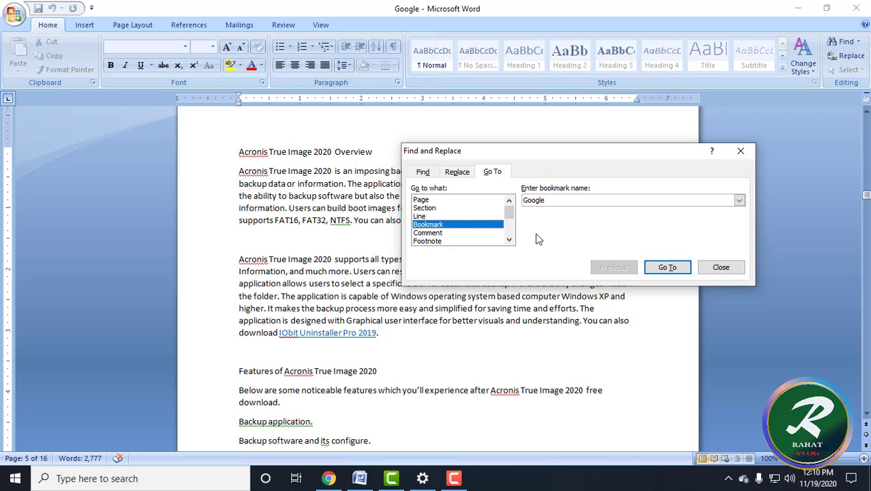
# Review the Replace and Find modes of Find and Replace once more and close the dialog without searching.
pyautogui.click(454, 174)
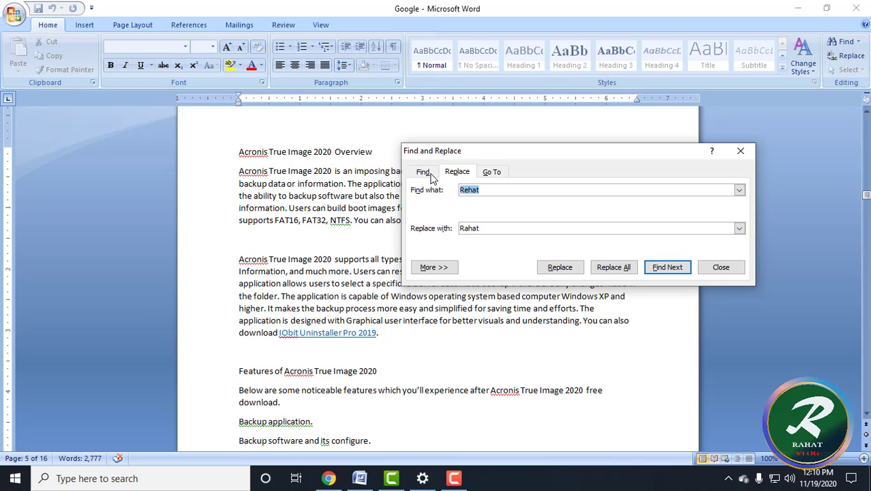
pyautogui.click(423, 172)
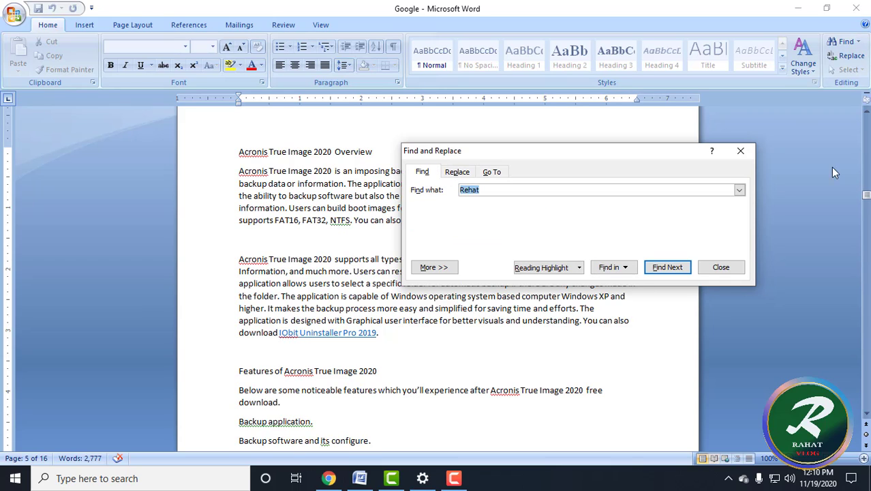
pyautogui.click(720, 266)
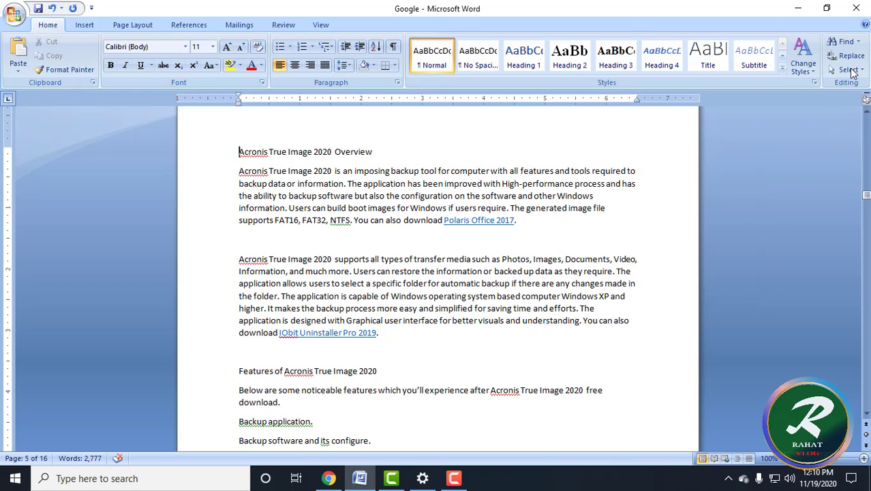
pyautogui.click(848, 56)
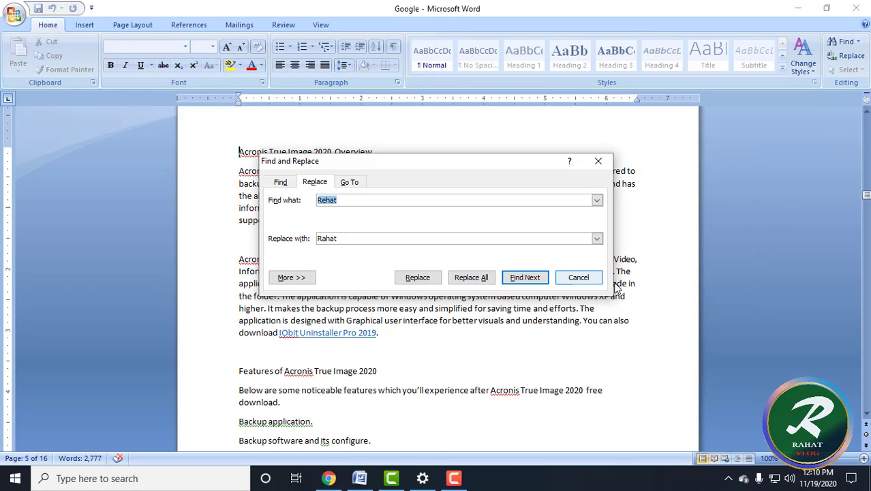
pyautogui.click(581, 277)
# Try Select All, Select Objects and Select Text with Similar Formatting on the document, and clear the selection.
pyautogui.click(862, 75)
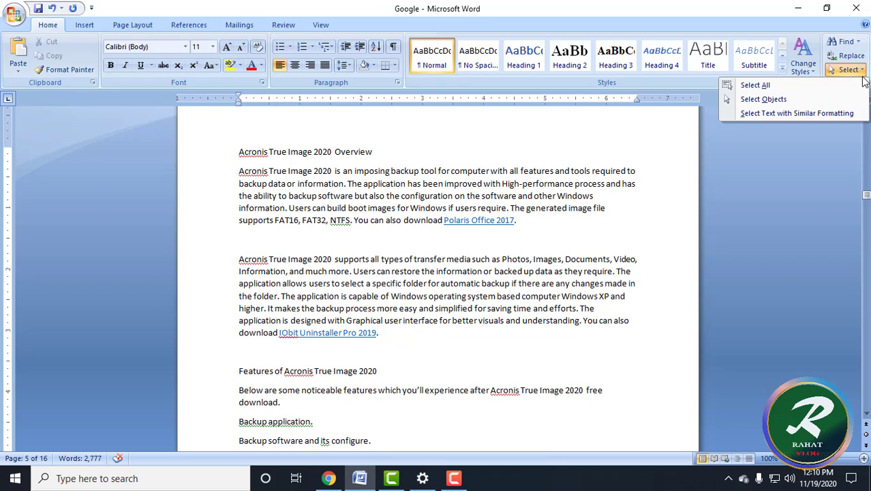
pyautogui.click(783, 86)
pyautogui.click(848, 71)
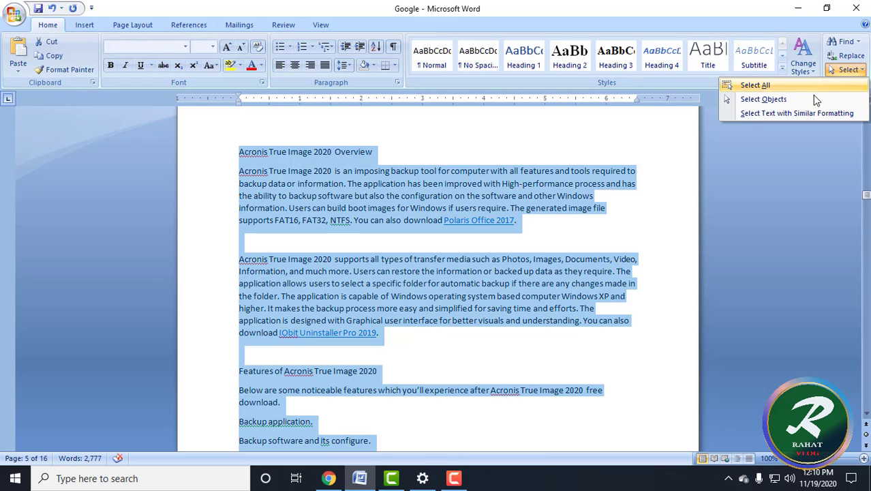
pyautogui.click(790, 99)
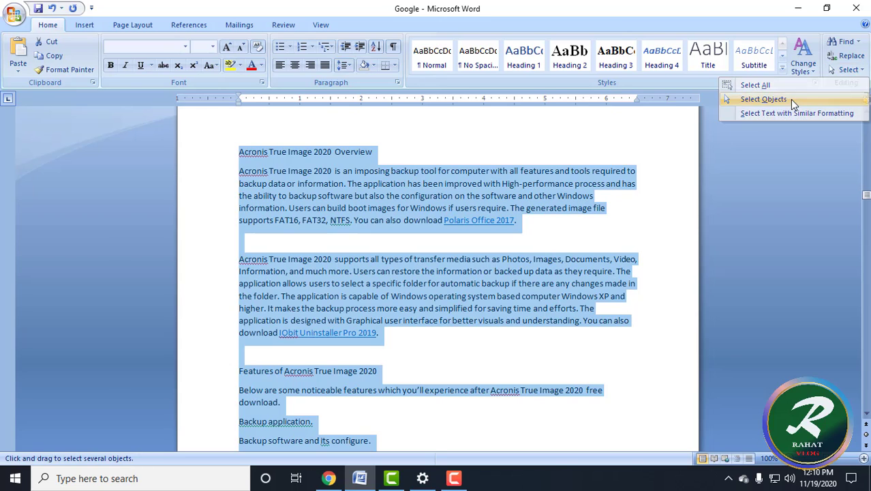
pyautogui.click(862, 73)
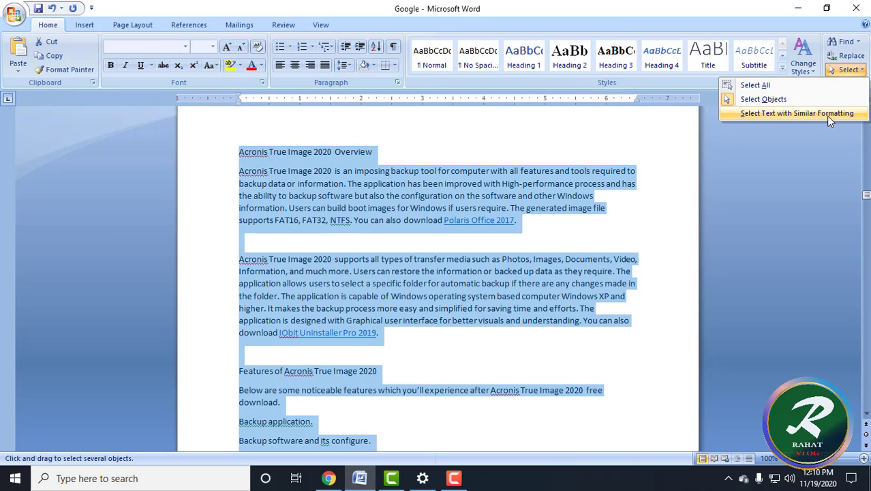
pyautogui.click(828, 116)
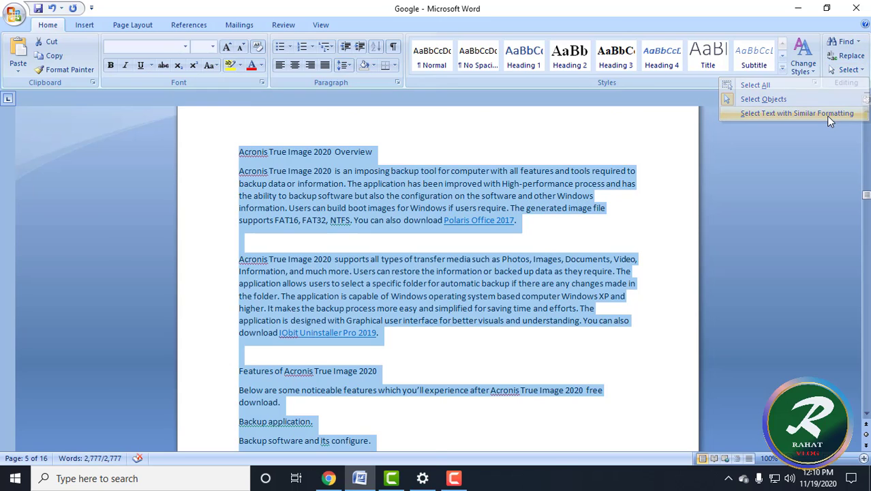
pyautogui.click(623, 220)
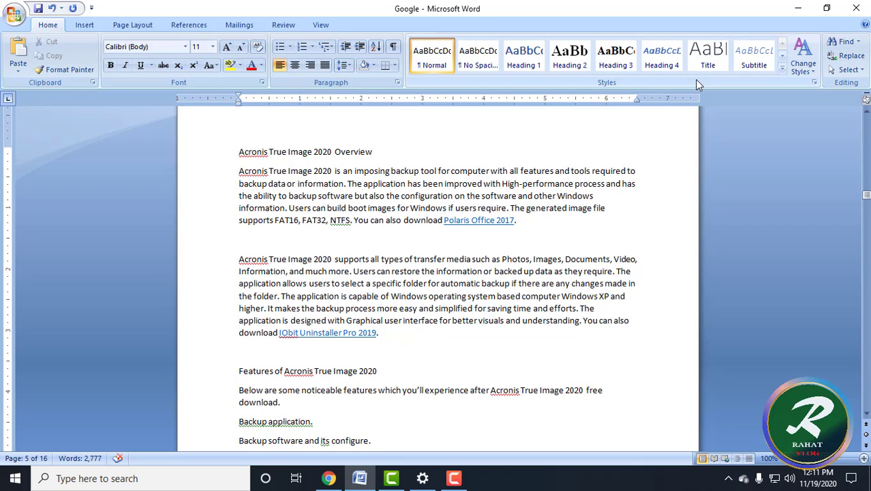
# Insert the built-in Cubicles cover page into the document.
pyautogui.click(85, 26)
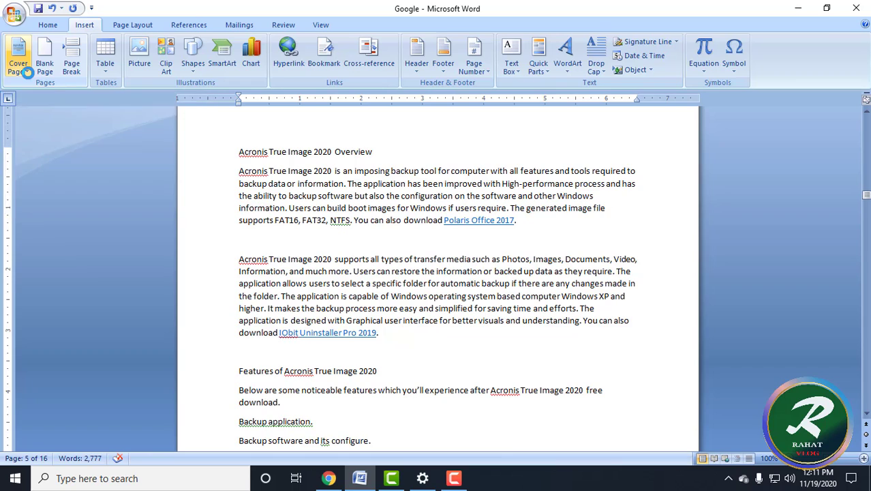
pyautogui.click(21, 64)
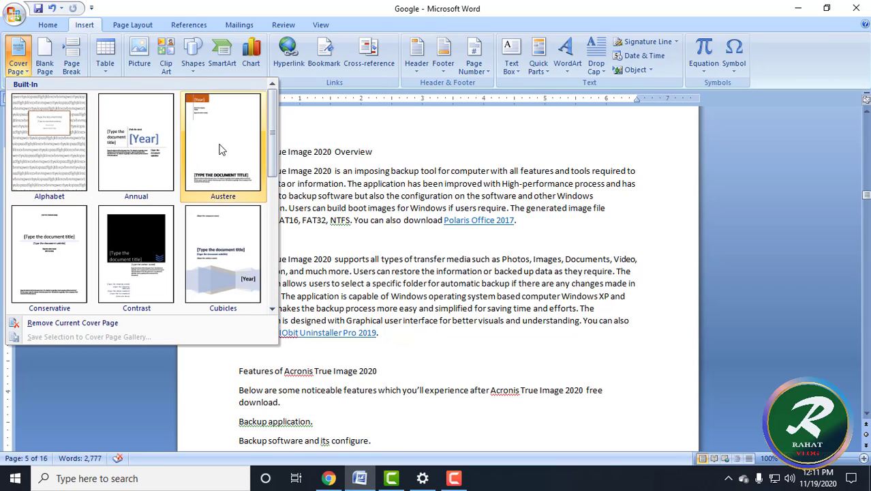
pyautogui.click(230, 273)
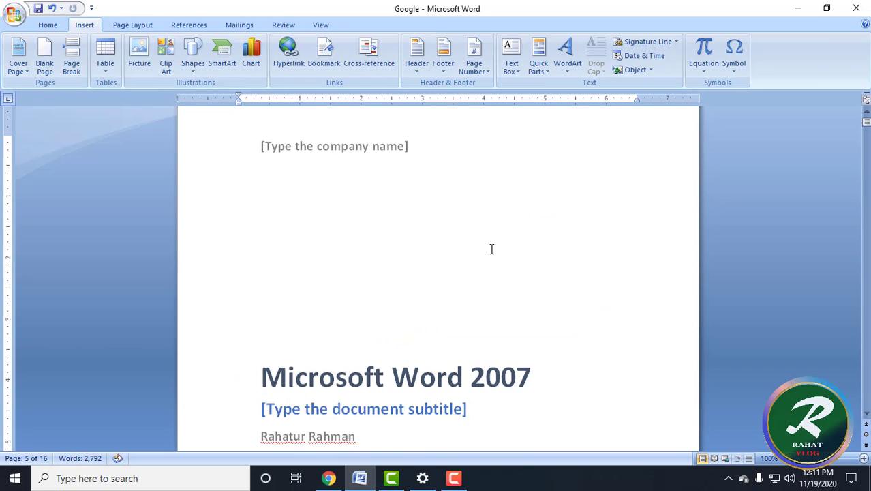
# Examine the new cover page's subtitle, author, company and year fields and the document text that follows it.
pyautogui.scroll(-5, 470, 242)
pyautogui.scroll(-3, 603, 379)
pyautogui.scroll(5, 613, 353)
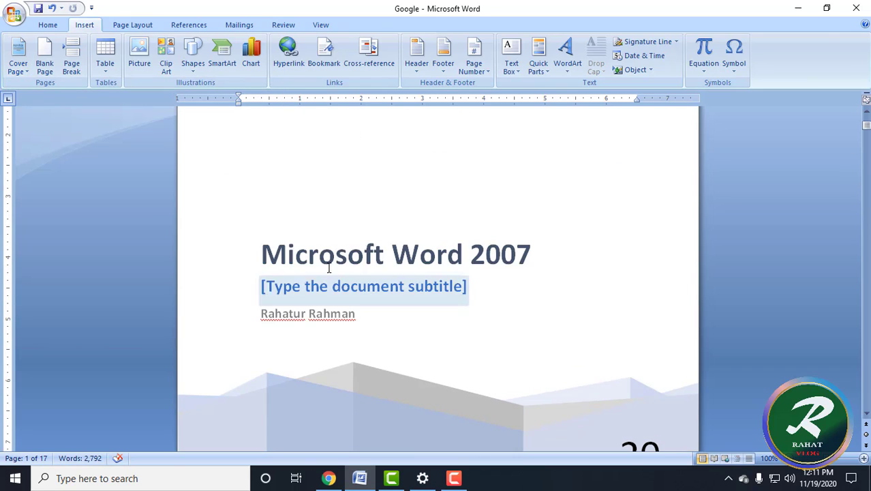
pyautogui.click(304, 279)
pyautogui.click(305, 297)
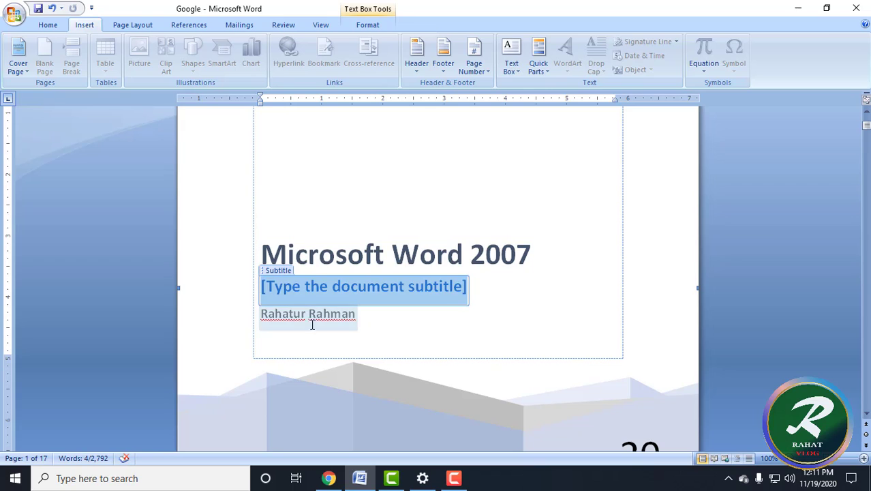
pyautogui.scroll(4, 320, 307)
pyautogui.click(353, 177)
pyautogui.scroll(-10, 388, 254)
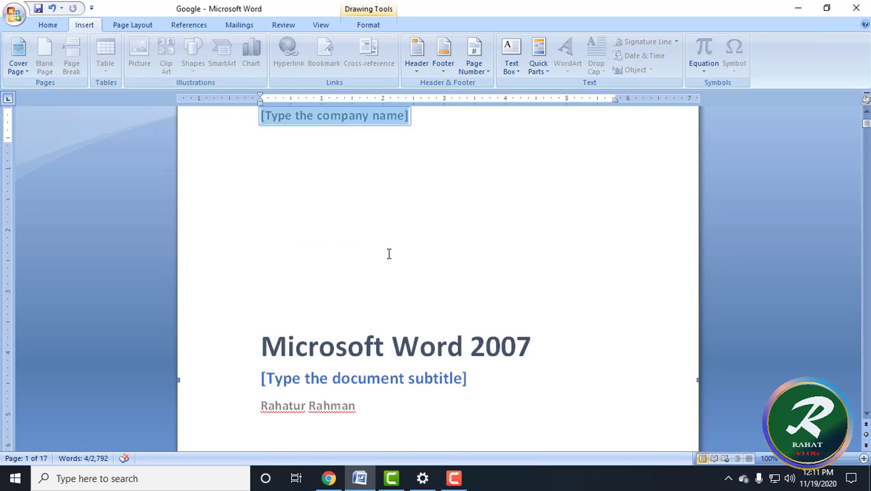
pyautogui.scroll(-3, 492, 278)
pyautogui.scroll(10, 396, 205)
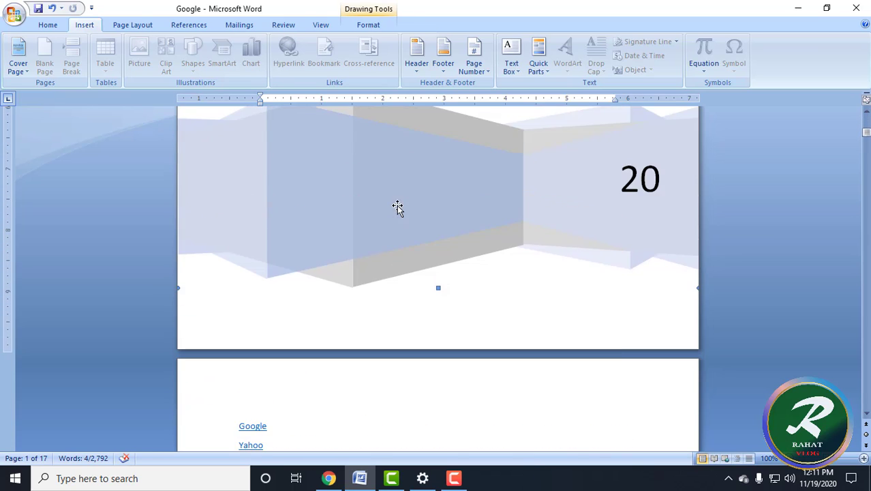
pyautogui.scroll(-10, 390, 208)
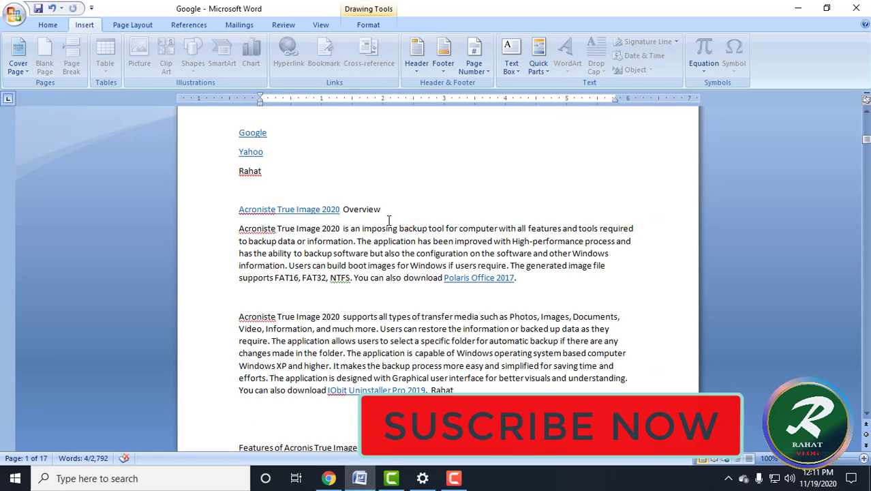
# Fill in the cover page's company name as svdaghfs.
pyautogui.scroll(7, 391, 213)
pyautogui.scroll(6, 393, 209)
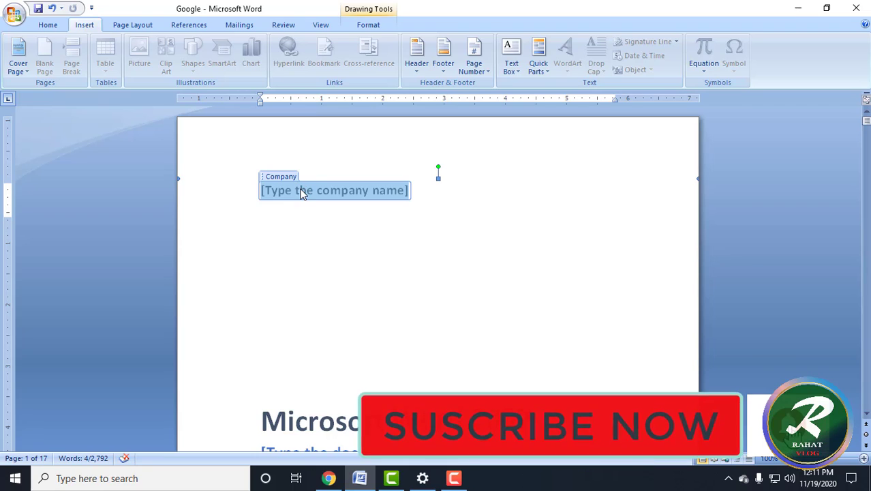
pyautogui.tripleClick(342, 192)
pyautogui.write('svdaghfs')
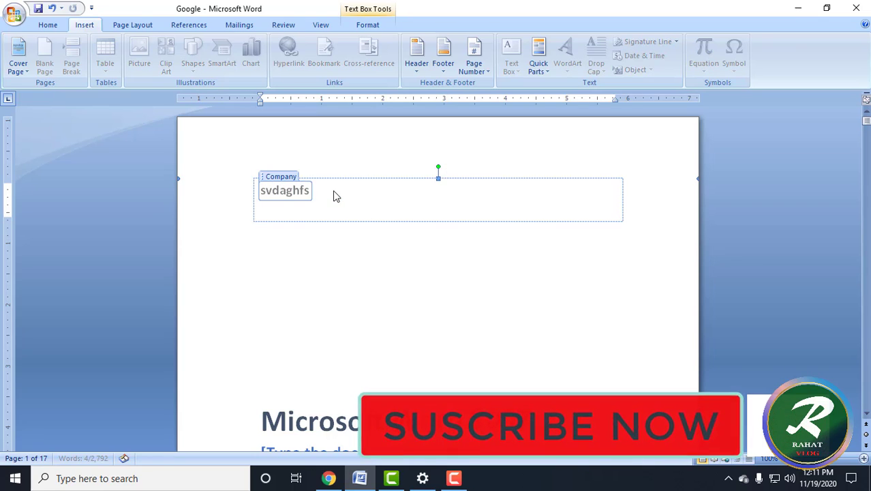
# Check the cover page's title and subtitle fields by selecting each of them.
pyautogui.scroll(-3, 338, 205)
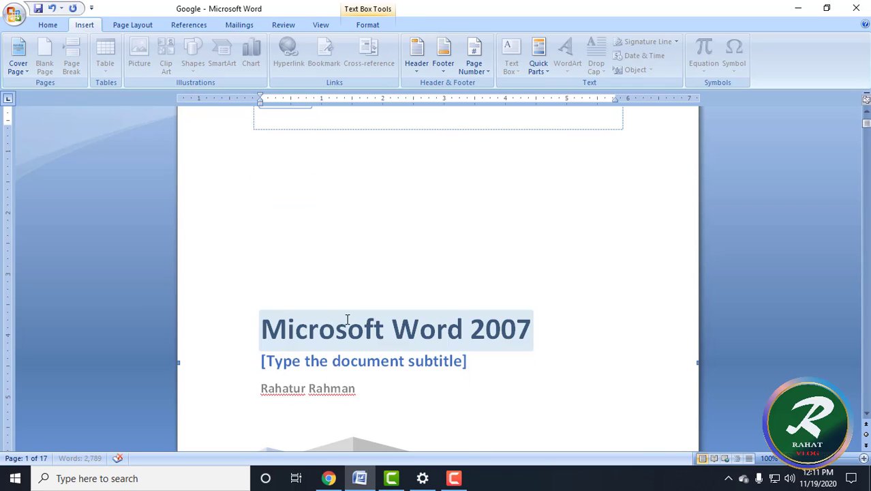
pyautogui.click(286, 317)
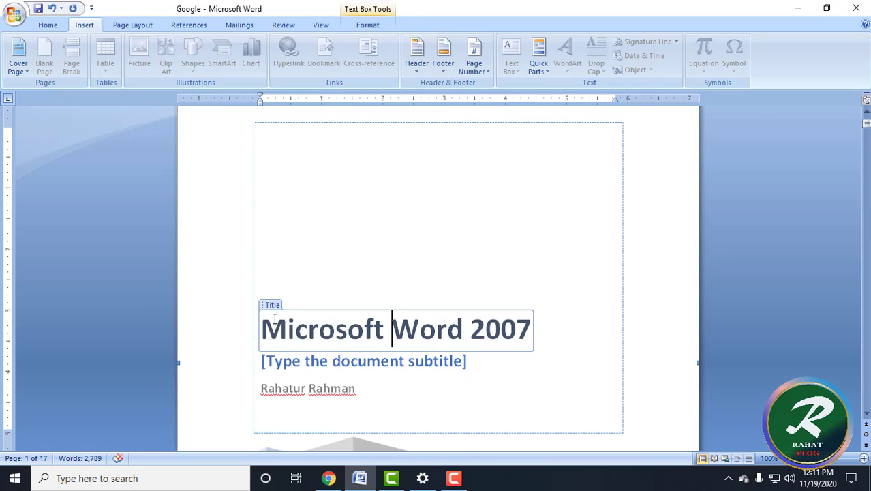
pyautogui.click(286, 363)
pyautogui.click(280, 362)
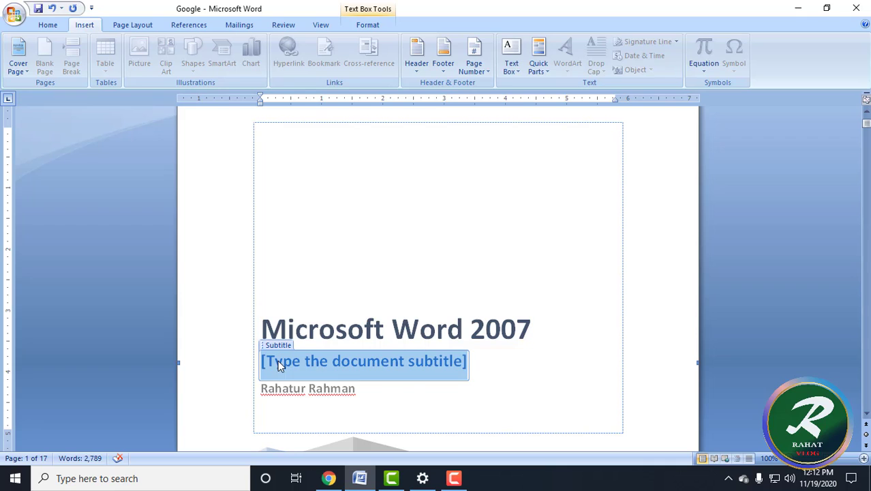
# View the date picker of the cover page's Year field and close it without choosing a date.
pyautogui.scroll(-5, 411, 374)
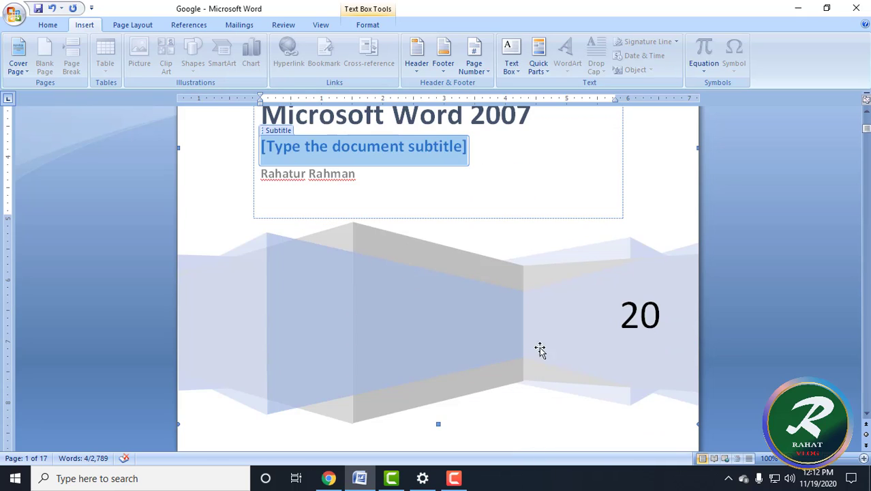
pyautogui.scroll(-2, 646, 314)
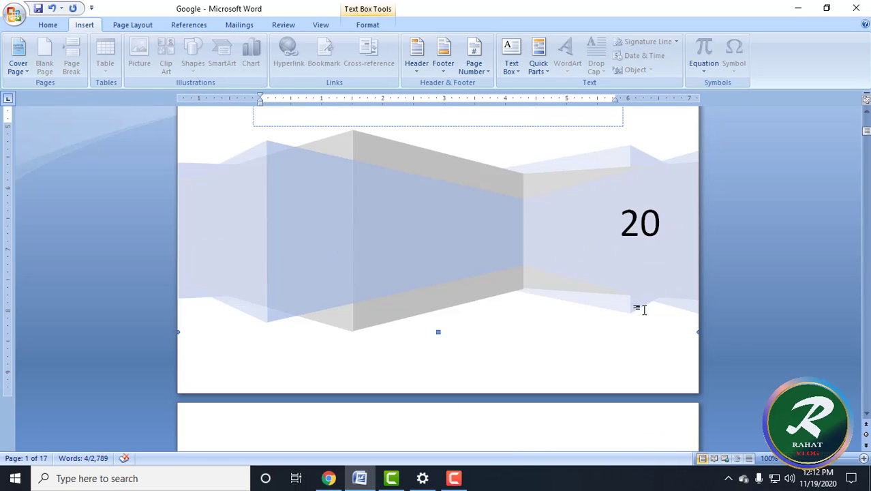
pyautogui.click(645, 236)
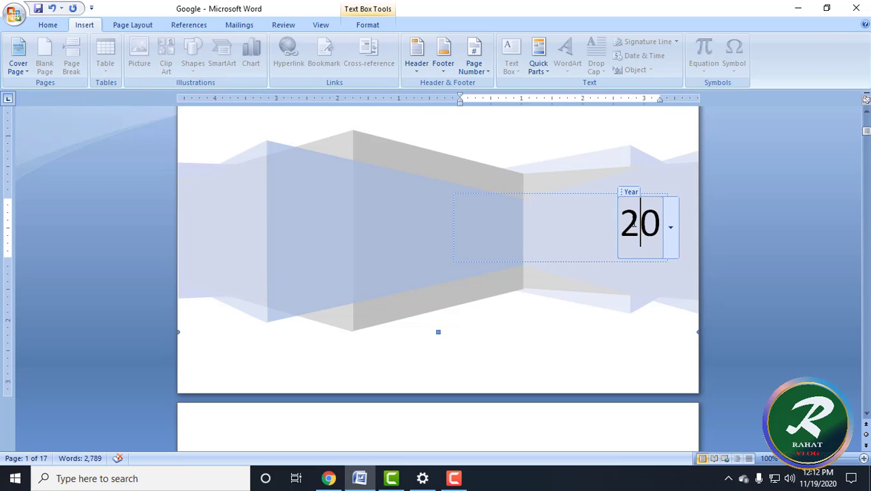
pyautogui.click(671, 232)
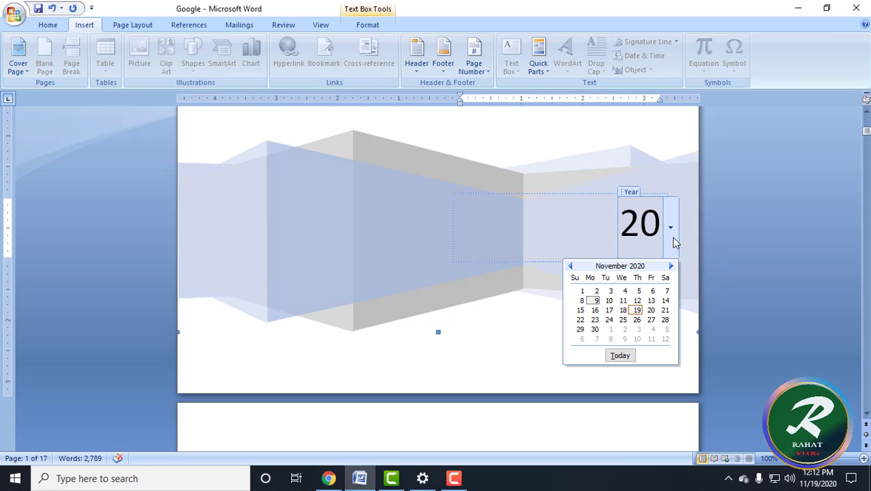
pyautogui.click(551, 171)
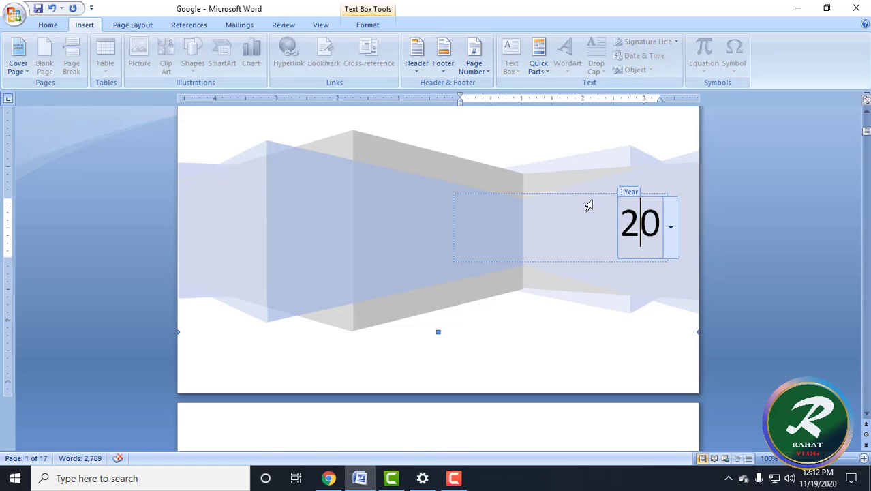
# Select the text box that holds the cover page's year and place the cursor inside the Year field.
pyautogui.scroll(8, 594, 194)
pyautogui.click(594, 194)
pyautogui.scroll(-5, 619, 265)
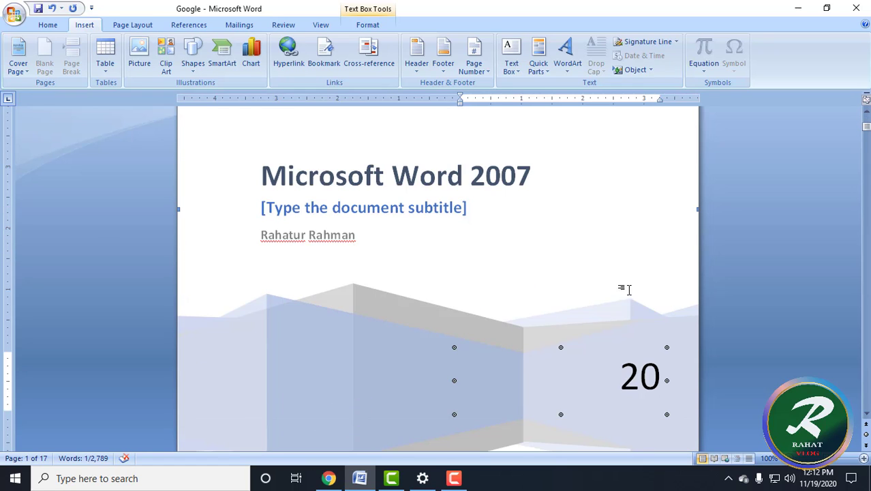
pyautogui.click(617, 349)
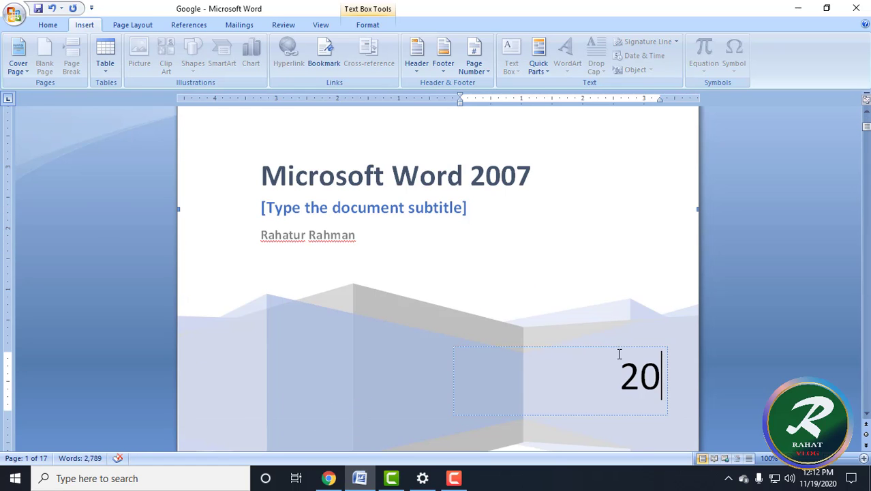
pyautogui.click(620, 350)
pyautogui.click(622, 351)
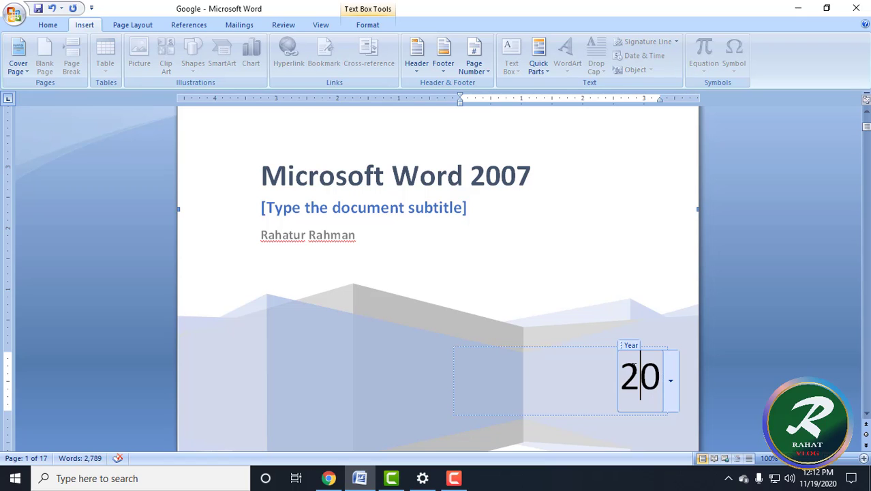
# Clear the partial year entry from the cover page's Year field.
pyautogui.moveTo(607, 369); pyautogui.dragTo(656, 378)
pyautogui.click(664, 379)
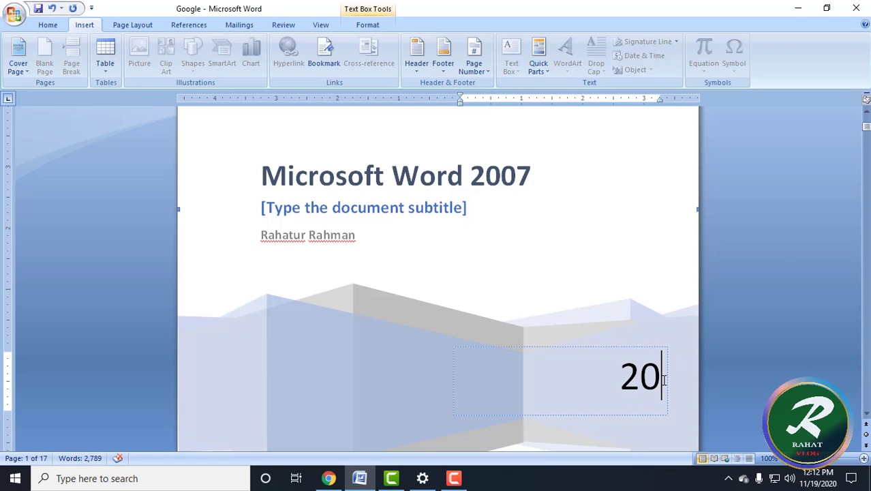
pyautogui.press('BackSpace')
pyautogui.press('BackSpace')
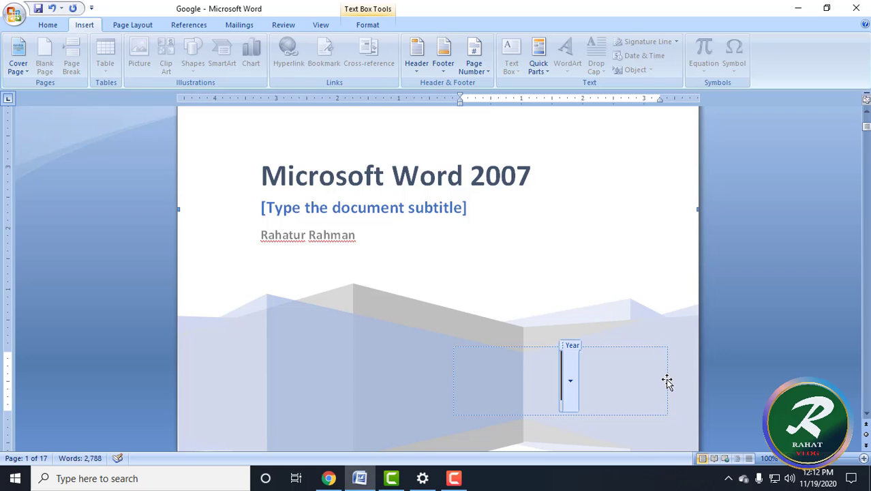
# Try twice to delete the text box holding the cover page's Year field, undoing each deletion.
pyautogui.click(666, 381)
pyautogui.press('Delete')
pyautogui.scroll(2, 549, 305)
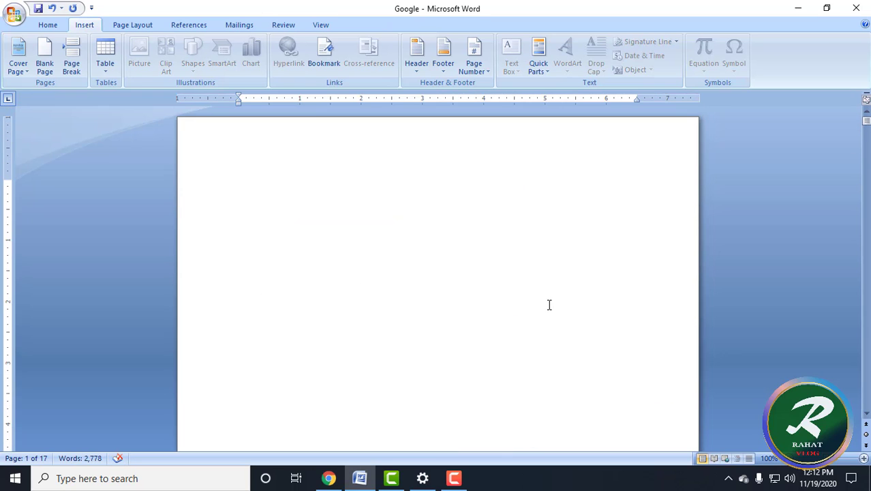
pyautogui.hotkey('ctrl', 'z')
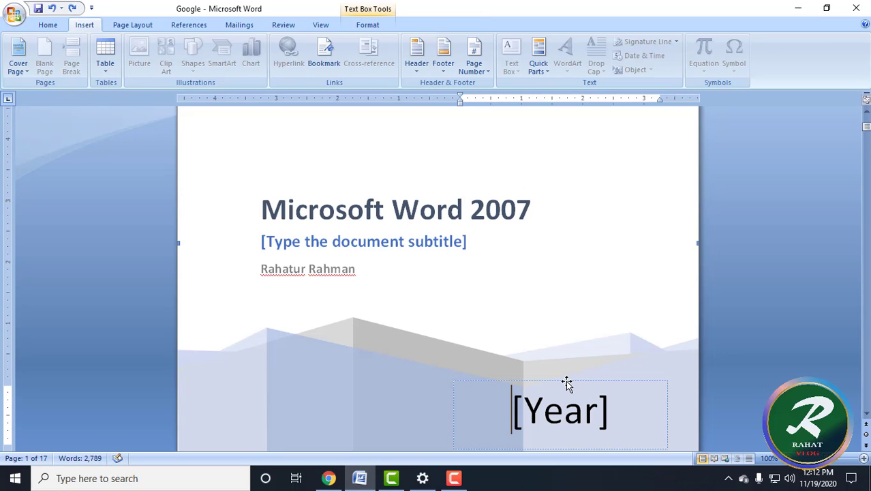
pyautogui.click(565, 381)
pyautogui.press('Delete')
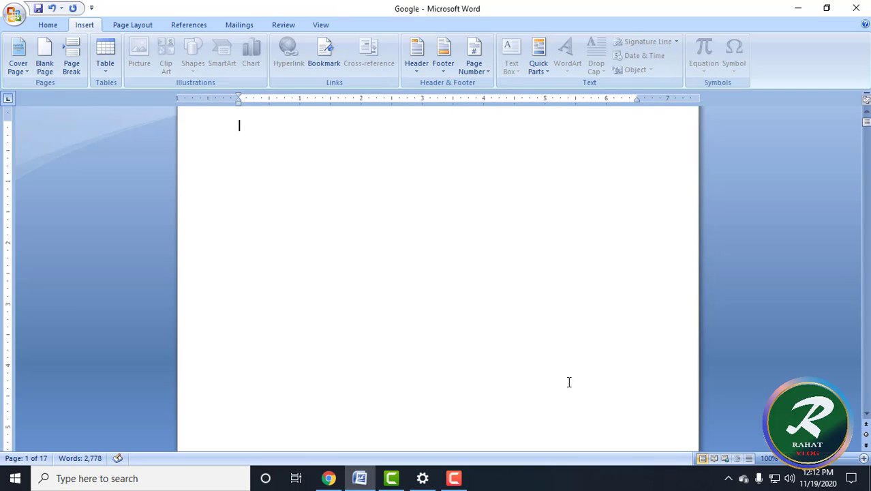
pyautogui.hotkey('ctrl', 'z')
pyautogui.scroll(-4, 587, 375)
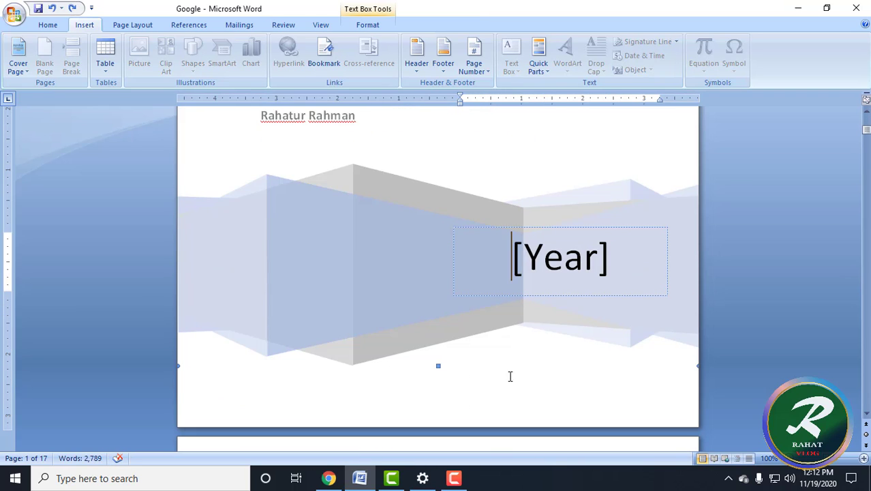
pyautogui.click(591, 262)
pyautogui.click(591, 263)
pyautogui.scroll(-4, 389, 177)
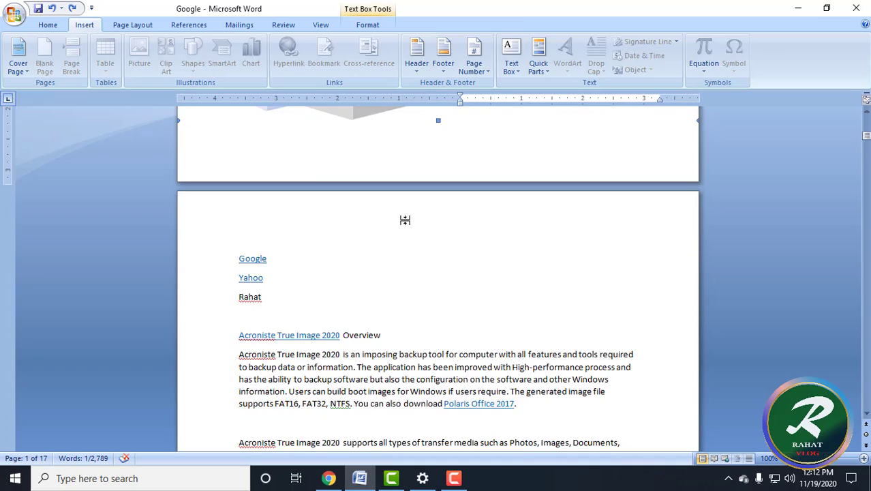
pyautogui.scroll(5, 521, 220)
pyautogui.click(561, 231)
pyautogui.click(582, 298)
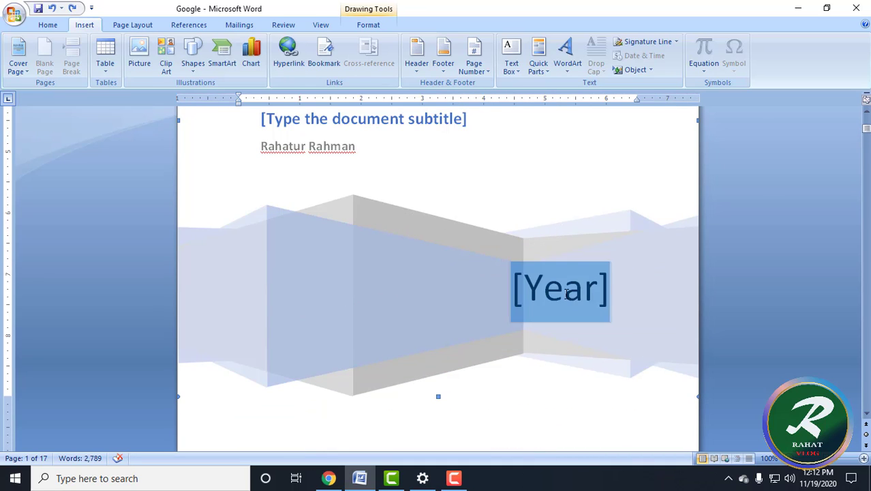
pyautogui.click(454, 477)
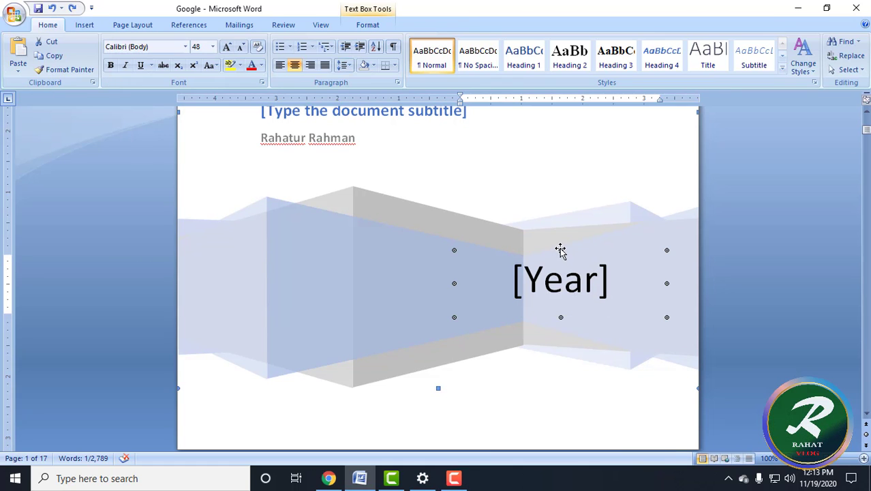
pyautogui.click(561, 255)
pyautogui.click(566, 268)
pyautogui.click(470, 340)
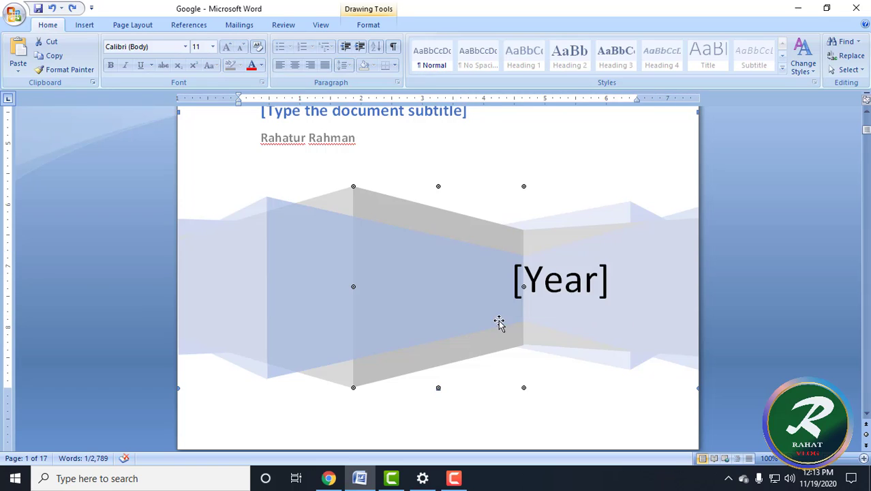
pyautogui.click(535, 293)
pyautogui.click(484, 257)
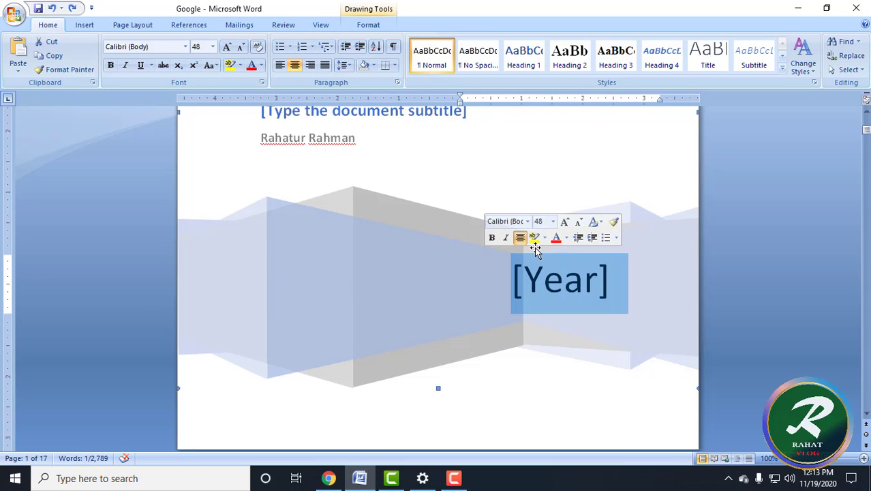
pyautogui.click(534, 247)
pyautogui.click(573, 277)
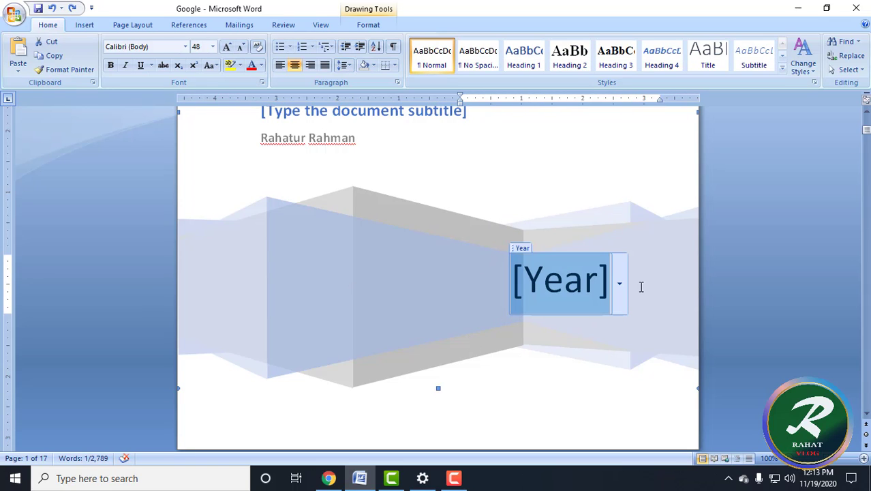
pyautogui.click(616, 257)
pyautogui.click(555, 253)
pyautogui.click(496, 260)
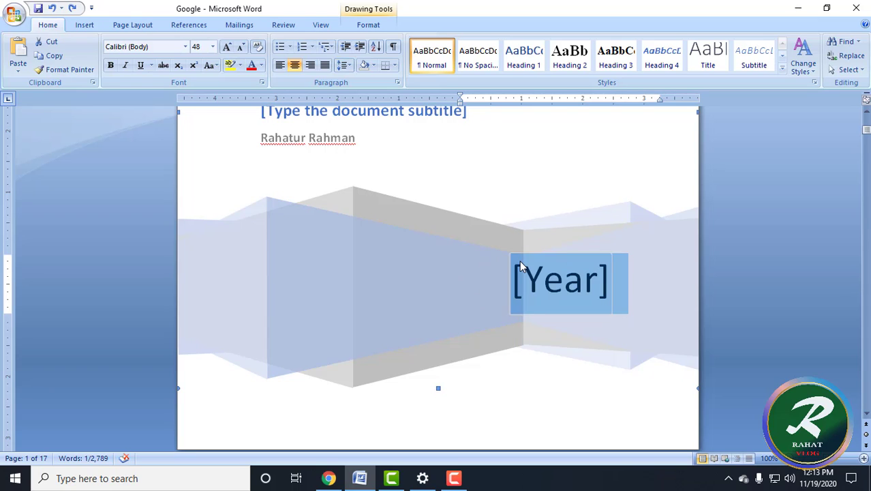
# Try to remove the Year text box by deleting it and by cutting it, undoing both attempts.
pyautogui.click(559, 252)
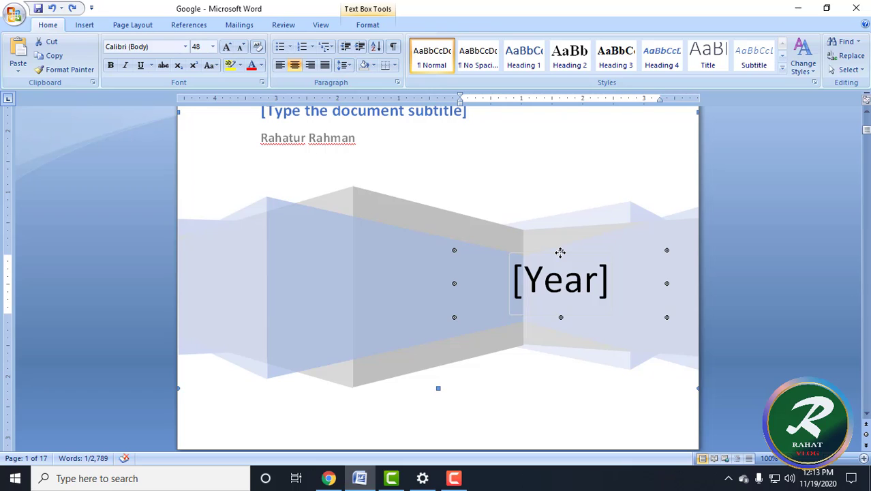
pyautogui.press('Delete')
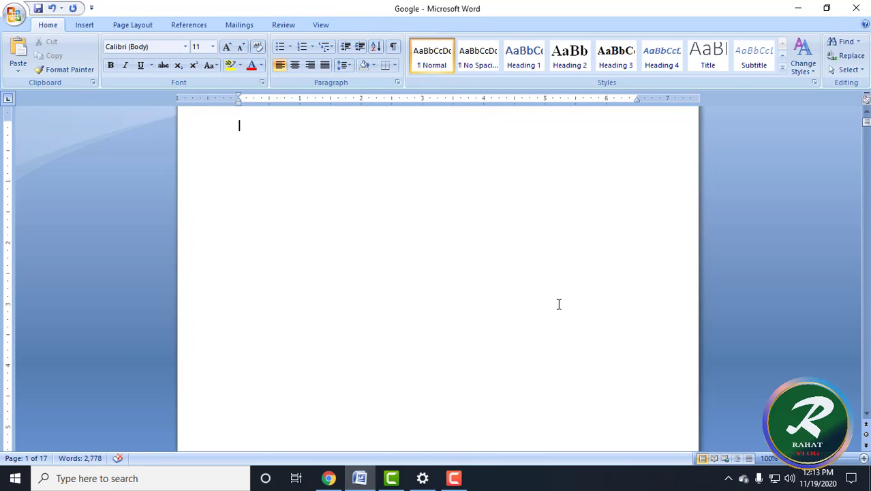
pyautogui.hotkey('ctrl', 'z')
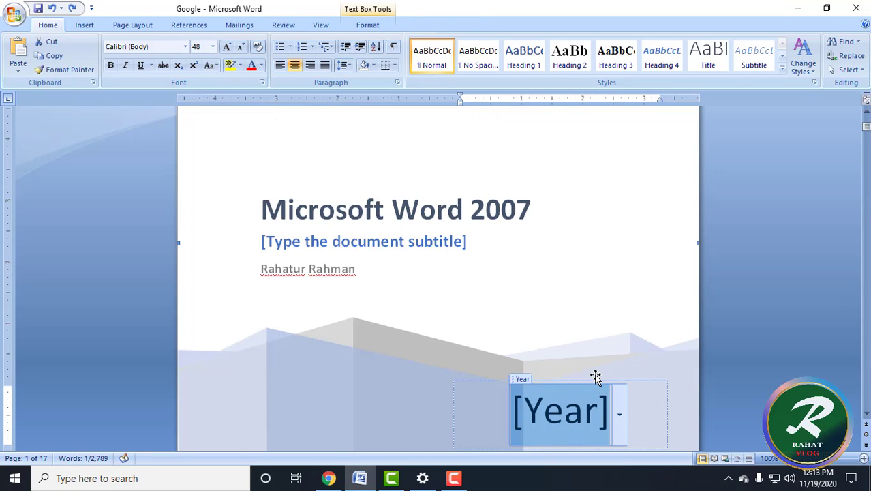
pyautogui.click(595, 379)
pyautogui.rightClick(595, 381)
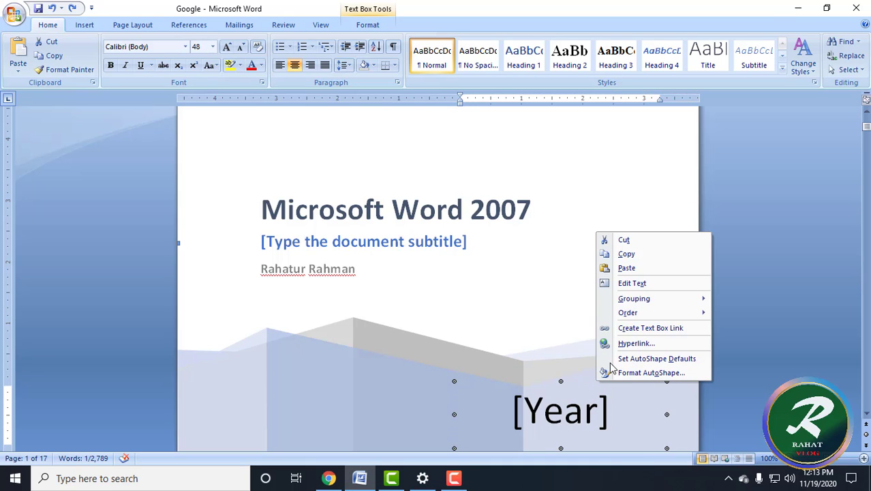
pyautogui.click(633, 242)
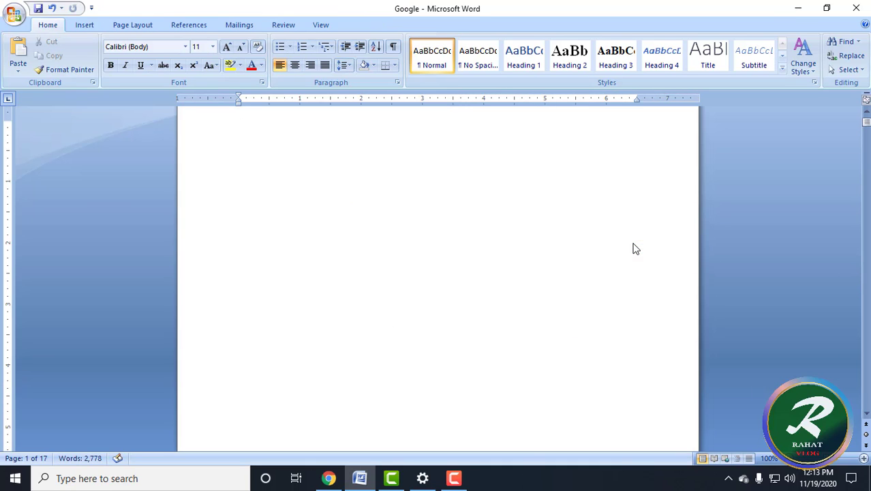
pyautogui.hotkey('ctrl', 'z')
# Cut the Year placeholder out of its text box on the cover page and check the page without it.
pyautogui.click(613, 398)
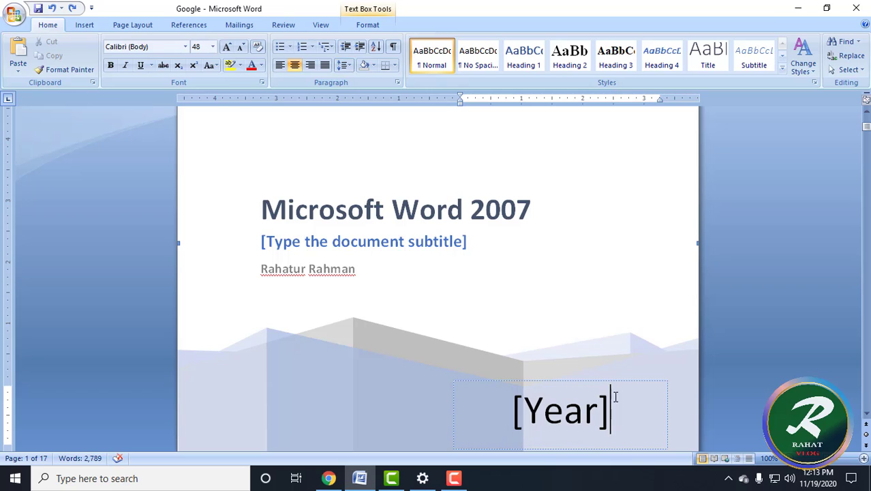
pyautogui.click(582, 405)
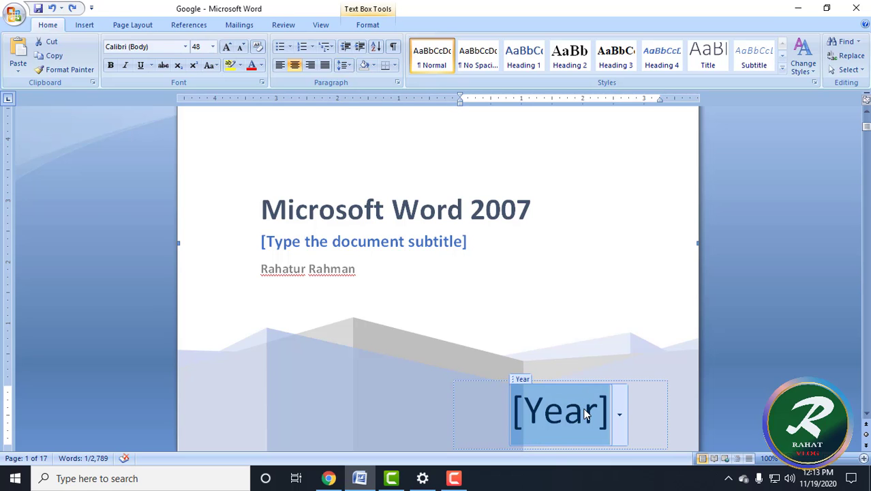
pyautogui.rightClick(589, 411)
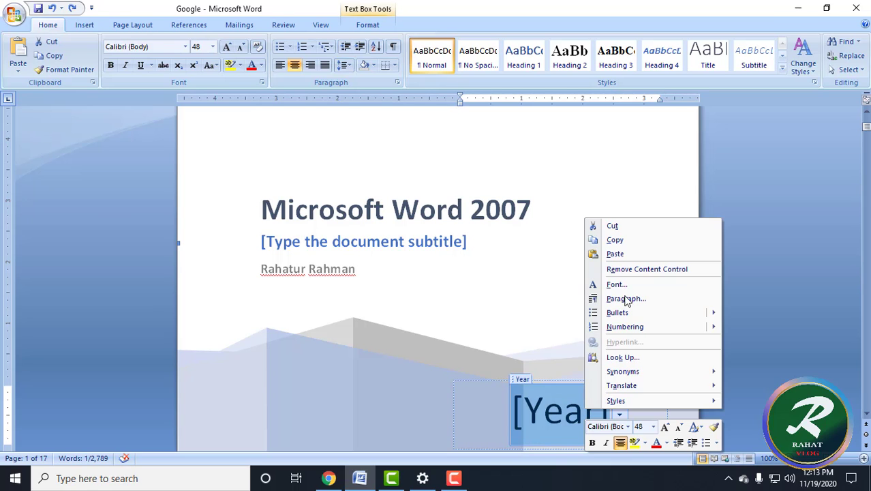
pyautogui.click(612, 227)
pyautogui.click(576, 293)
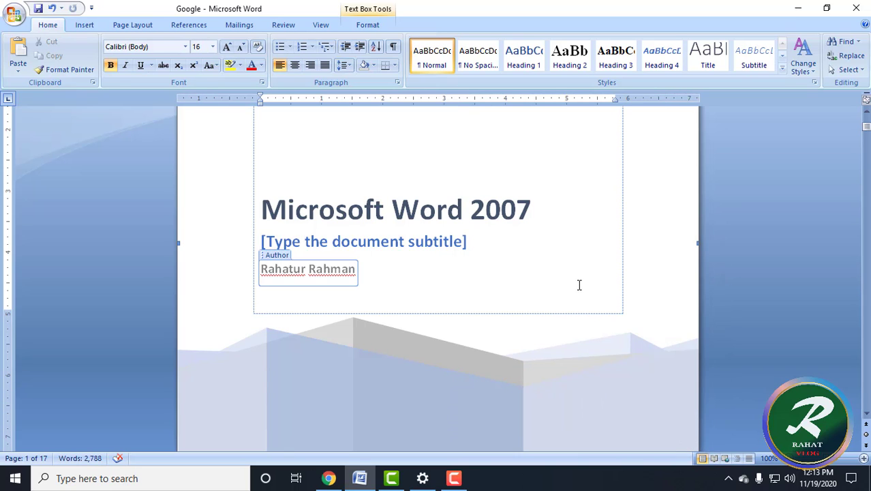
pyautogui.click(671, 248)
pyautogui.scroll(-5, 657, 293)
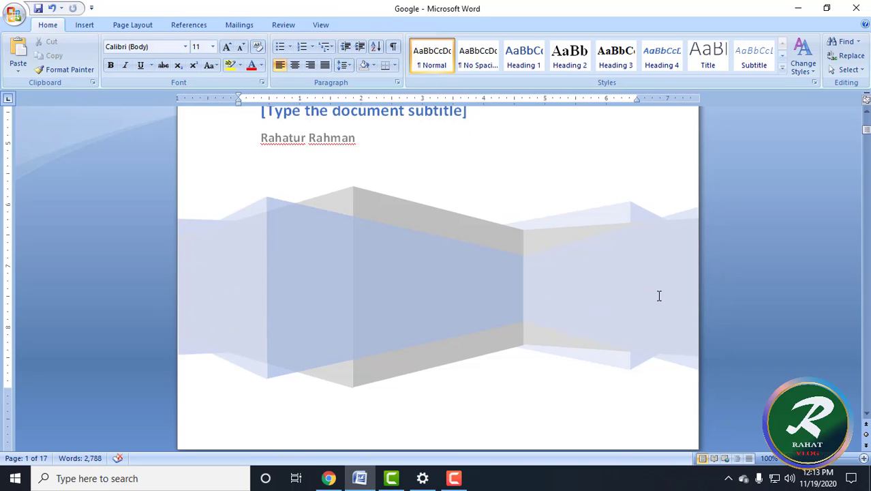
pyautogui.click(587, 294)
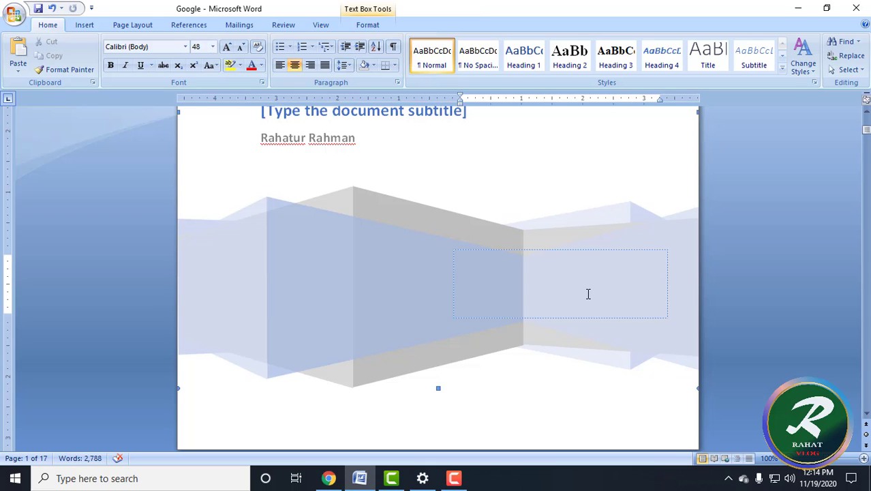
pyautogui.scroll(-2, 591, 282)
pyautogui.scroll(-3, 461, 375)
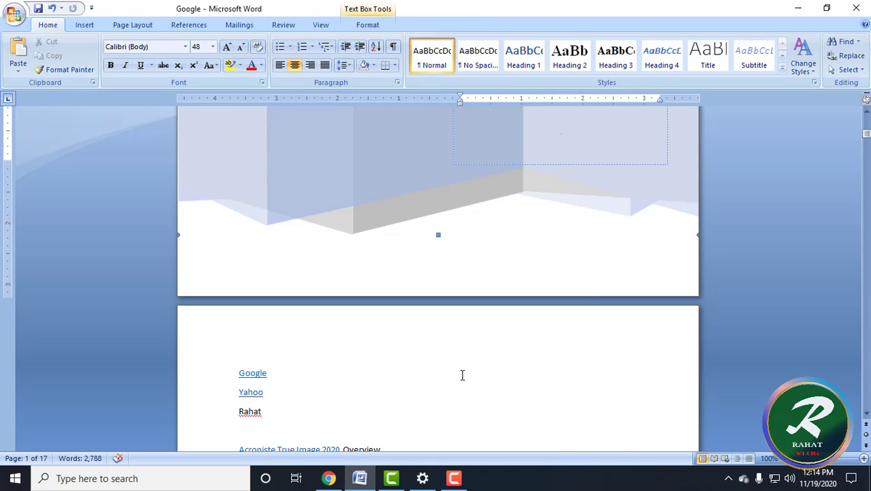
pyautogui.scroll(12, 443, 366)
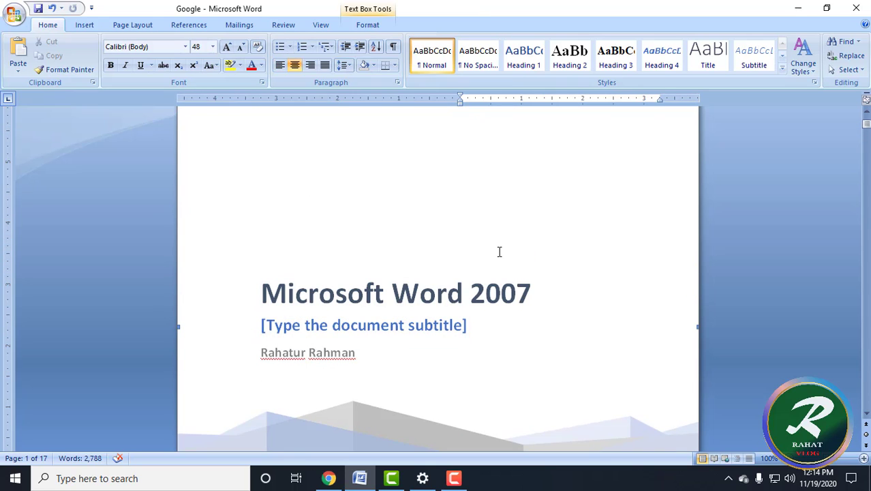
# Replace the current cover page with the built-in Tiles design and look over the new page.
pyautogui.click(120, 27)
pyautogui.click(93, 26)
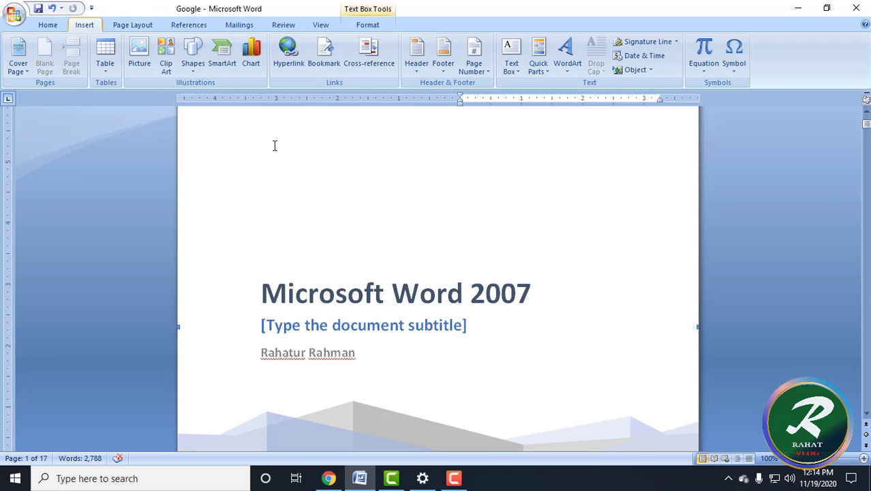
pyautogui.click(175, 274)
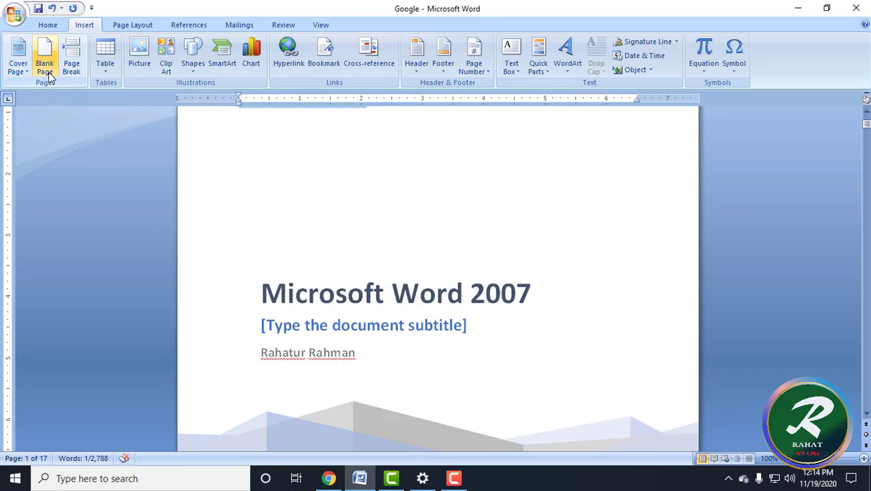
pyautogui.click(27, 71)
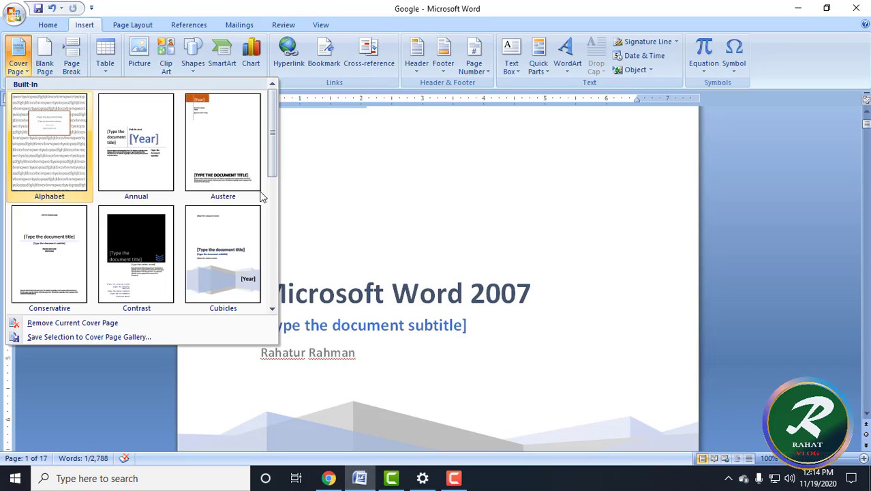
pyautogui.scroll(-5, 276, 204)
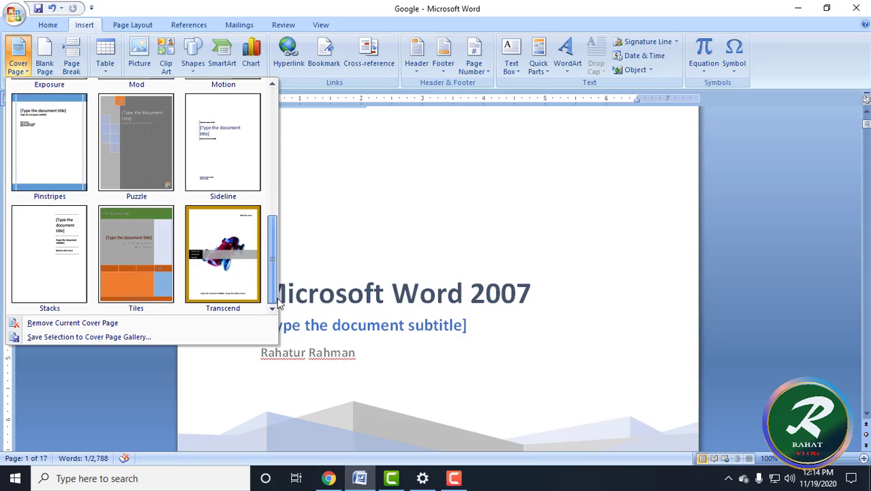
pyautogui.click(137, 253)
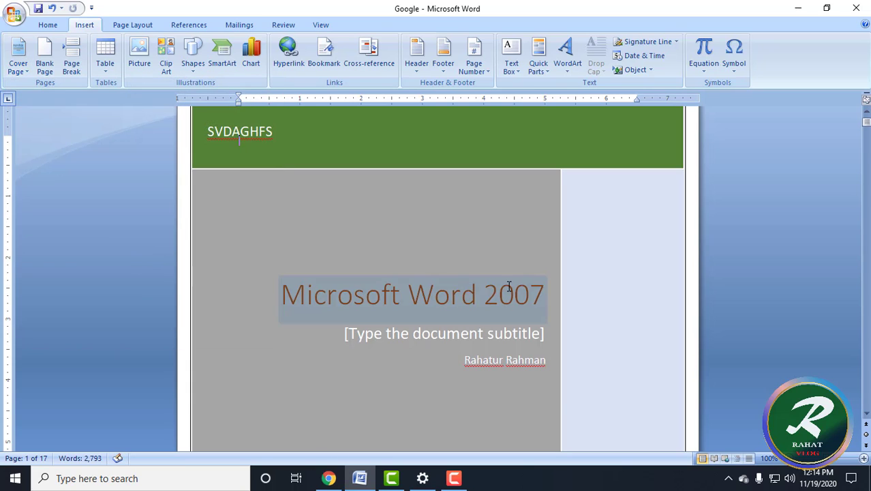
pyautogui.scroll(-5, 575, 294)
pyautogui.scroll(-4, 574, 296)
pyautogui.scroll(10, 574, 296)
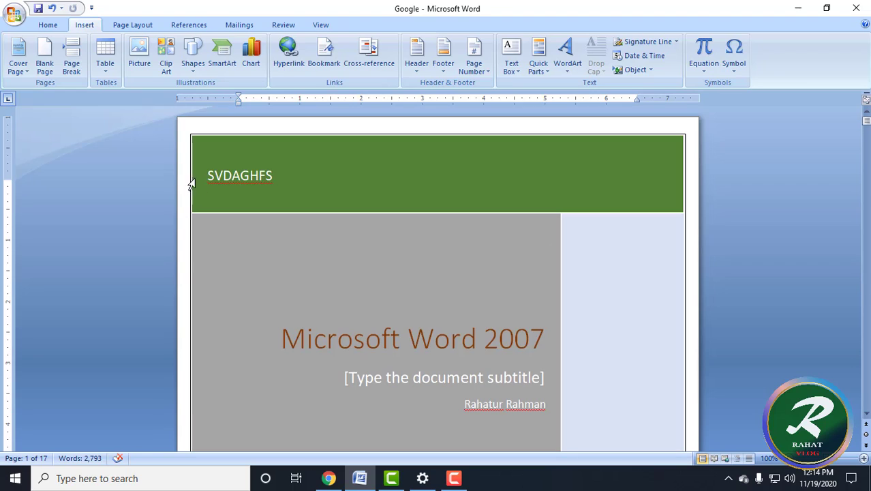
# Switch the cover page to the Conservative design, and remove the current cover page from the document.
pyautogui.click(23, 75)
pyautogui.click(55, 239)
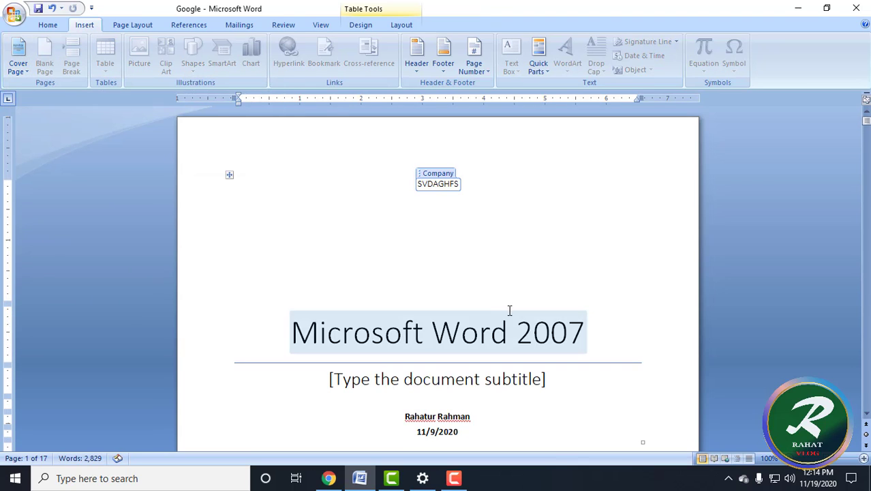
pyautogui.click(19, 68)
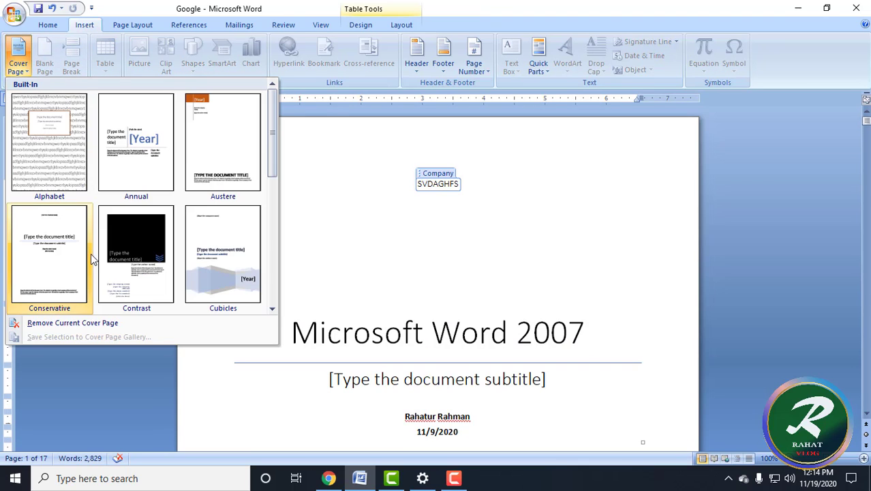
pyautogui.click(92, 324)
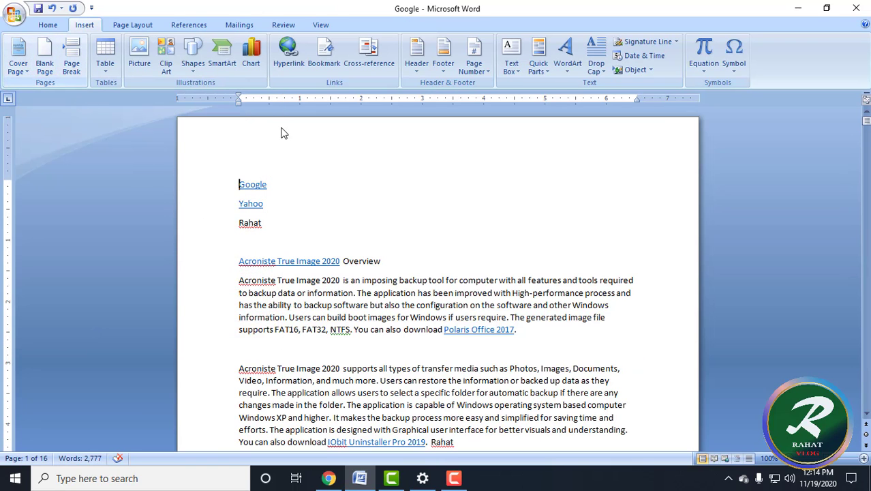
# Insert a blank page before the Google link at the start of the document and look over the new page.
pyautogui.click(45, 54)
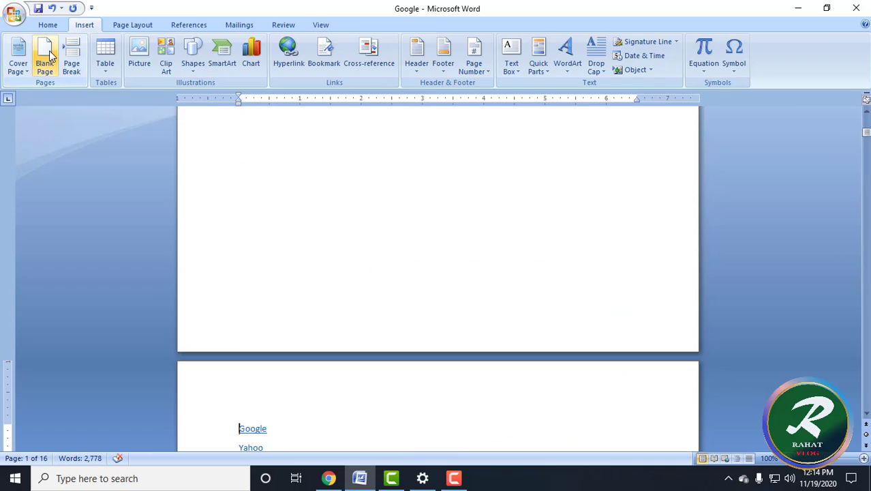
pyautogui.scroll(3, 420, 338)
pyautogui.scroll(1, 402, 296)
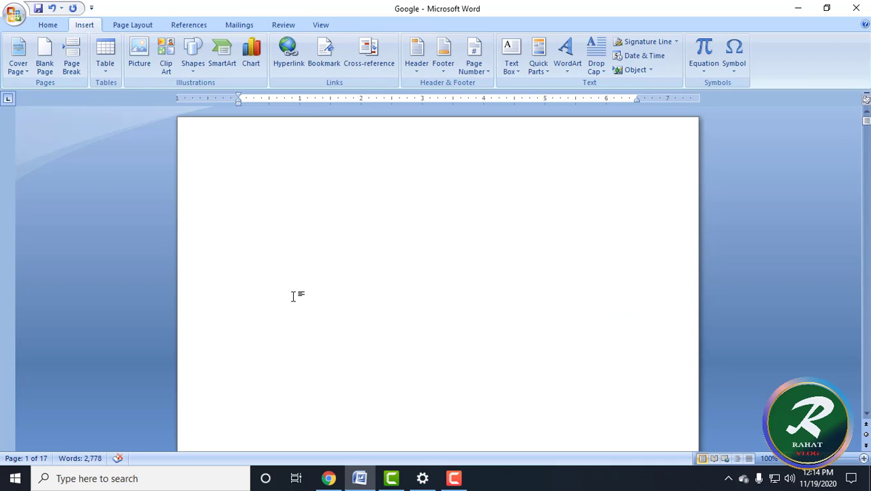
pyautogui.scroll(-10, 111, 178)
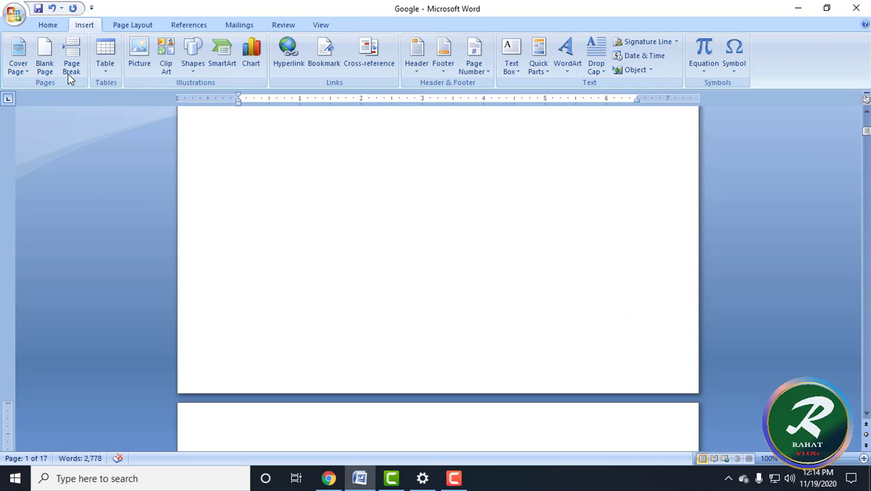
# Replace the text from the second Acroniste True Image 2020 paragraph through "High-performance processing. Rahat" with a page break and check the following pages.
pyautogui.scroll(-10, 351, 381)
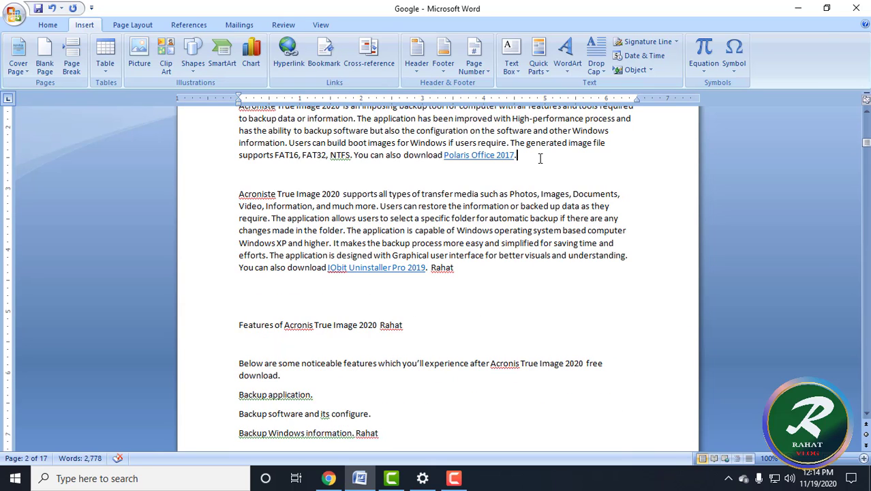
pyautogui.moveTo(232, 193); pyautogui.dragTo(392, 412)
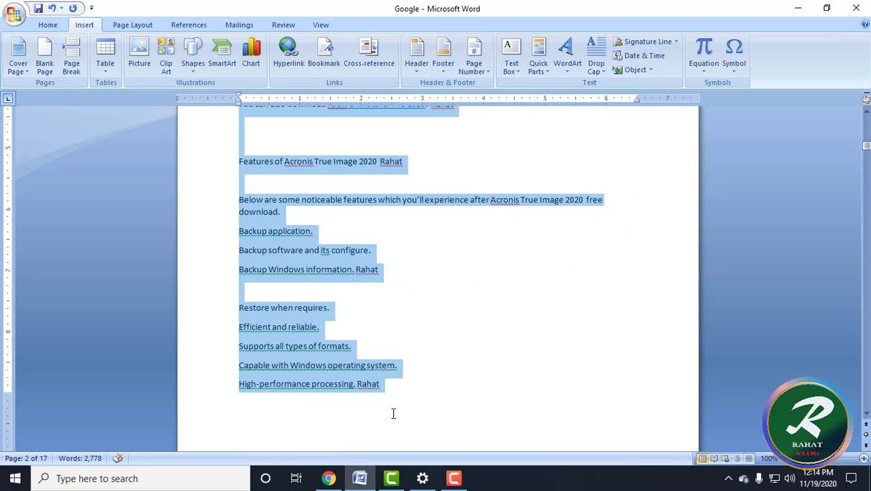
pyautogui.click(73, 60)
pyautogui.scroll(3, 321, 239)
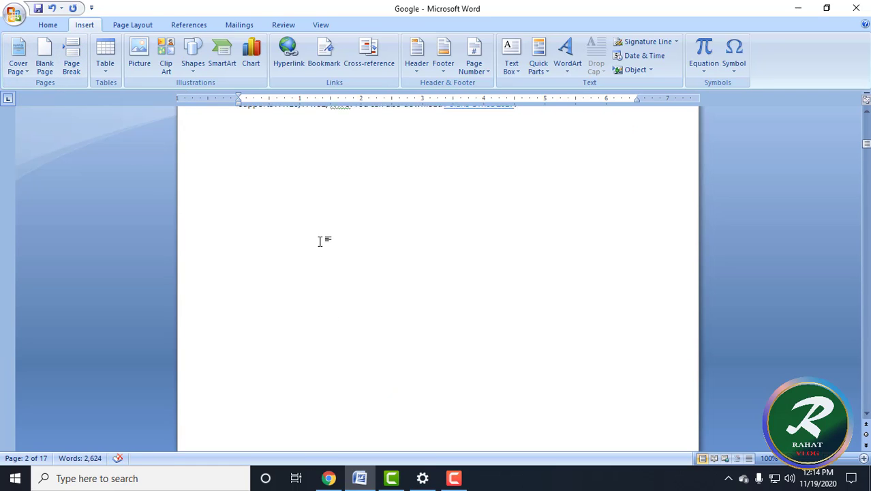
pyautogui.scroll(-15, 517, 331)
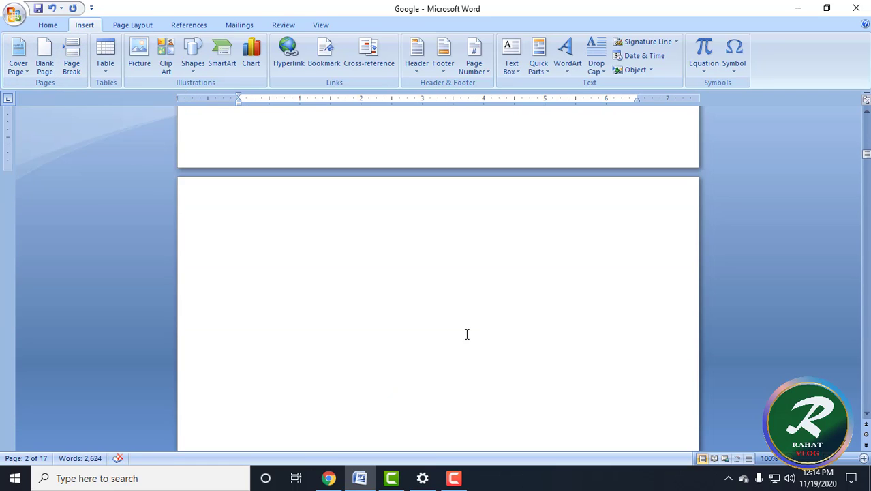
pyautogui.scroll(-3, 336, 232)
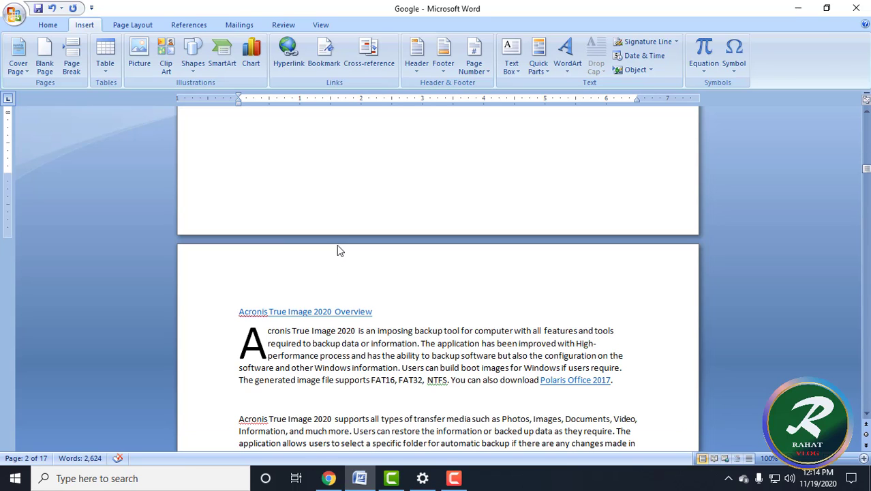
pyautogui.scroll(15, 323, 306)
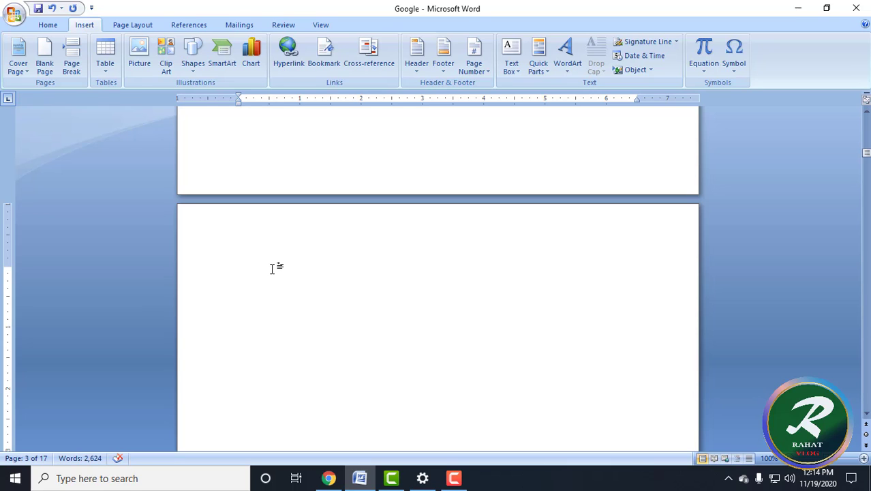
# Delete the page break just inserted and check the pages around it.
pyautogui.press('BackSpace')
pyautogui.scroll(5, 393, 348)
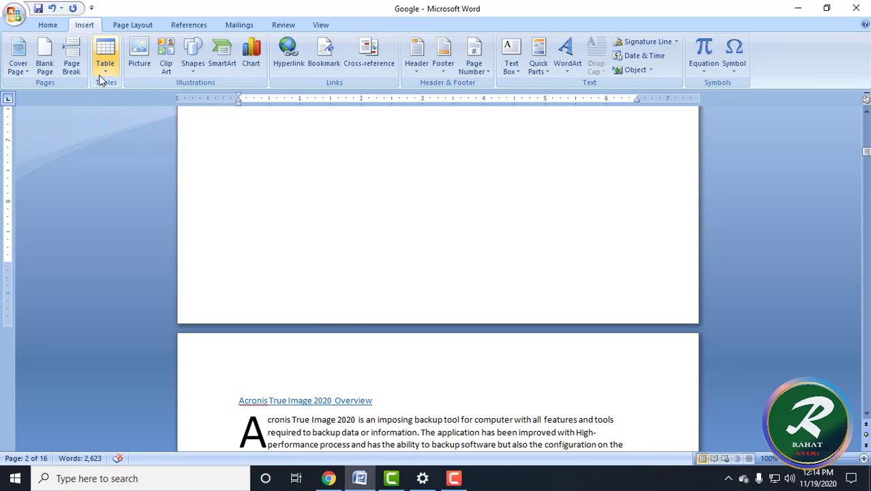
pyautogui.scroll(-3, 191, 162)
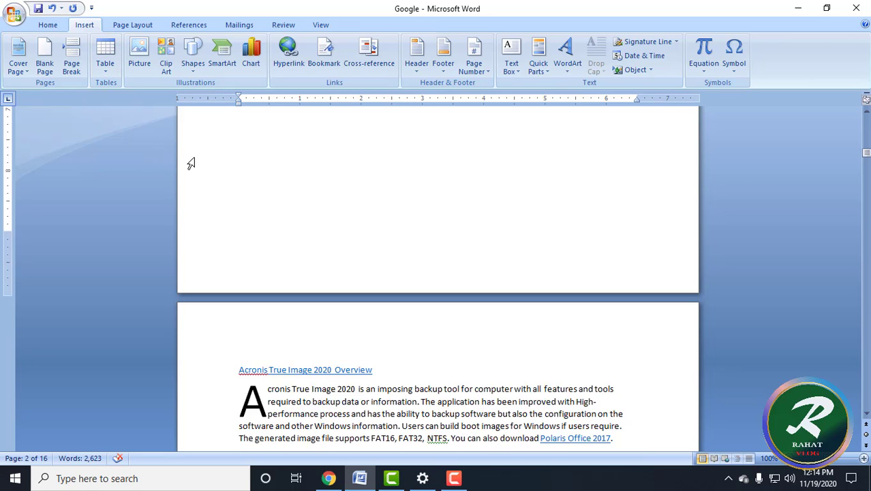
# Delete the line of random letters on the last page and insert a 10x8 table in its place.
pyautogui.scroll(-15, 195, 167)
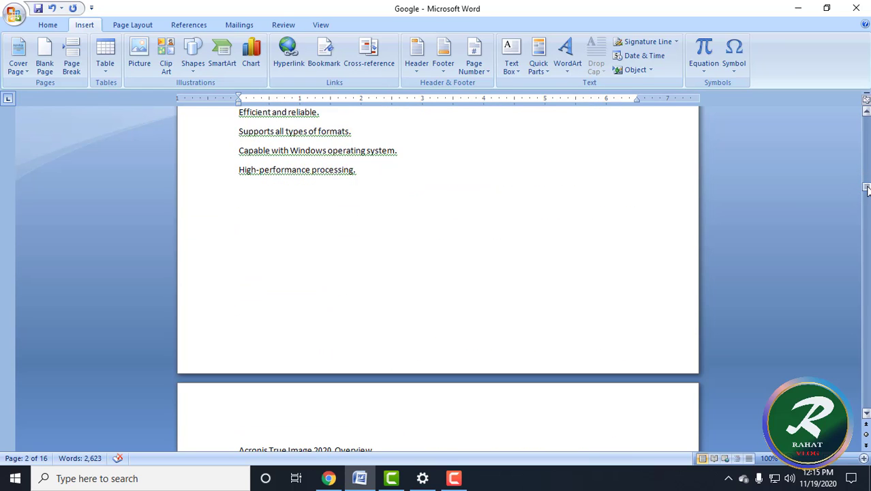
pyautogui.moveTo(867, 190); pyautogui.dragTo(867, 410)
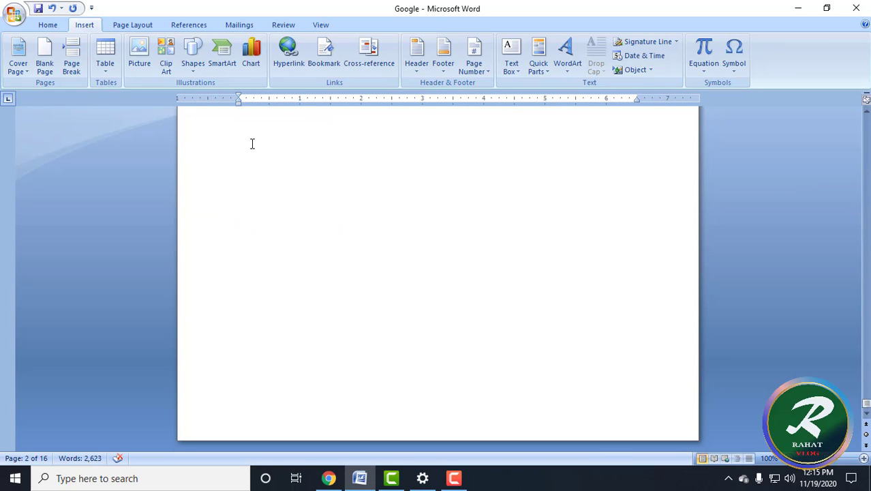
pyautogui.scroll(10, 332, 183)
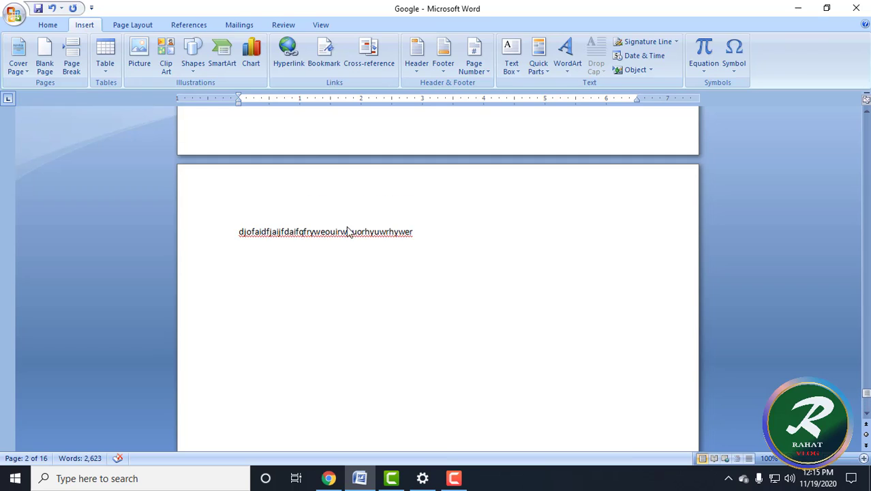
pyautogui.doubleClick(247, 236)
pyautogui.press('Delete')
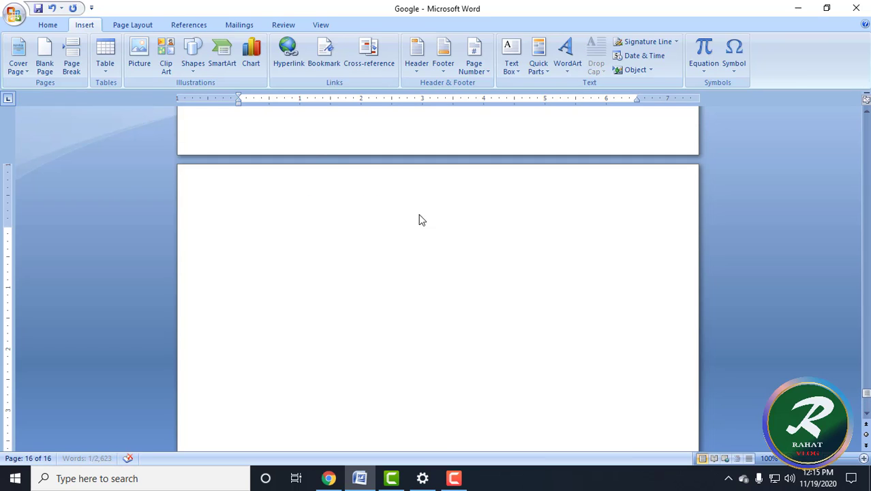
pyautogui.click(112, 72)
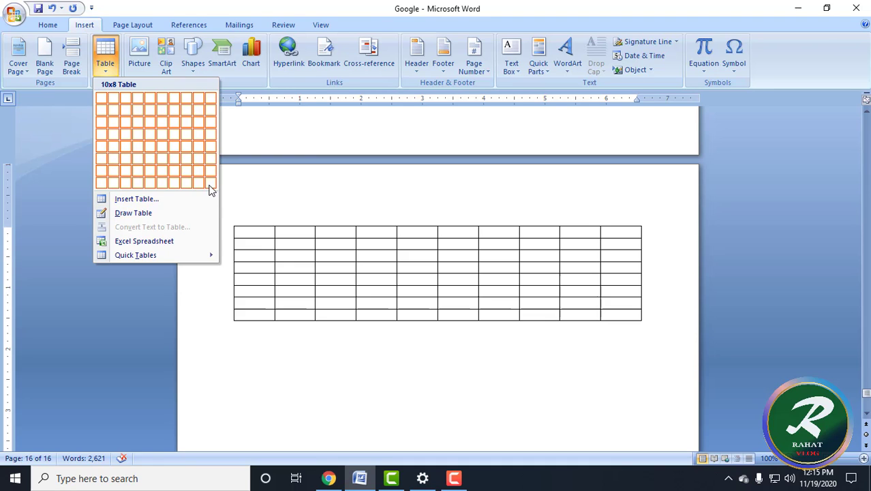
pyautogui.click(211, 190)
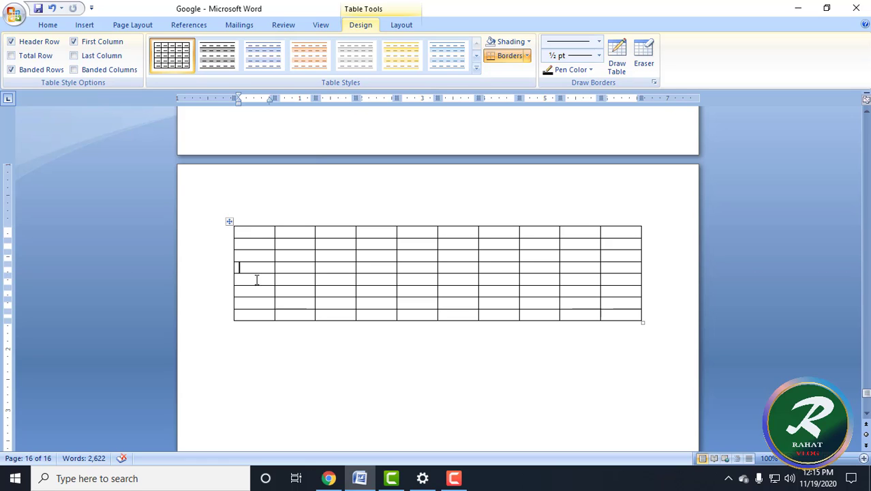
# Go through the first-column cells of the new table one by one, including a selection of all its rows.
pyautogui.click(257, 306)
pyautogui.click(253, 319)
pyautogui.moveTo(255, 233); pyautogui.dragTo(258, 334)
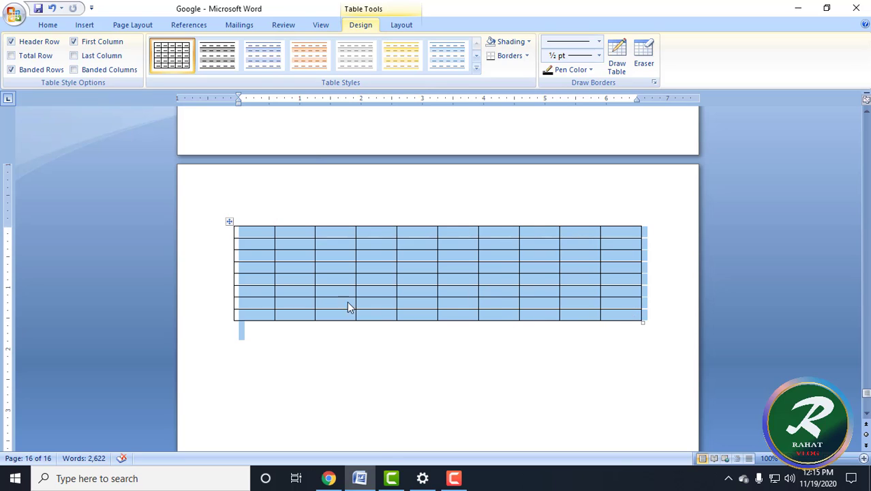
pyautogui.click(248, 235)
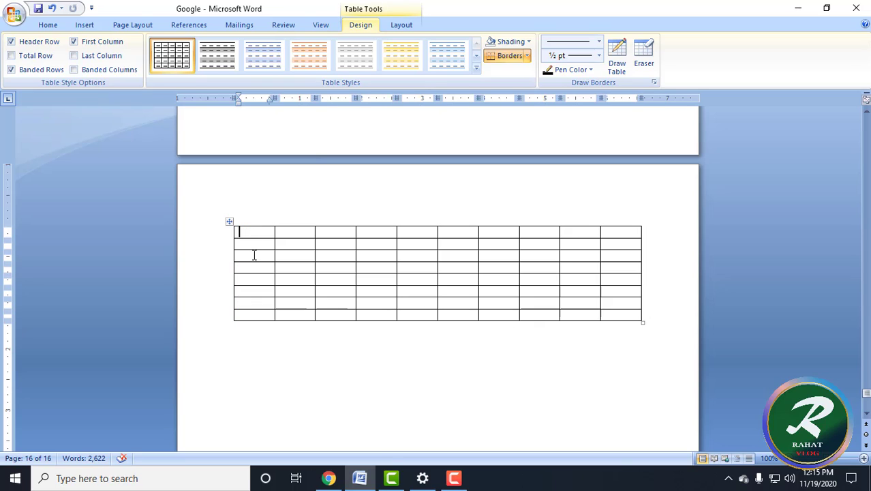
pyautogui.click(258, 246)
pyautogui.click(254, 268)
pyautogui.click(256, 279)
pyautogui.click(257, 291)
# Insert a table with 10 columns and 30 rows directly below the existing table and look over its full length.
pyautogui.click(281, 334)
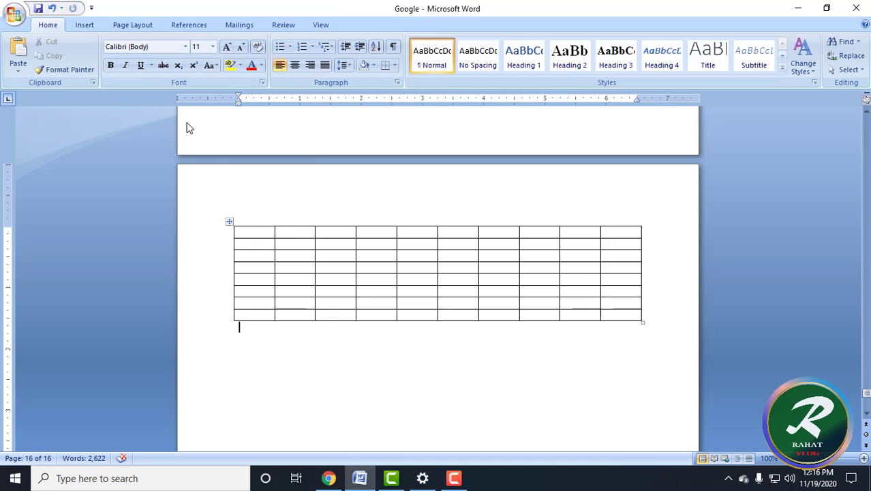
pyautogui.click(132, 25)
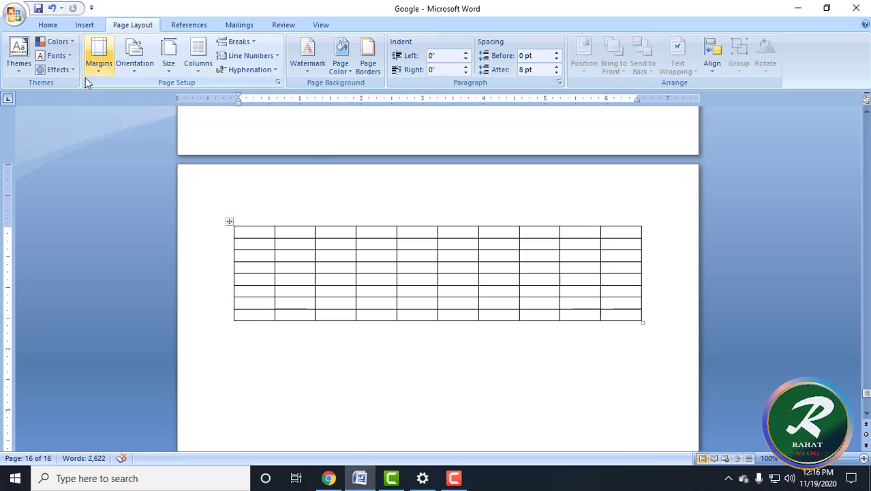
pyautogui.click(95, 30)
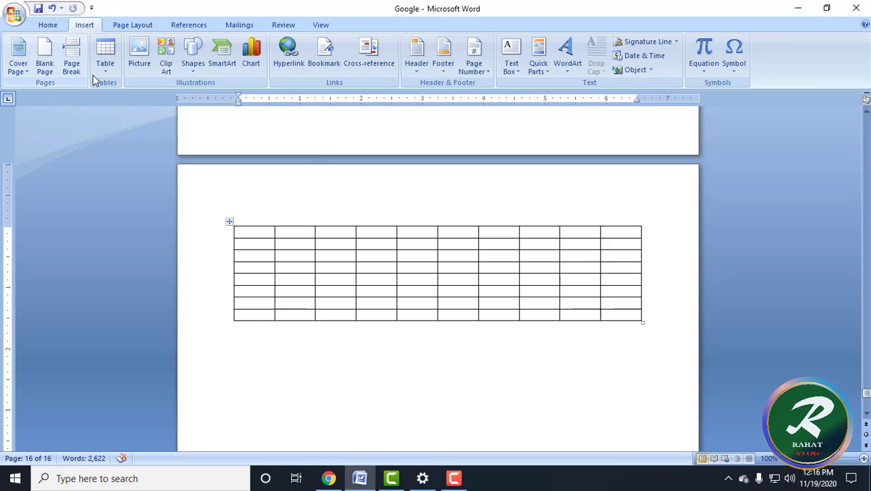
pyautogui.click(112, 75)
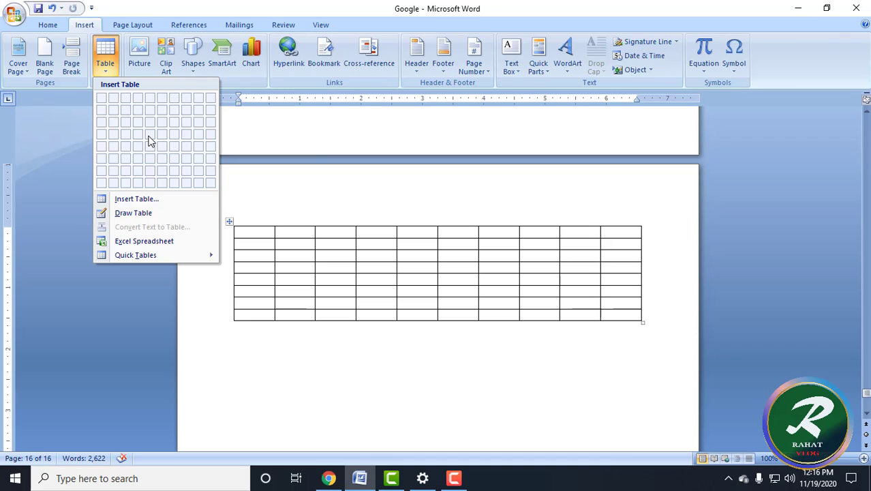
pyautogui.click(149, 203)
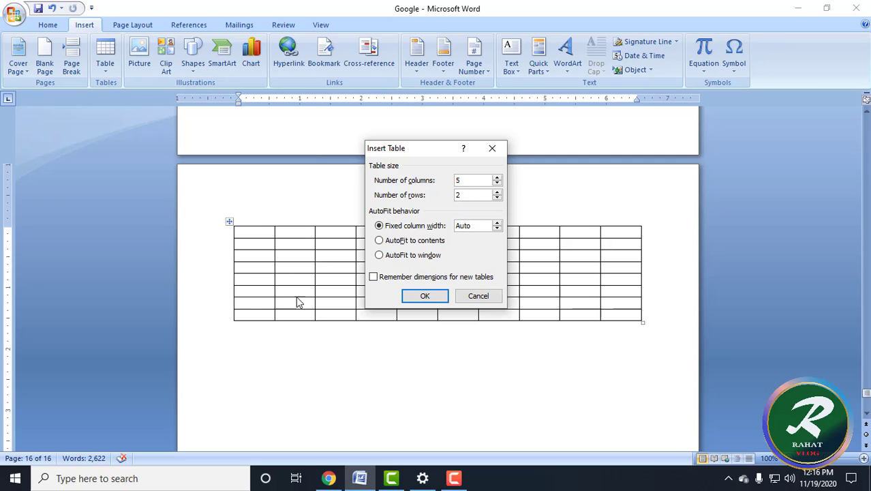
pyautogui.click(477, 181)
pyautogui.press('BackSpace')
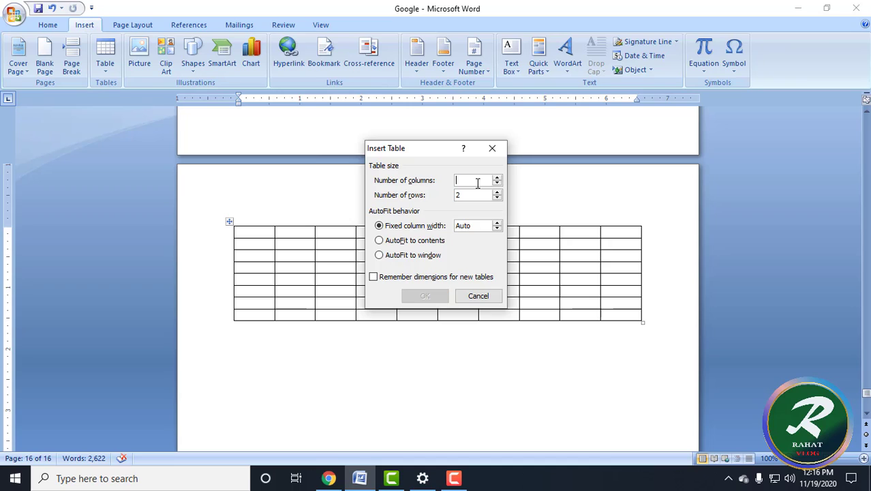
pyautogui.write('10')
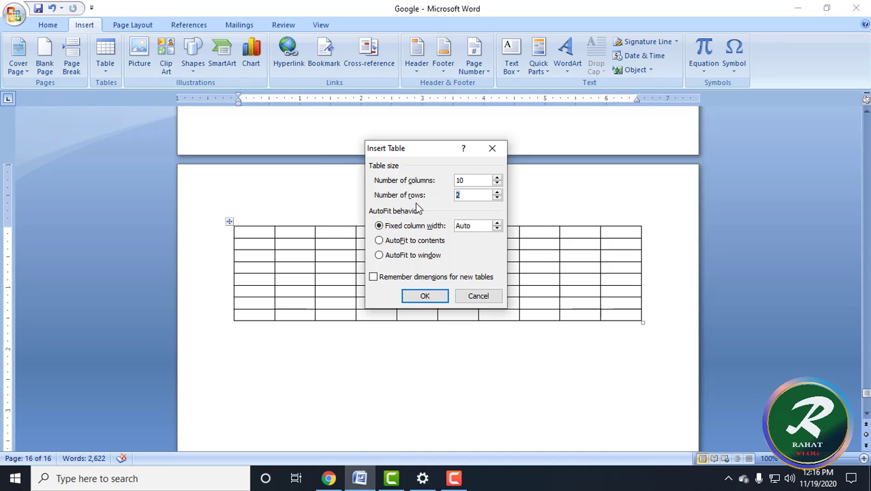
pyautogui.write('30')
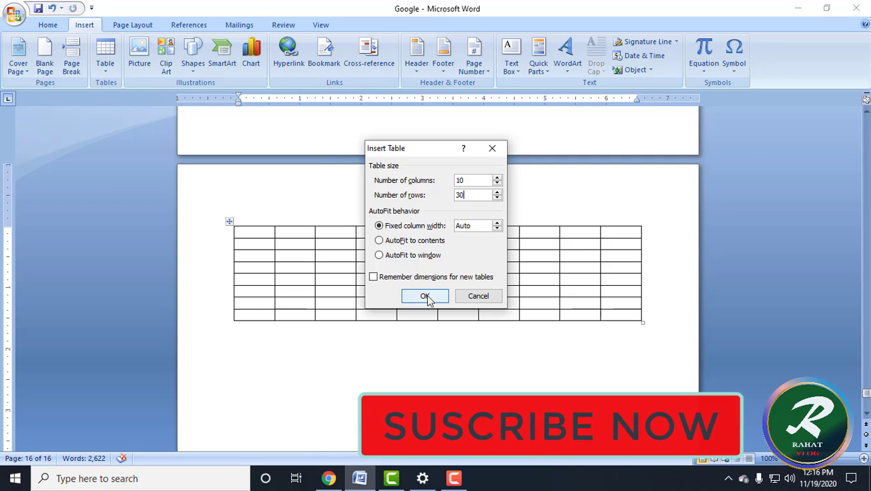
pyautogui.click(425, 296)
pyautogui.scroll(-6, 426, 300)
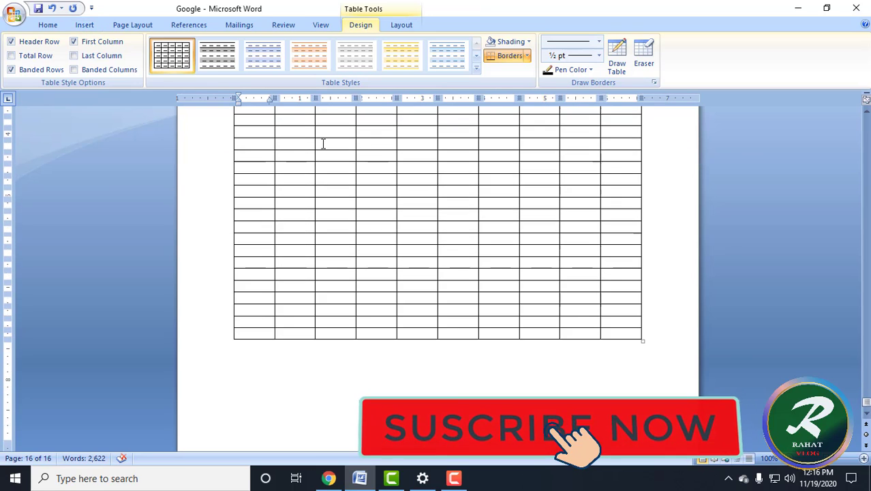
pyautogui.scroll(7, 323, 143)
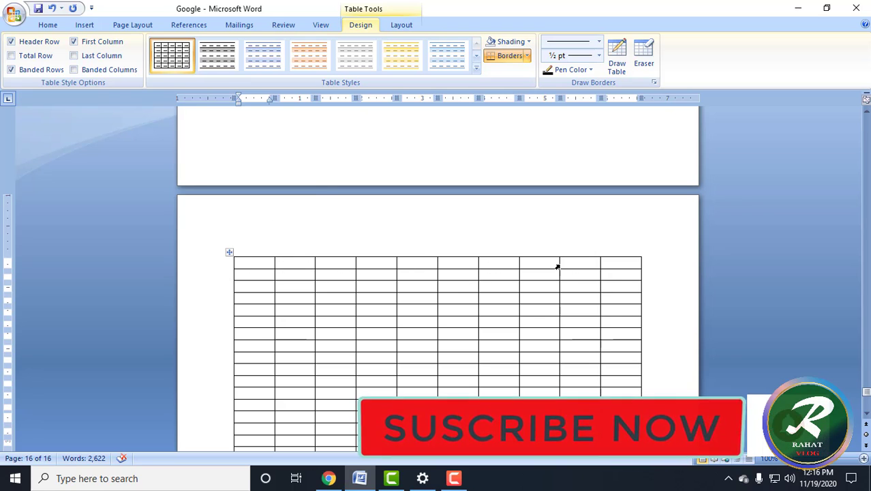
# Highlight the added table rows down to the end of the page, look them over, and clear the selection.
pyautogui.moveTo(244, 348); pyautogui.dragTo(253, 239)
pyautogui.moveTo(254, 360); pyautogui.dragTo(625, 286)
pyautogui.scroll(10, 492, 317)
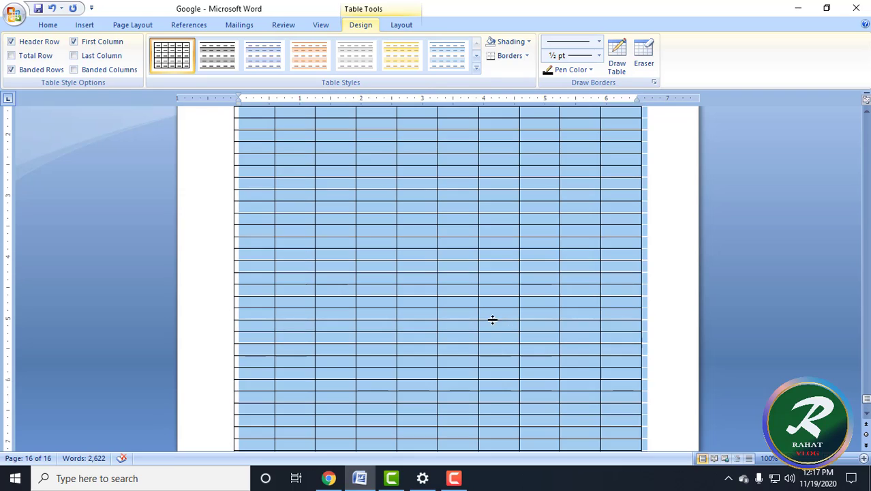
pyautogui.click(92, 26)
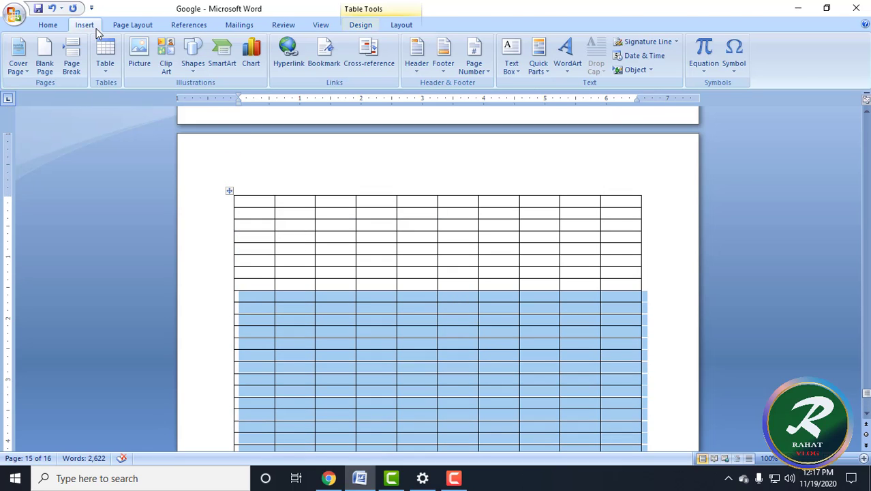
pyautogui.scroll(-5, 413, 315)
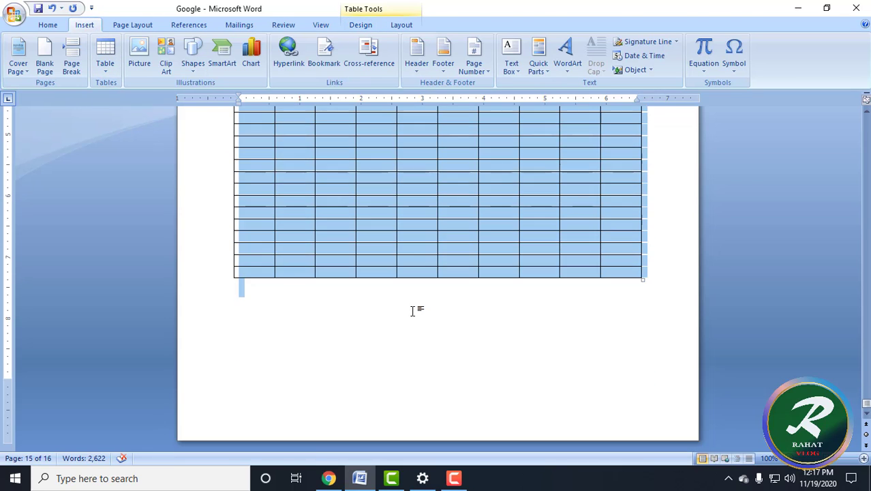
pyautogui.scroll(5, 330, 266)
pyautogui.click(330, 320)
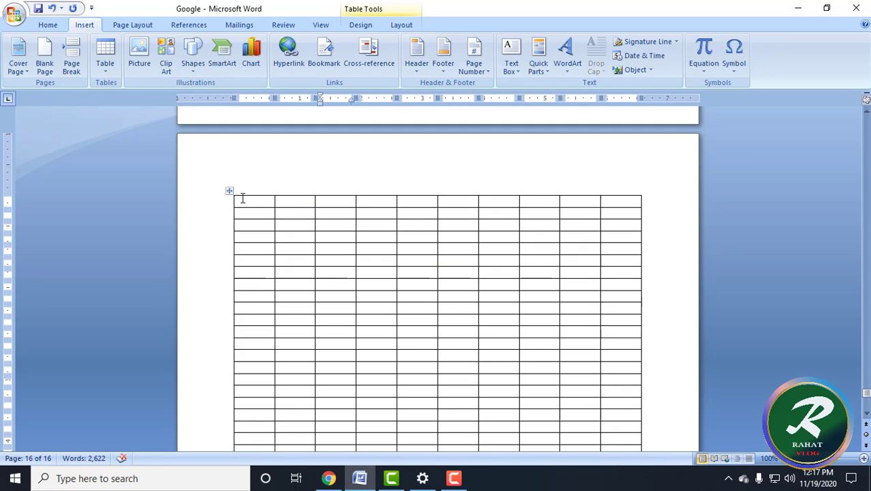
# Delete all cells of the table's first row, using the option that shifts cells left.
pyautogui.moveTo(241, 197); pyautogui.dragTo(619, 202)
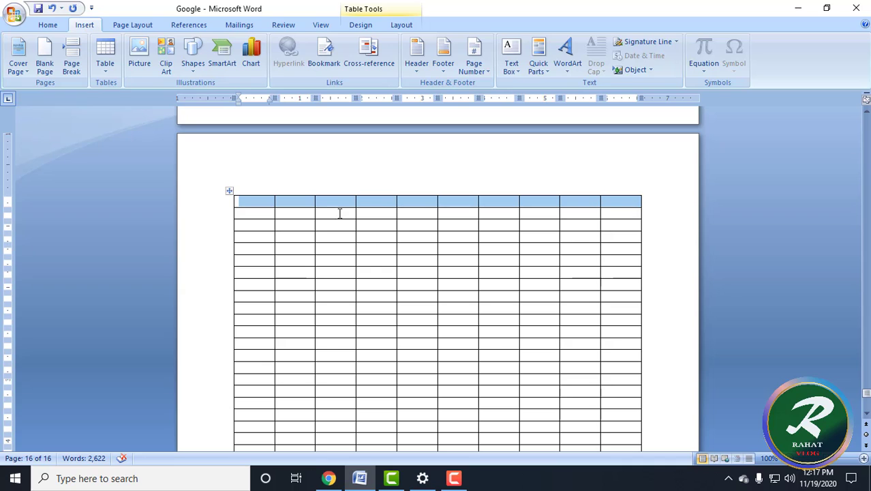
pyautogui.rightClick(338, 205)
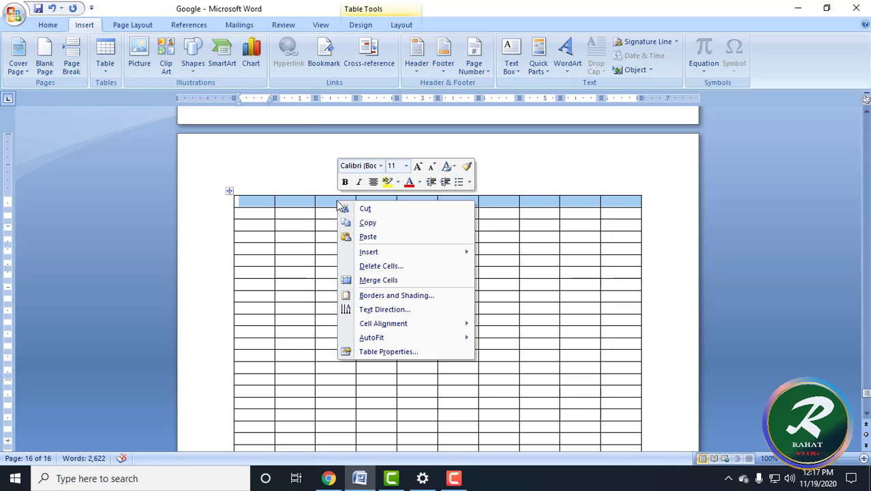
pyautogui.click(394, 267)
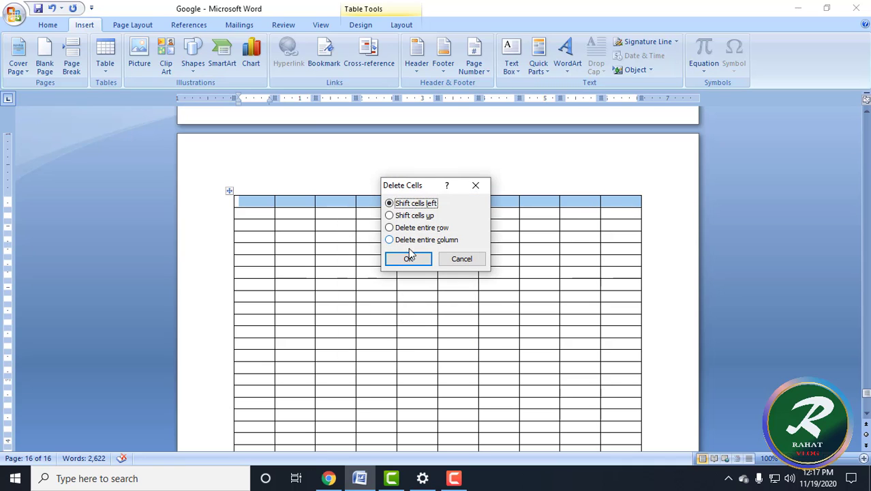
pyautogui.click(407, 257)
# Insert one row below a full row in the lower part of the table, and look over the table.
pyautogui.scroll(-3, 395, 299)
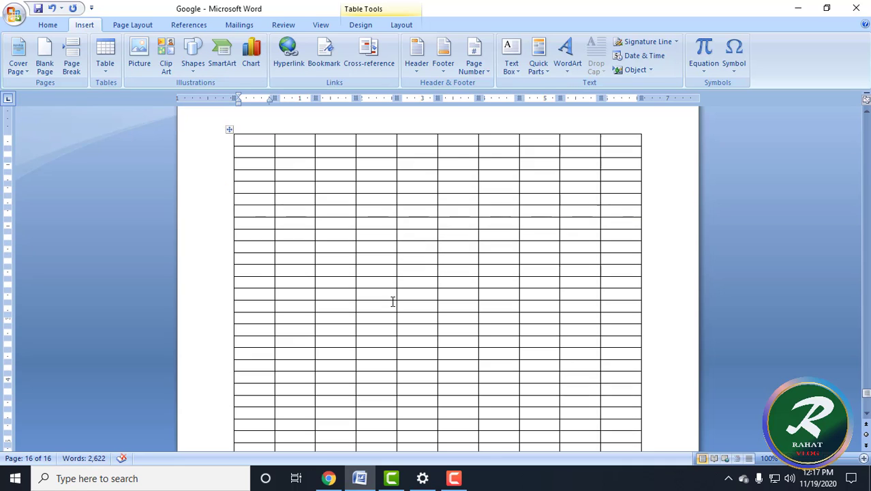
pyautogui.scroll(-2, 336, 351)
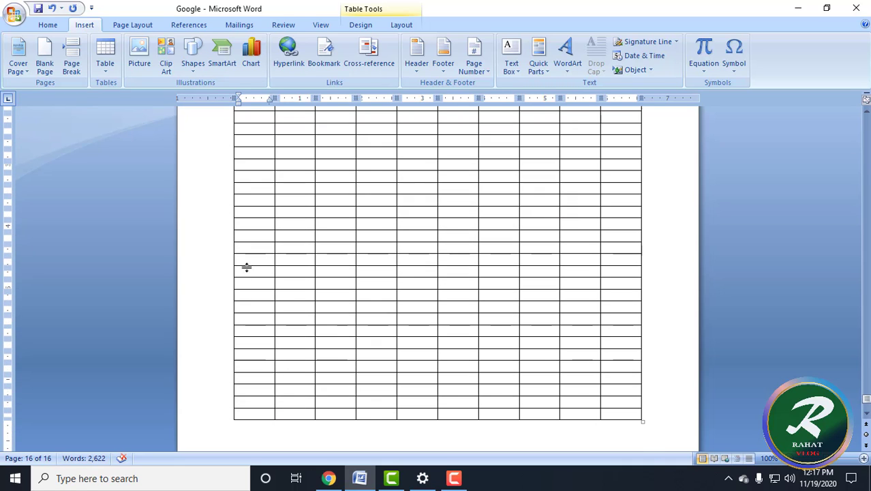
pyautogui.moveTo(242, 261); pyautogui.dragTo(632, 261)
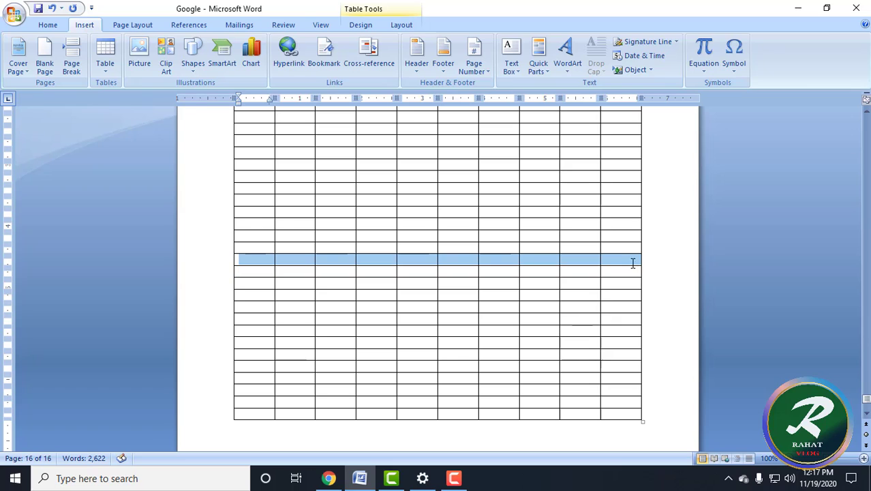
pyautogui.rightClick(373, 261)
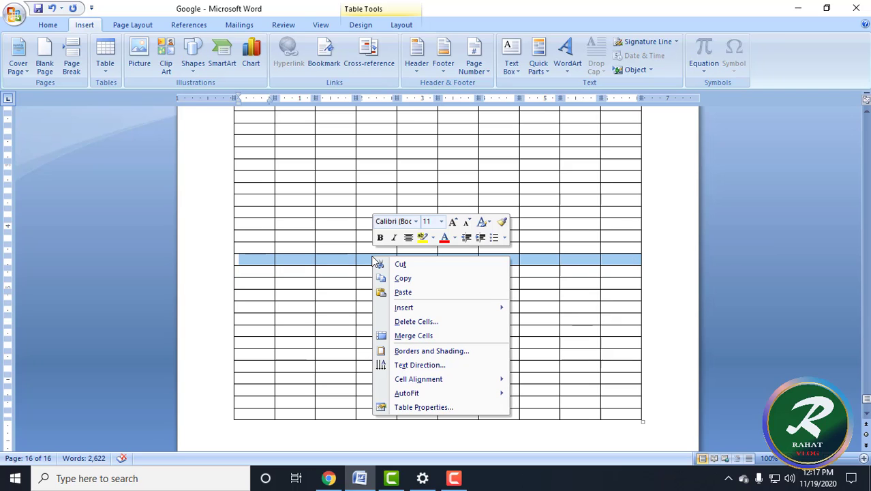
pyautogui.moveTo(412, 309)
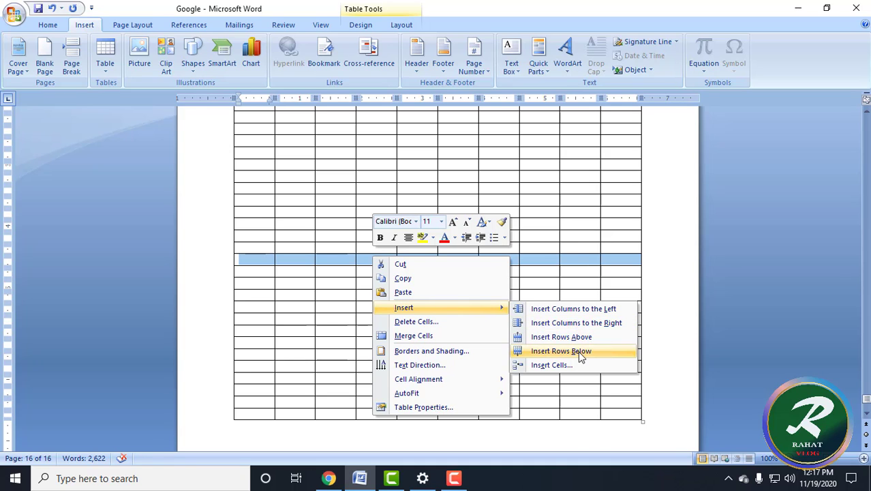
pyautogui.click(580, 352)
pyautogui.scroll(-4, 367, 284)
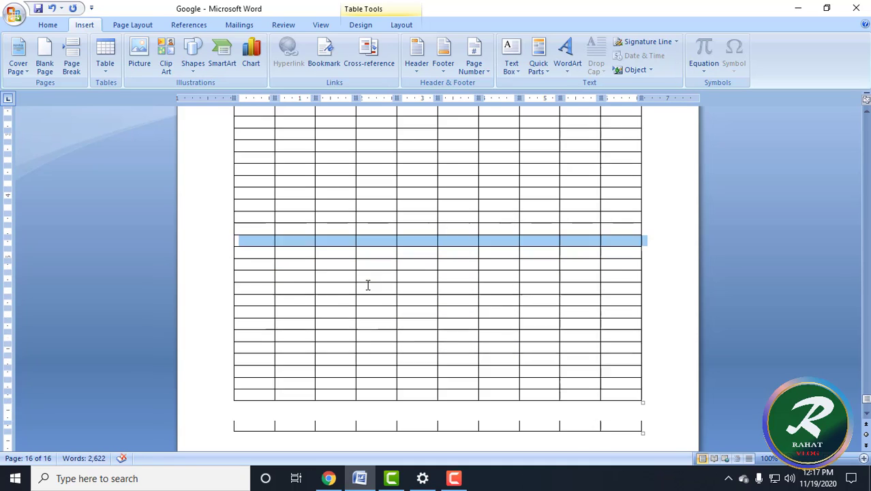
pyautogui.scroll(4, 368, 283)
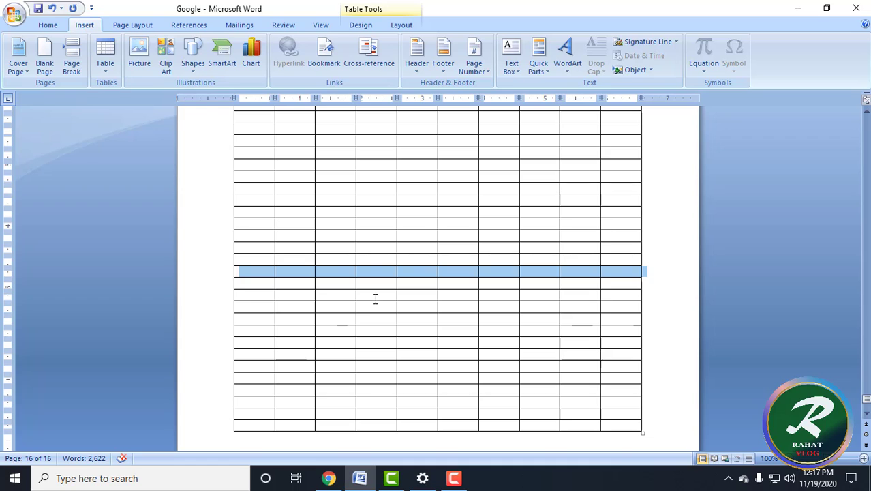
pyautogui.scroll(6, 375, 297)
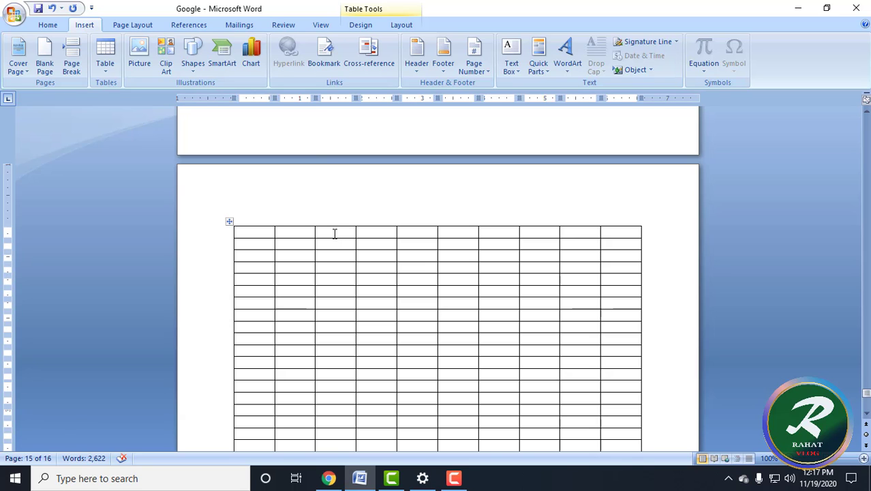
pyautogui.click(335, 234)
pyautogui.scroll(-3, 263, 230)
pyautogui.scroll(3, 264, 229)
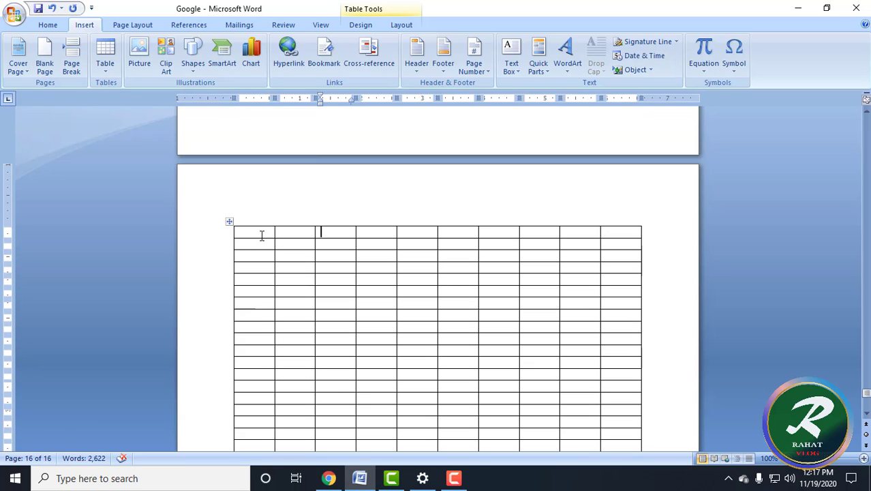
pyautogui.click(261, 235)
pyautogui.scroll(20, 286, 228)
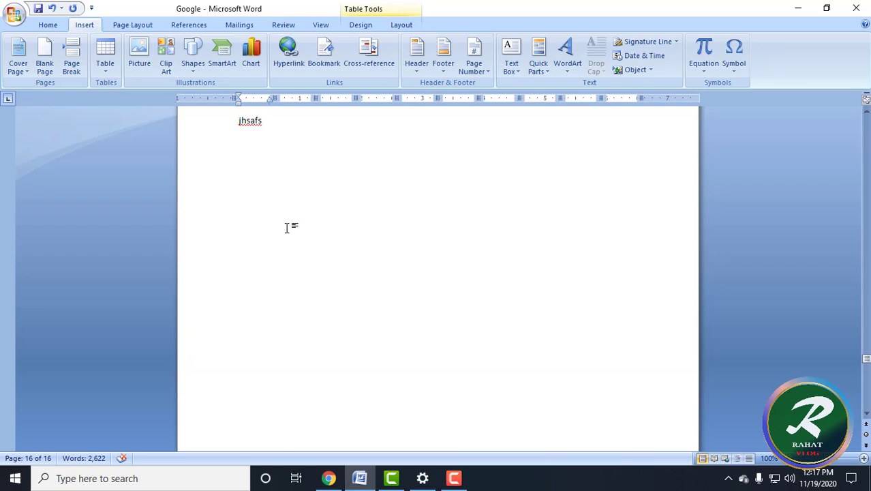
pyautogui.scroll(15, 287, 228)
pyautogui.moveTo(245, 216); pyautogui.dragTo(538, 268)
pyautogui.scroll(-5, 454, 327)
pyautogui.scroll(-20, 455, 327)
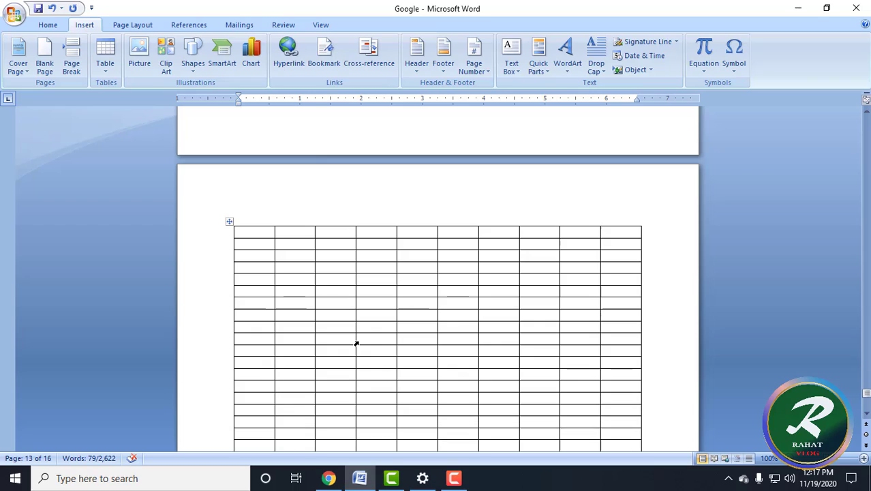
pyautogui.click(255, 232)
# Copy the word "ahufajkshdf" from the page before the table.
pyautogui.scroll(6, 257, 235)
pyautogui.scroll(10, 257, 236)
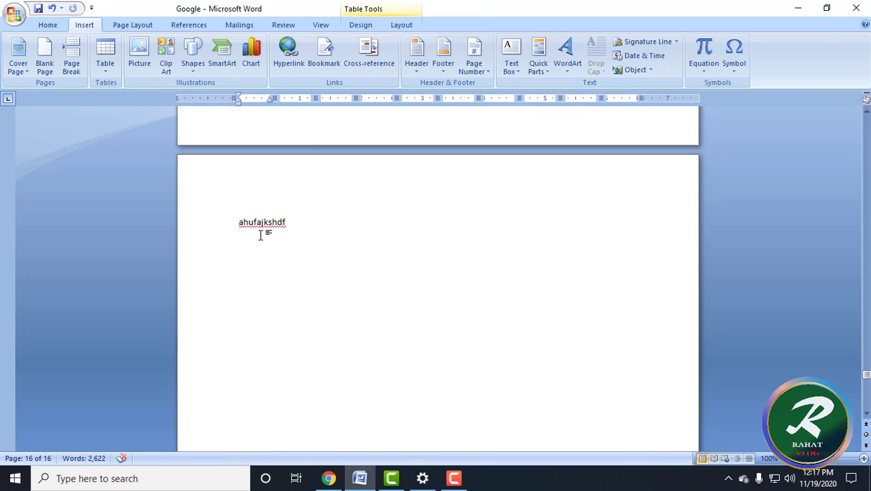
pyautogui.moveTo(245, 225); pyautogui.dragTo(297, 225)
pyautogui.hotkey('ctrl', 'c')
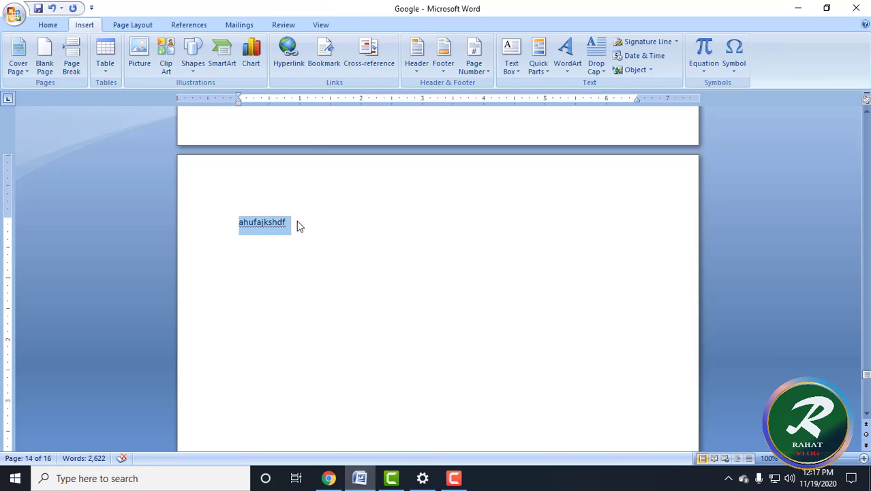
# Try to paste the copied word over the entire selected table, and undo the paste.
pyautogui.scroll(-10, 325, 347)
pyautogui.scroll(-7, 325, 348)
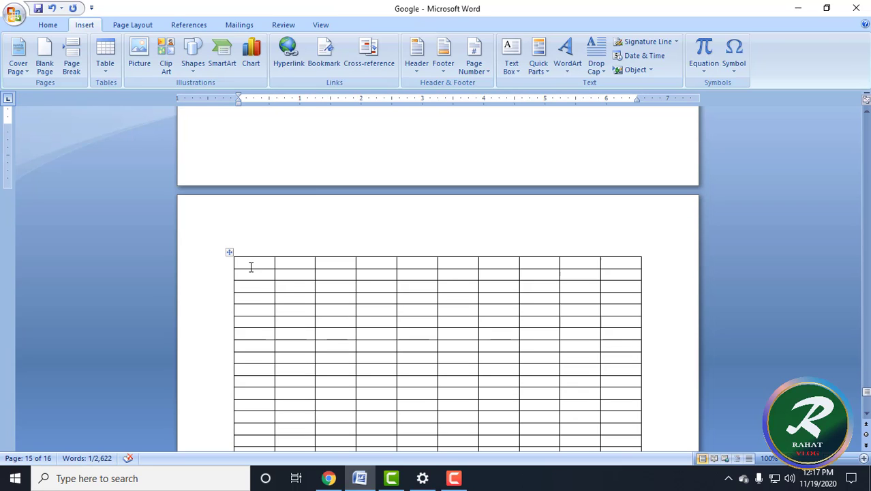
pyautogui.moveTo(250, 266); pyautogui.dragTo(577, 284)
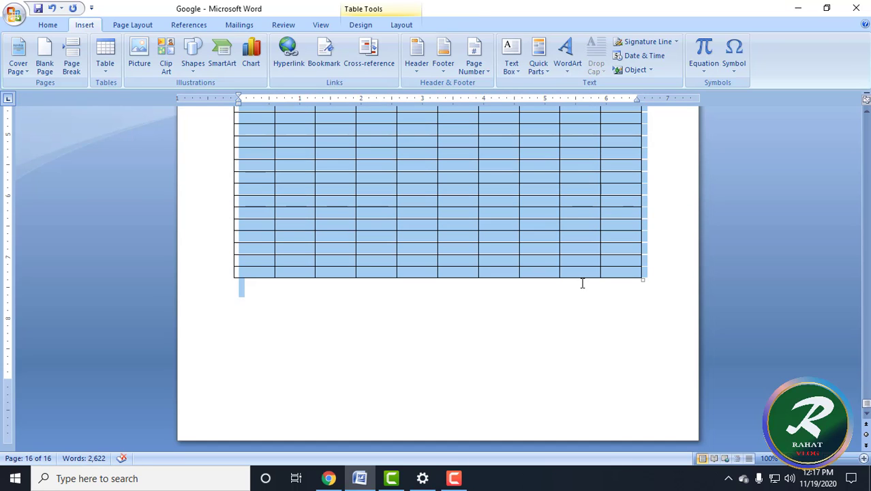
pyautogui.hotkey('ctrl', 'v')
pyautogui.scroll(3, 518, 374)
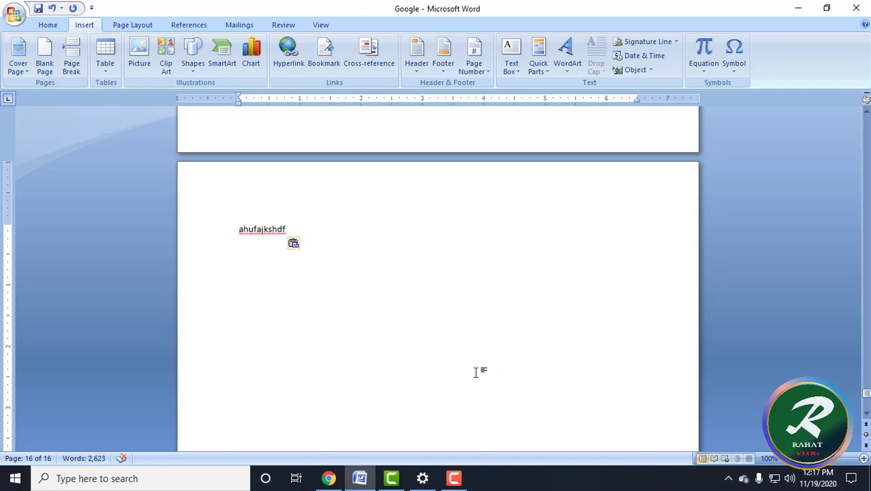
pyautogui.hotkey('ctrl', 'z')
# Paste "ahufajkshdf" into the first five cells of the table's first row, twice in the third cell.
pyautogui.click(256, 230)
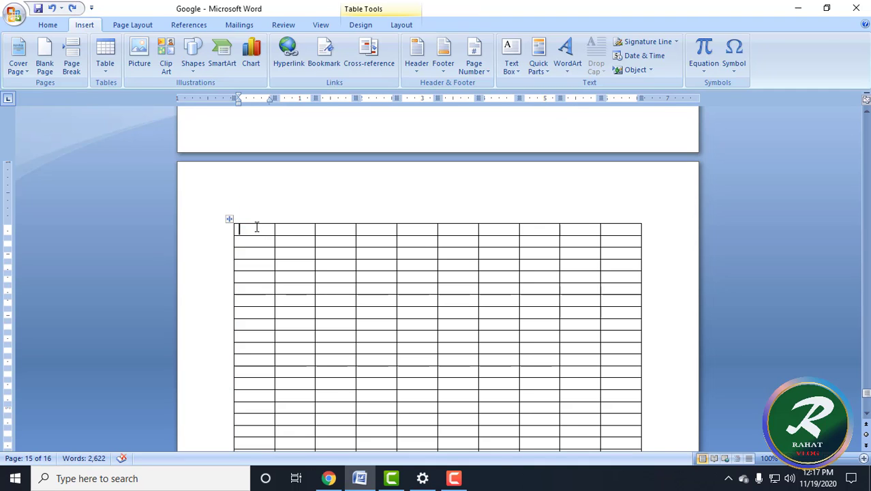
pyautogui.hotkey('ctrl', 'v')
pyautogui.click(308, 233)
pyautogui.hotkey('ctrl', 'v')
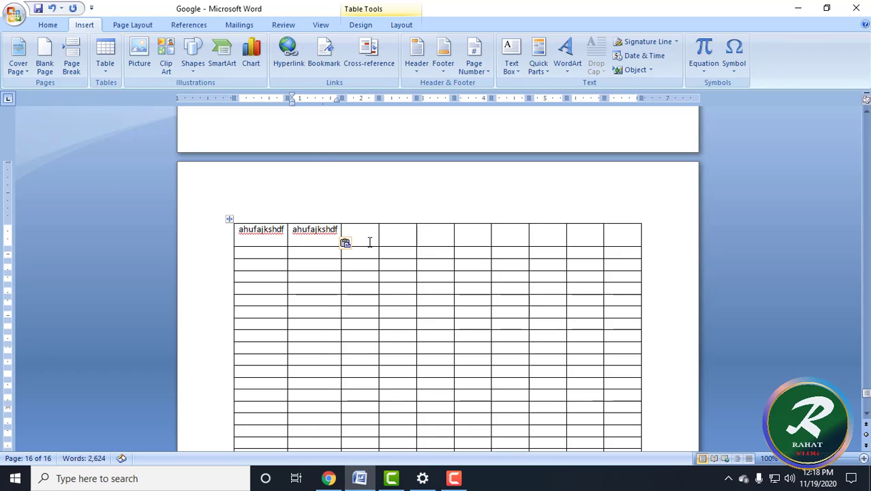
pyautogui.click(370, 239)
pyautogui.hotkey('ctrl', 'v')
pyautogui.hotkey('ctrl', 'v')
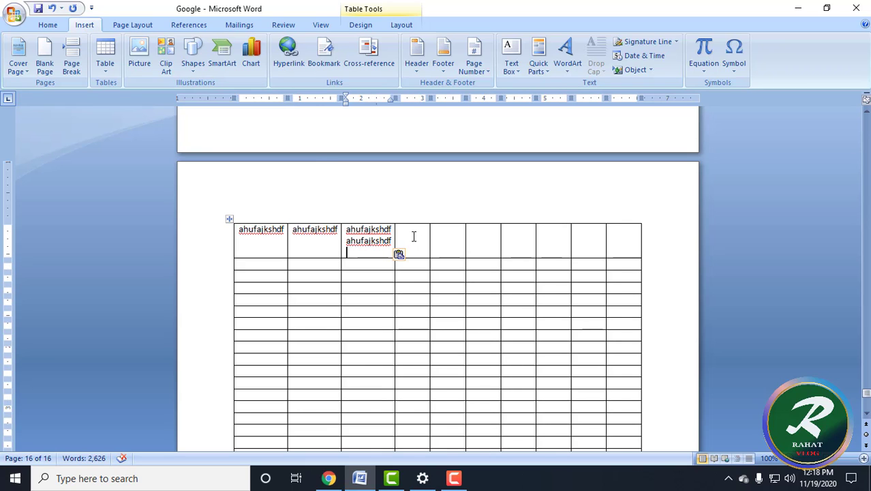
pyautogui.click(413, 236)
pyautogui.hotkey('ctrl', 'v')
pyautogui.click(463, 235)
pyautogui.hotkey('ctrl', 'v')
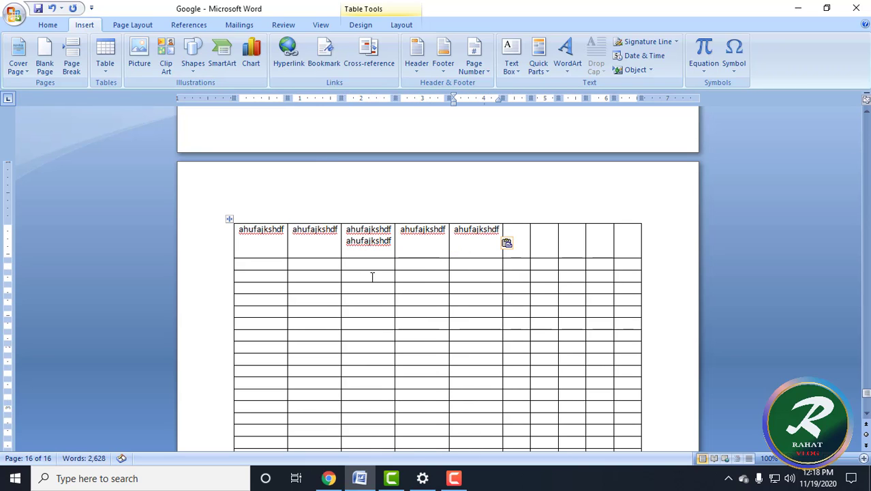
# Fill the second row with pasted "ahufajkshdf" in its first and fourth to seventh cells, and "v" in its third cell.
pyautogui.click(270, 266)
pyautogui.hotkey('ctrl', 'v')
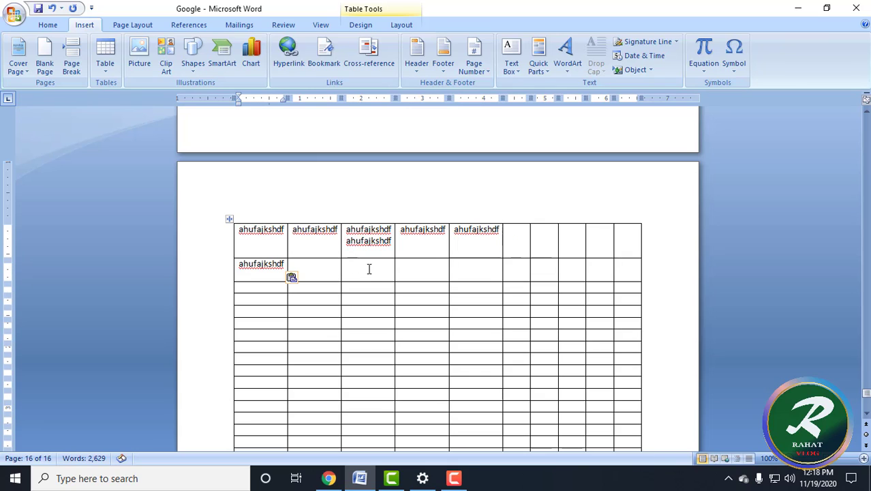
pyautogui.click(369, 269)
pyautogui.write('v')
pyautogui.click(431, 269)
pyautogui.hotkey('ctrl', 'v')
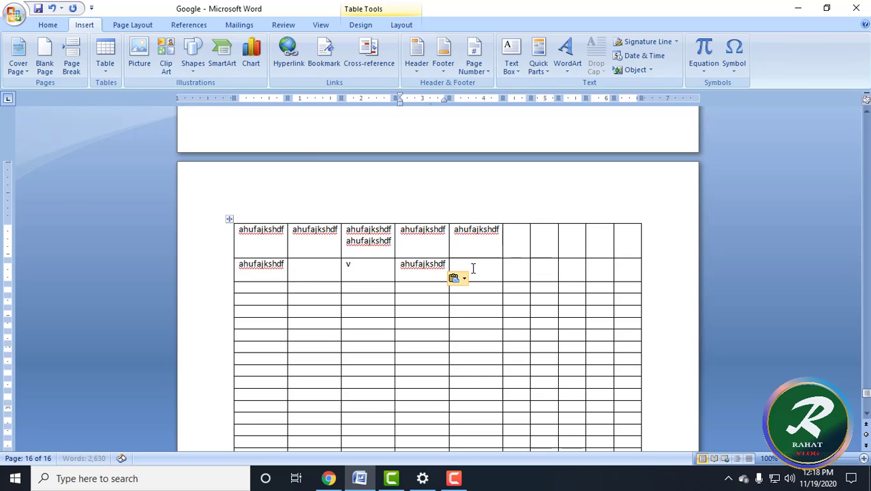
pyautogui.click(473, 267)
pyautogui.hotkey('ctrl', 'v')
pyautogui.click(512, 271)
pyautogui.hotkey('ctrl', 'v')
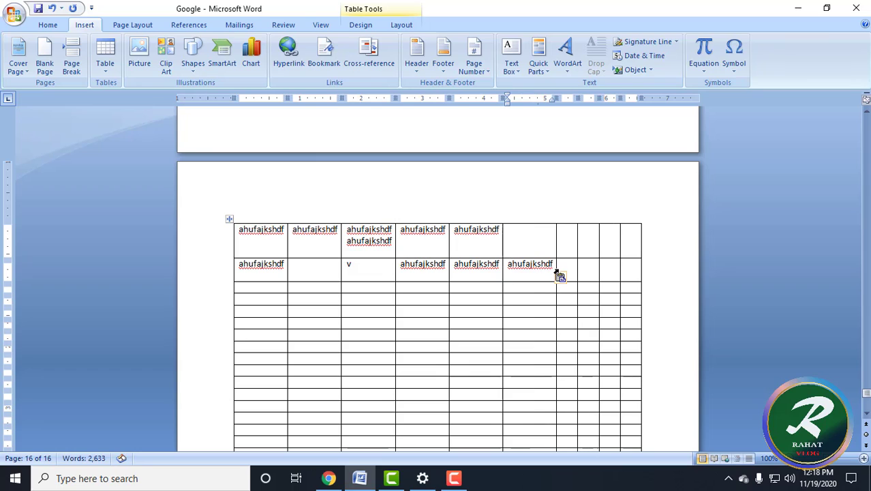
pyautogui.click(561, 272)
pyautogui.hotkey('ctrl', 'v')
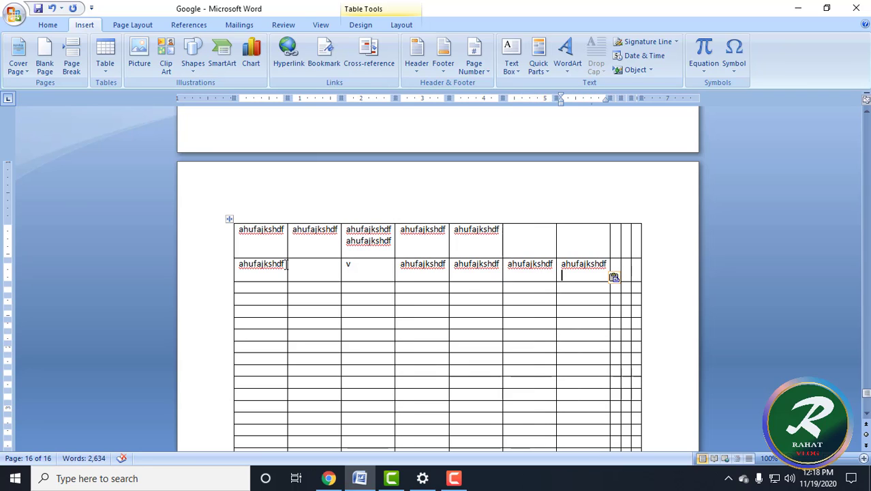
# Insert an empty row above the table's second row.
pyautogui.moveTo(232, 269); pyautogui.dragTo(580, 265)
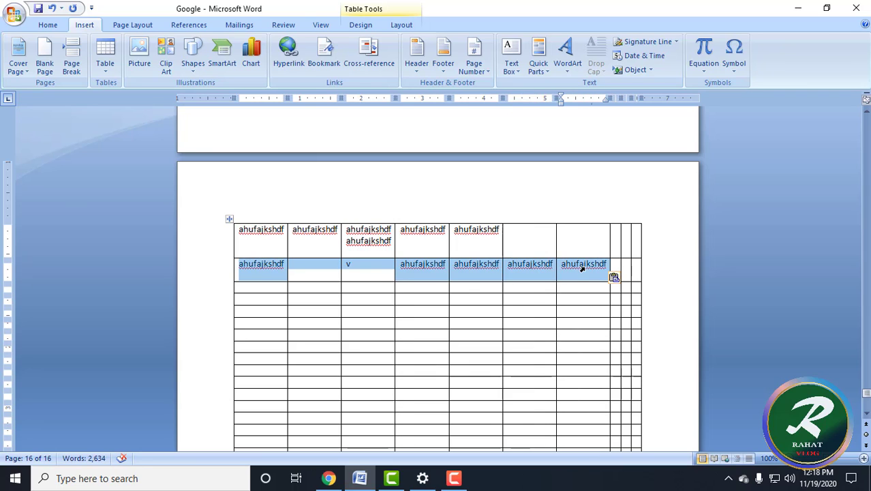
pyautogui.rightClick(272, 269)
pyautogui.moveTo(338, 318)
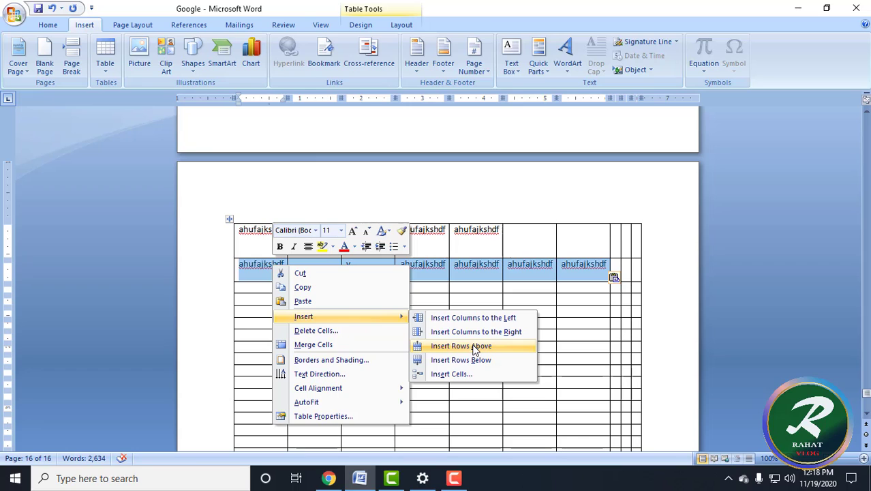
pyautogui.click(475, 347)
pyautogui.click(306, 270)
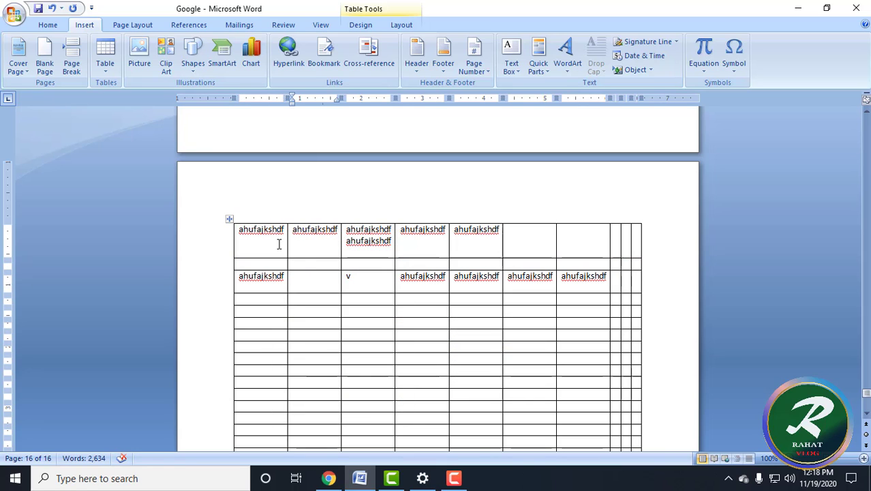
# Copy the five filled cells of the first row and paste them into the fourth, fifth and sixth rows.
pyautogui.moveTo(278, 243); pyautogui.dragTo(486, 240)
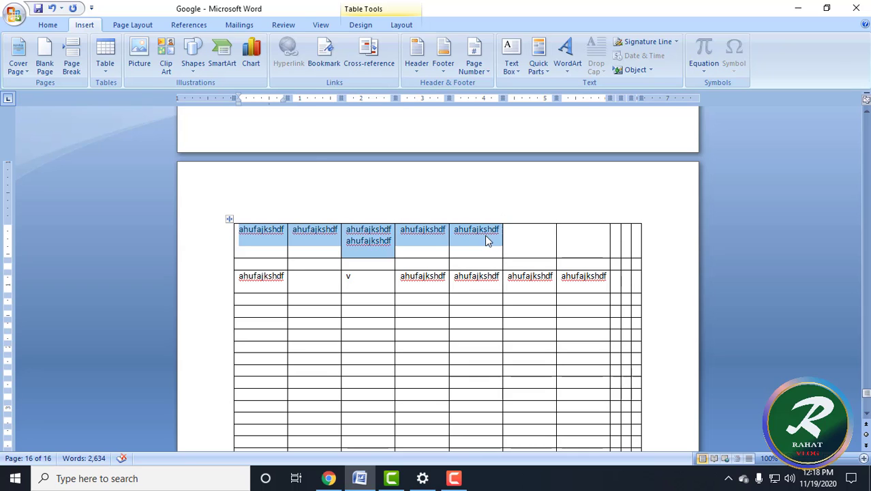
pyautogui.click(261, 304)
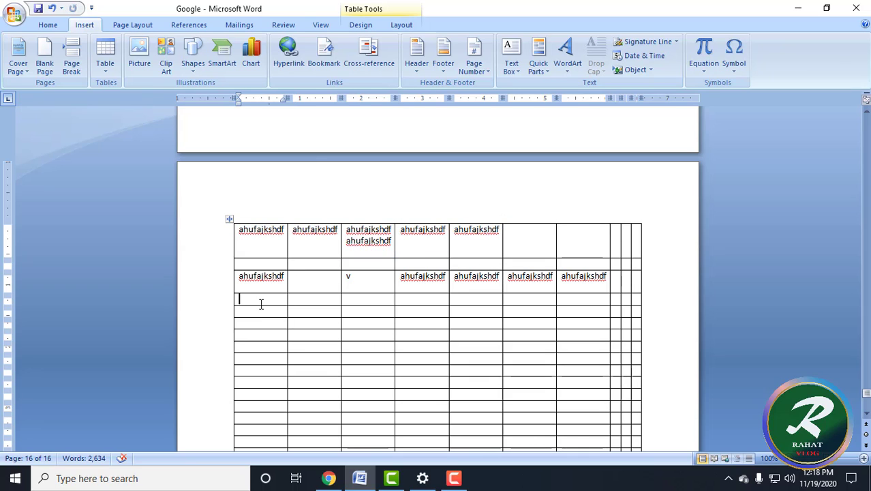
pyautogui.hotkey('ctrl', 'v')
pyautogui.click(278, 335)
pyautogui.hotkey('ctrl', 'v')
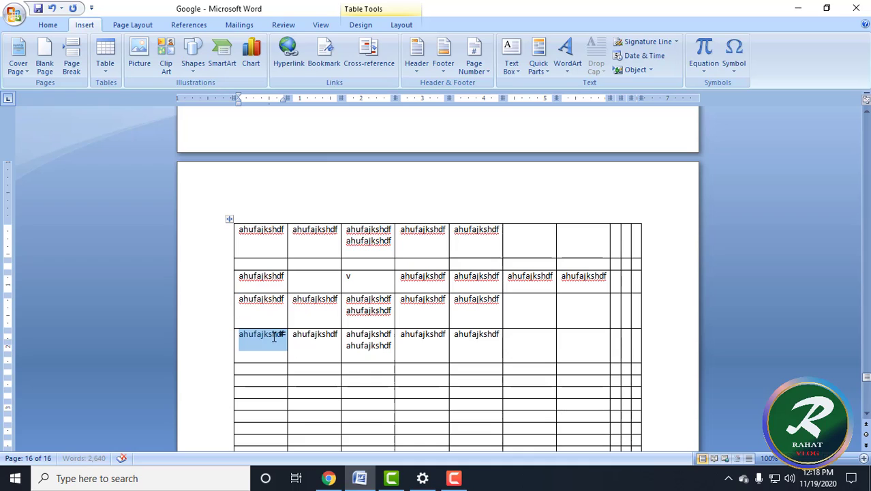
pyautogui.click(274, 368)
pyautogui.hotkey('ctrl', 'v')
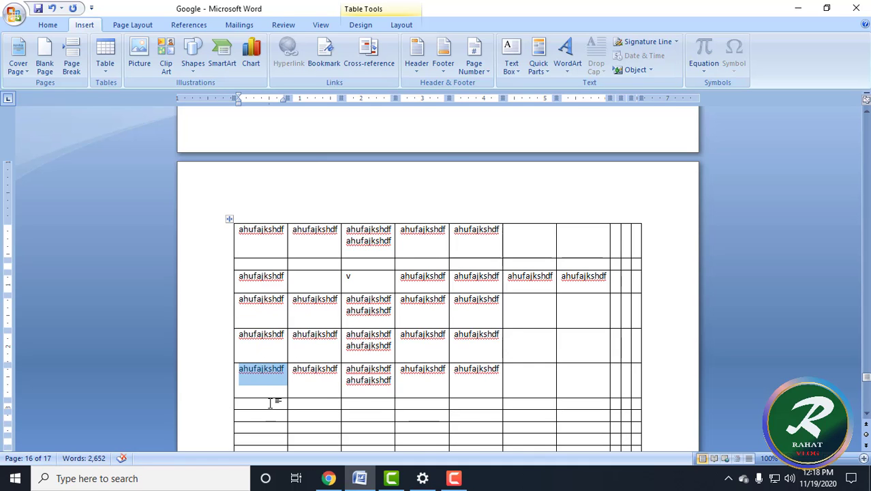
# Try to paste the copied cells once more at the sixth row, and undo the last change.
pyautogui.hotkey('ctrl', 'v')
pyautogui.doubleClick(347, 383)
pyautogui.hotkey('ctrl', 'z')
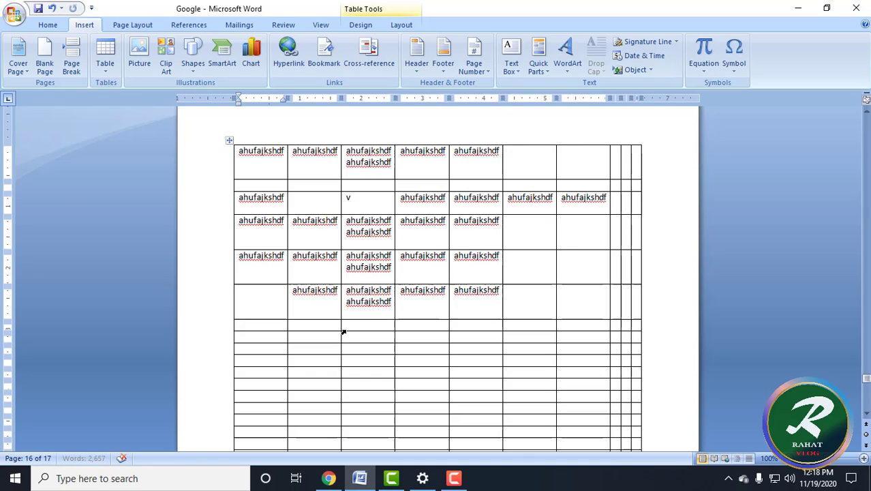
# Insert an empty row below the table's fourth row.
pyautogui.click(270, 298)
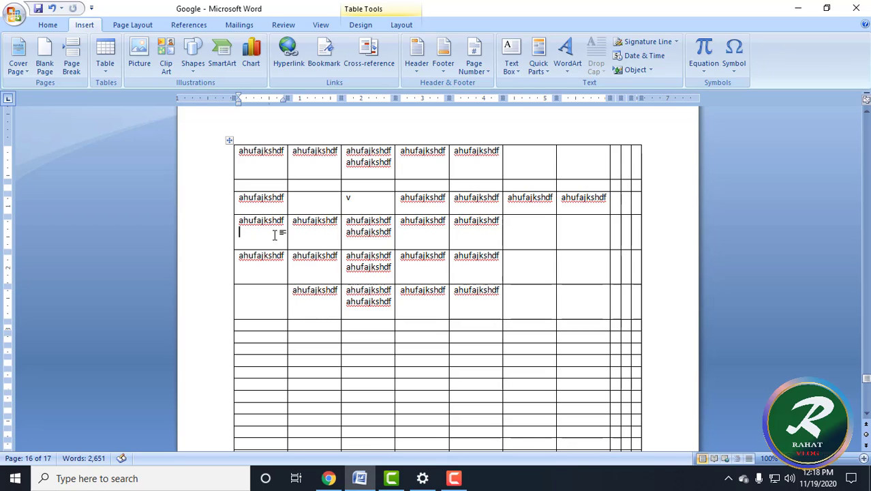
pyautogui.doubleClick(267, 255)
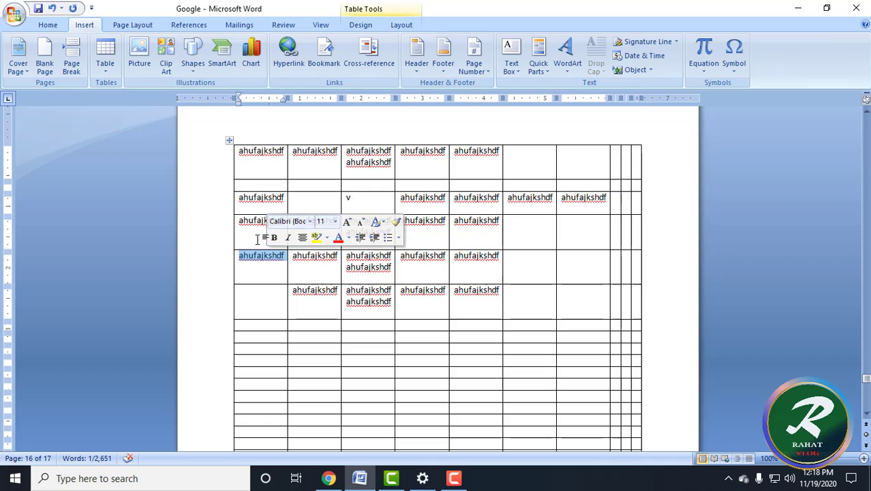
pyautogui.moveTo(240, 225); pyautogui.dragTo(634, 231)
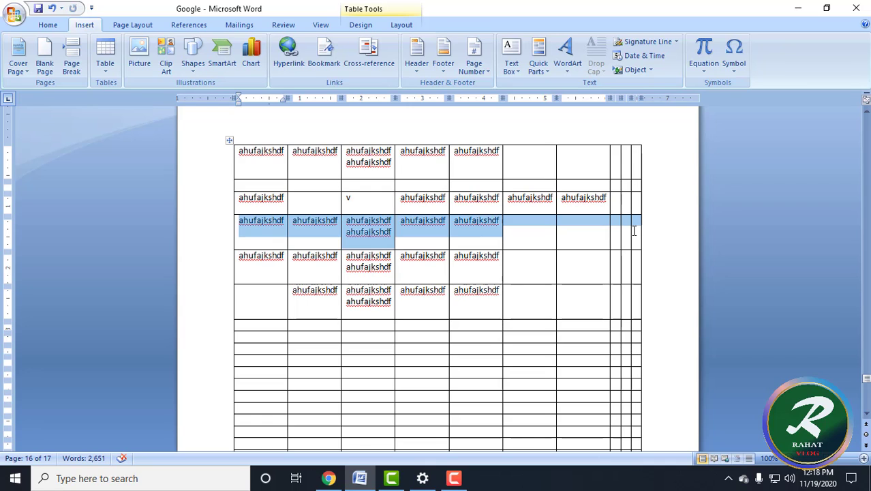
pyautogui.rightClick(366, 230)
pyautogui.moveTo(474, 291)
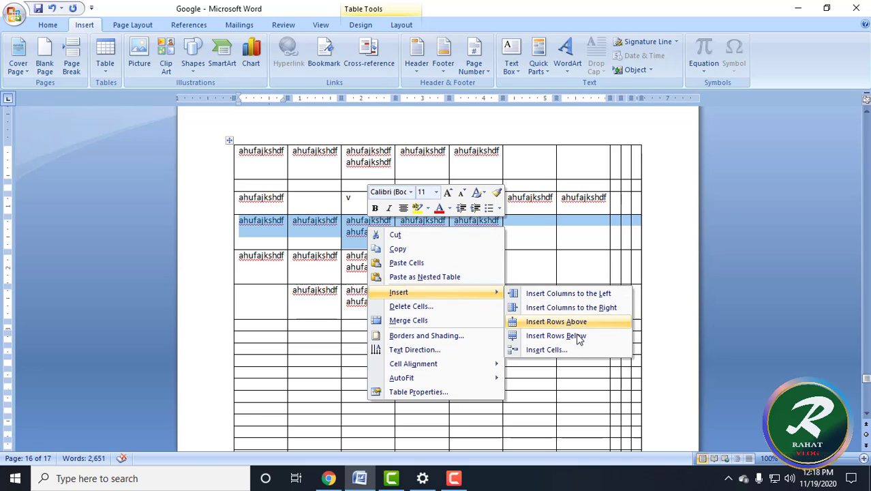
pyautogui.click(577, 336)
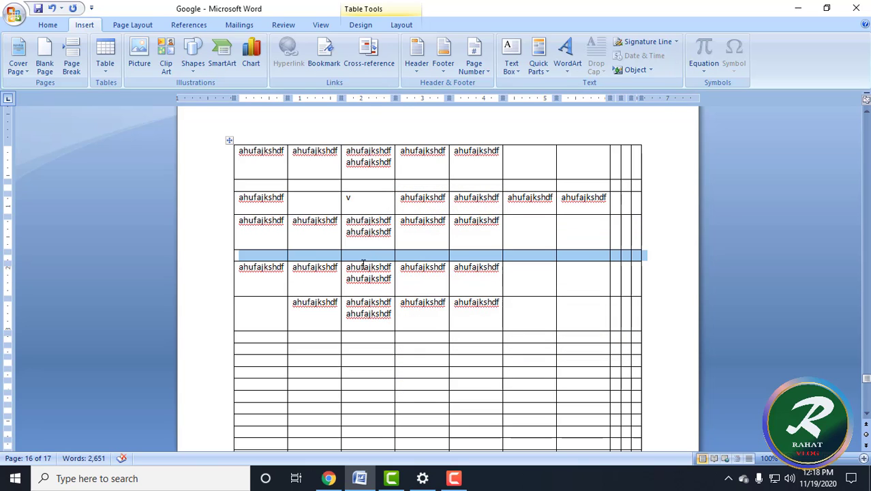
pyautogui.click(368, 258)
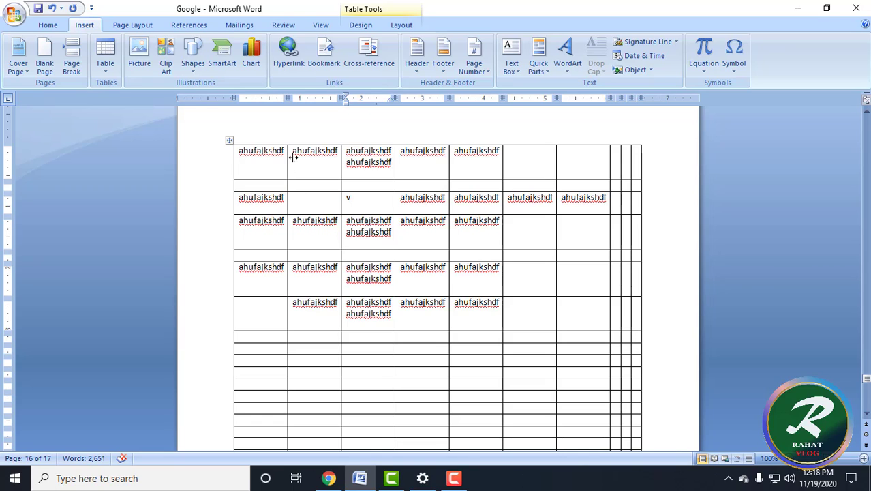
# Delete the second column's cells on the table's first page, shifting the remaining cells left.
pyautogui.click(317, 143)
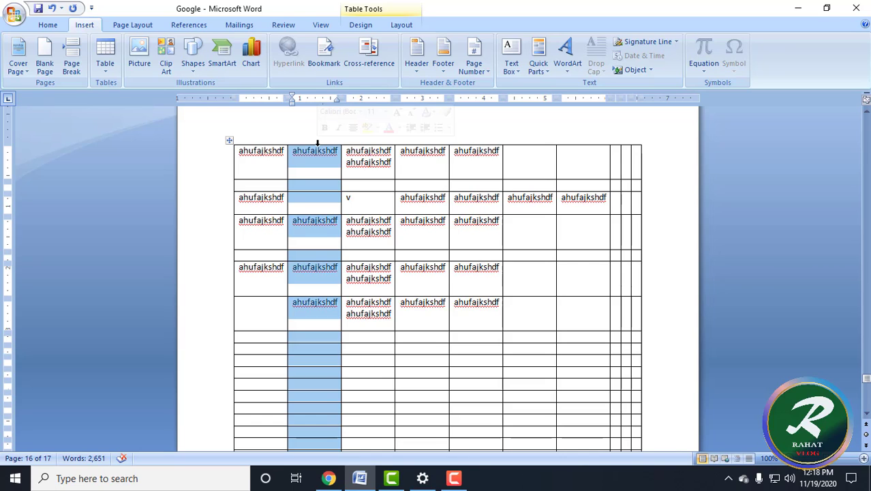
pyautogui.click(319, 232)
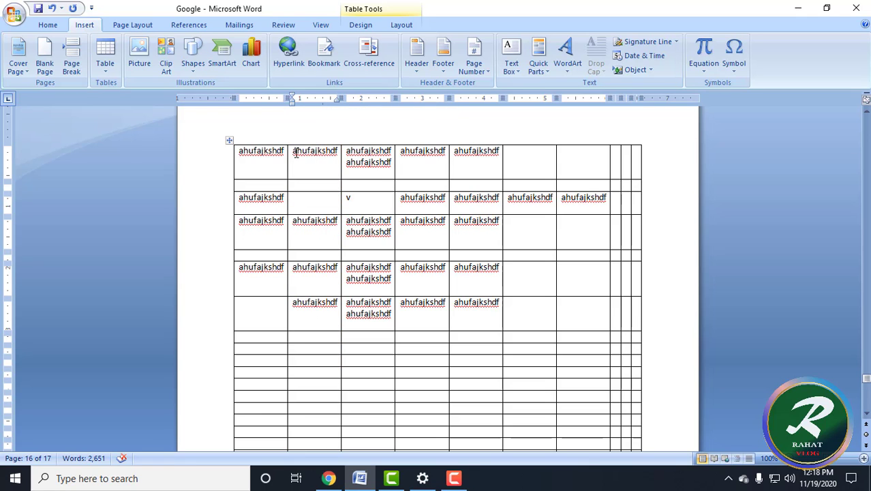
pyautogui.moveTo(295, 154); pyautogui.dragTo(311, 170)
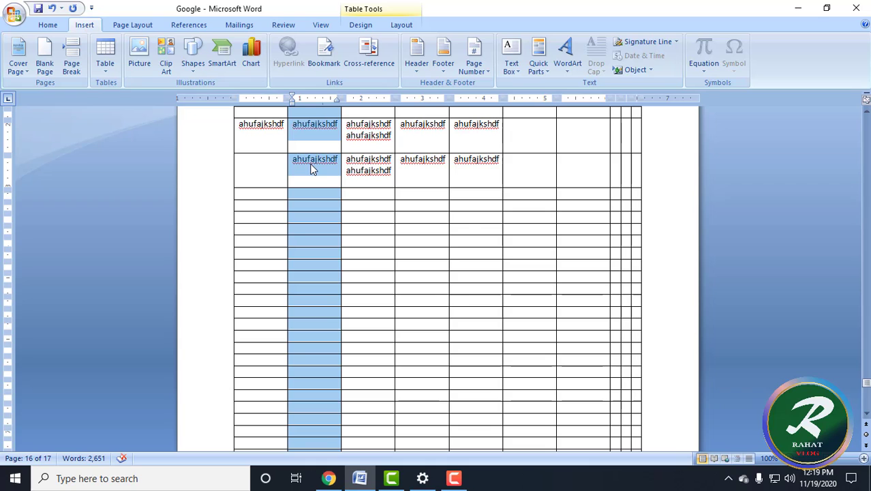
pyautogui.rightClick(310, 169)
pyautogui.click(396, 244)
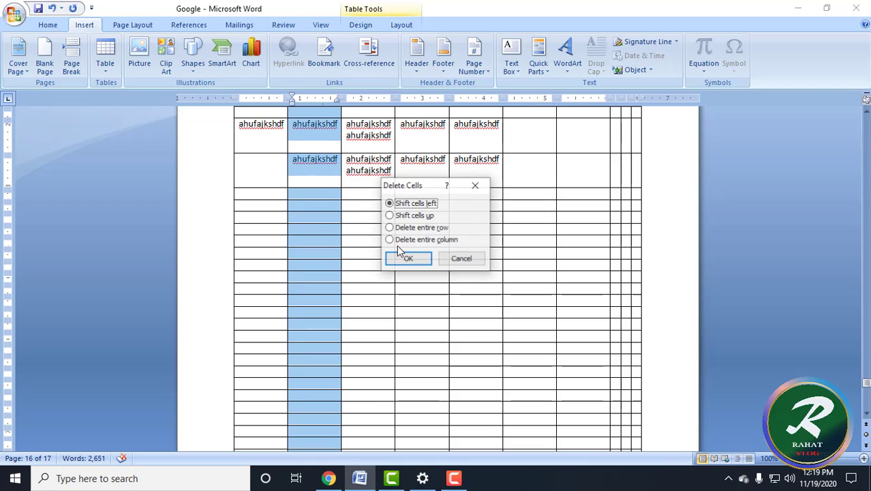
pyautogui.click(406, 258)
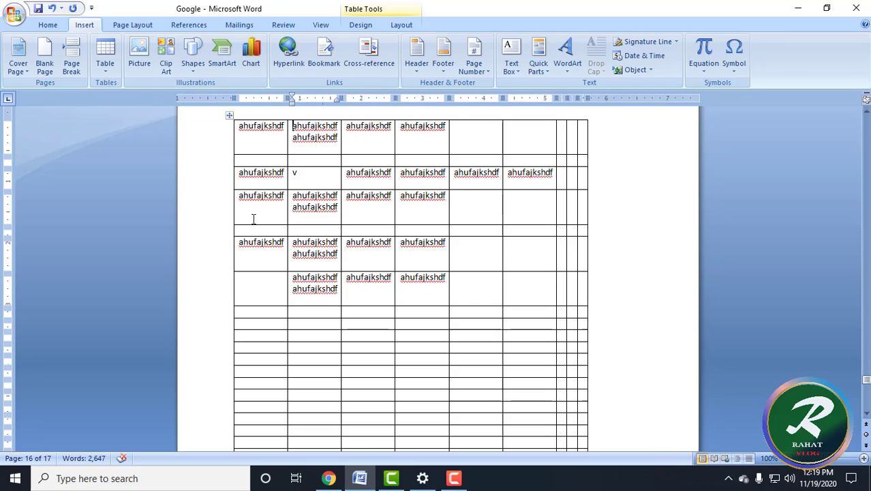
# Draw four single-cell tables, each about 6.5 inches wide, one below another beneath the existing table's end.
pyautogui.scroll(-15, 252, 218)
pyautogui.scroll(5, 288, 226)
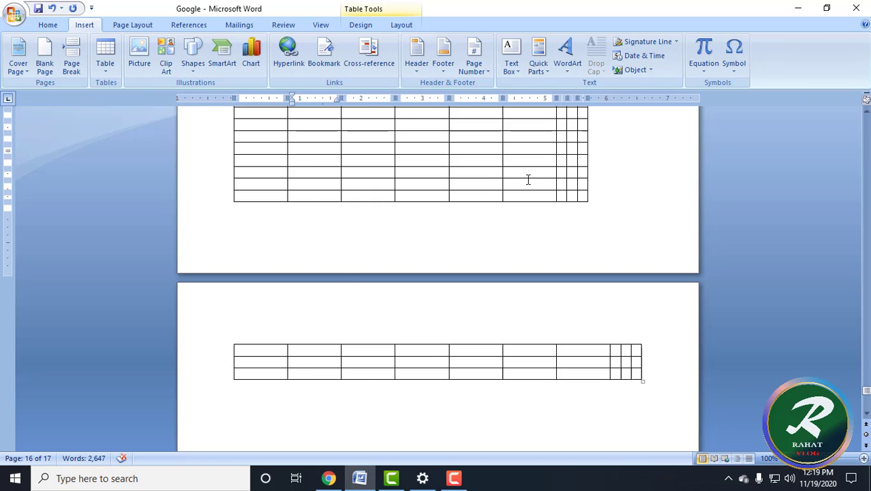
pyautogui.click(109, 61)
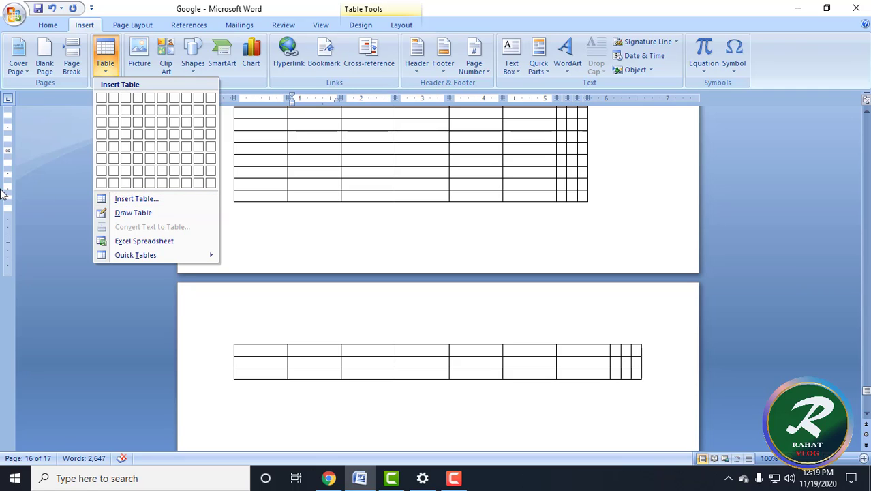
pyautogui.click(140, 213)
pyautogui.scroll(-5, 189, 345)
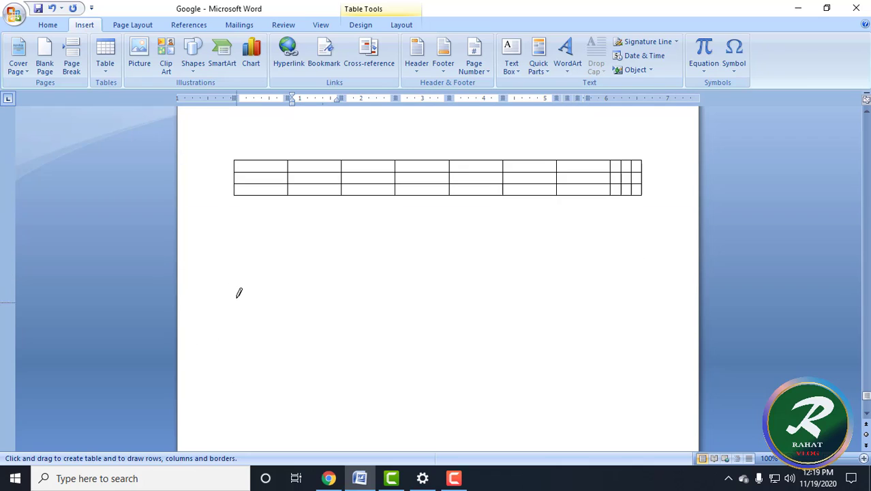
pyautogui.moveTo(235, 216)
pyautogui.mouseDown()
pyautogui.moveTo(581, 310)
pyautogui.moveTo(646, 315)
pyautogui.mouseUp()
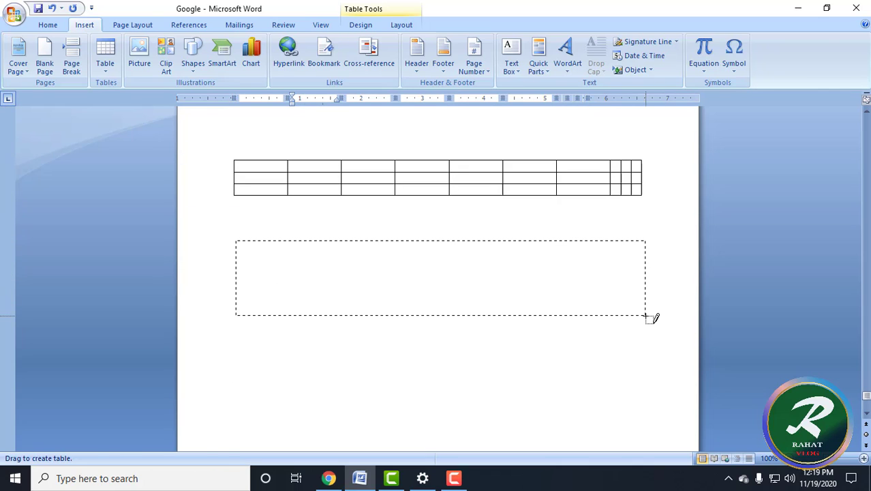
pyautogui.moveTo(240, 311)
pyautogui.mouseDown()
pyautogui.moveTo(274, 351)
pyautogui.moveTo(631, 415)
pyautogui.moveTo(627, 409)
pyautogui.mouseUp()
pyautogui.scroll(-5, 330, 319)
pyautogui.moveTo(244, 252)
pyautogui.mouseDown()
pyautogui.moveTo(657, 347)
pyautogui.moveTo(632, 366)
pyautogui.mouseUp()
pyautogui.scroll(-5, 453, 377)
pyautogui.moveTo(244, 251); pyautogui.dragTo(649, 352)
# Divide the third drawn table into four columns by drawing three vertical lines across its full height.
pyautogui.scroll(4, 305, 257)
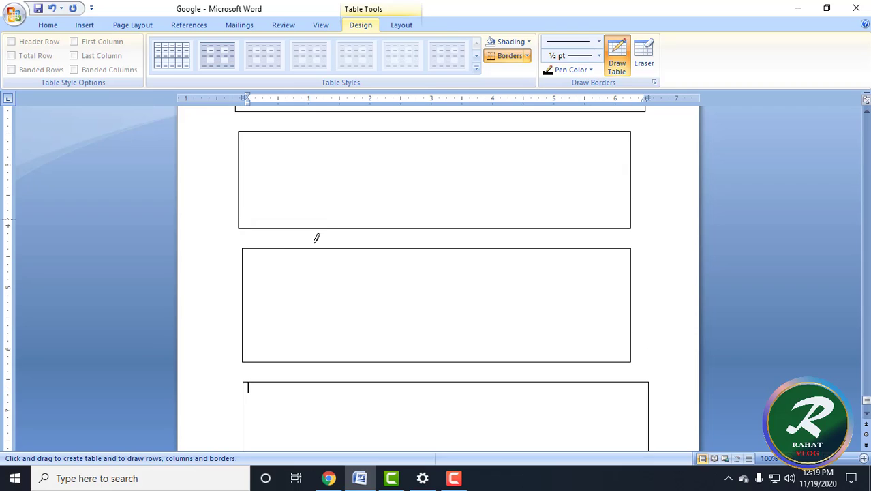
pyautogui.moveTo(317, 247); pyautogui.dragTo(321, 338)
pyautogui.moveTo(413, 246); pyautogui.dragTo(412, 359)
pyautogui.moveTo(515, 246); pyautogui.dragTo(516, 361)
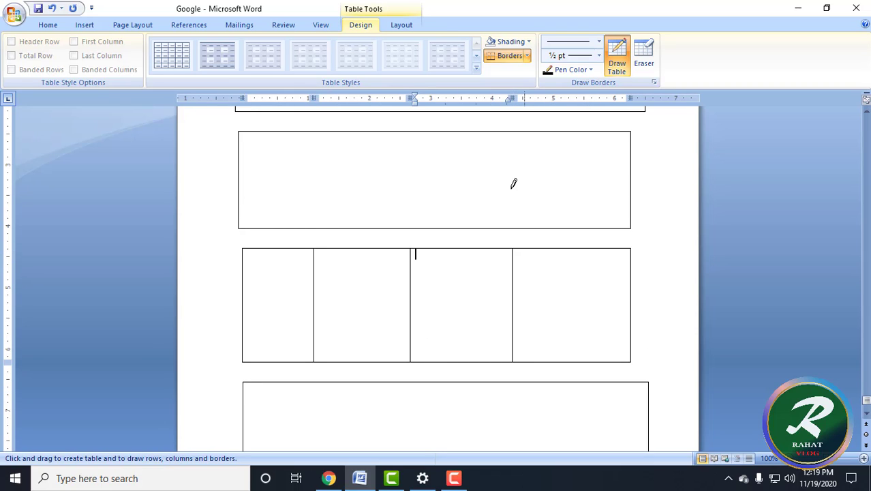
# Divide the second drawn table into four columns with three full-height vertical lines, undoing the misdrawn nested box.
pyautogui.moveTo(513, 126); pyautogui.dragTo(514, 227)
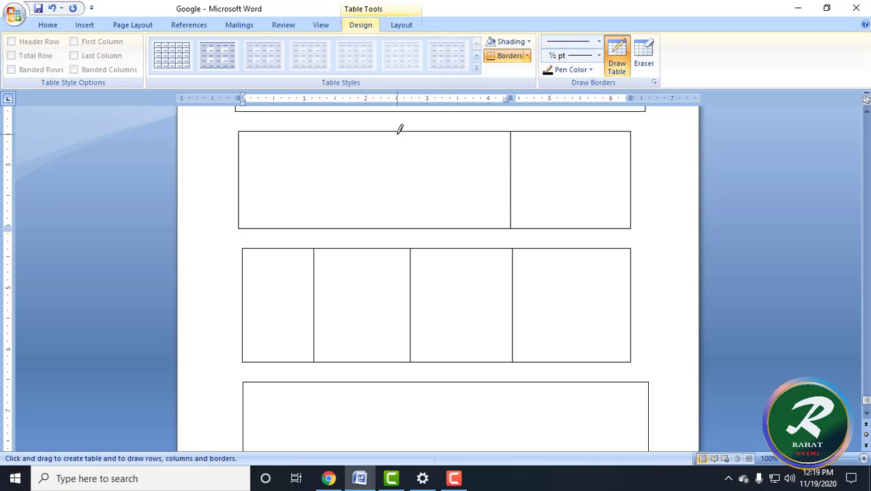
pyautogui.moveTo(399, 129); pyautogui.dragTo(413, 231)
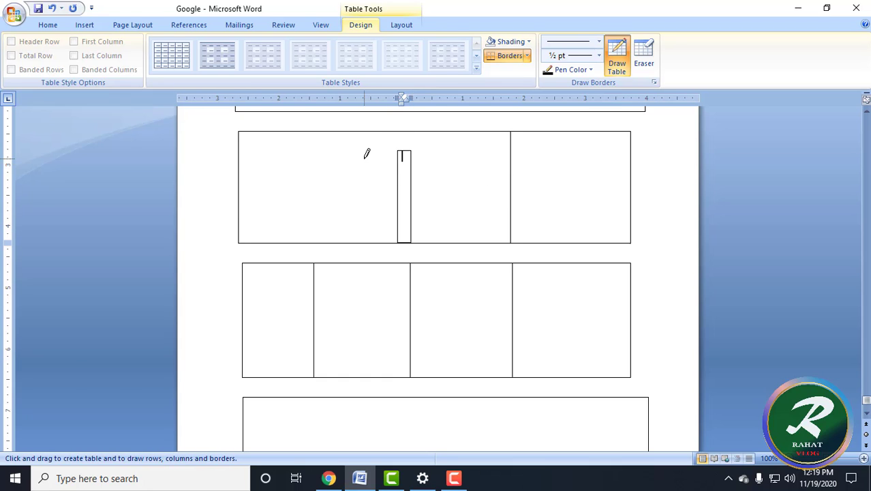
pyautogui.hotkey('ctrl', 'z')
pyautogui.moveTo(407, 131); pyautogui.dragTo(421, 218)
pyautogui.moveTo(307, 131)
pyautogui.mouseDown()
pyautogui.moveTo(311, 196)
pyautogui.moveTo(330, 218)
pyautogui.mouseUp()
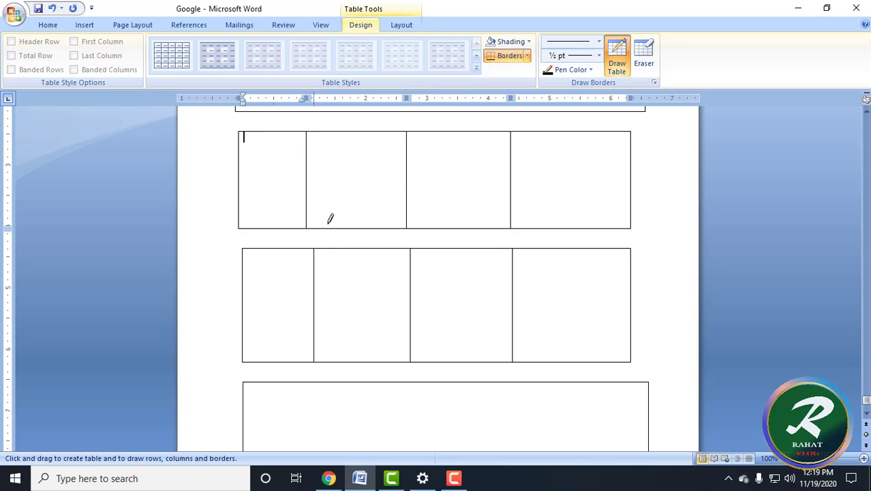
# Divide the fourth drawn table into four columns by drawing three vertical lines across its full height.
pyautogui.scroll(-3, 360, 309)
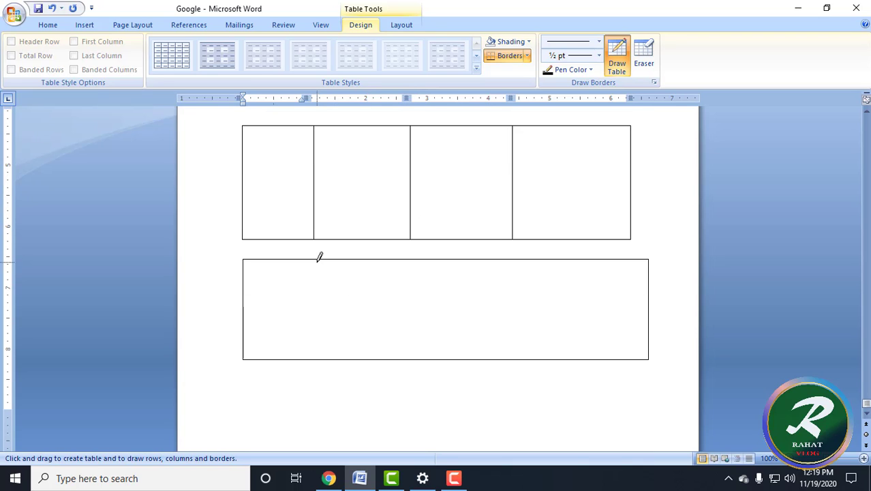
pyautogui.moveTo(319, 257); pyautogui.dragTo(331, 356)
pyautogui.moveTo(414, 257); pyautogui.dragTo(415, 356)
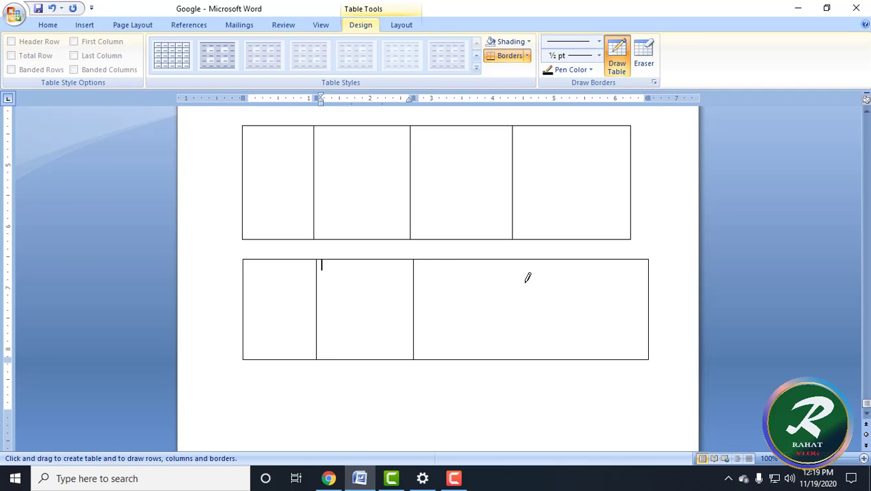
pyautogui.moveTo(518, 256); pyautogui.dragTo(521, 348)
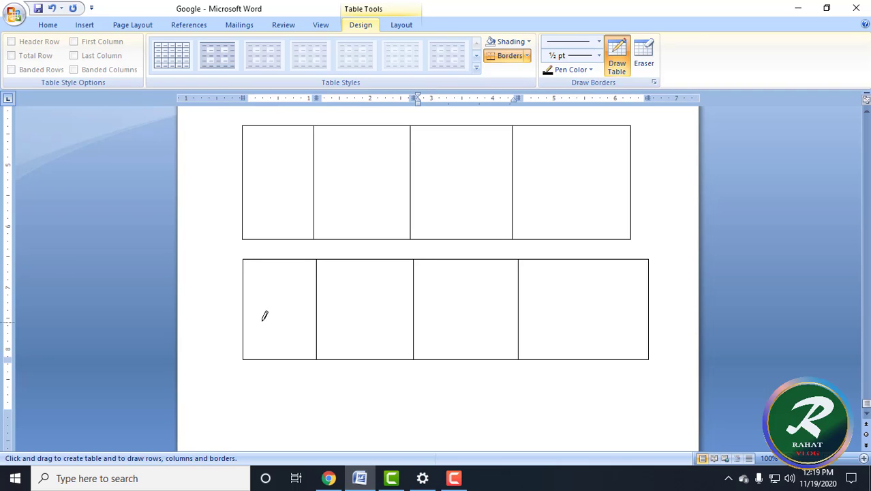
# Draw a horizontal line across each of the three empty four-column tables, splitting each one into two rows.
pyautogui.moveTo(241, 307); pyautogui.dragTo(644, 308)
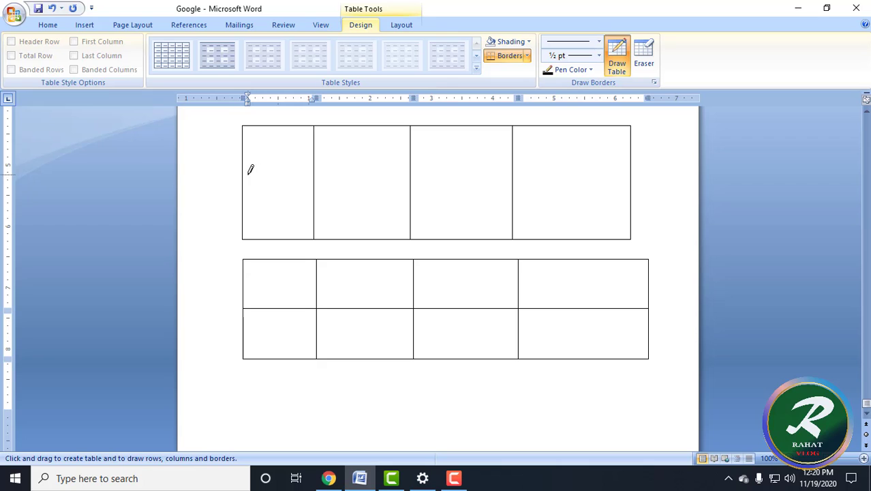
pyautogui.moveTo(247, 176); pyautogui.dragTo(614, 179)
pyautogui.scroll(3, 243, 175)
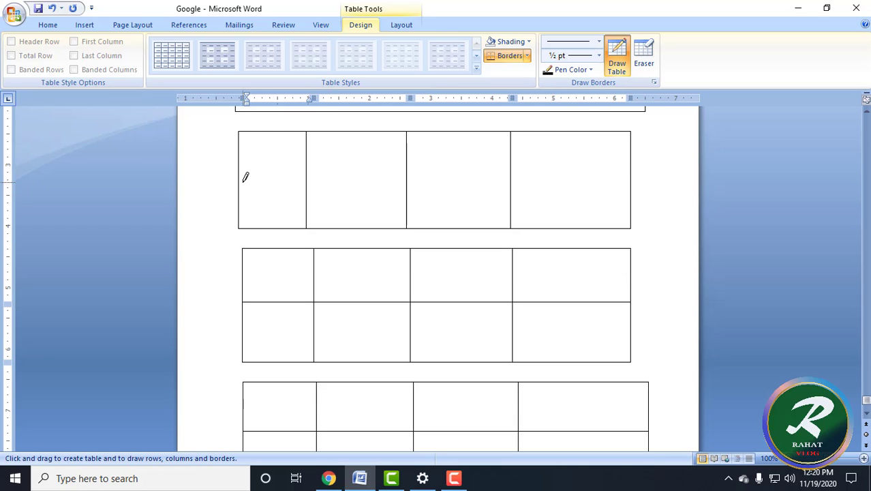
pyautogui.moveTo(245, 177); pyautogui.dragTo(620, 178)
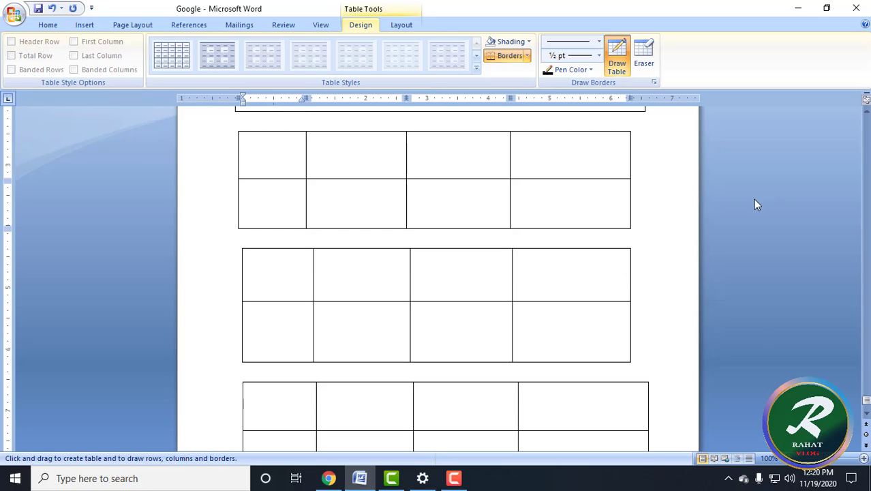
# Divide the single-cell table above the four-column tables into two rows and four columns with drawn lines.
pyautogui.scroll(3, 756, 204)
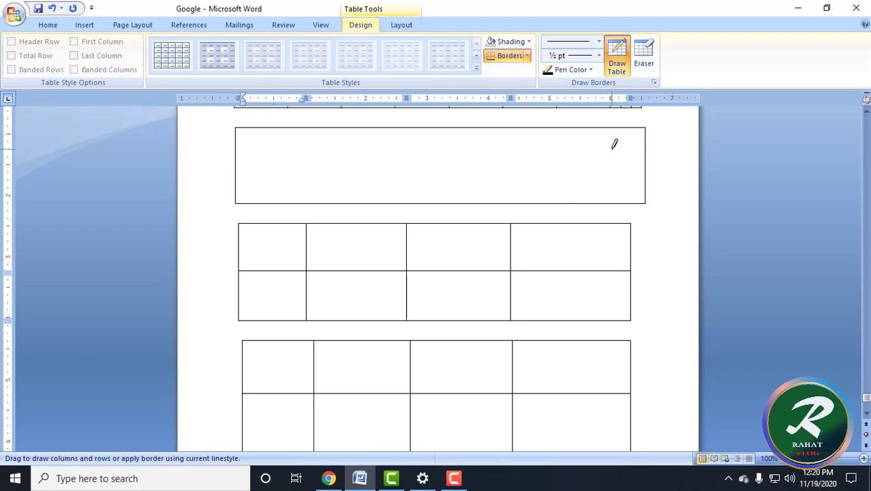
pyautogui.moveTo(237, 154); pyautogui.dragTo(578, 157)
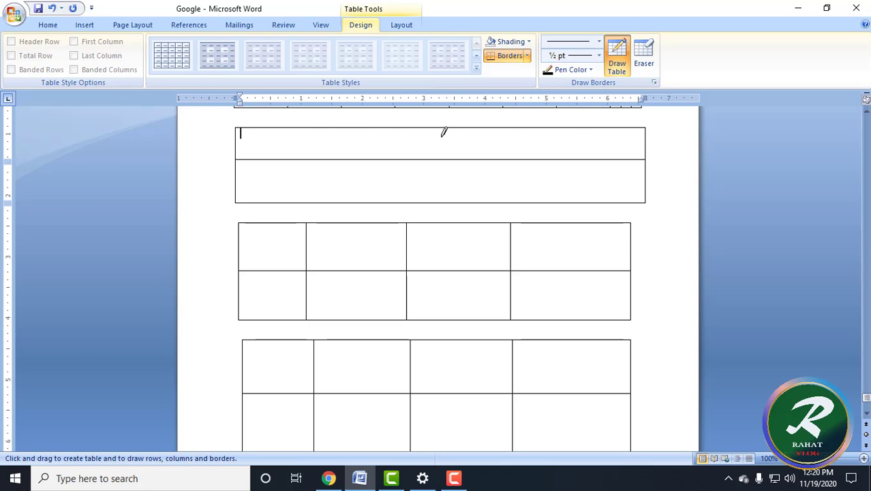
pyautogui.moveTo(310, 129); pyautogui.dragTo(310, 201)
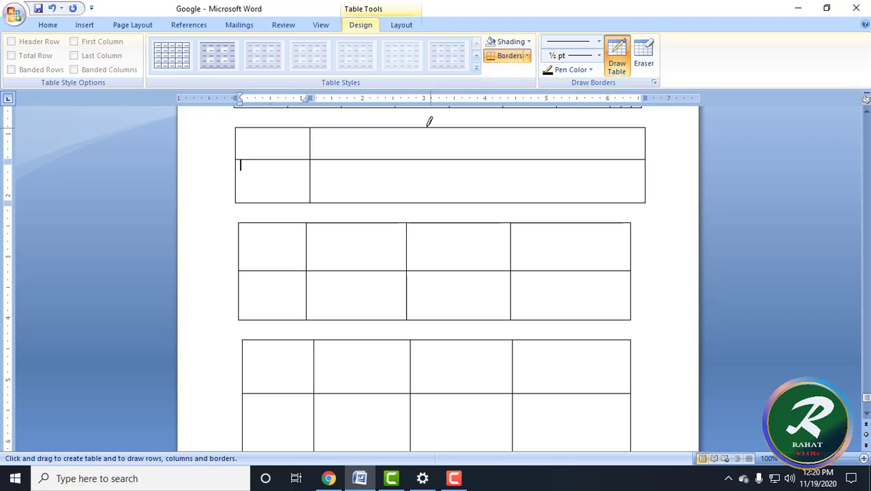
pyautogui.moveTo(415, 128); pyautogui.dragTo(415, 201)
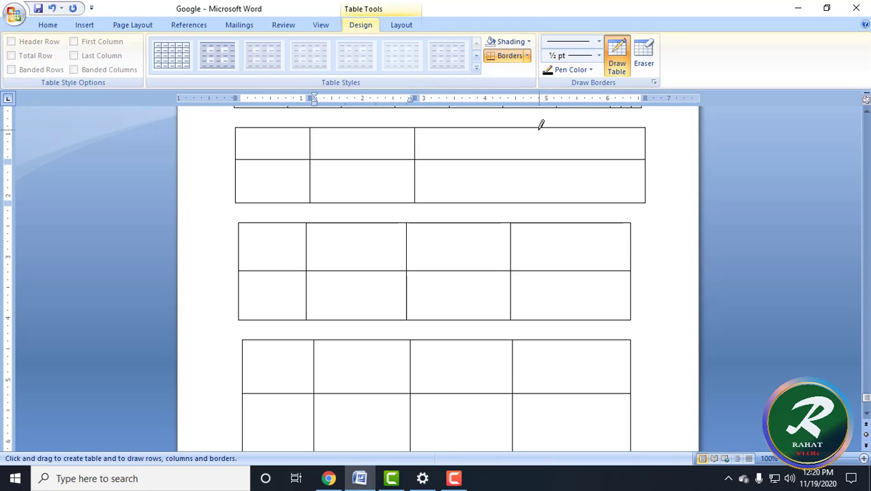
pyautogui.moveTo(542, 127); pyautogui.dragTo(539, 203)
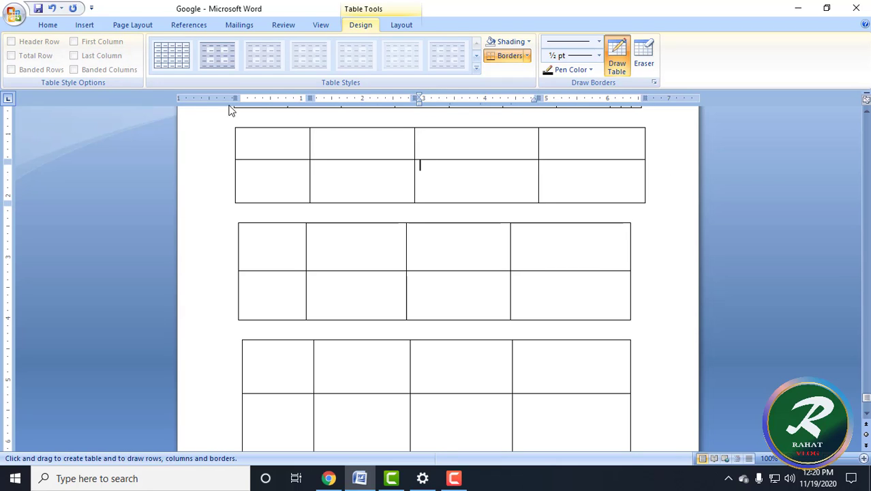
# Erase the column dividers in the lower row of that table, and all dividers plus the left border of the table below it.
pyautogui.click(643, 54)
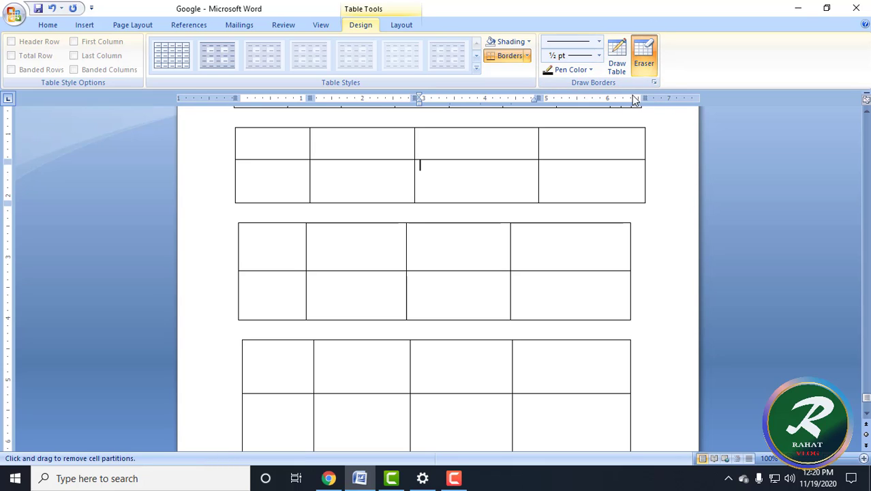
pyautogui.moveTo(585, 188); pyautogui.dragTo(258, 181)
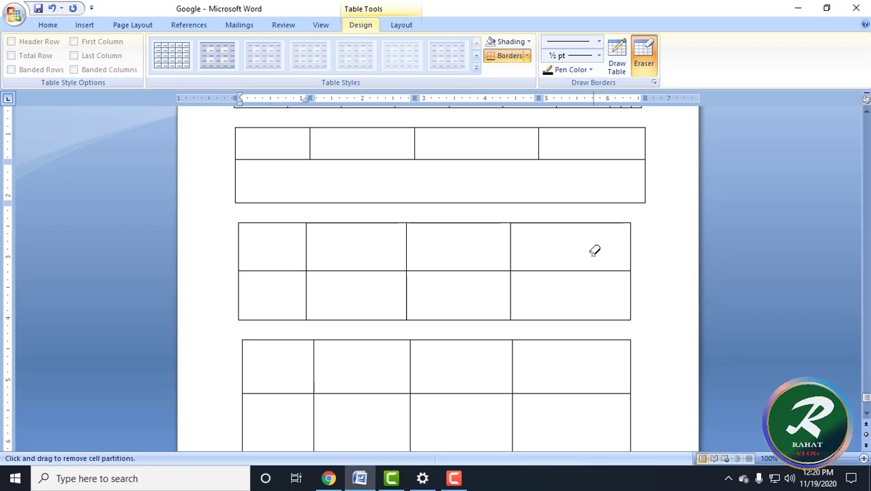
pyautogui.moveTo(594, 250); pyautogui.dragTo(253, 259)
pyautogui.moveTo(605, 292); pyautogui.dragTo(239, 300)
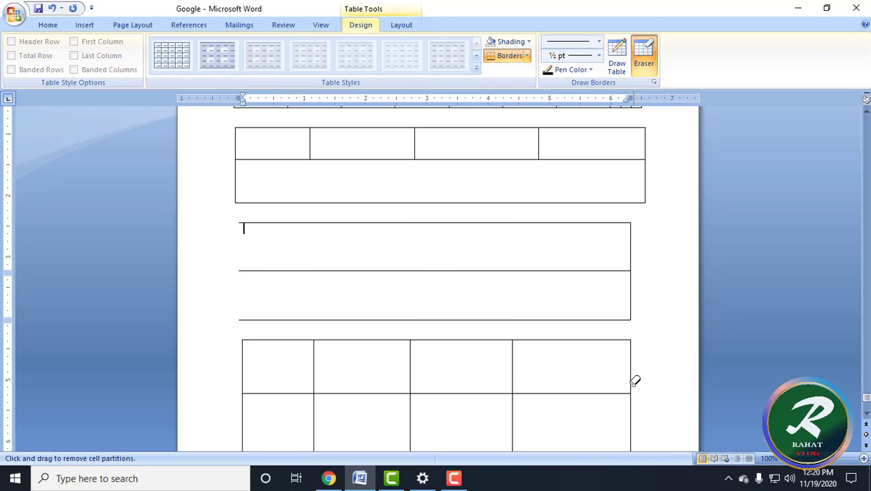
# Erase the third table's upper-row dividers and its lower row's middle divider, plus the two rightmost dividers in the last table's upper row.
pyautogui.moveTo(635, 380); pyautogui.dragTo(271, 379)
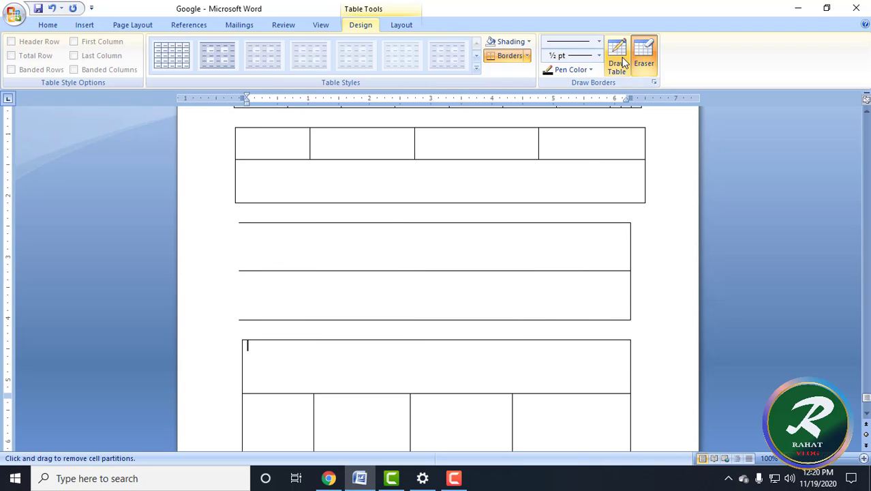
pyautogui.scroll(-4, 461, 243)
pyautogui.moveTo(411, 278); pyautogui.dragTo(498, 279)
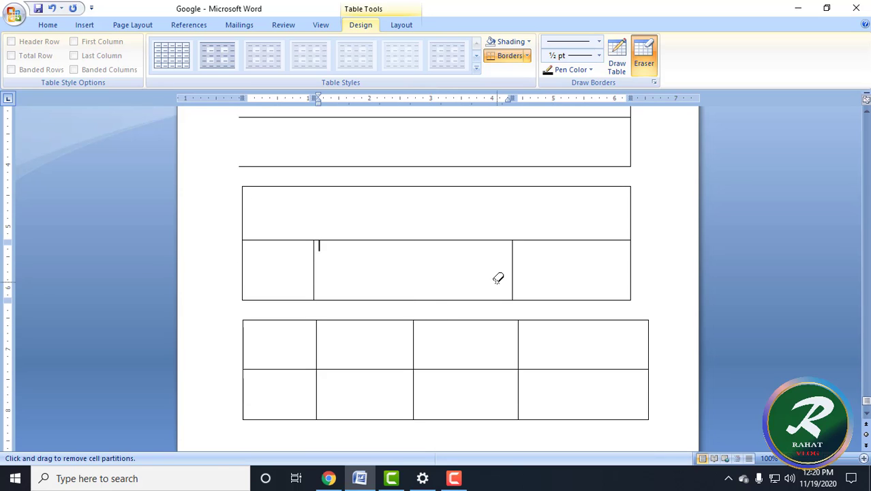
pyautogui.click(518, 345)
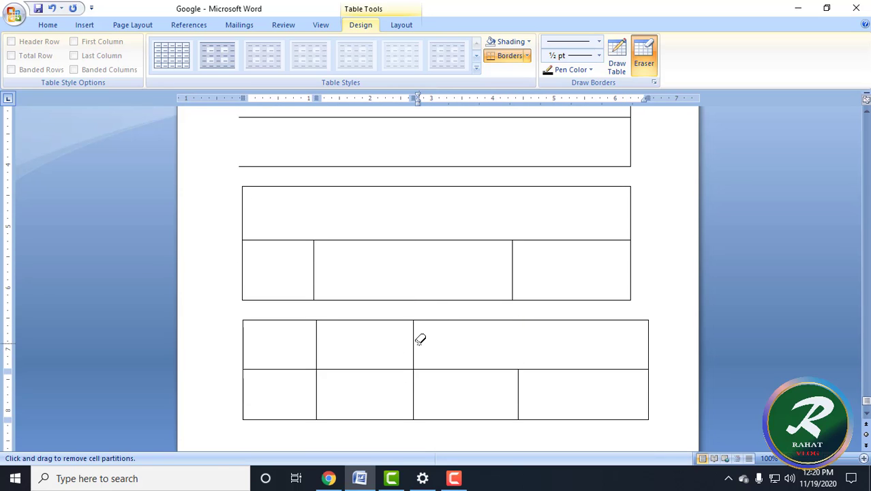
pyautogui.click(417, 342)
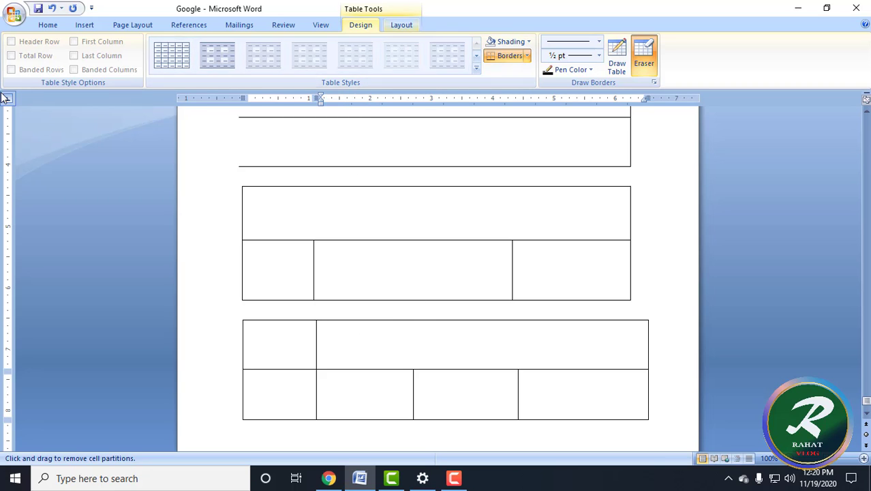
# Leave the Eraser and copy the two "ahufajkshdf" lines from the second cell in the first row of the large text table.
pyautogui.click(398, 25)
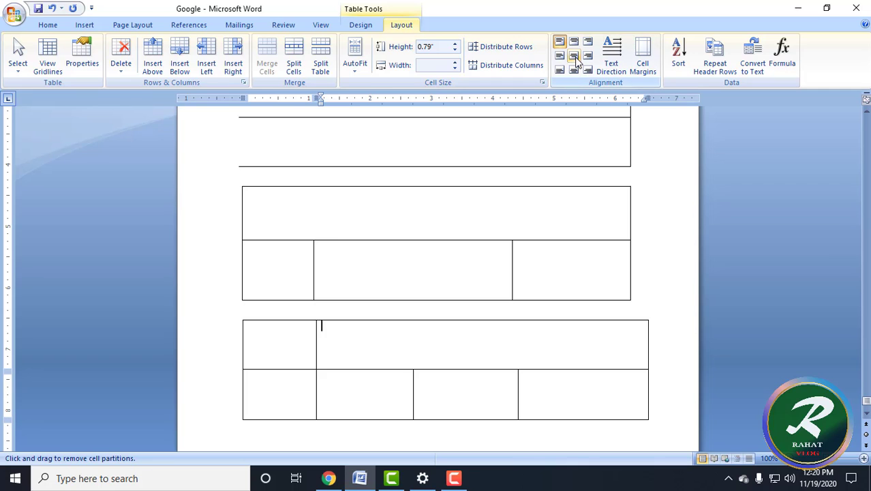
pyautogui.scroll(15, 335, 227)
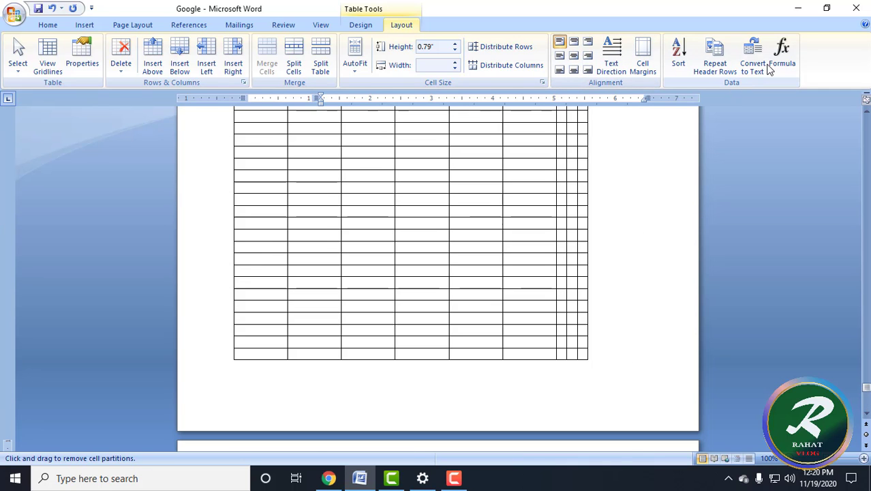
pyautogui.scroll(8, 451, 224)
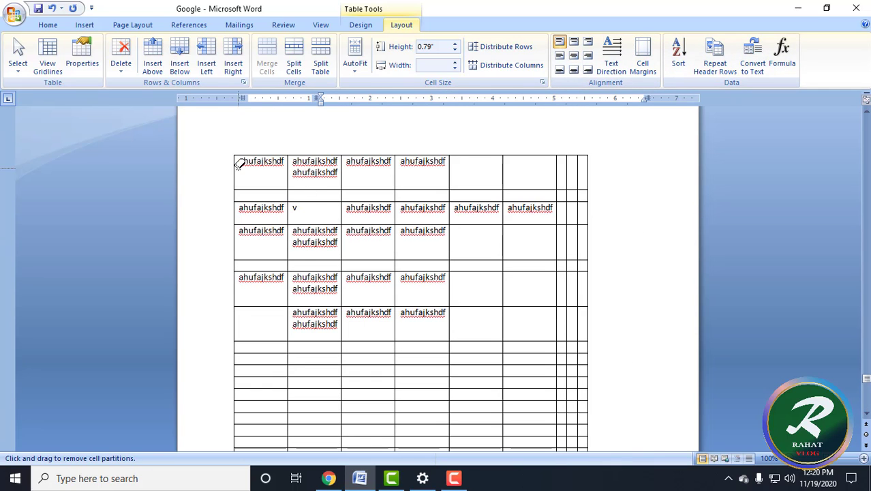
pyautogui.press('Escape')
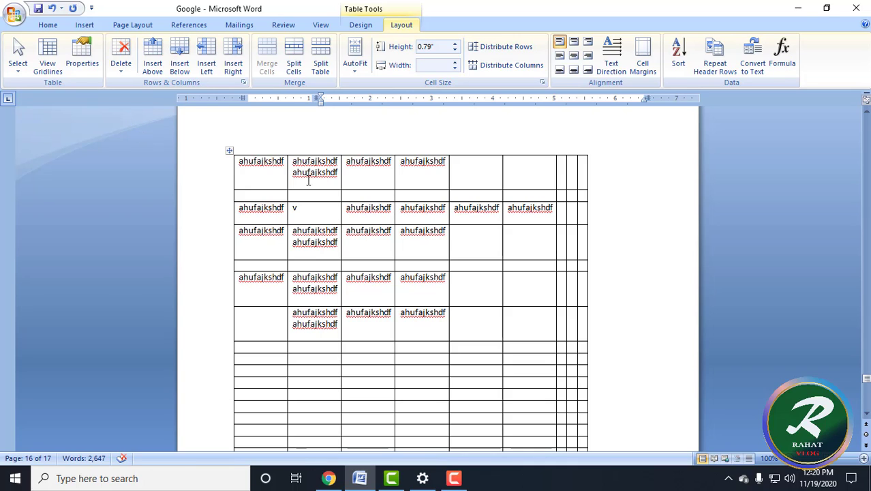
pyautogui.moveTo(293, 162); pyautogui.dragTo(322, 179)
pyautogui.hotkey('ctrl', 'c')
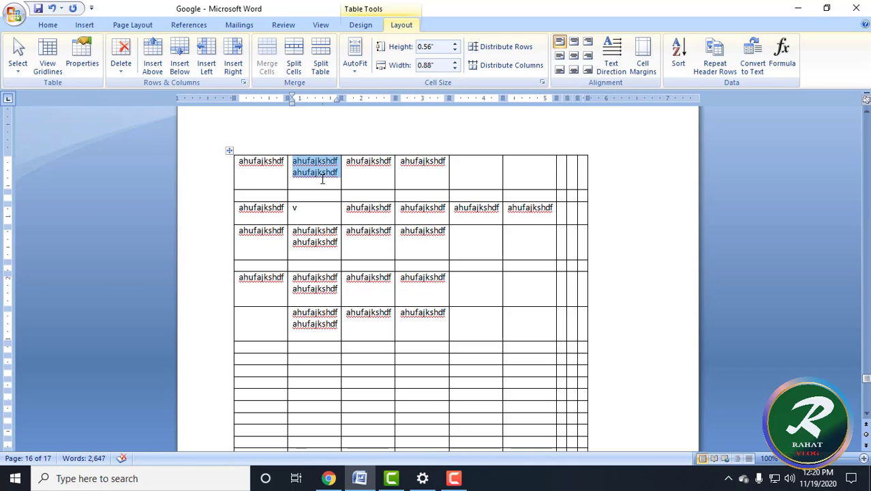
# Paste the copied text into the second cell of the last table's lower row and delete its second "ahufajkshdf" line.
pyautogui.scroll(-8, 383, 286)
pyautogui.scroll(-10, 399, 317)
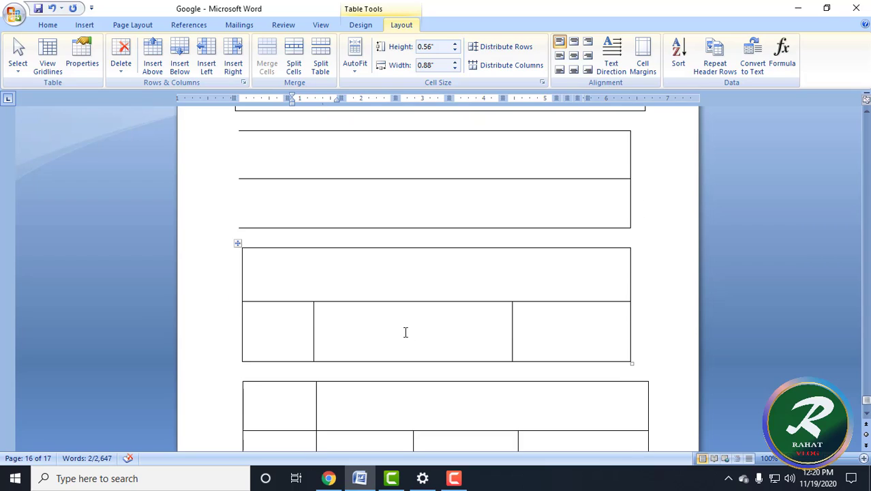
pyautogui.scroll(-3, 394, 328)
pyautogui.click(377, 349)
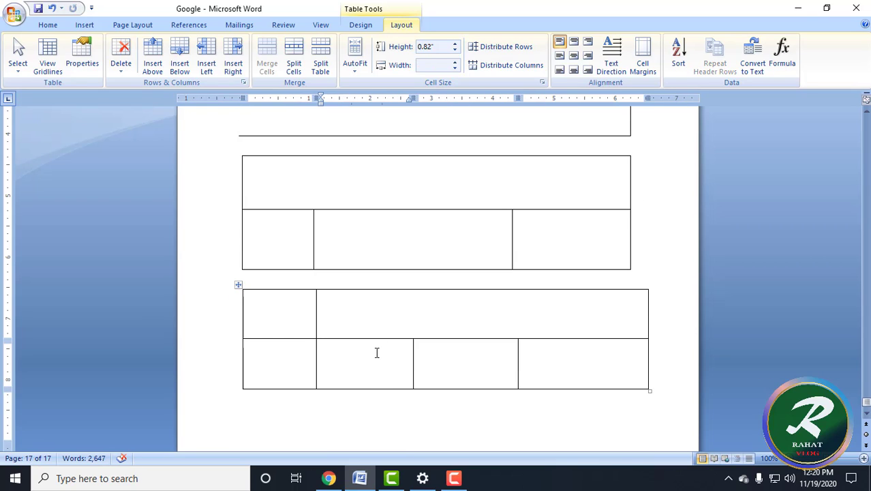
pyautogui.hotkey('ctrl', 'v')
pyautogui.click(318, 364)
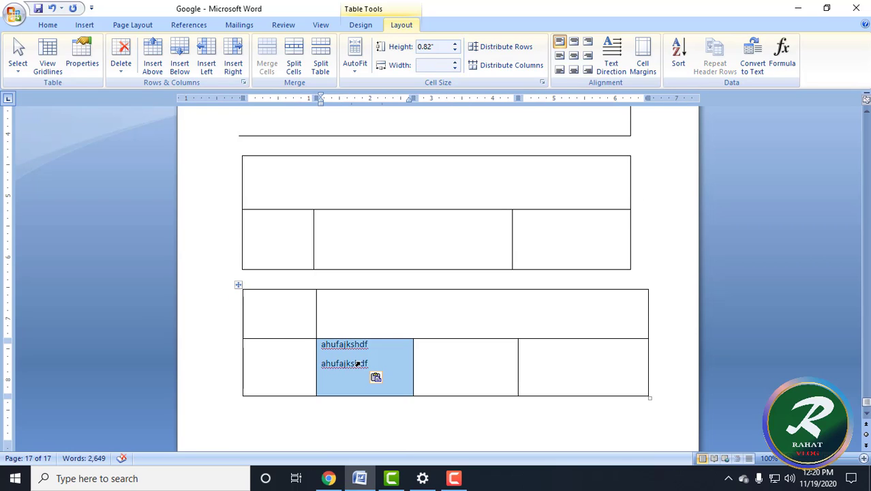
pyautogui.moveTo(368, 363); pyautogui.dragTo(317, 367)
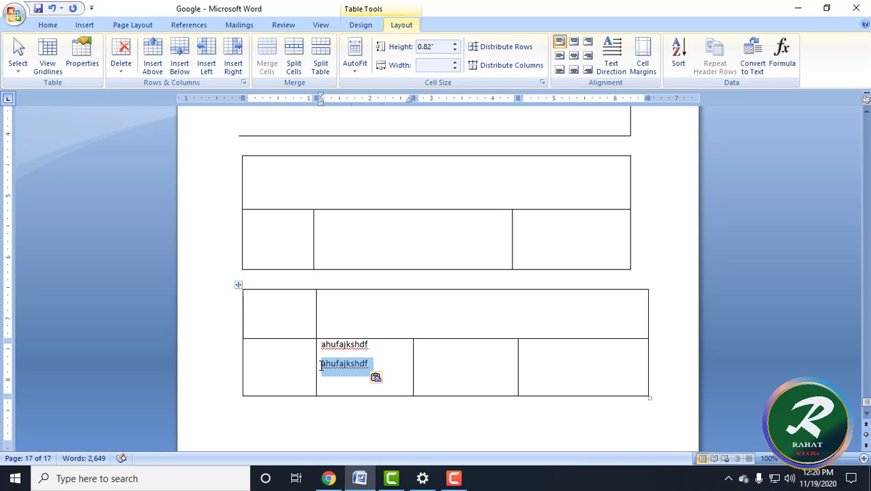
pyautogui.press('Delete')
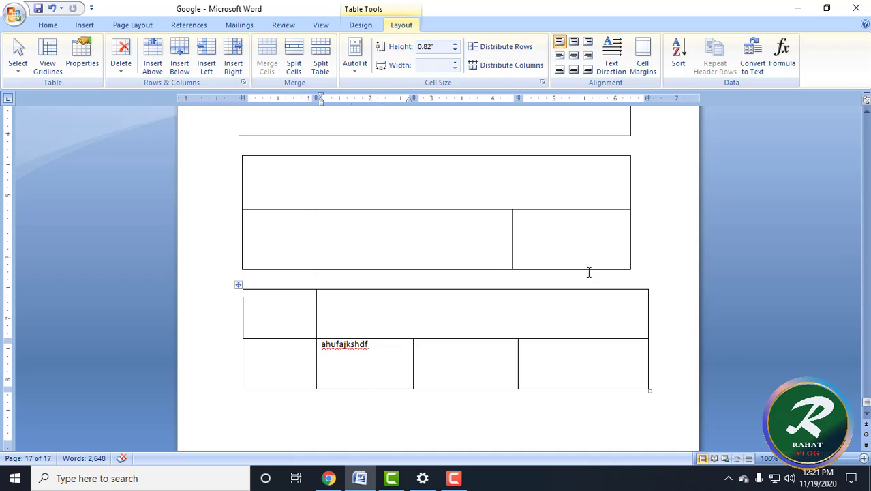
# Apply Align Center and finally Align Bottom Center to the "ahufajkshdf" text in the last table's cell.
pyautogui.click(575, 57)
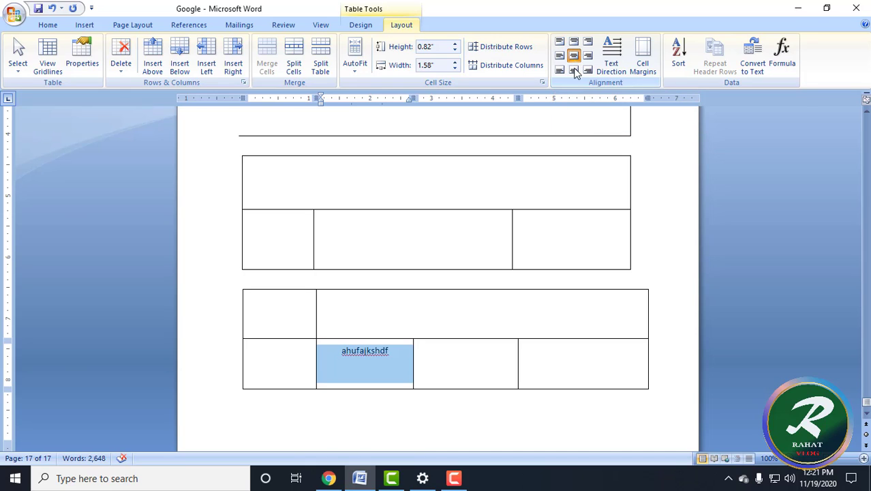
pyautogui.click(575, 71)
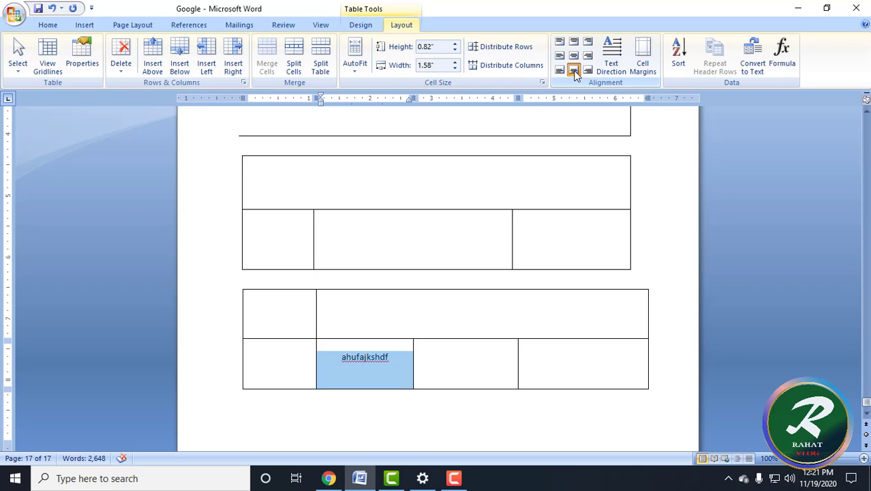
pyautogui.click(355, 386)
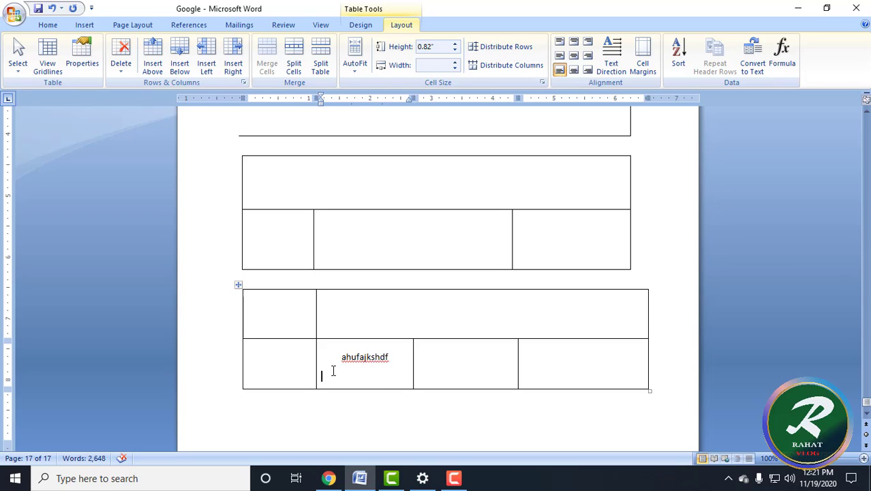
pyautogui.click(298, 379)
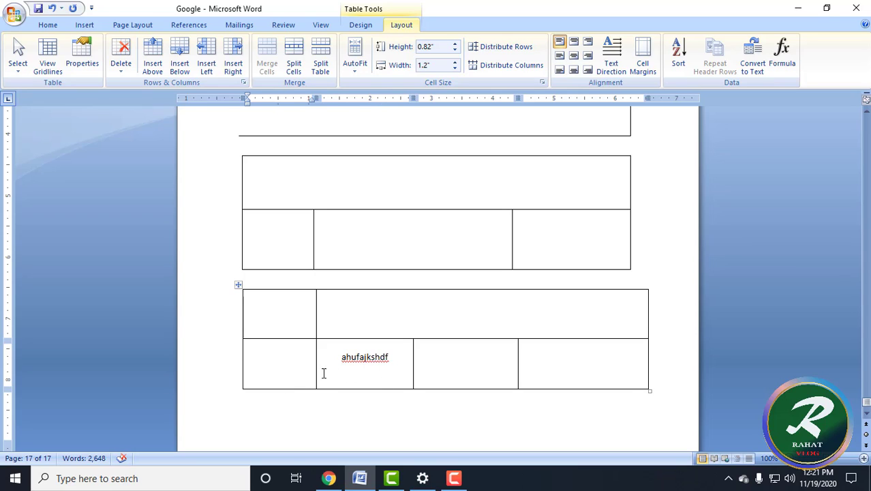
# Shrink the last table's lower row to about 0.35" high by raising its bottom border.
pyautogui.click(342, 350)
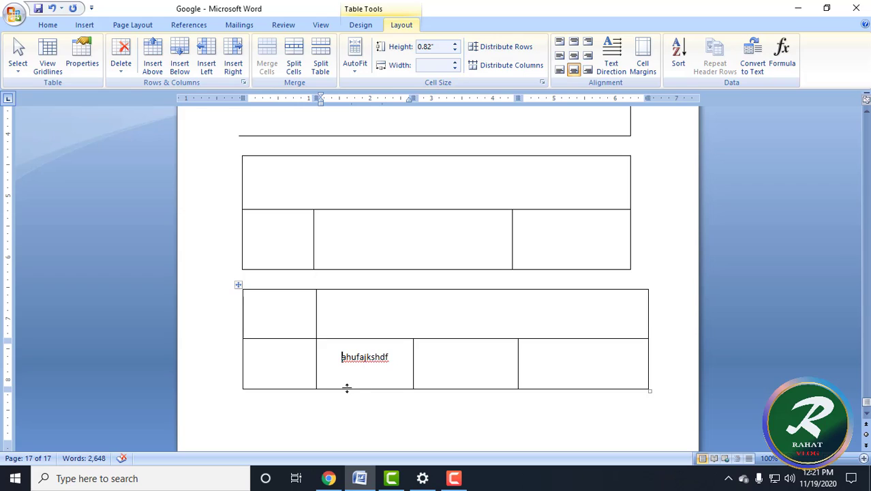
pyautogui.moveTo(346, 388); pyautogui.dragTo(356, 357)
pyautogui.click(340, 361)
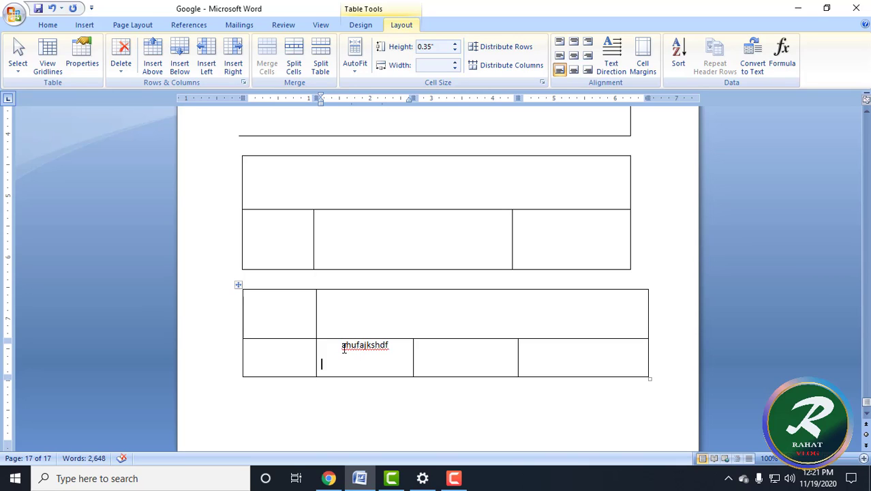
# Try Align Center and Align Top Center on the cell containing "ahufajkshdf", ending with Align Center.
pyautogui.click(574, 56)
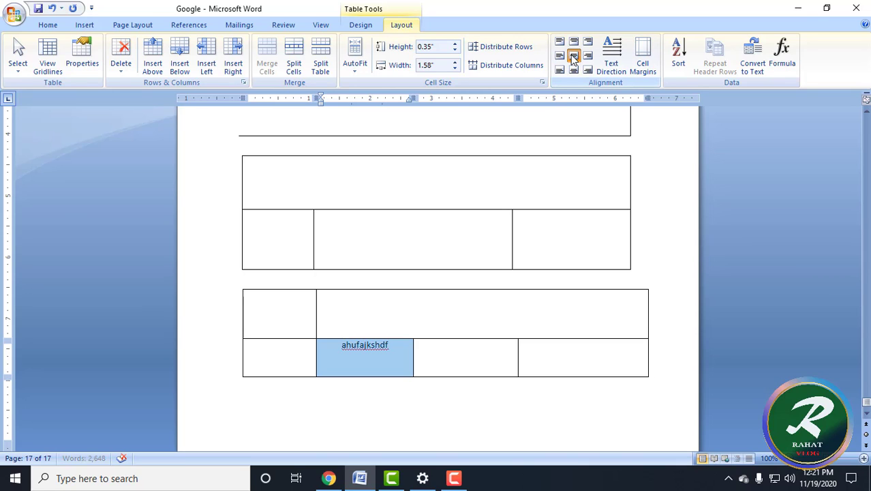
pyautogui.click(574, 41)
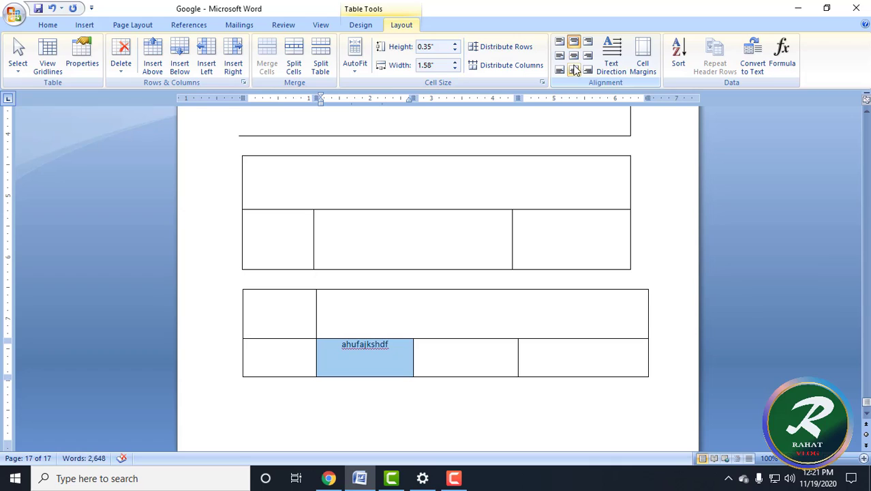
pyautogui.click(574, 56)
pyautogui.click(360, 356)
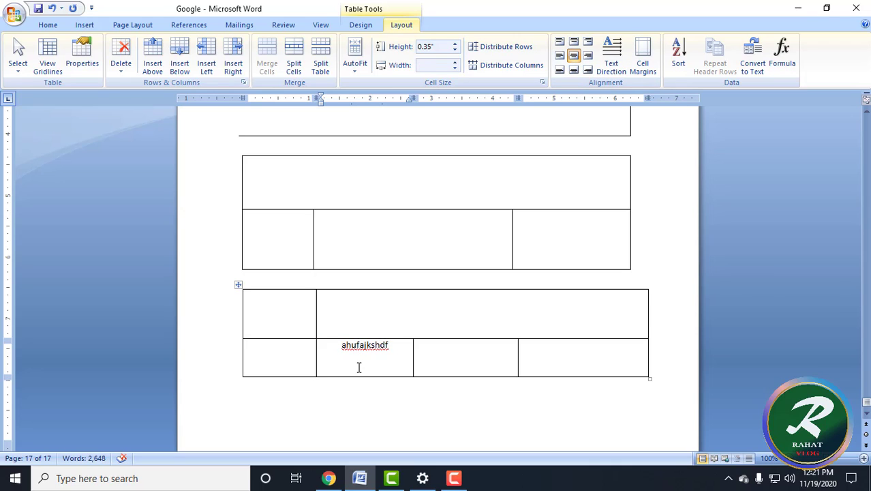
# Undo the latest alignment changes made to the "ahufajkshdf" cell.
pyautogui.hotkey('ctrl', 'z')
pyautogui.hotkey('ctrl', 'z')
pyautogui.hotkey('ctrl', 'z')
pyautogui.hotkey('ctrl', 'z')
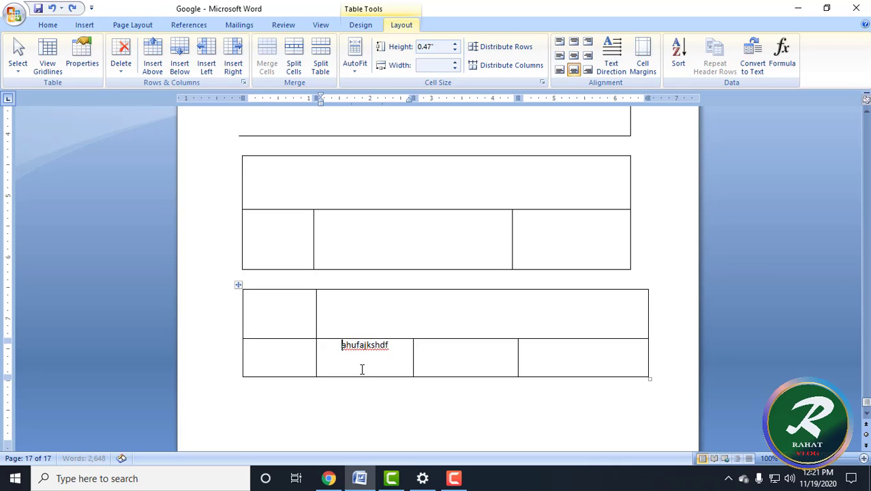
# Undo the recent row height and text alignment changes in the last table.
pyautogui.hotkey('ctrl', 'z')
pyautogui.hotkey('ctrl', 'z')
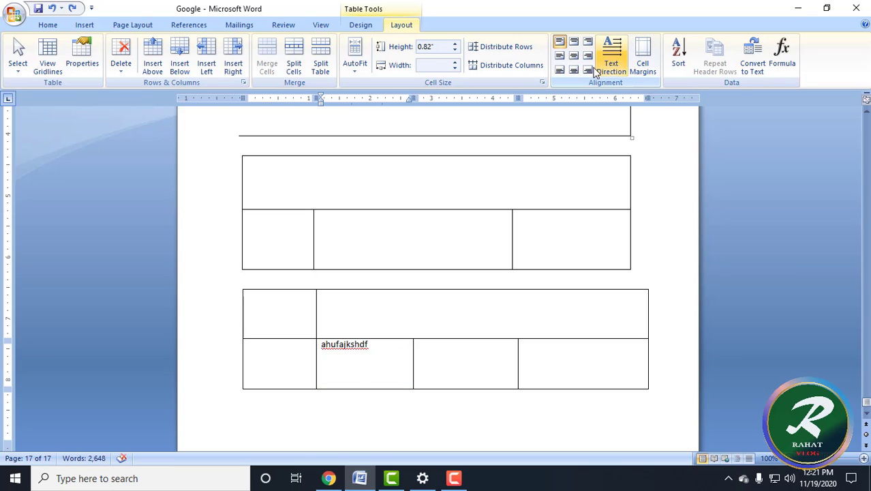
pyautogui.hotkey('ctrl', 'z')
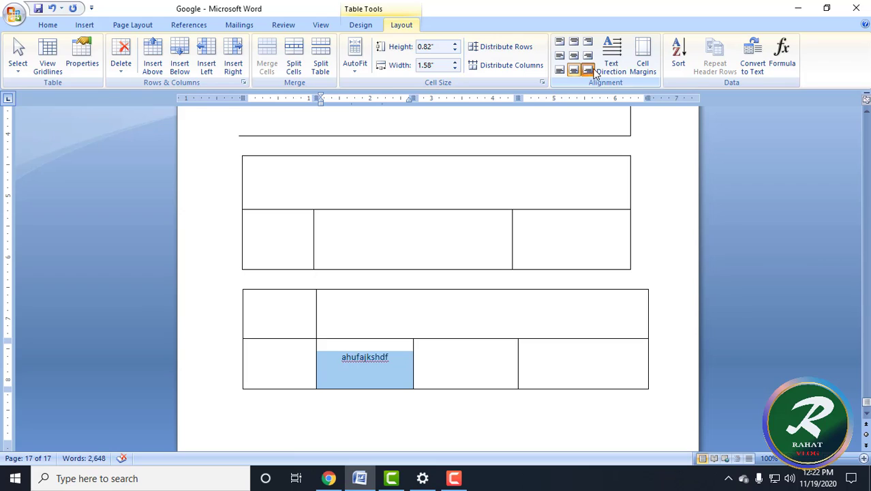
# Try Align Bottom Right, Top Right, Top Left and Bottom Left on the "ahufajkshdf" cell, ending with Align Center.
pyautogui.click(590, 70)
pyautogui.click(586, 41)
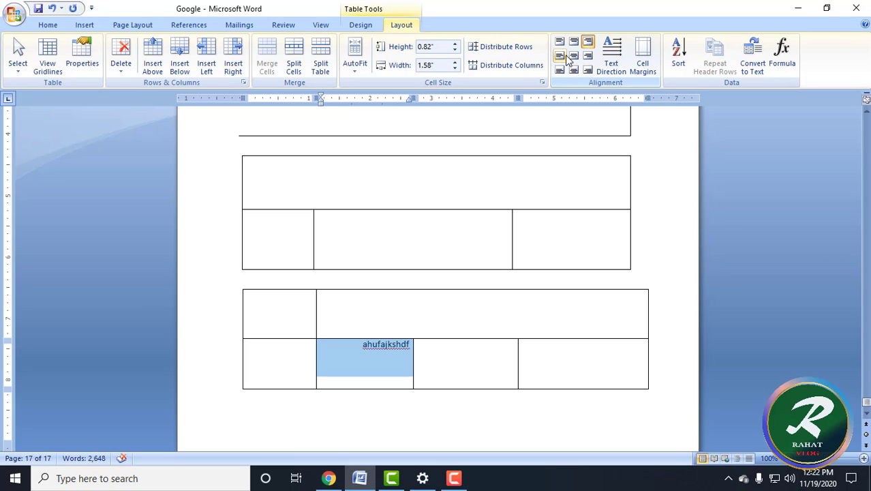
pyautogui.click(560, 42)
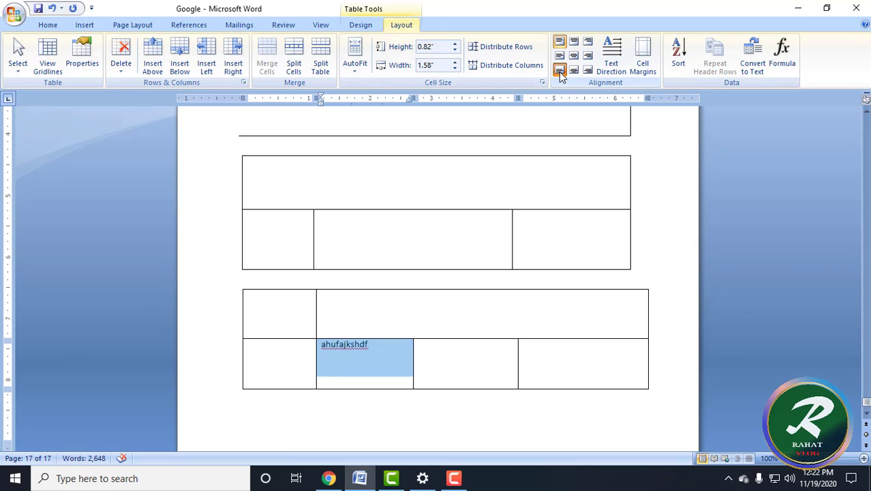
pyautogui.click(560, 70)
pyautogui.click(574, 56)
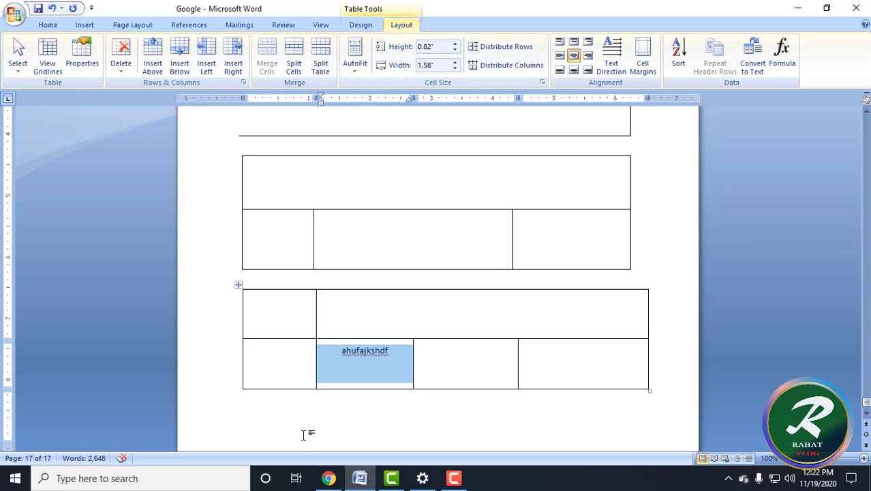
pyautogui.click(359, 376)
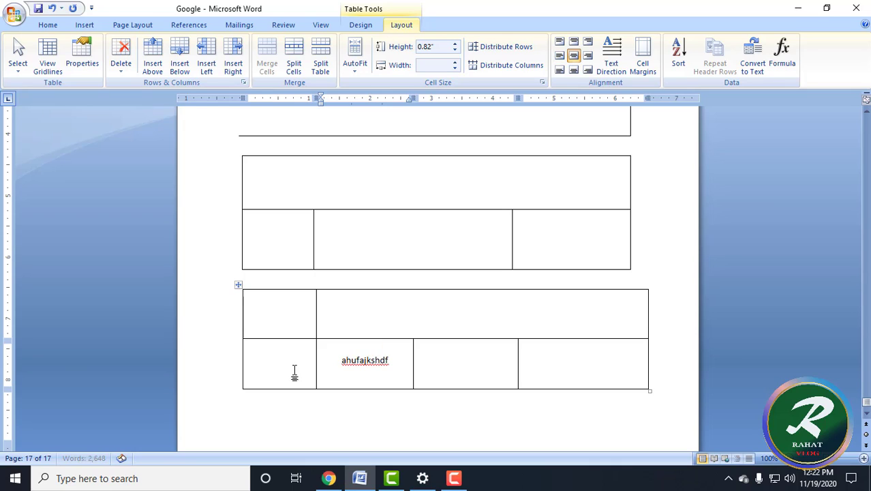
# Review the drawn tables on the page and the table design tools for drawing and erasing borders.
pyautogui.moveTo(244, 352); pyautogui.dragTo(439, 403)
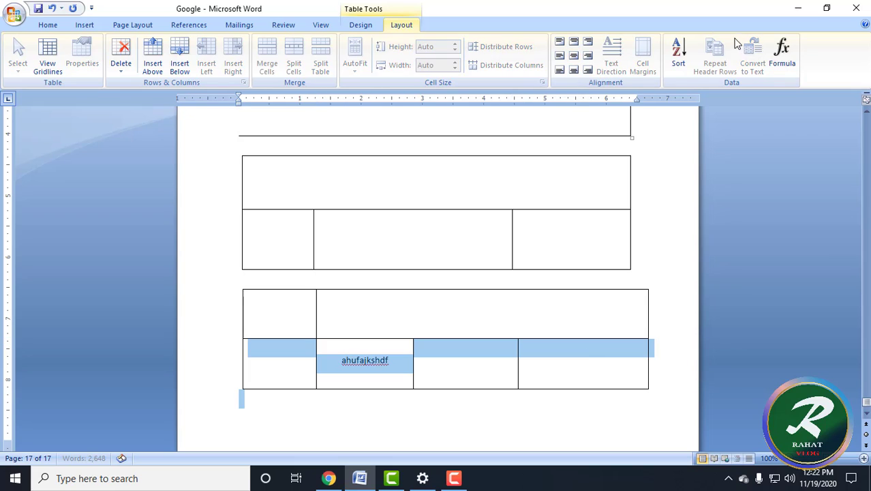
pyautogui.click(116, 28)
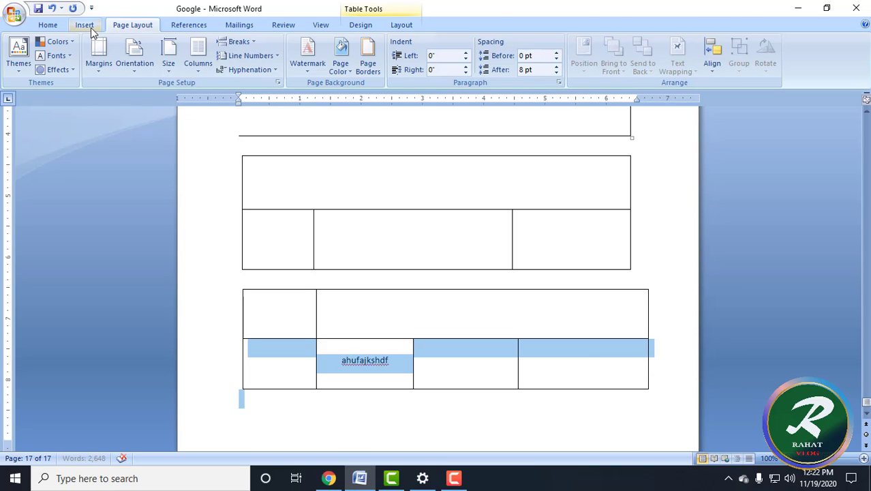
pyautogui.click(90, 27)
pyautogui.click(146, 26)
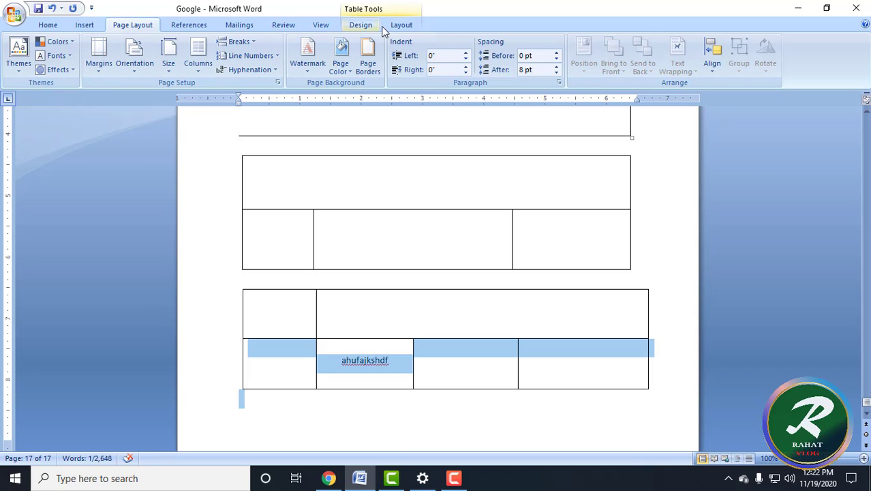
pyautogui.click(399, 25)
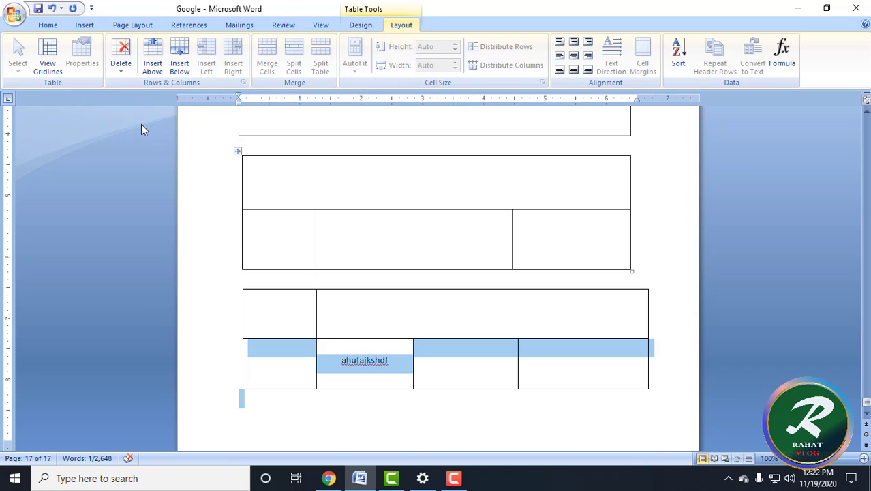
pyautogui.scroll(7, 329, 448)
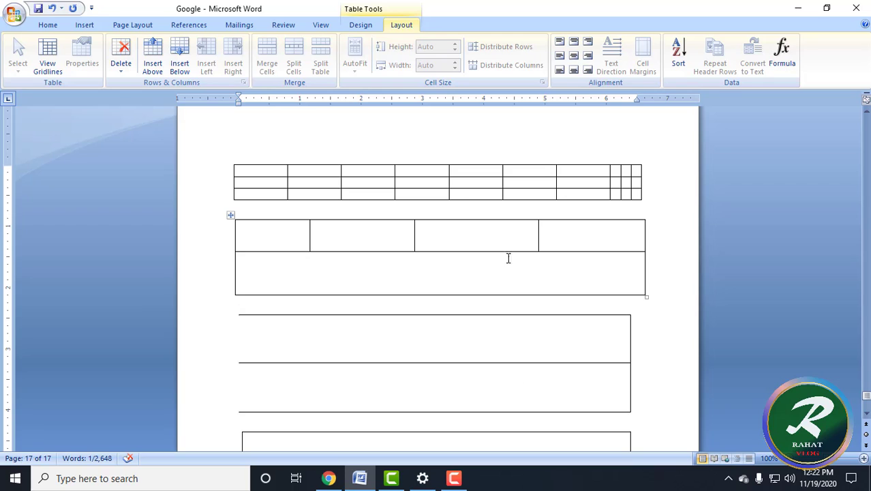
pyautogui.click(361, 26)
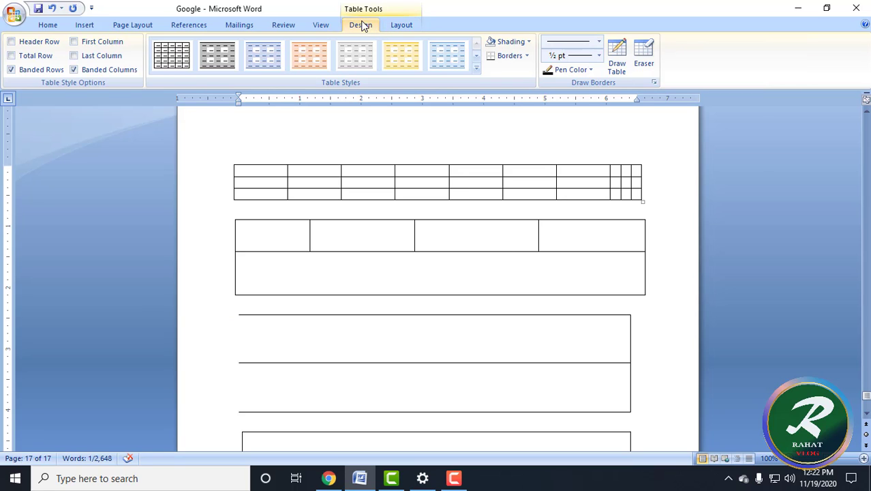
pyautogui.scroll(-8, 646, 158)
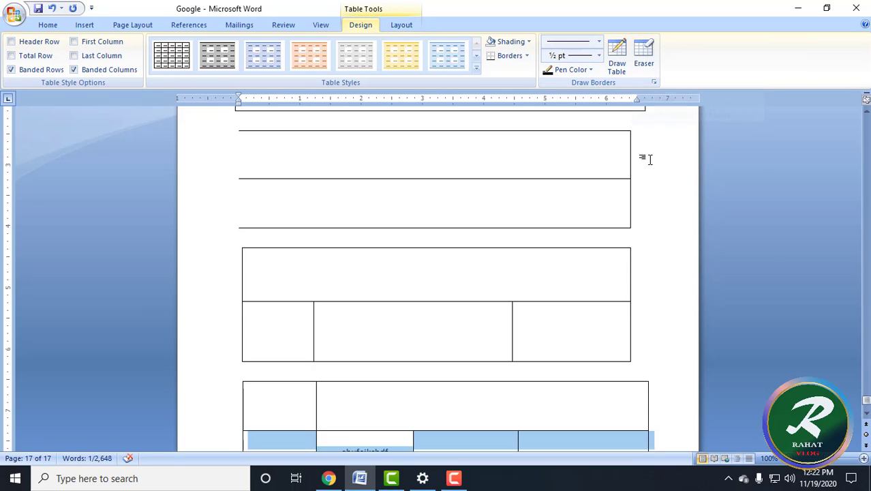
pyautogui.scroll(4, 637, 56)
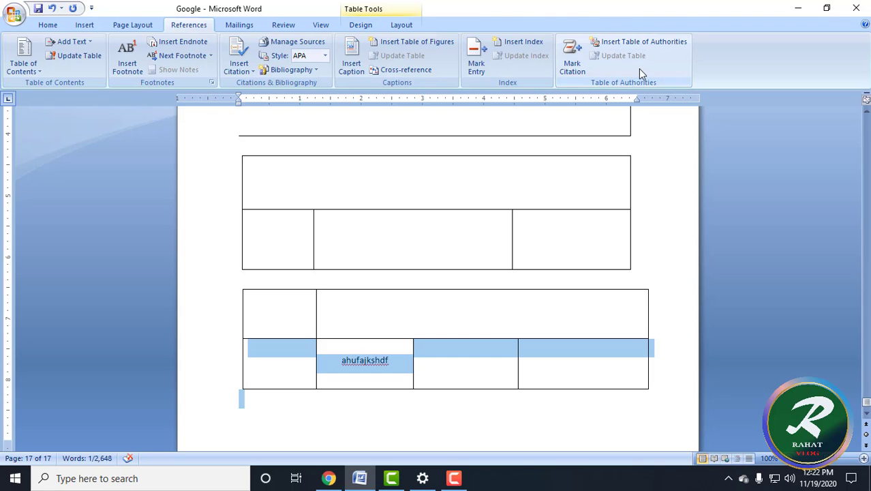
pyautogui.click(371, 27)
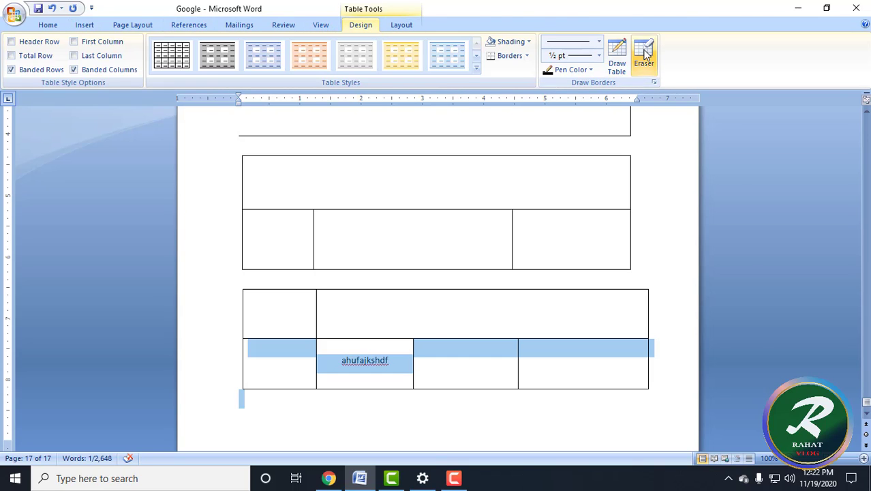
pyautogui.click(644, 55)
pyautogui.click(645, 54)
# Select "ahufajkshdf" and apply Align Bottom Right, Bottom Center, Top Center and Center Left, finishing with Align Top Left.
pyautogui.click(451, 359)
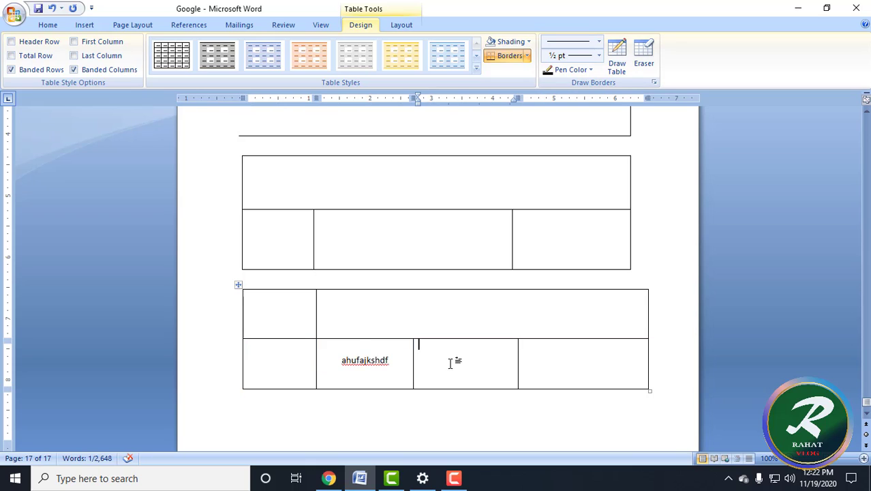
pyautogui.doubleClick(351, 355)
pyautogui.click(343, 381)
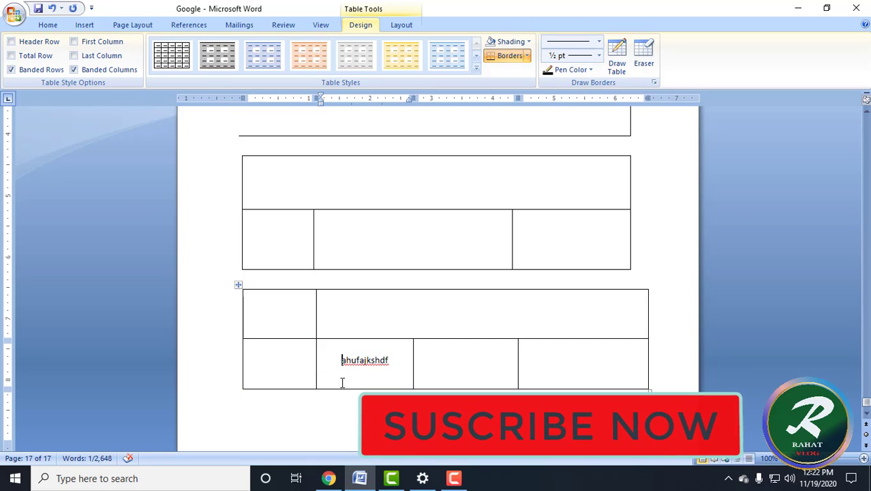
pyautogui.doubleClick(343, 368)
pyautogui.click(341, 371)
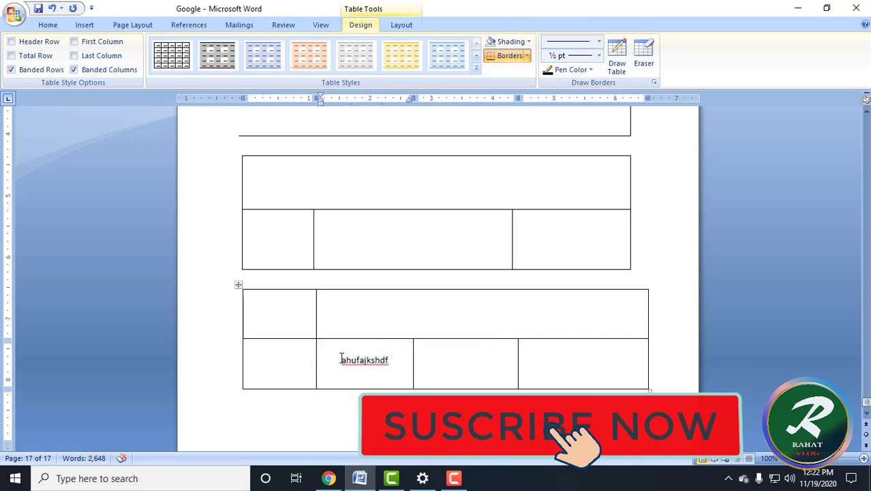
pyautogui.moveTo(344, 360)
pyautogui.mouseDown()
pyautogui.moveTo(395, 369)
pyautogui.moveTo(334, 359)
pyautogui.mouseUp()
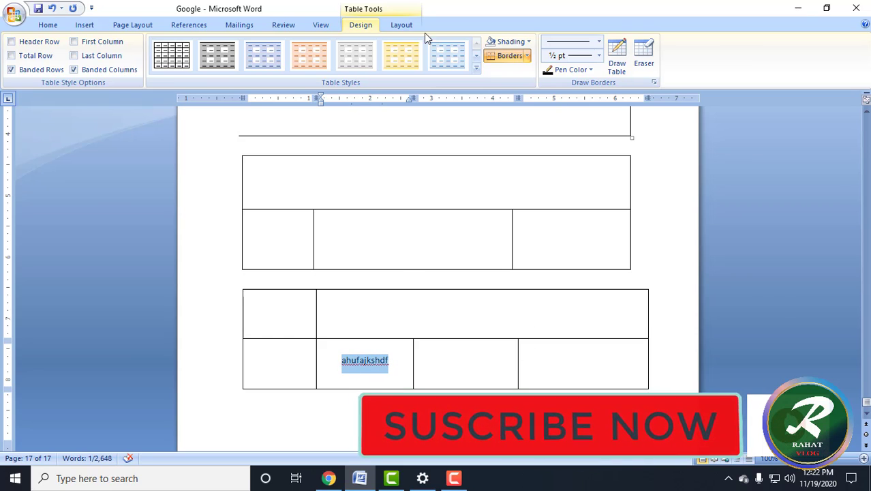
pyautogui.click(399, 25)
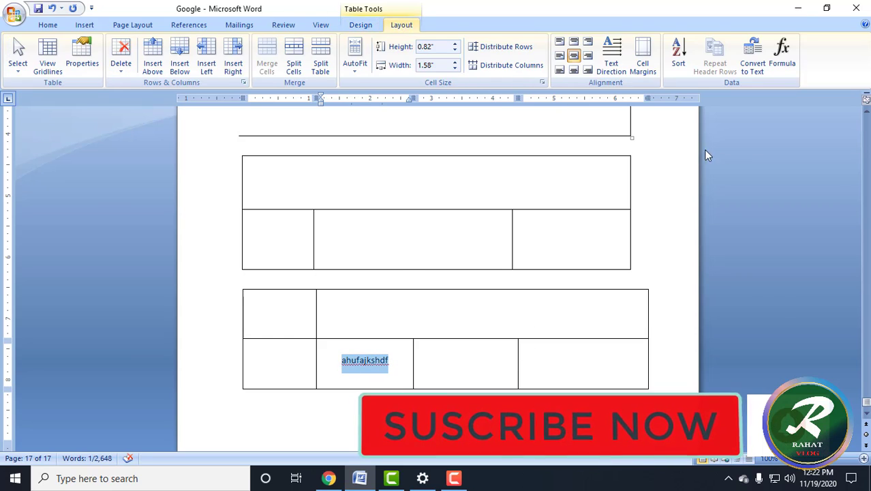
pyautogui.click(589, 72)
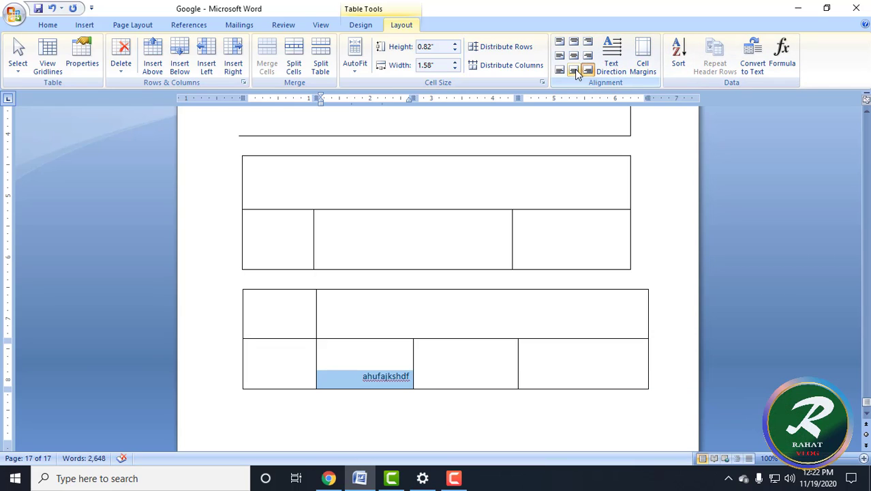
pyautogui.click(574, 69)
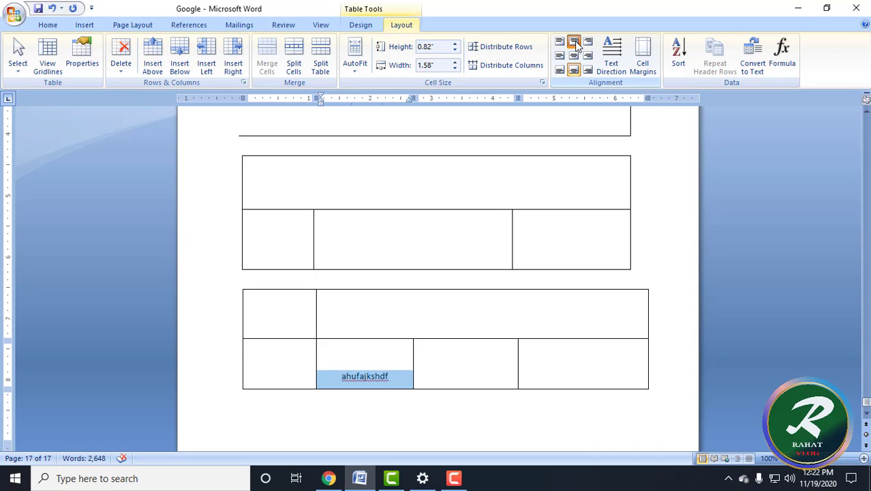
pyautogui.click(576, 43)
pyautogui.click(559, 56)
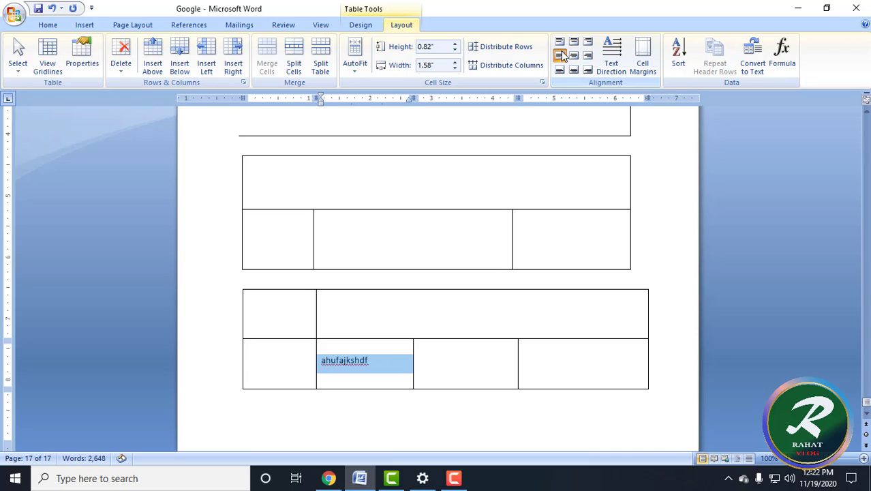
pyautogui.click(560, 42)
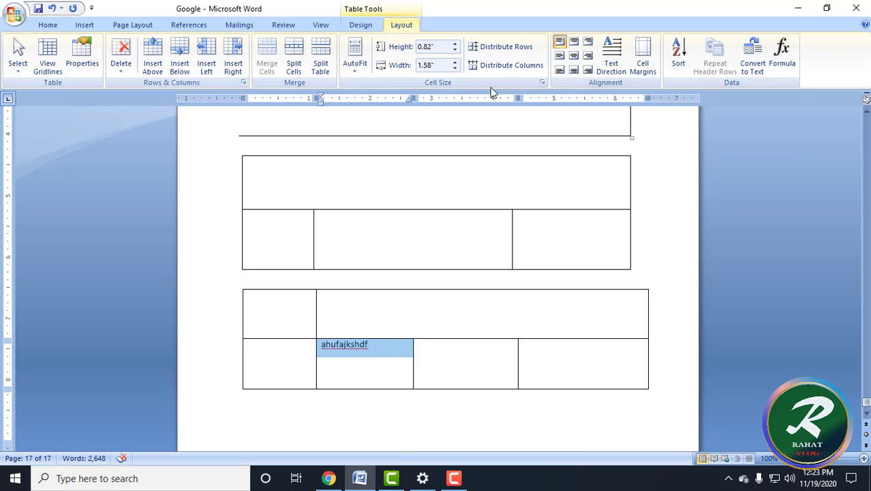
pyautogui.click(362, 28)
pyautogui.click(607, 190)
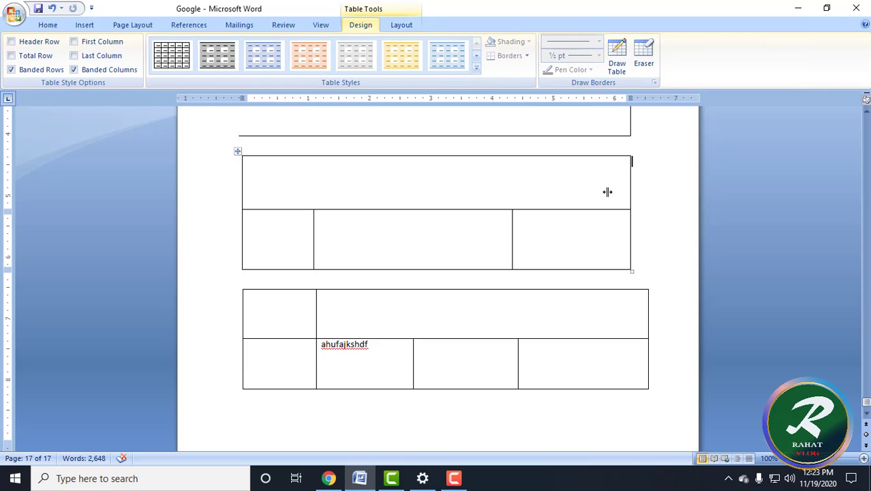
pyautogui.click(48, 25)
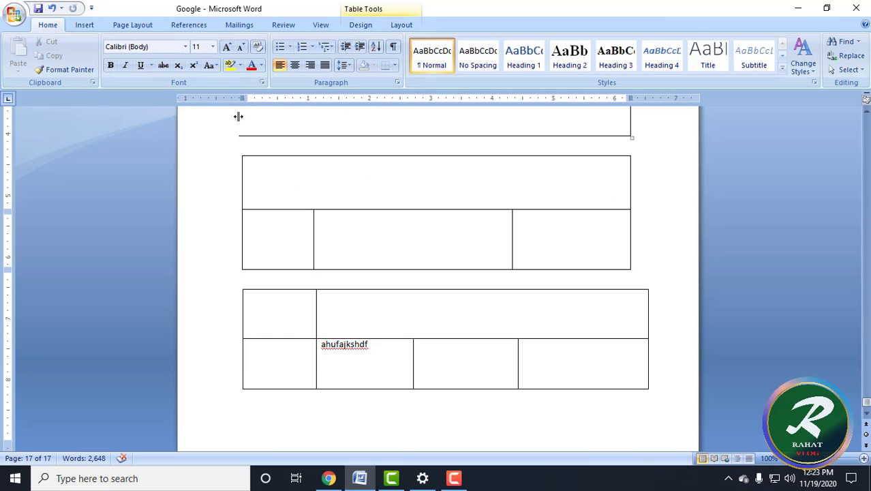
pyautogui.click(133, 28)
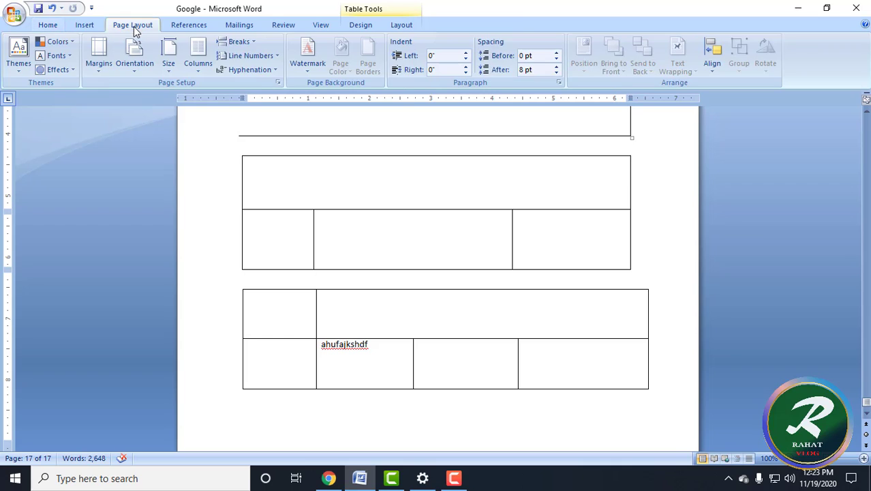
# Insert a page break below the last table to start a new page.
pyautogui.click(92, 28)
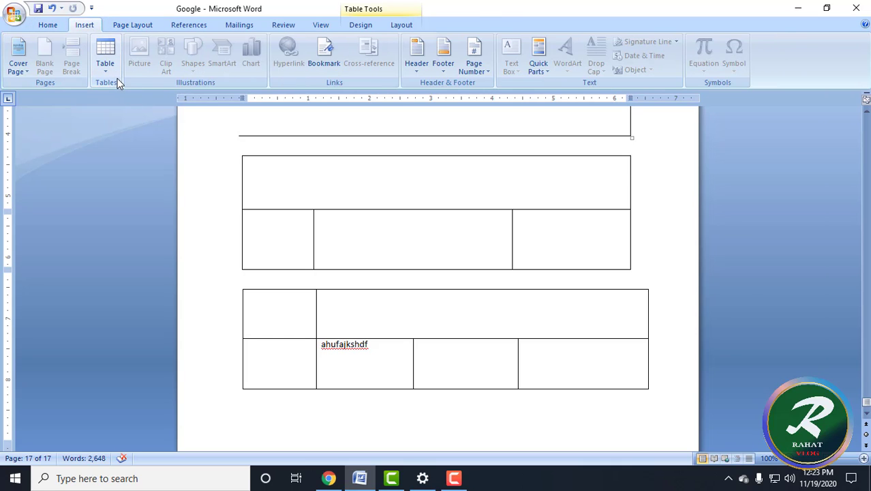
pyautogui.click(481, 266)
pyautogui.scroll(-2, 444, 418)
pyautogui.click(387, 379)
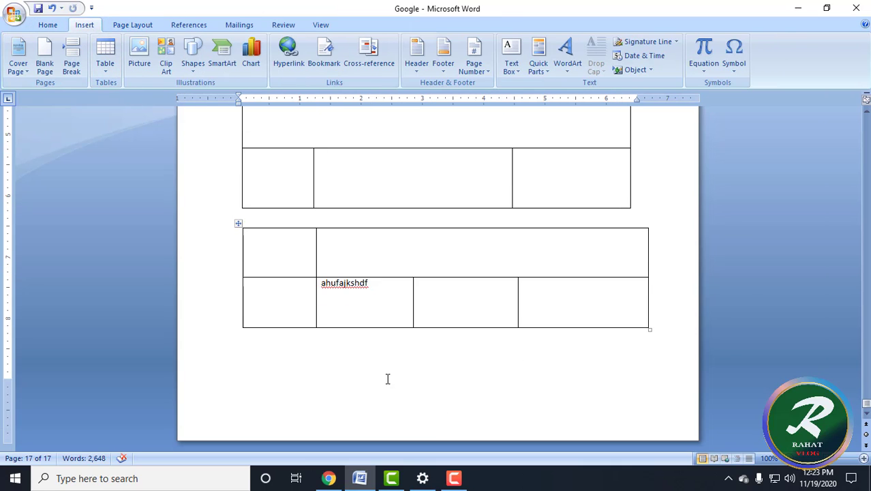
pyautogui.hotkey('ctrl', 'Return')
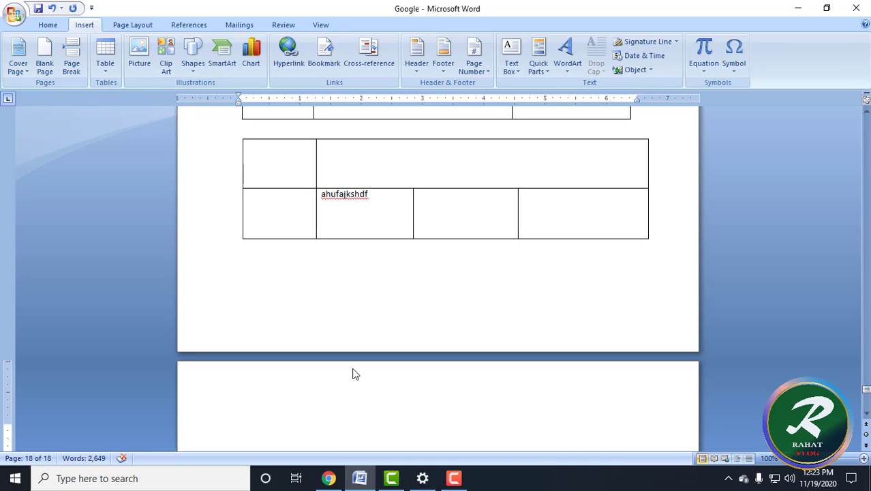
# Browse the Pictures, Screenshots, Documents, Desktop and Local Disk (D:) folders for a picture to insert.
pyautogui.click(144, 53)
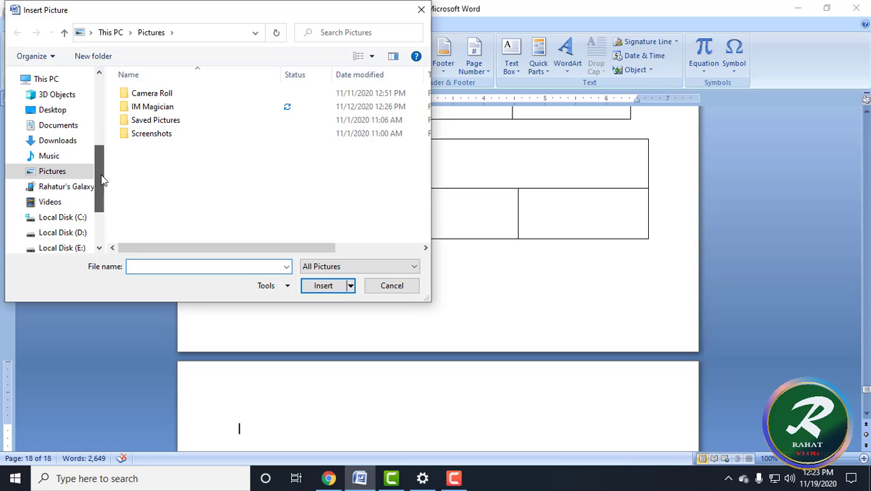
pyautogui.moveTo(101, 175)
pyautogui.mouseDown()
pyautogui.moveTo(100, 156)
pyautogui.moveTo(99, 179)
pyautogui.mouseUp()
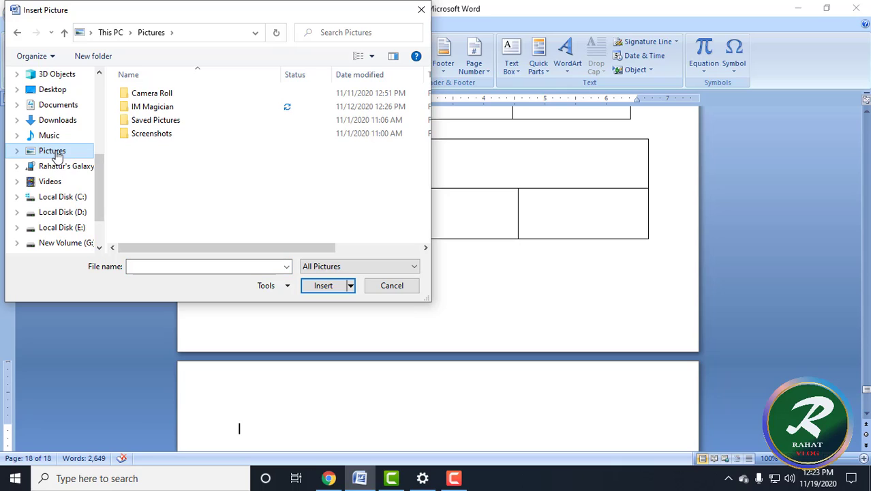
pyautogui.doubleClick(174, 138)
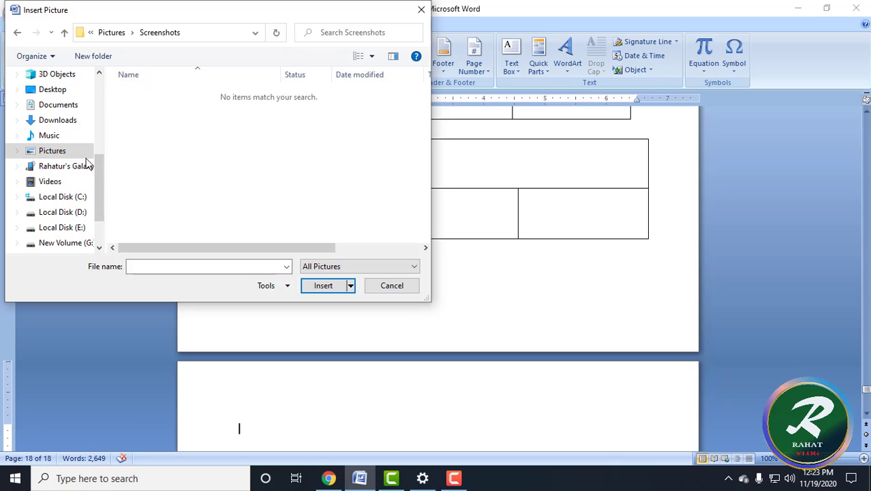
pyautogui.click(65, 109)
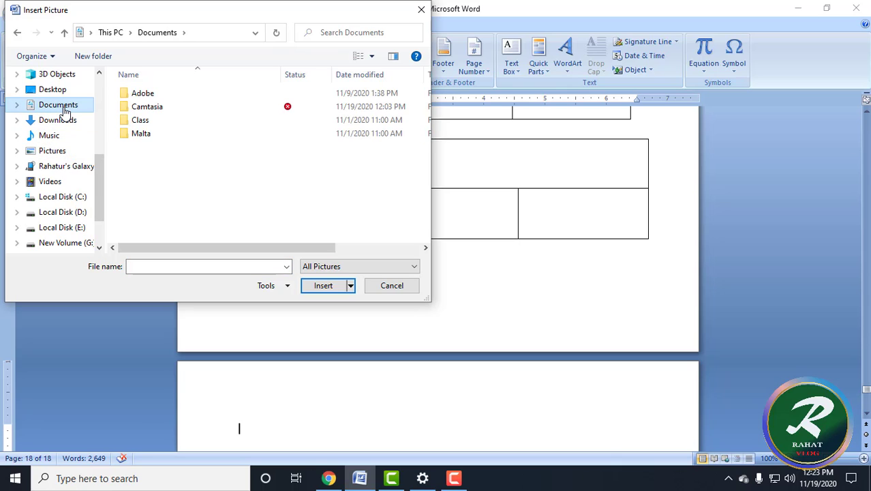
pyautogui.click(54, 91)
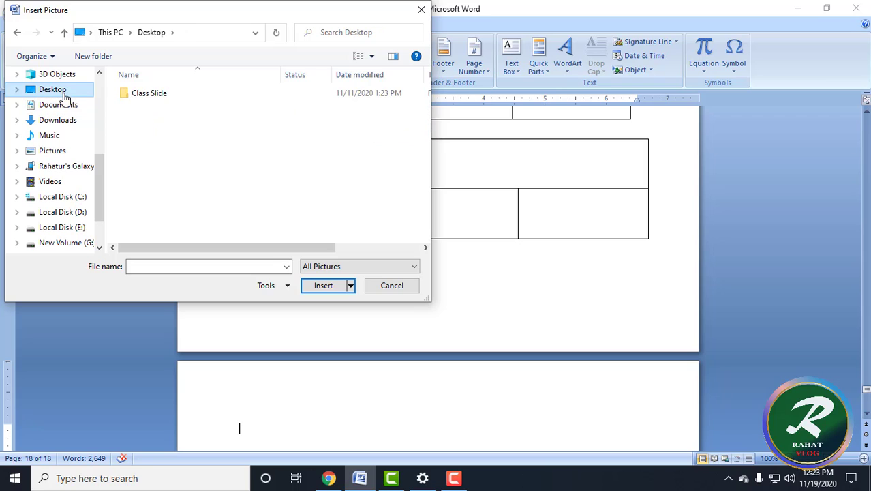
pyautogui.doubleClick(149, 94)
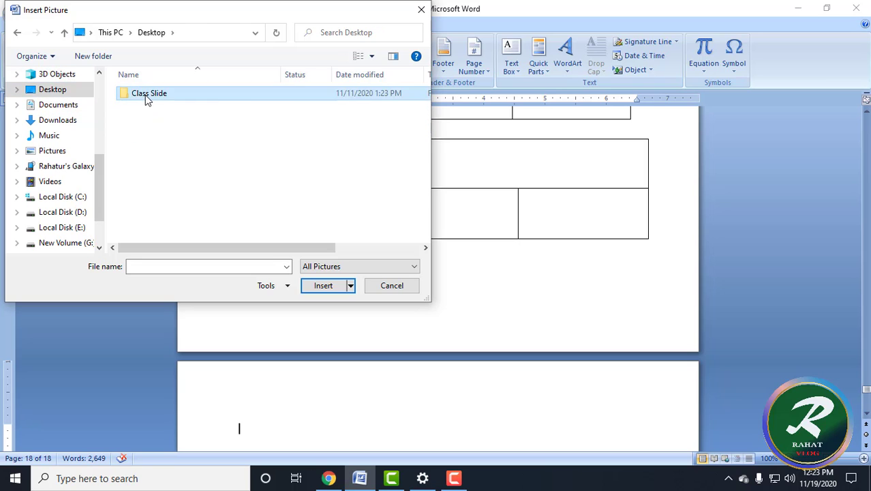
pyautogui.click(72, 213)
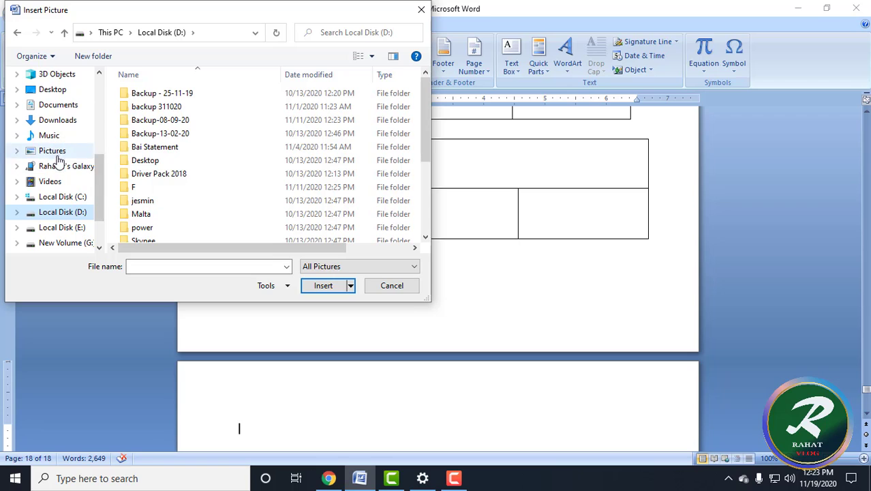
pyautogui.click(454, 479)
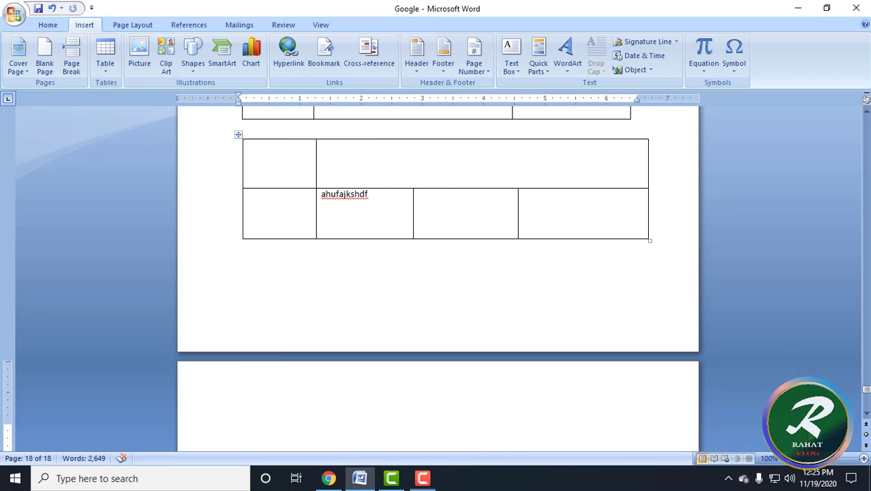
# Insert the butterfly picture named "download" from the Desktop folder onto the new page.
pyautogui.click(142, 58)
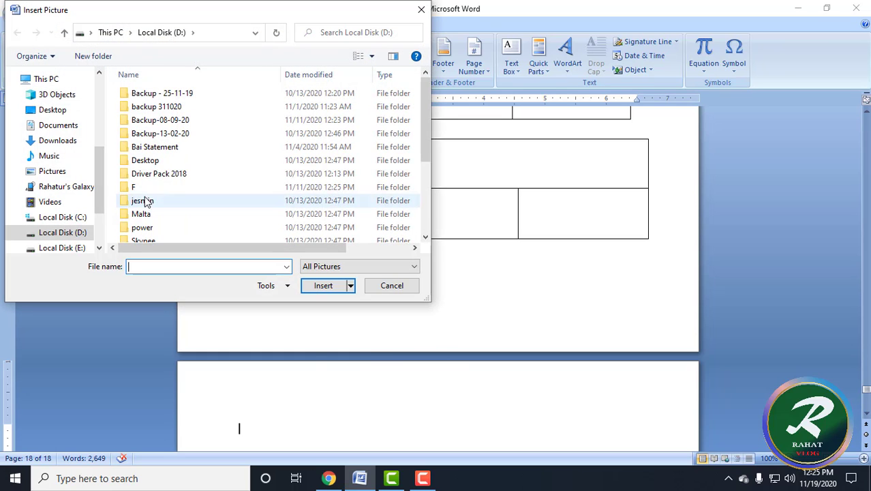
pyautogui.click(60, 111)
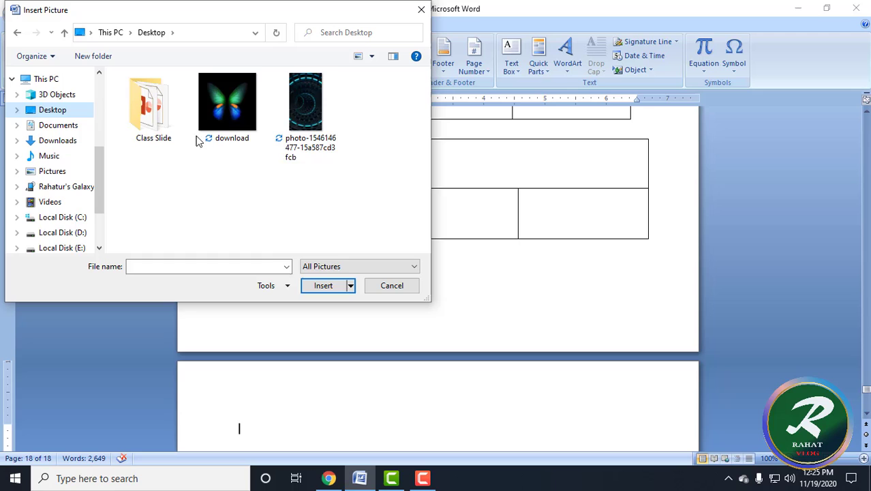
pyautogui.click(239, 105)
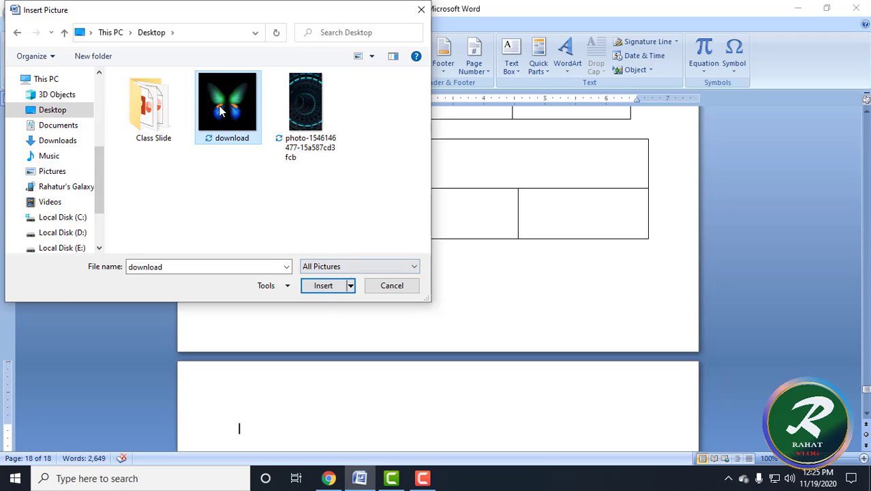
pyautogui.click(325, 289)
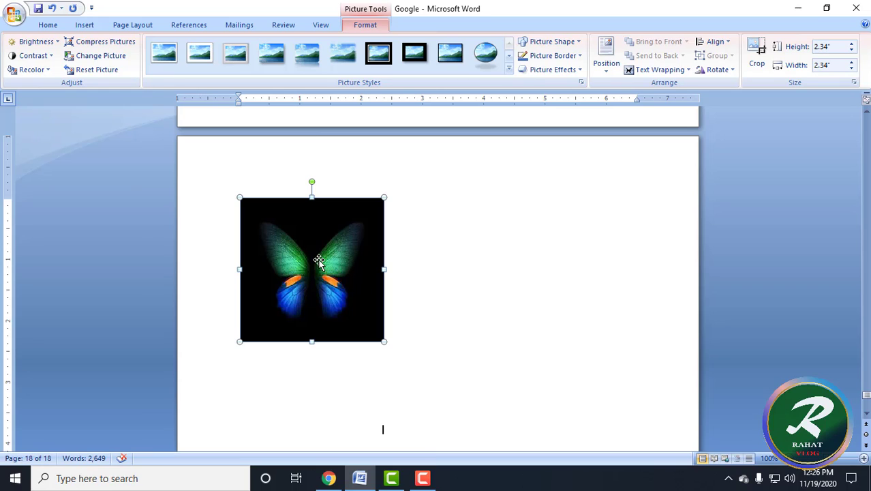
# Set the butterfly picture's text wrapping to Tight and move it to the page's upper-right corner.
pyautogui.moveTo(300, 240); pyautogui.dragTo(451, 262)
pyautogui.click(659, 70)
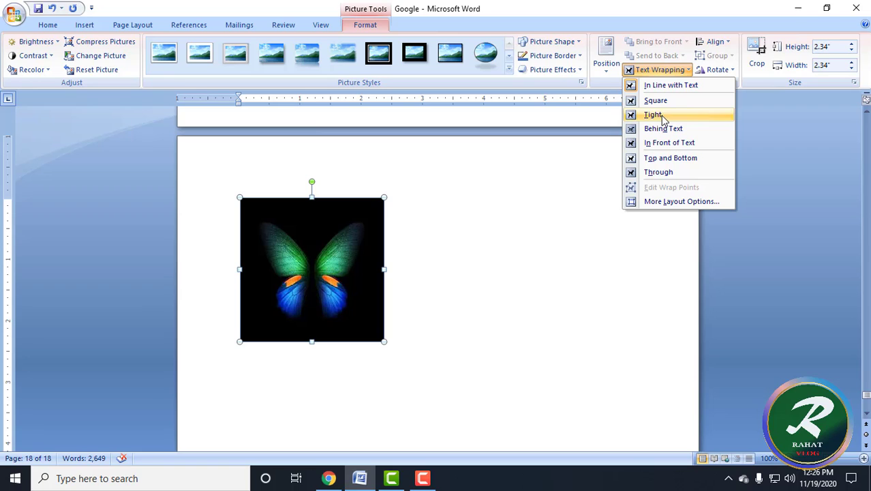
pyautogui.click(661, 116)
pyautogui.moveTo(332, 274); pyautogui.dragTo(630, 207)
pyautogui.click(659, 70)
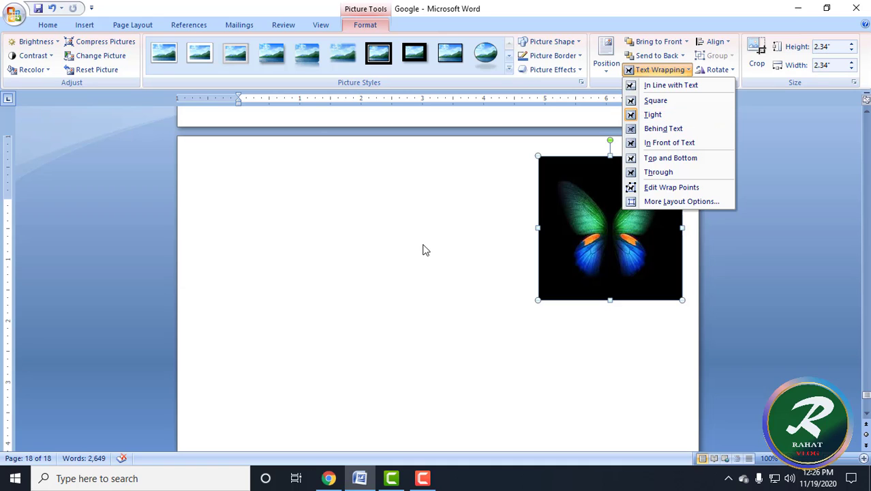
pyautogui.click(451, 254)
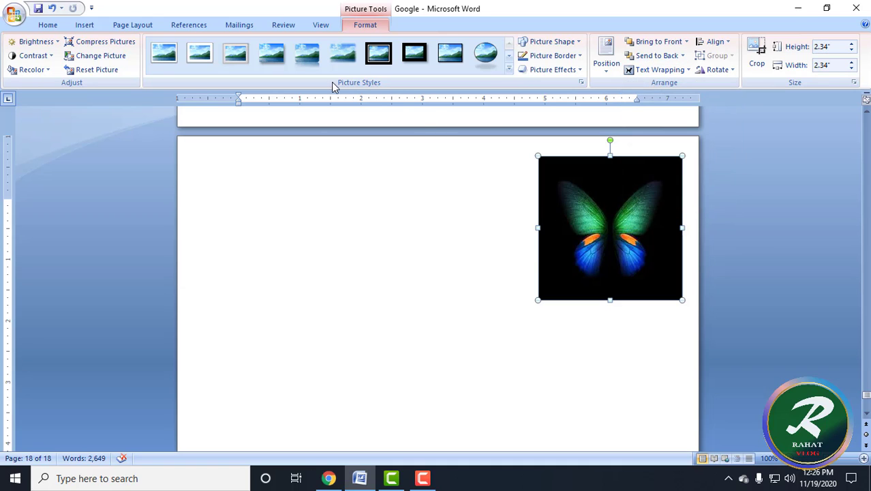
# Try the oval picture style with a shadow beneath, moving the butterfly to mid-page and back to the upper-right corner.
pyautogui.click(237, 56)
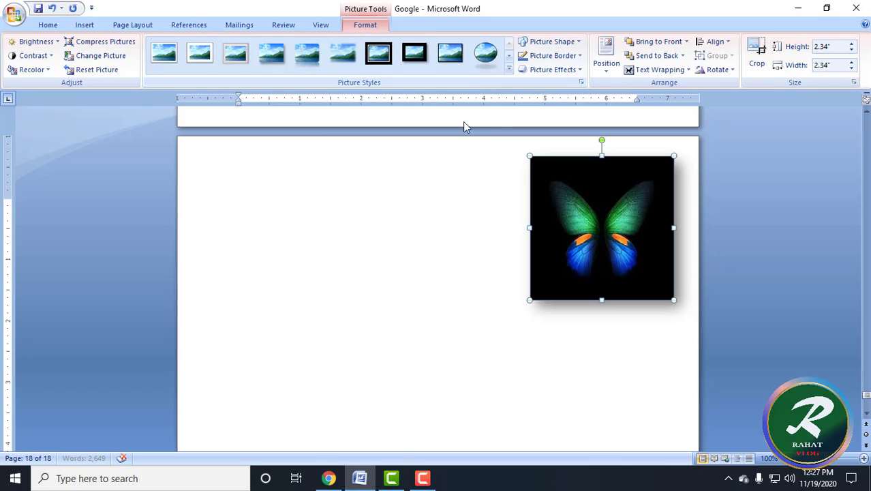
pyautogui.click(492, 60)
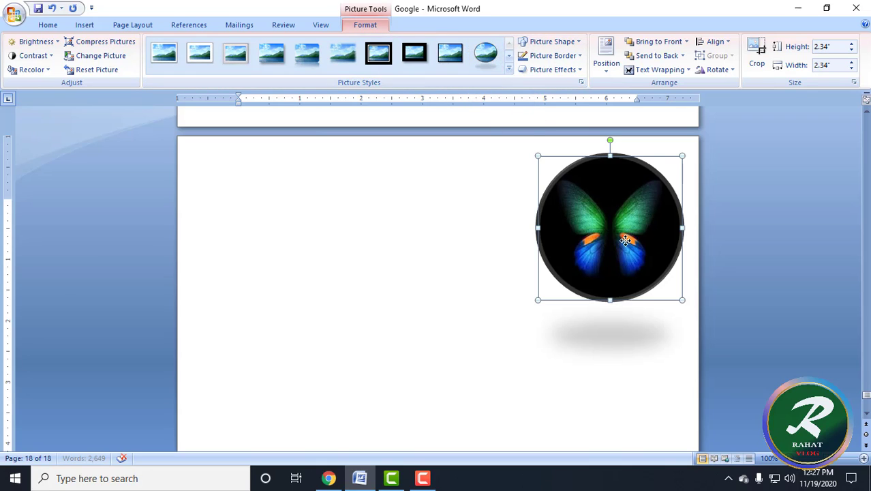
pyautogui.moveTo(634, 247); pyautogui.dragTo(471, 297)
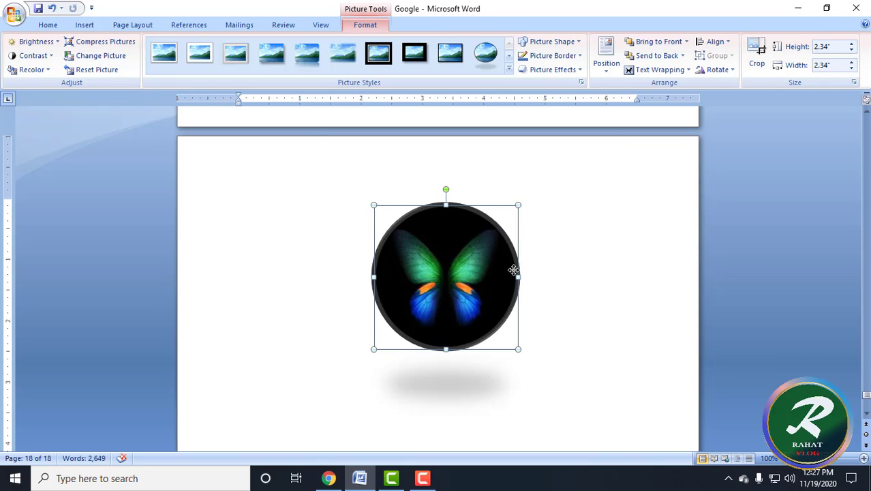
pyautogui.moveTo(514, 267); pyautogui.dragTo(674, 219)
pyautogui.click(539, 357)
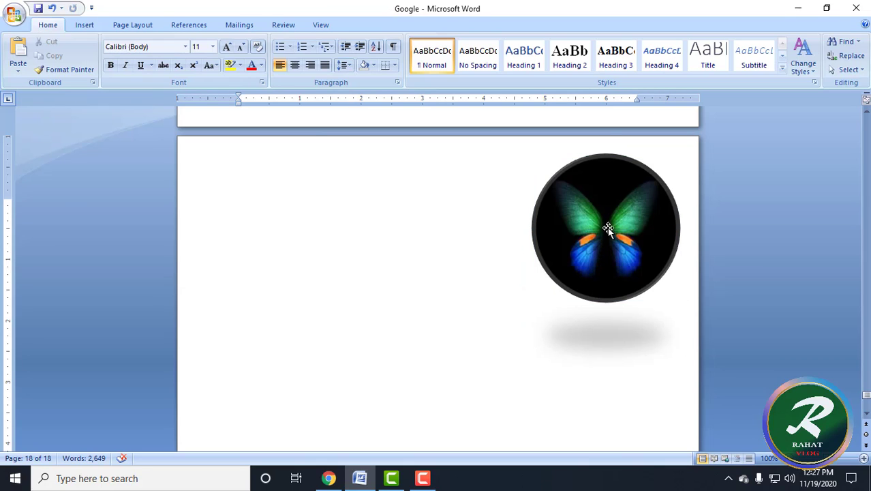
# Apply the thin black-framed rectangular picture style with a slight shadow to the butterfly picture.
pyautogui.click(593, 179)
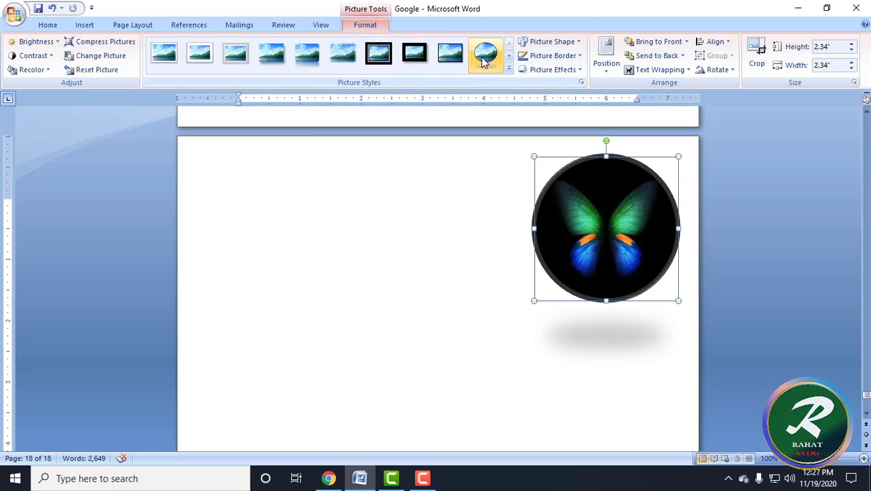
pyautogui.click(449, 60)
pyautogui.click(552, 346)
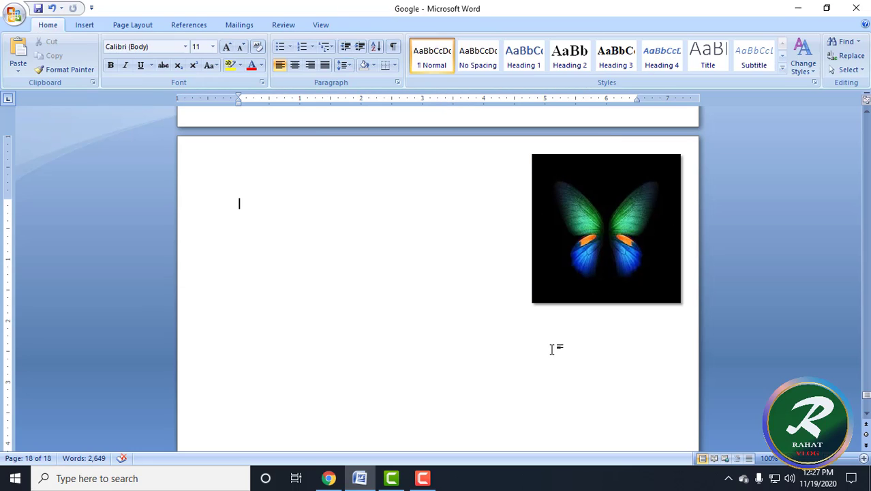
# Open the Clip Art search pane and launch the Clip Organizer from it.
pyautogui.click(585, 235)
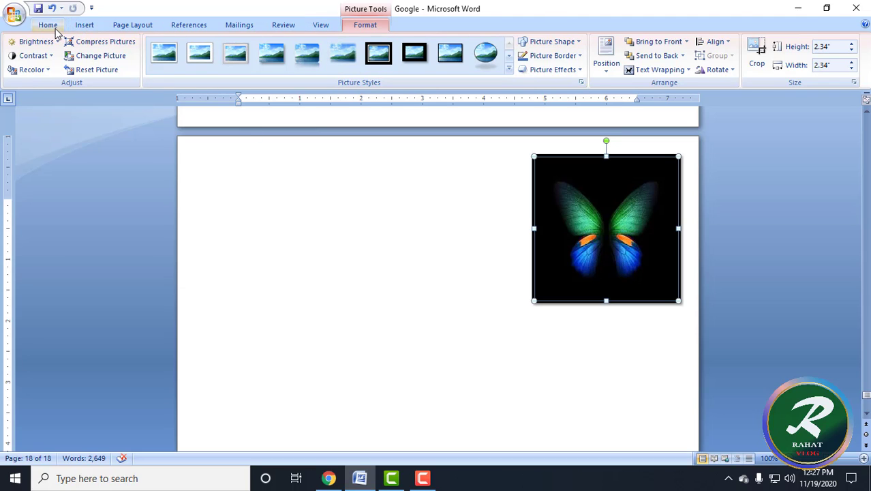
pyautogui.click(94, 26)
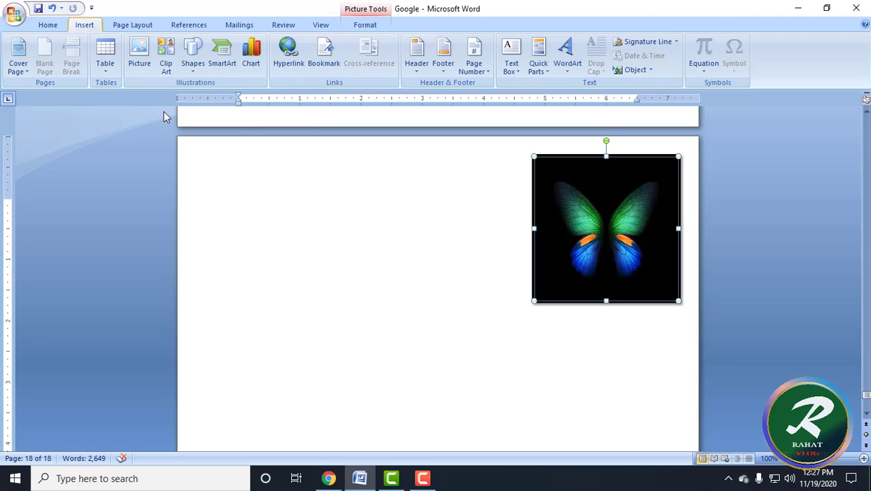
pyautogui.click(173, 73)
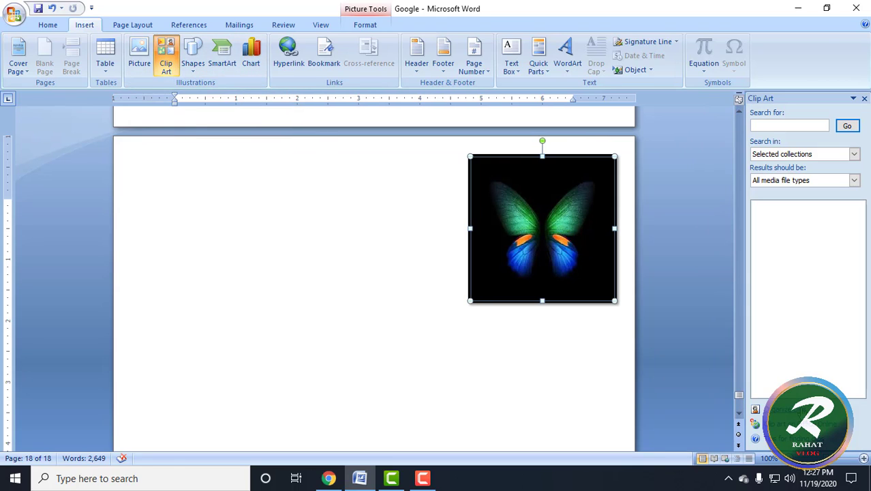
pyautogui.click(801, 411)
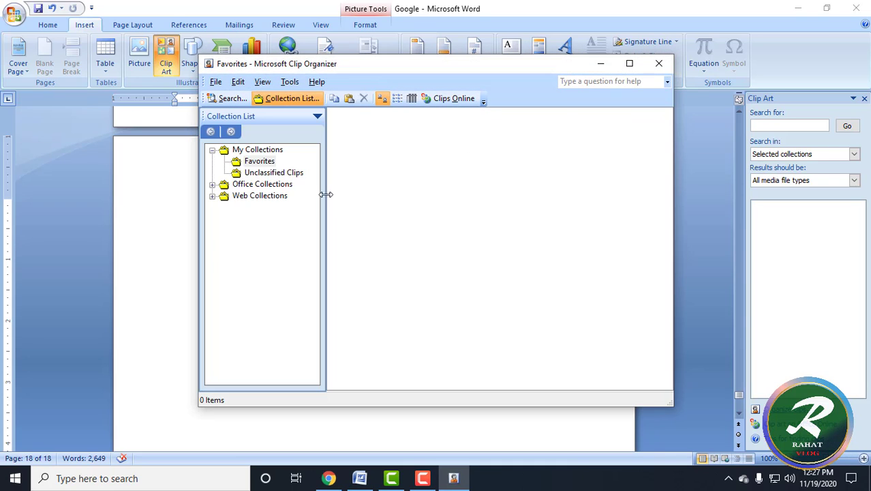
# Look through the My Collections, Favorites, Unclassified Clips, Office Collections and Web Collections folders for clips.
pyautogui.click(265, 172)
pyautogui.click(267, 185)
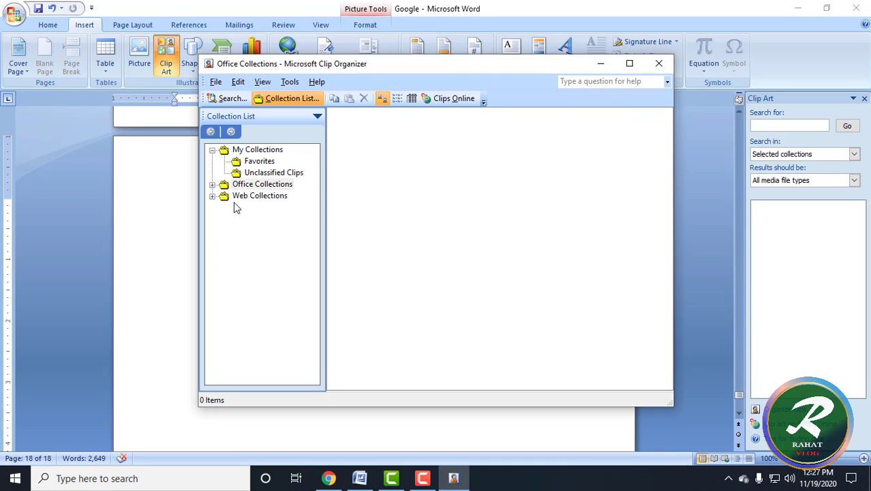
pyautogui.click(251, 197)
pyautogui.click(255, 162)
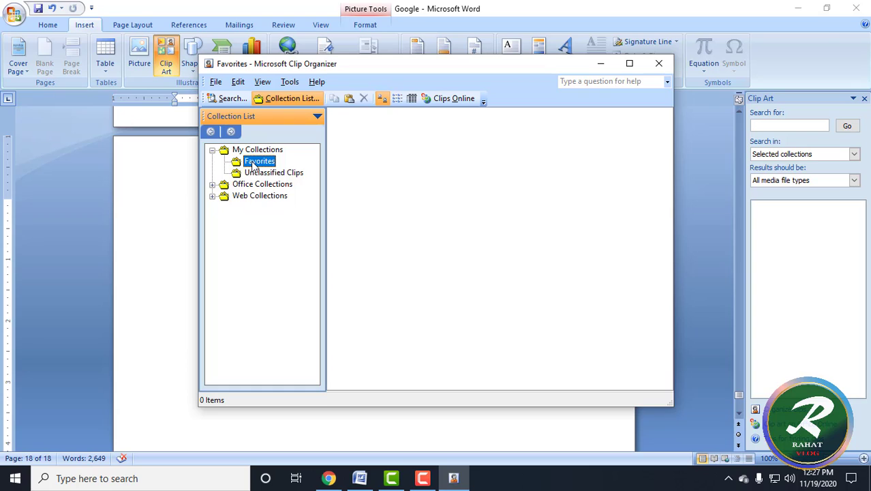
pyautogui.click(252, 151)
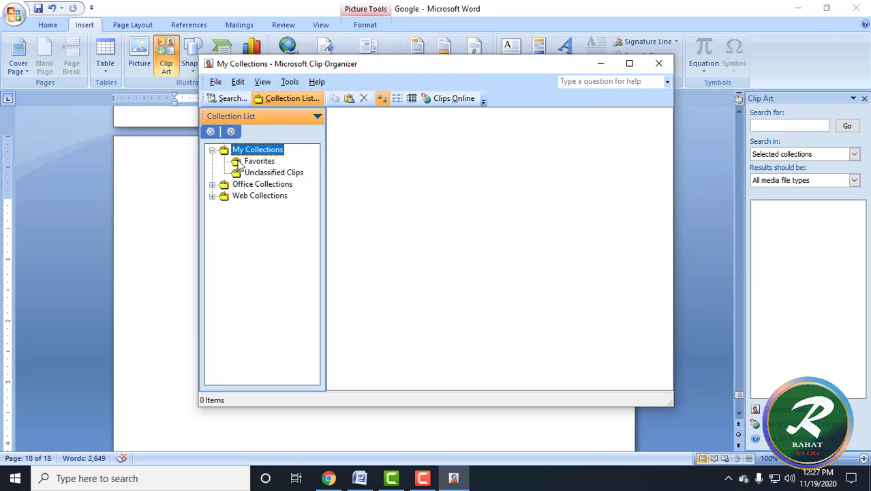
pyautogui.click(258, 176)
pyautogui.click(257, 186)
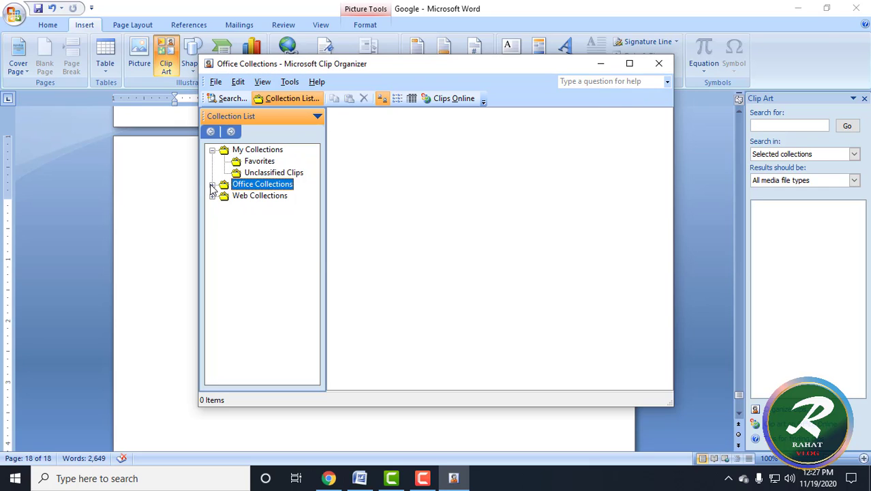
# Expand Office Collections and view the clips in Animals and Backgrounds, finishing in Buildings.
pyautogui.click(212, 185)
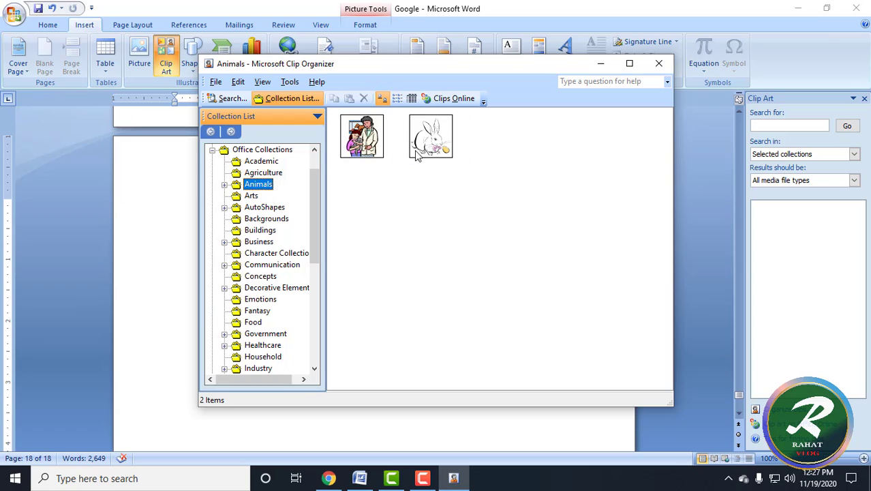
pyautogui.moveTo(390, 150)
pyautogui.click(265, 220)
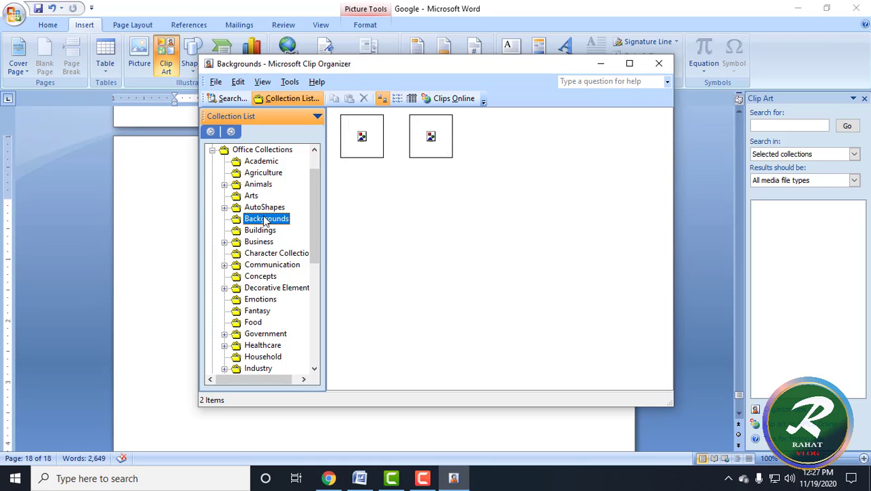
pyautogui.click(259, 231)
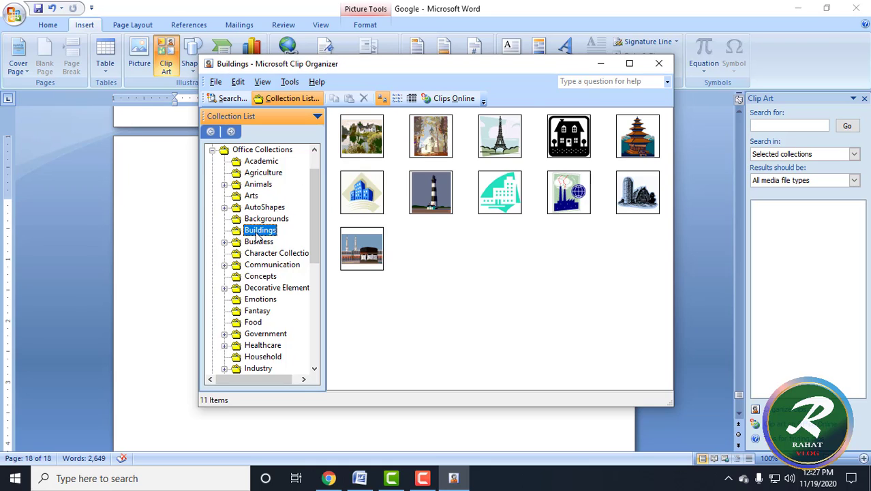
# Copy the Eiffel Tower clip from the Buildings collection in the Clip Organizer.
pyautogui.click(527, 136)
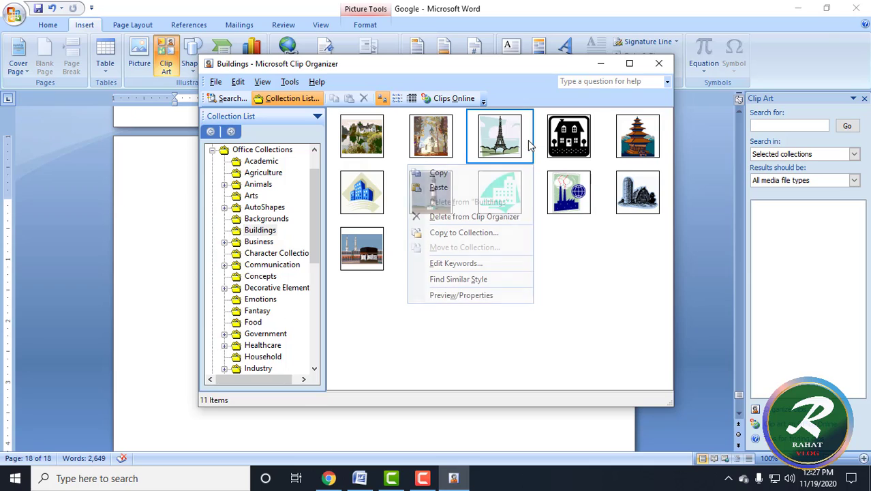
pyautogui.click(442, 175)
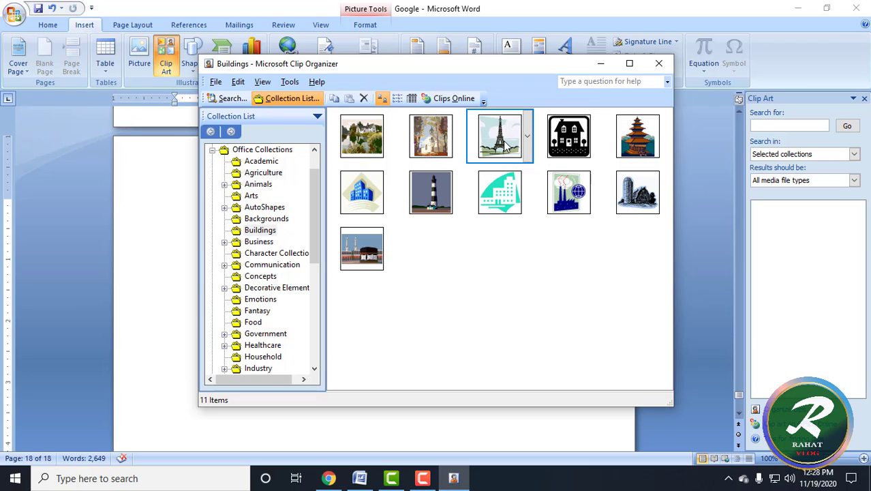
pyautogui.click(526, 138)
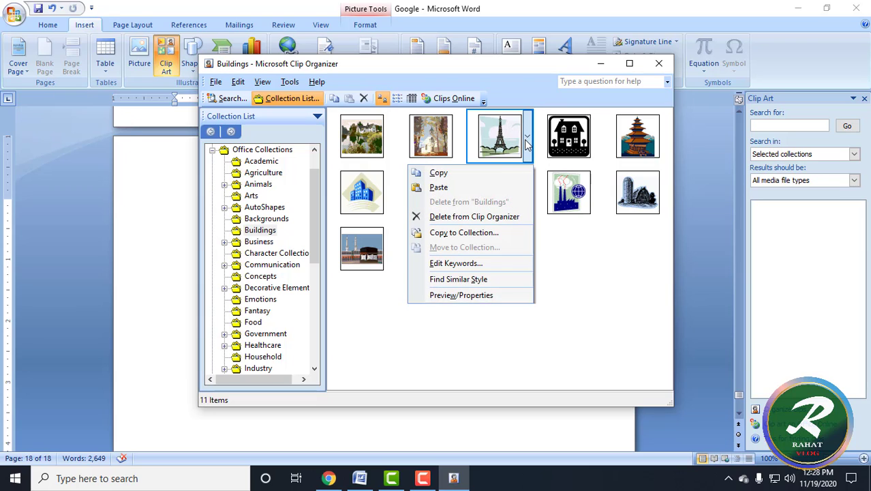
pyautogui.click(442, 173)
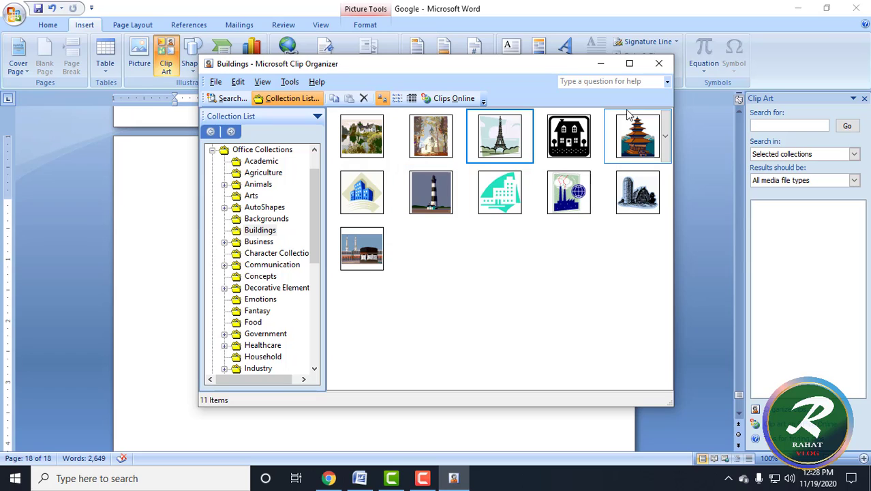
# Minimize the Clip Organizer and paste the copied Eiffel Tower clip onto the page with the butterfly picture.
pyautogui.click(601, 64)
pyautogui.scroll(-4, 282, 311)
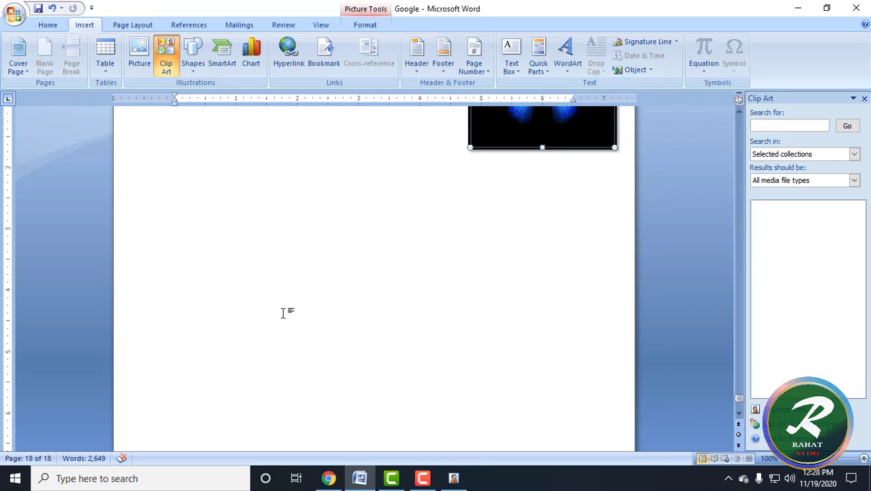
pyautogui.scroll(2, 269, 266)
pyautogui.rightClick(238, 280)
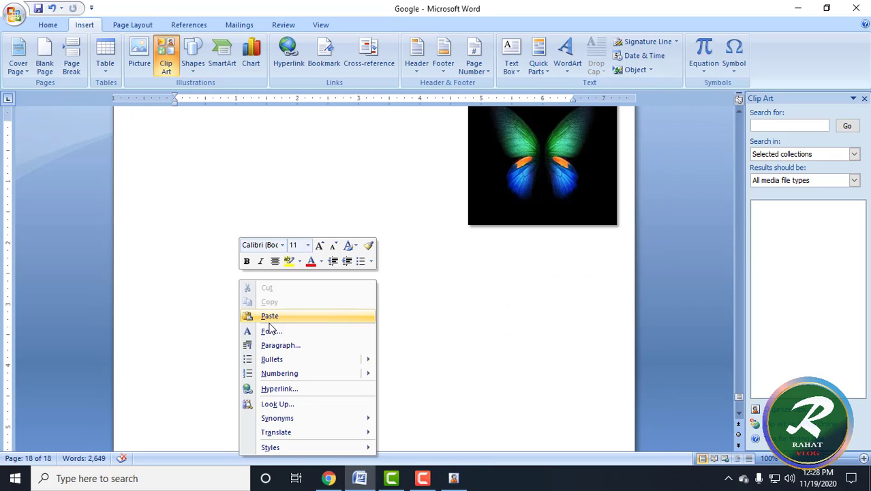
pyautogui.click(274, 317)
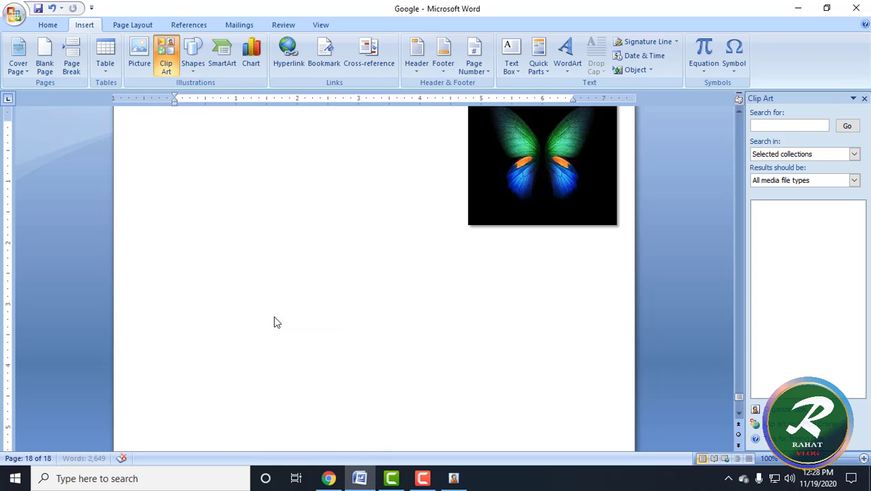
pyautogui.click(266, 175)
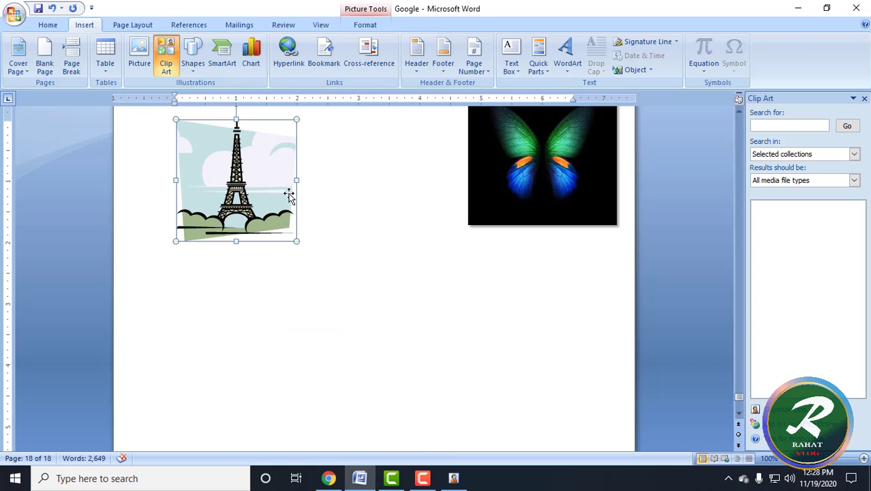
# Change the Eiffel Tower clip's text wrapping so it can move freely, and shift it down toward the middle of the page.
pyautogui.click(365, 25)
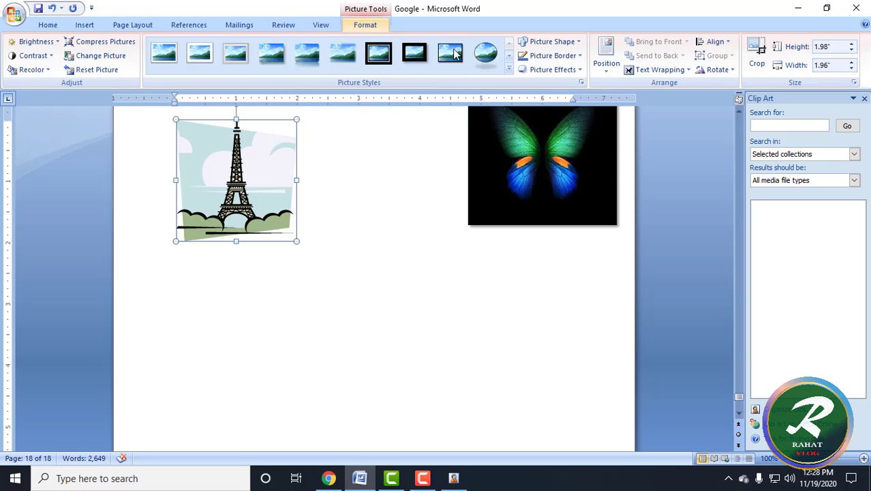
pyautogui.click(665, 70)
pyautogui.click(667, 115)
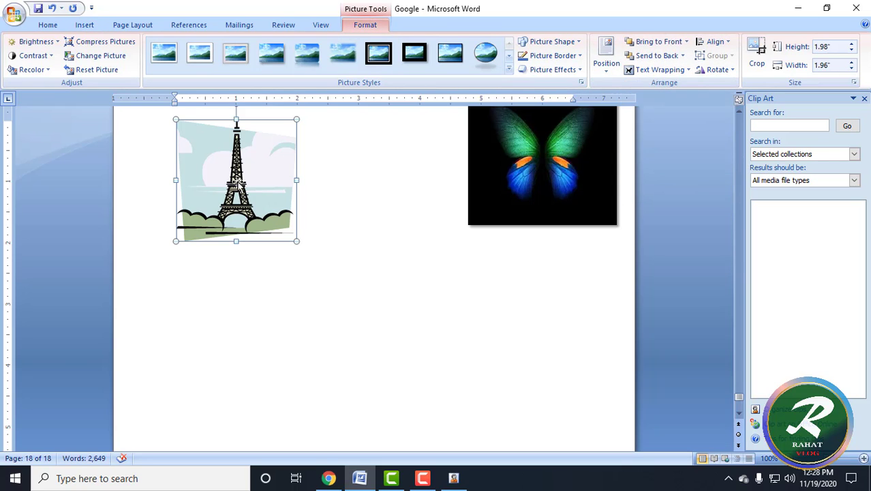
pyautogui.moveTo(237, 185); pyautogui.dragTo(323, 231)
pyautogui.moveTo(393, 322); pyautogui.dragTo(327, 248)
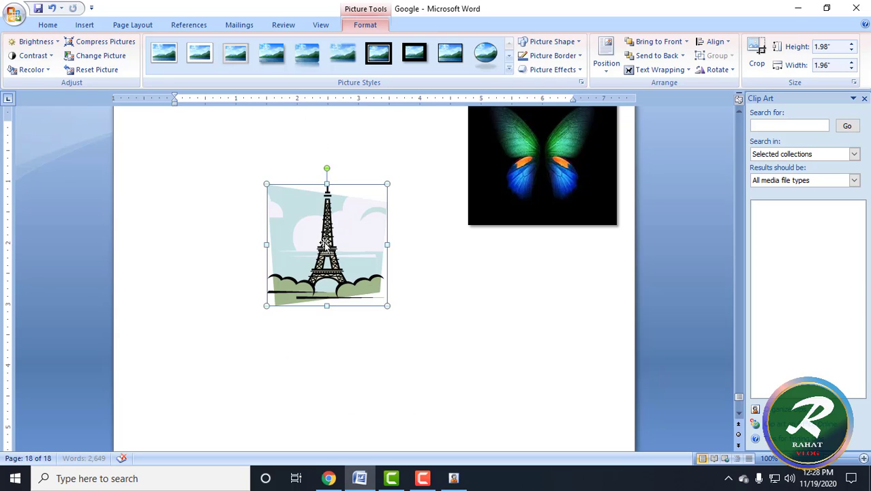
pyautogui.click(466, 336)
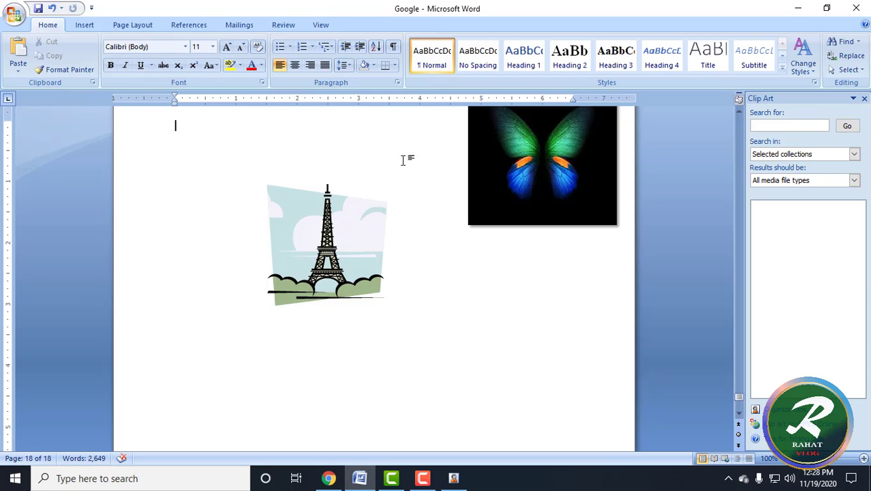
# Close and reopen the Clip Art search pane and launch the Clip Organizer from it again.
pyautogui.click(85, 29)
pyautogui.click(164, 70)
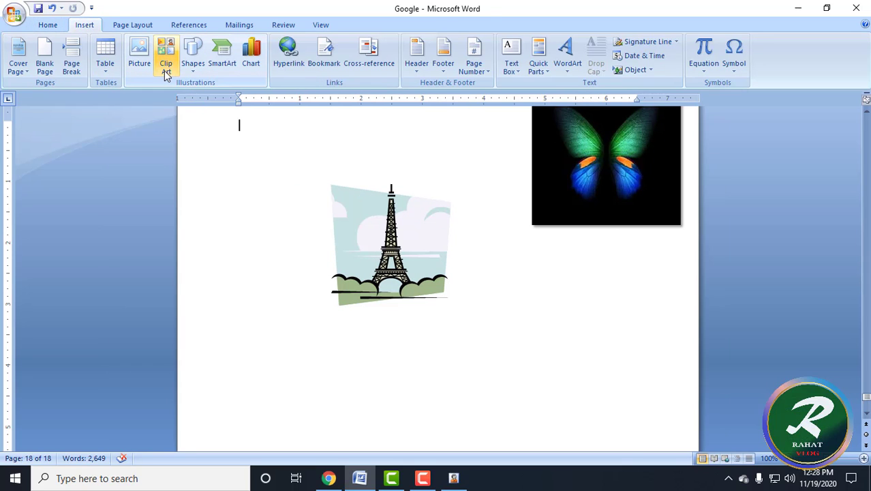
pyautogui.click(164, 70)
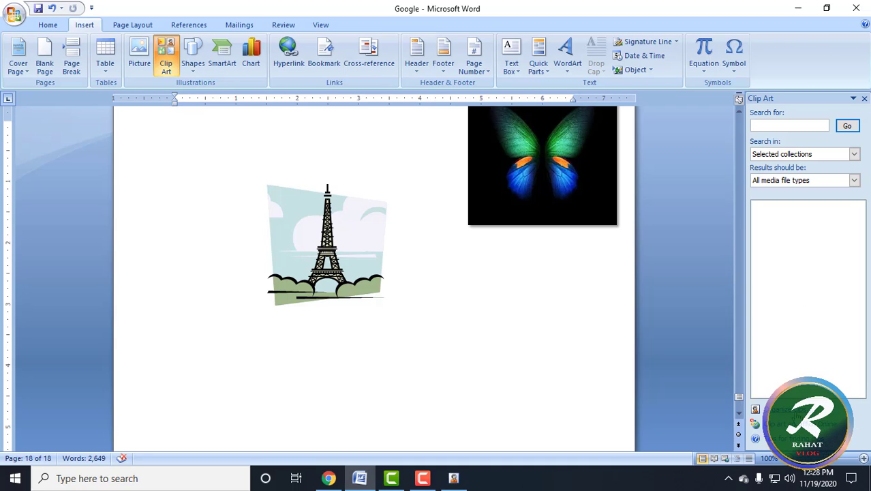
pyautogui.click(785, 409)
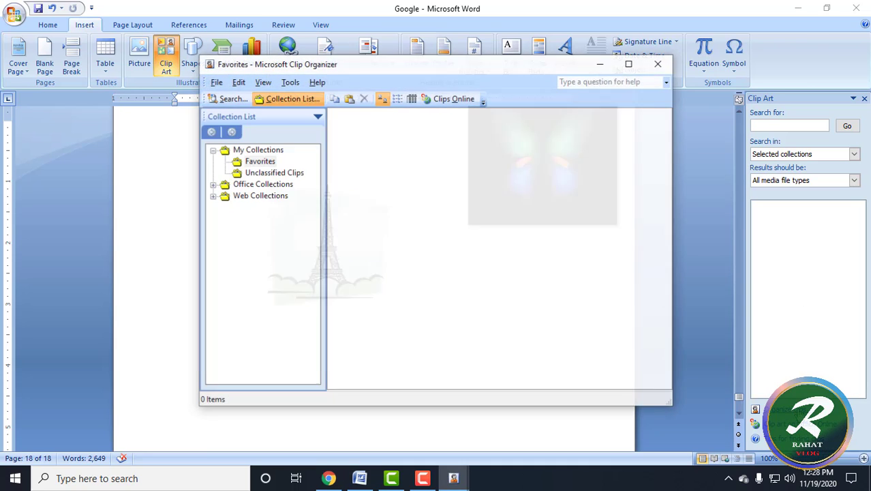
# Insert the raised-arms silhouette clip from the Emotions folder of Office Collections into the document.
pyautogui.click(212, 185)
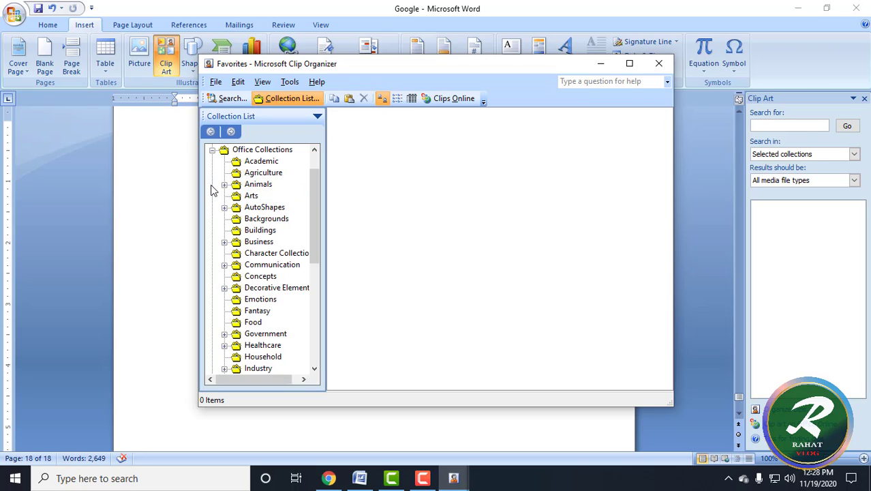
pyautogui.click(269, 305)
pyautogui.click(429, 151)
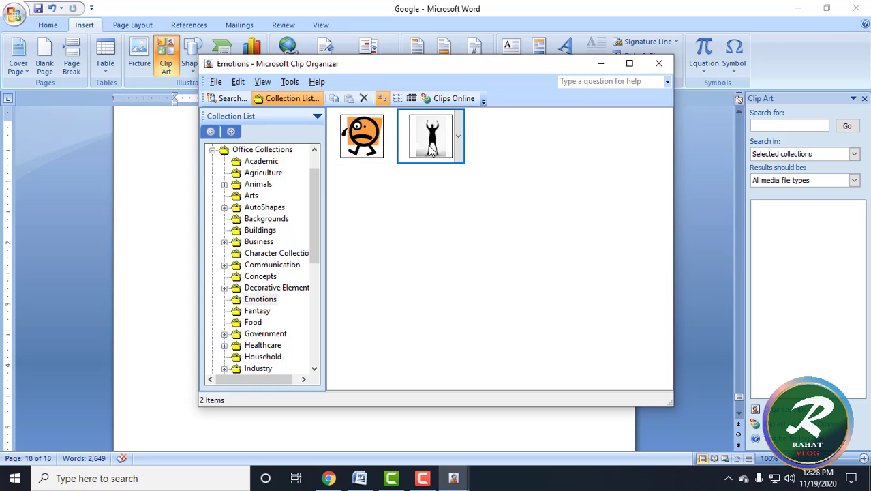
pyautogui.moveTo(198, 301); pyautogui.dragTo(163, 279)
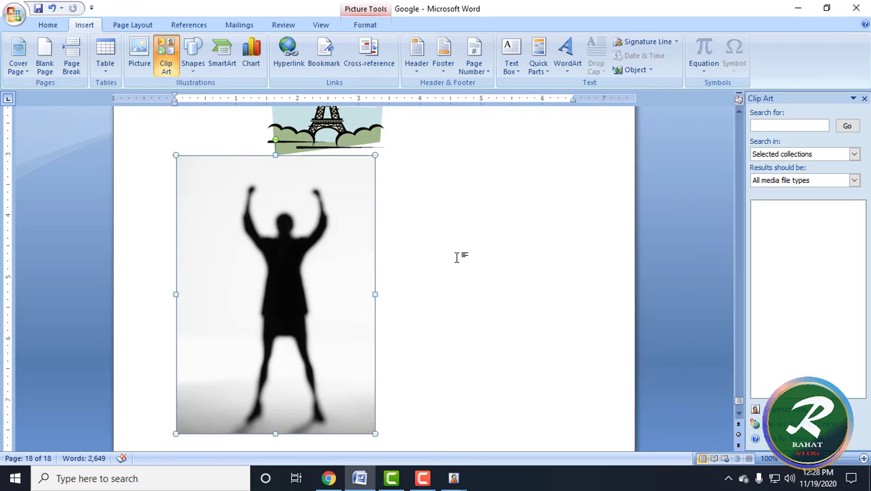
# Shrink the silhouette picture from its corner and set its text wrapping to Tight.
pyautogui.moveTo(375, 433); pyautogui.dragTo(323, 300)
pyautogui.rightClick(307, 265)
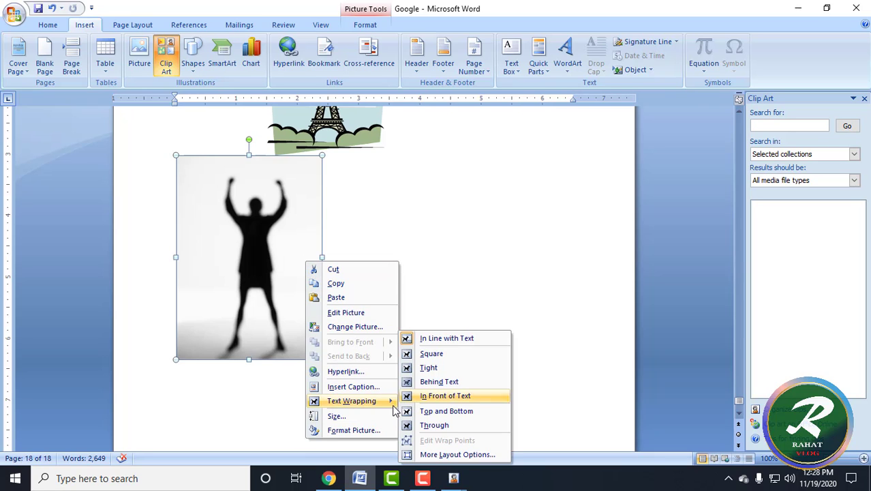
pyautogui.rightClick(248, 230)
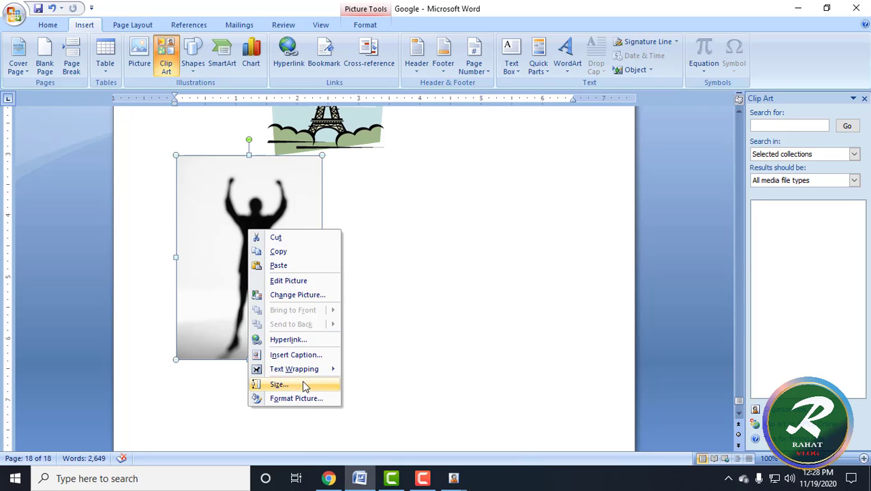
pyautogui.moveTo(311, 370)
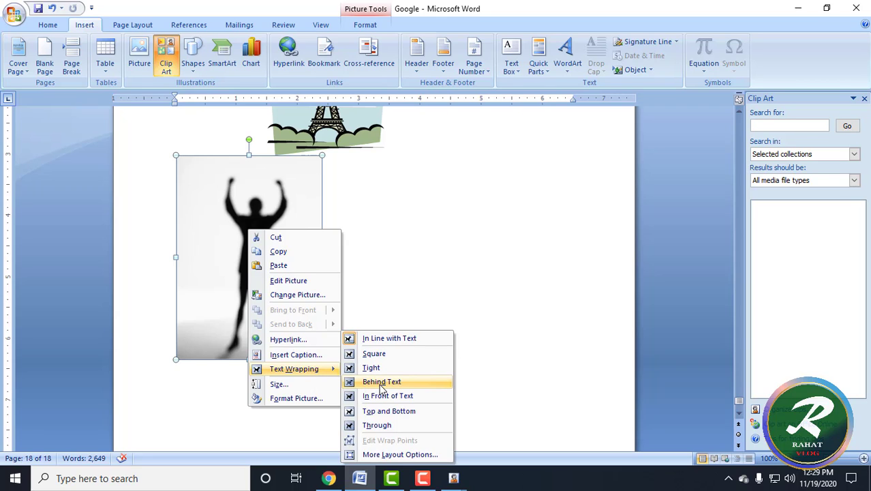
pyautogui.click(390, 367)
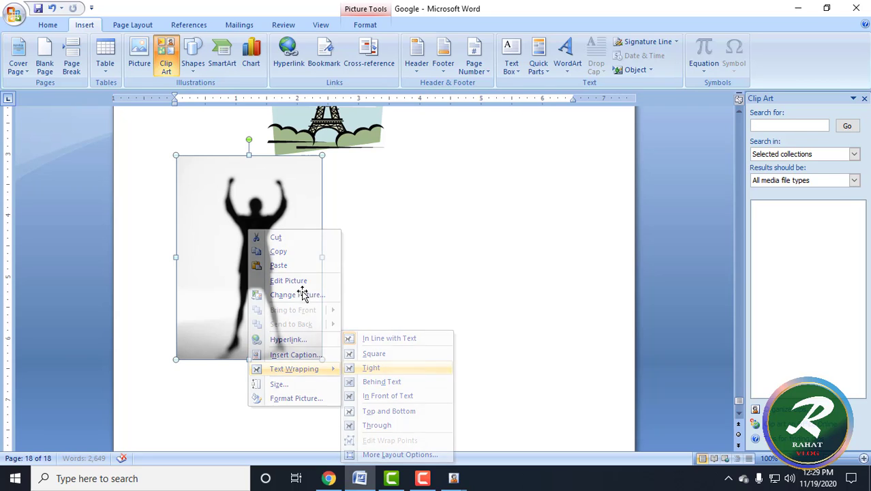
# Move the silhouette picture to the right half of the page, reduce its height, and place it below the butterfly picture.
pyautogui.moveTo(302, 293); pyautogui.dragTo(554, 325)
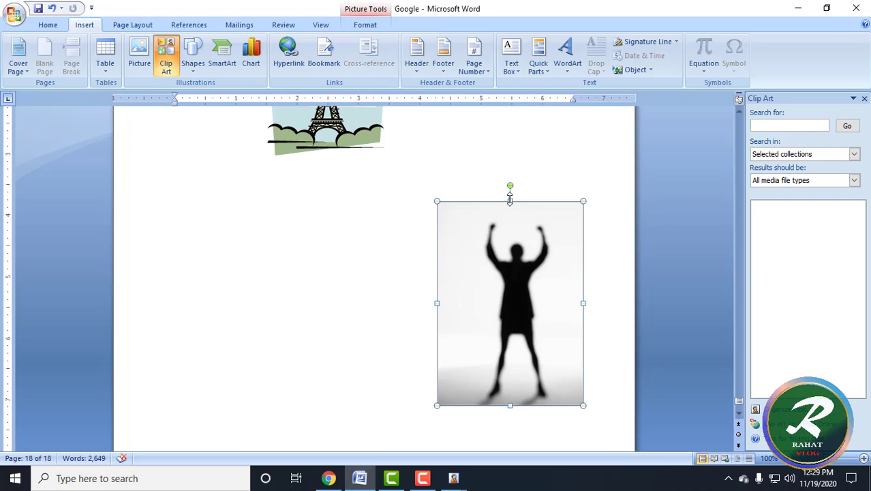
pyautogui.moveTo(510, 200); pyautogui.dragTo(513, 272)
pyautogui.moveTo(514, 322); pyautogui.dragTo(524, 145)
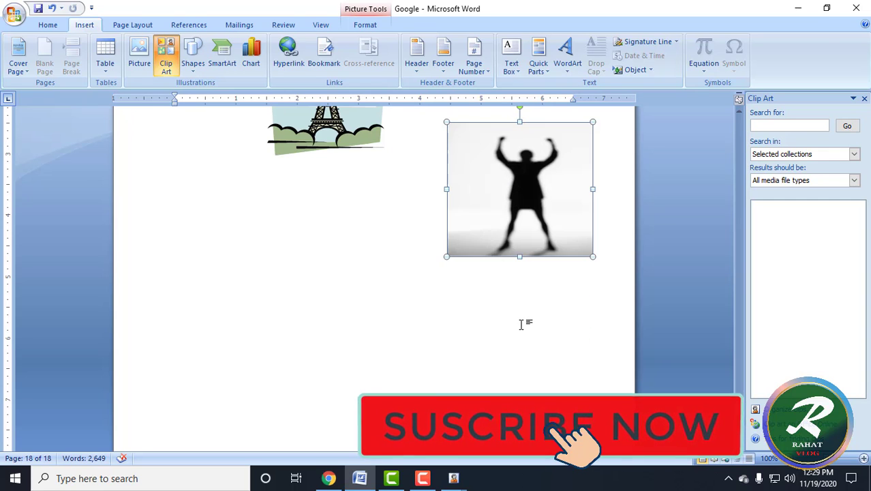
pyautogui.click(330, 217)
# Move the Eiffel Tower clip toward the page's upper-left area and shift the silhouette picture toward the page centre.
pyautogui.scroll(4, 332, 232)
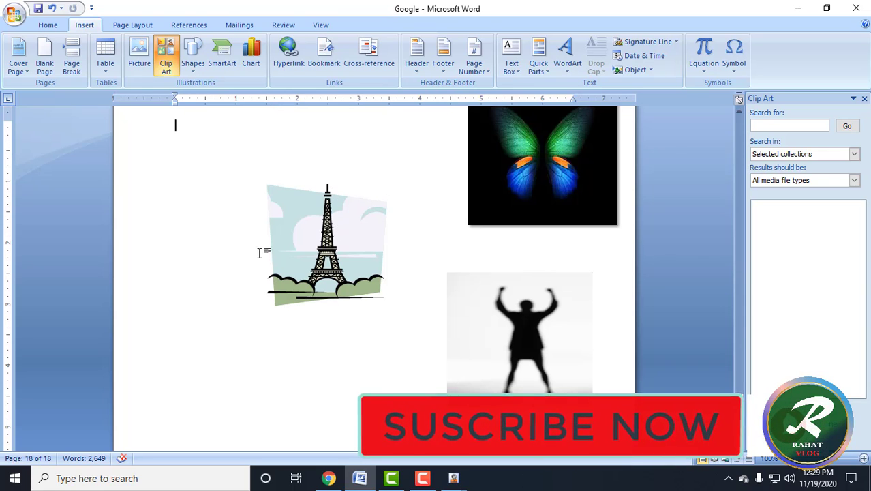
pyautogui.click(296, 241)
pyautogui.moveTo(296, 241); pyautogui.dragTo(224, 216)
pyautogui.moveTo(520, 353); pyautogui.dragTo(442, 336)
pyautogui.moveTo(287, 233); pyautogui.dragTo(280, 215)
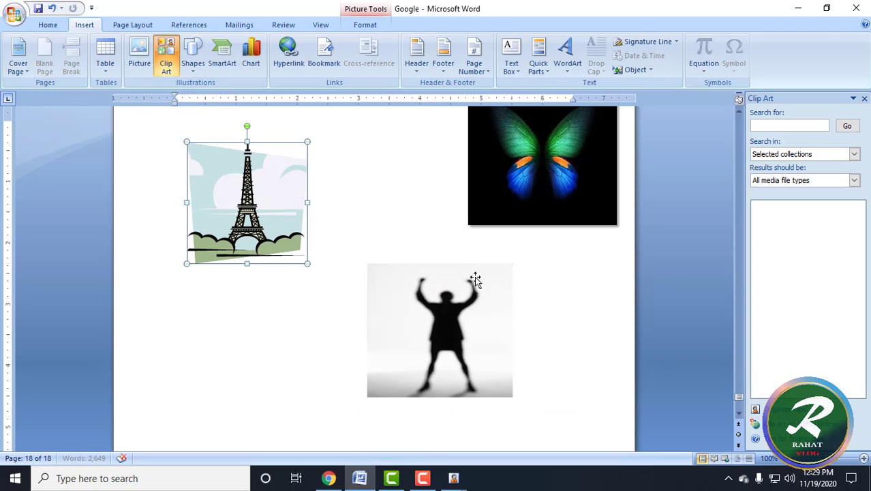
# Draw a rectangle about 1.83" high and 2.16" wide below the Eiffel Tower, and an oval between the tower and the butterfly.
pyautogui.click(194, 72)
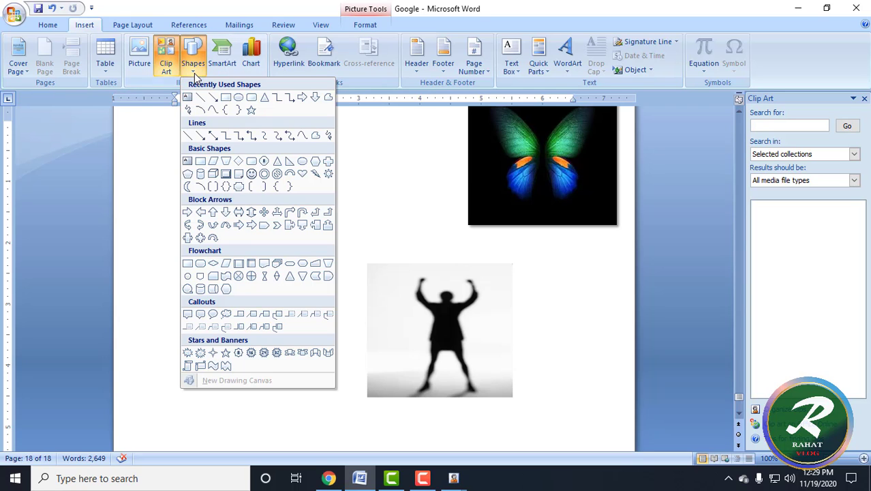
pyautogui.click(228, 99)
pyautogui.moveTo(178, 298); pyautogui.dragTo(310, 411)
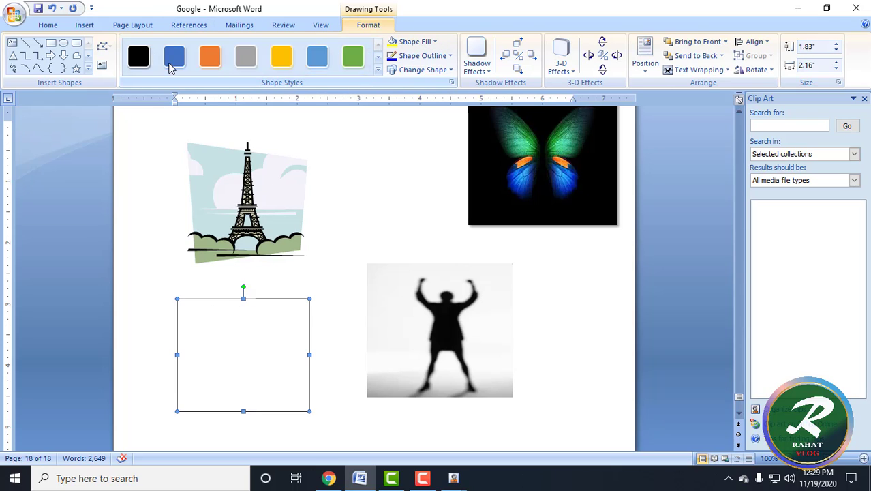
pyautogui.click(63, 44)
pyautogui.moveTo(331, 126); pyautogui.dragTo(421, 237)
# Draw two straight horizontal lines below the rectangle, the upper about 7" long and the lower about 6.74" long.
pyautogui.click(86, 26)
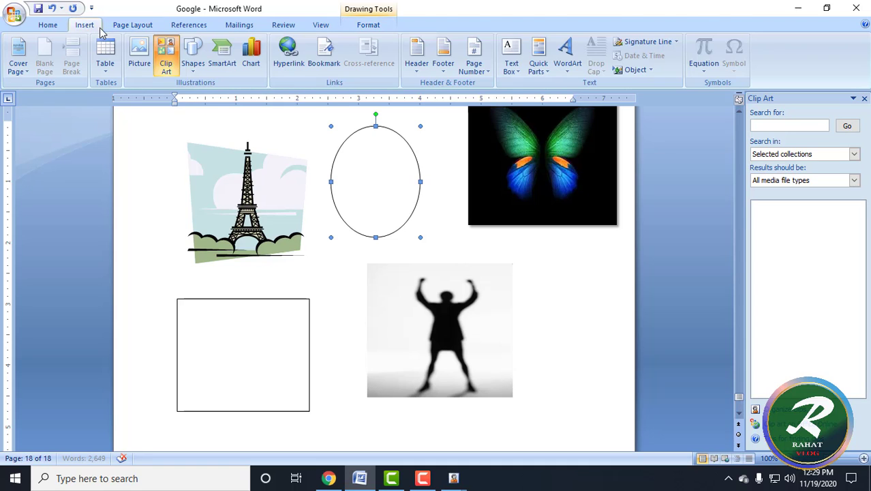
pyautogui.click(128, 29)
pyautogui.click(85, 25)
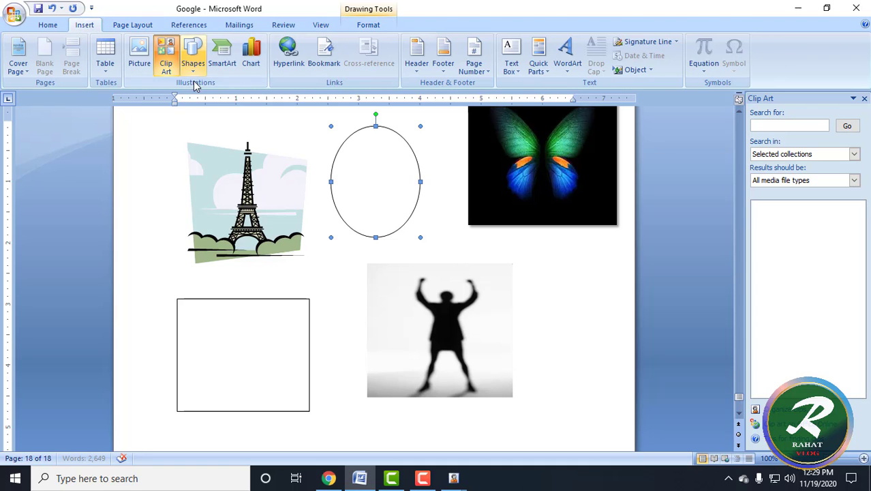
pyautogui.click(192, 58)
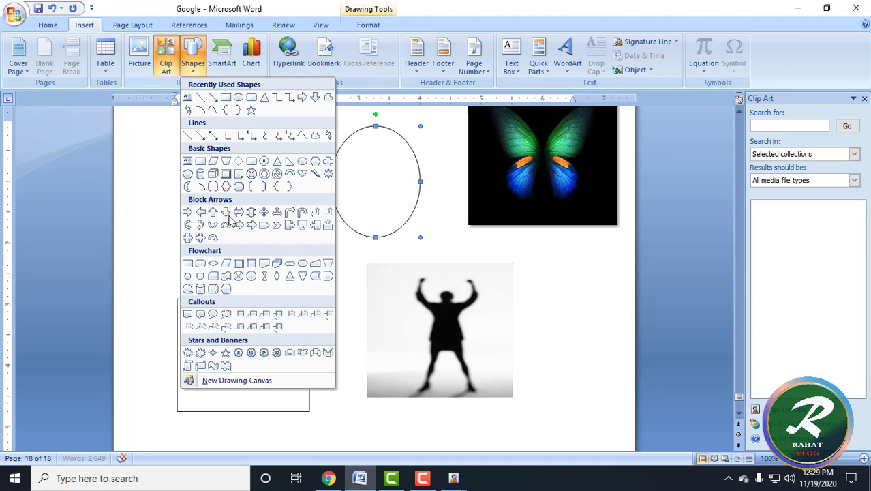
pyautogui.click(188, 136)
pyautogui.scroll(-4, 378, 360)
pyautogui.moveTo(172, 349); pyautogui.dragTo(585, 319)
pyautogui.press('shift')
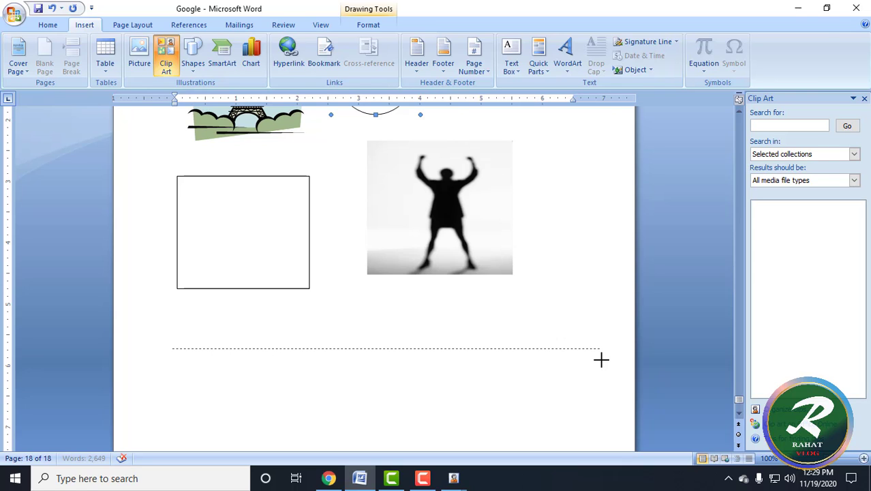
pyautogui.moveTo(601, 360); pyautogui.dragTo(602, 364)
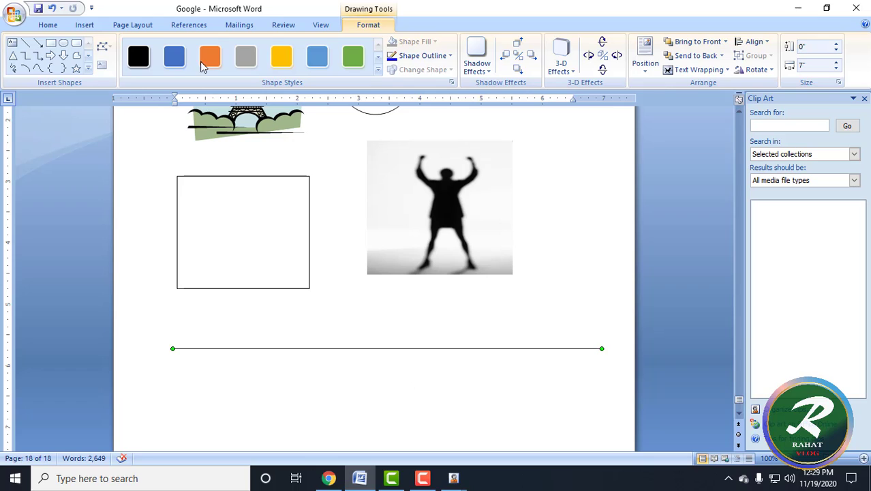
pyautogui.click(24, 42)
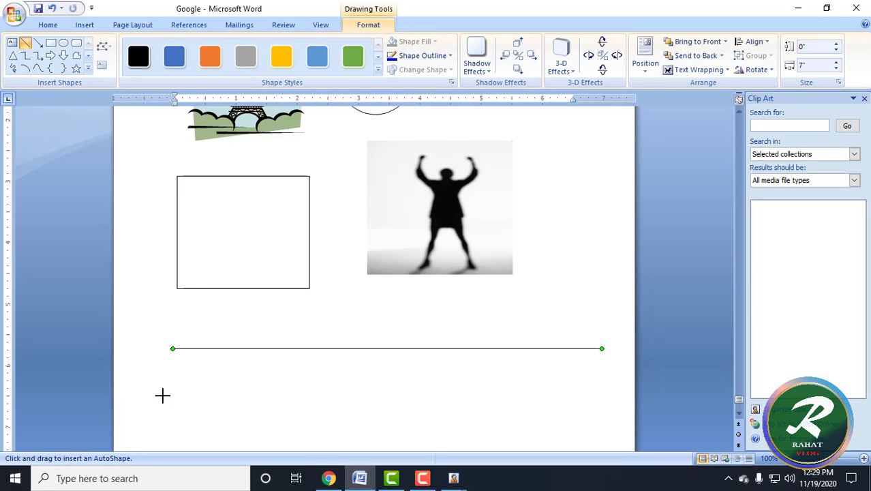
pyautogui.moveTo(162, 395); pyautogui.dragTo(576, 395)
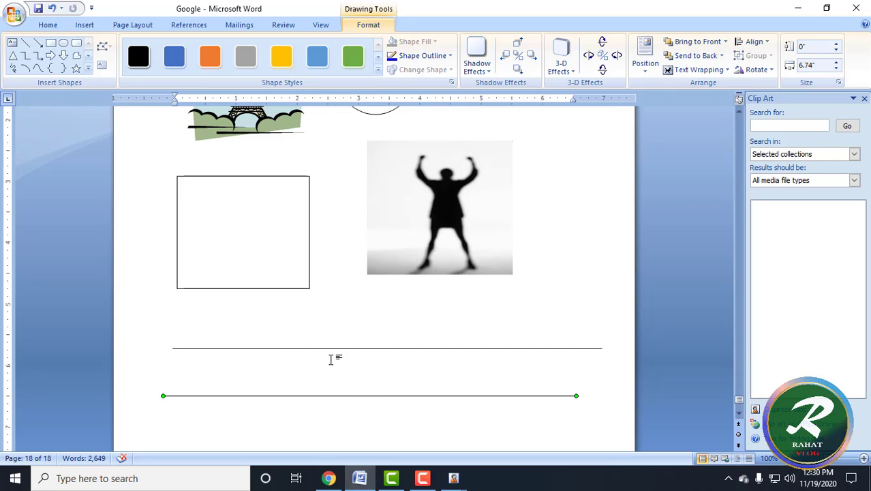
# Draw a down arrow about 2.81" high and 2.5" wide, and move it to overlap the rectangle and the silhouette picture.
pyautogui.click(67, 57)
pyautogui.moveTo(330, 148); pyautogui.dragTo(484, 320)
pyautogui.moveTo(416, 244); pyautogui.dragTo(356, 255)
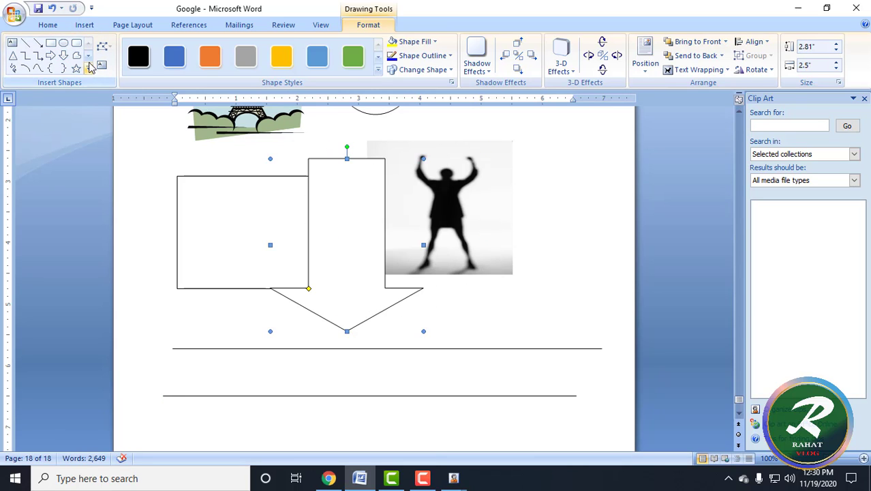
# Insert a Basic Block List SmartArt graphic on the drawing page and hide its text pane.
pyautogui.click(124, 27)
pyautogui.click(83, 26)
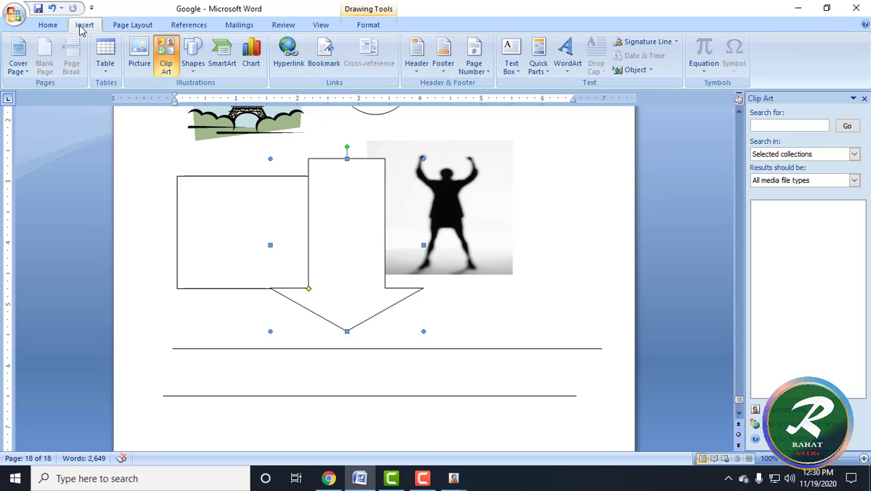
pyautogui.click(228, 71)
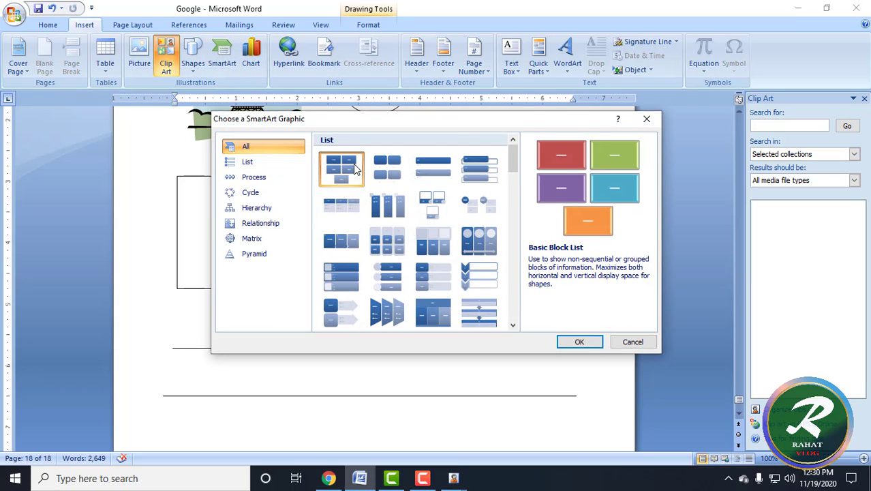
pyautogui.click(580, 342)
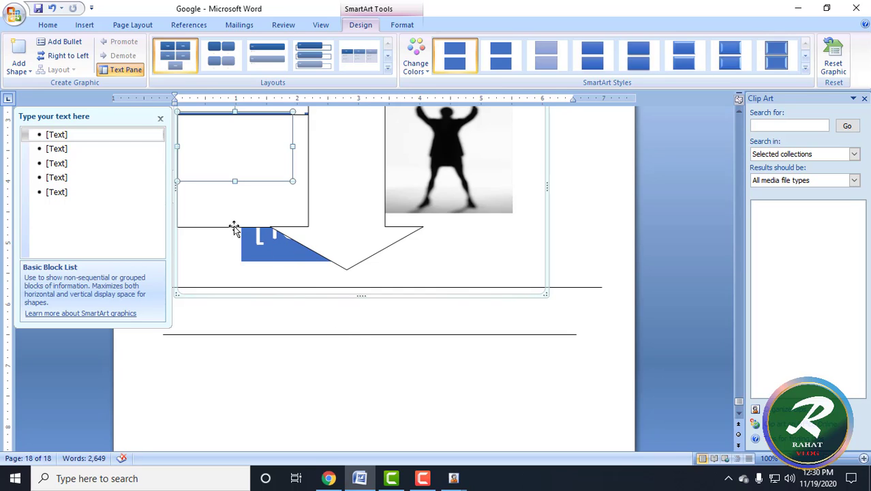
pyautogui.click(161, 118)
pyautogui.click(281, 252)
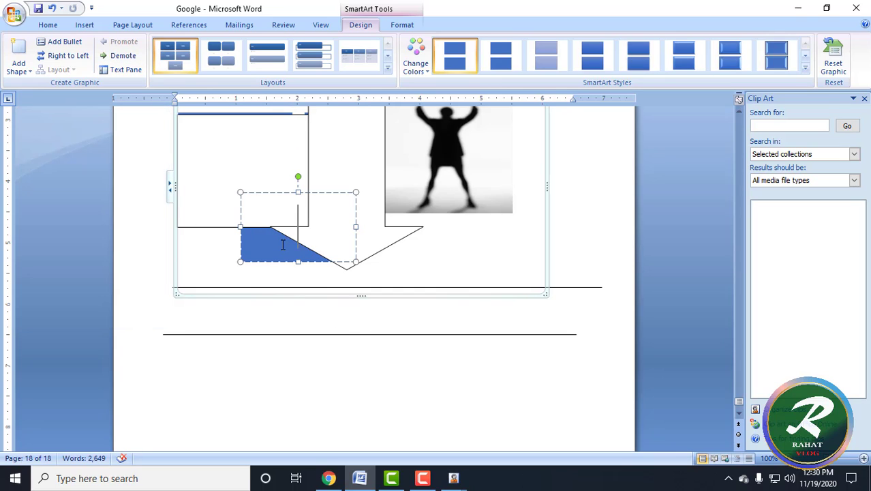
# Place the insertion point on a blank page and insert a Basic Block List SmartArt graphic there.
pyautogui.scroll(-3, 492, 396)
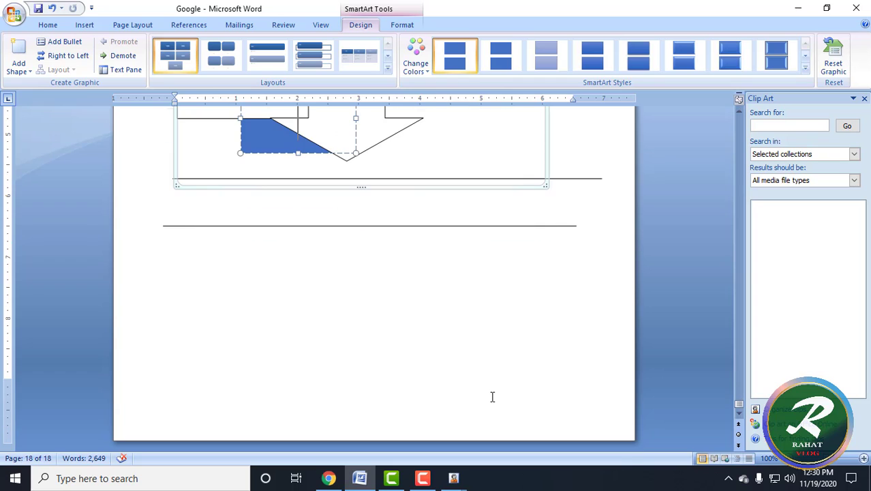
pyautogui.click(440, 259)
pyautogui.scroll(7, 439, 257)
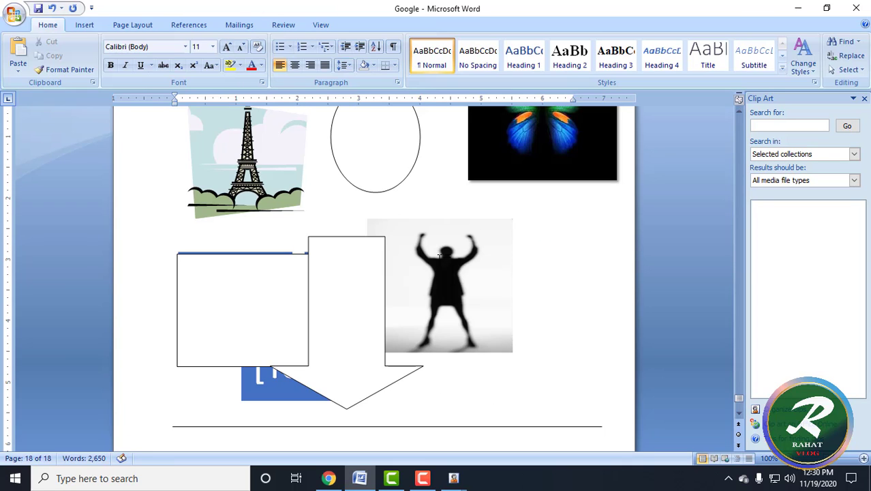
pyautogui.scroll(-15, 440, 255)
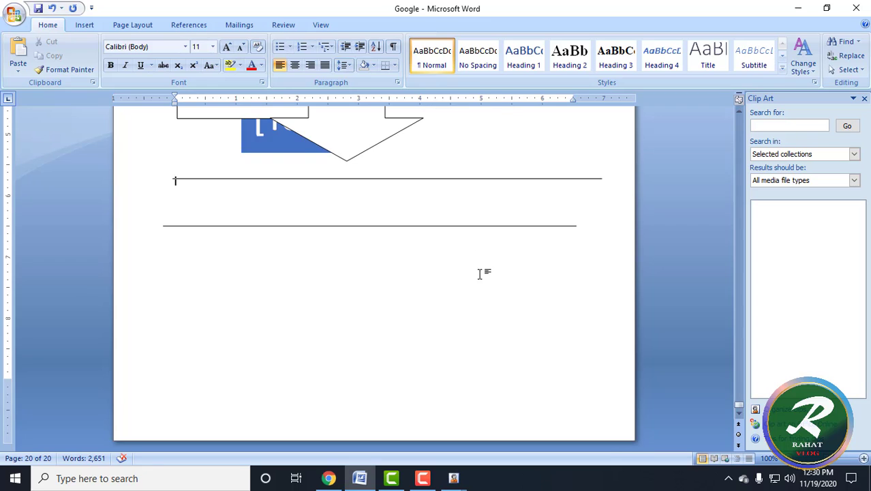
pyautogui.scroll(6, 468, 272)
pyautogui.click(117, 191)
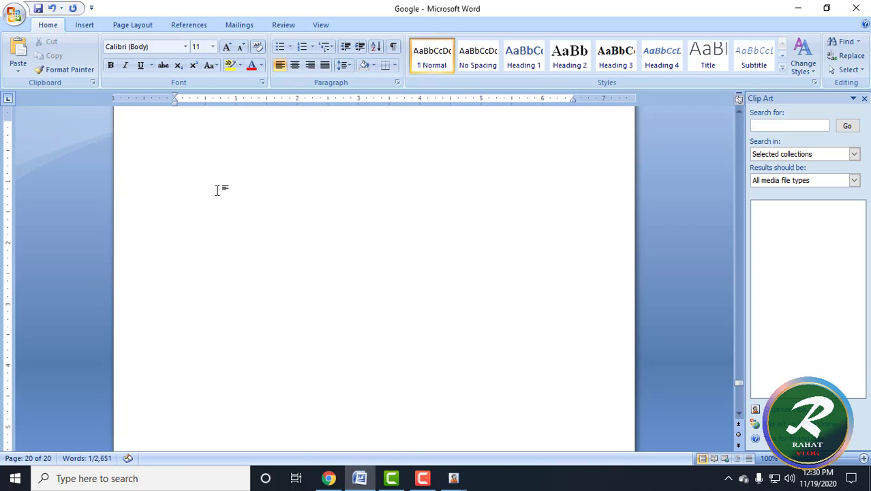
pyautogui.click(218, 189)
pyautogui.scroll(6, 315, 264)
pyautogui.scroll(-2, 307, 306)
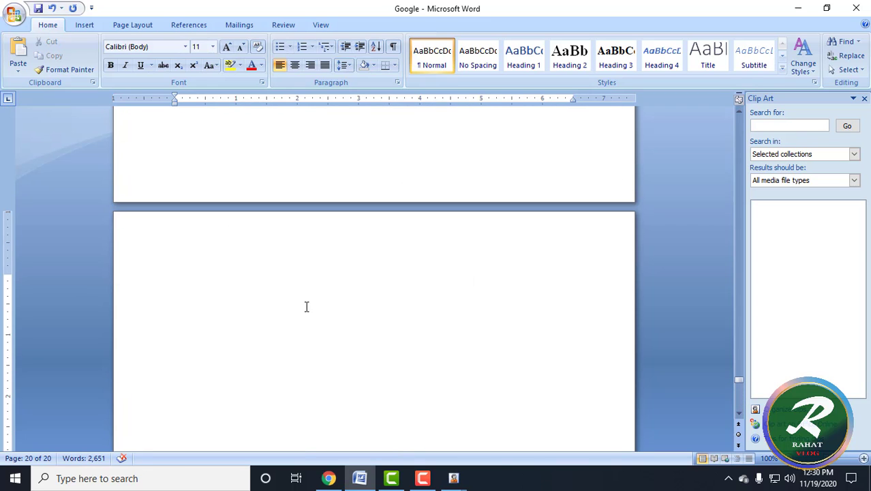
pyautogui.click(96, 25)
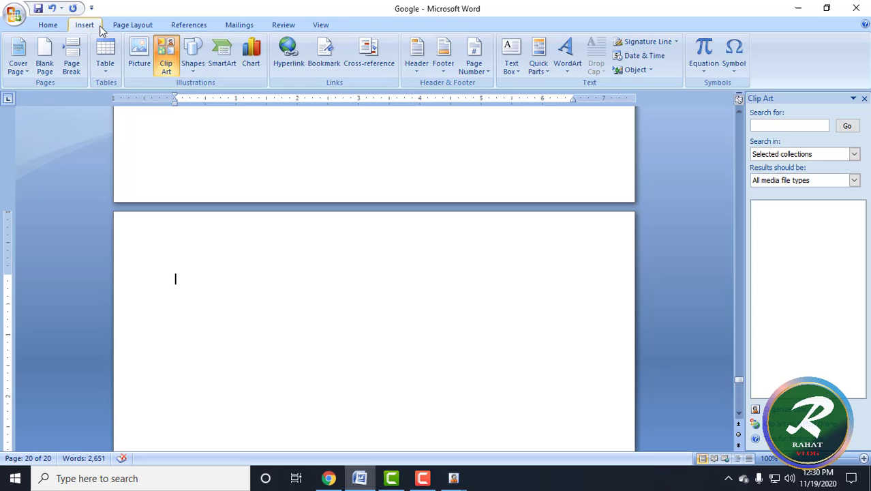
pyautogui.click(229, 73)
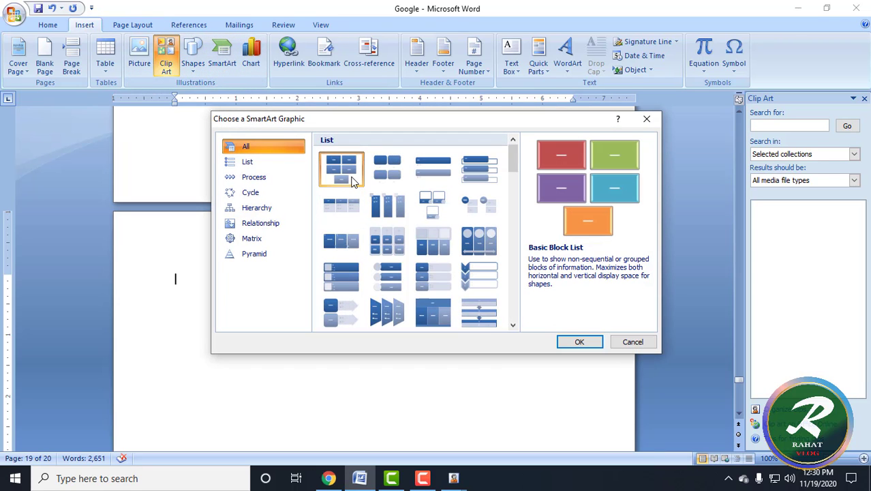
pyautogui.click(579, 342)
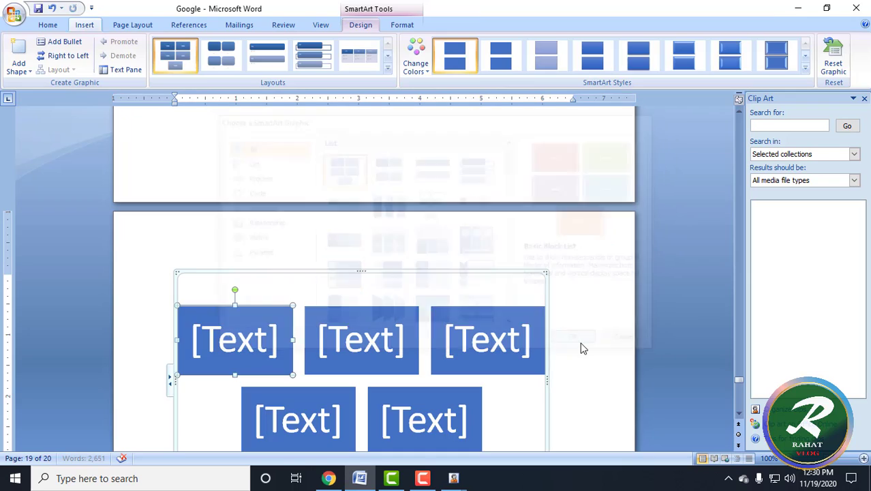
# Enter 32 in the last block and 6116 in the third block of the SmartArt graphic.
pyautogui.click(235, 344)
pyautogui.scroll(-3, 340, 353)
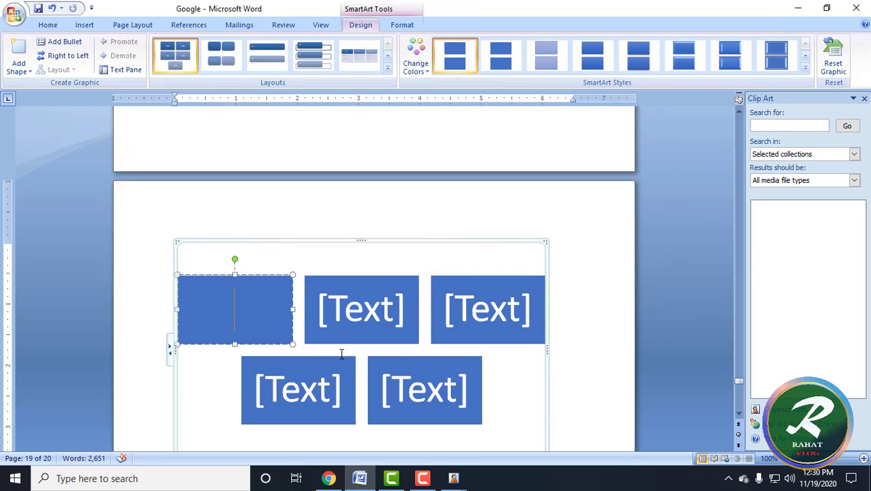
pyautogui.click(382, 252)
pyautogui.click(515, 255)
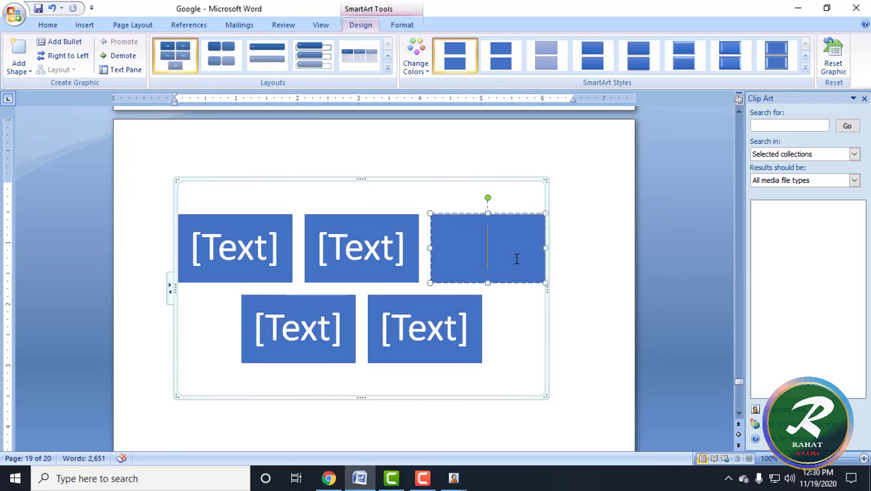
pyautogui.click(312, 330)
pyautogui.click(444, 337)
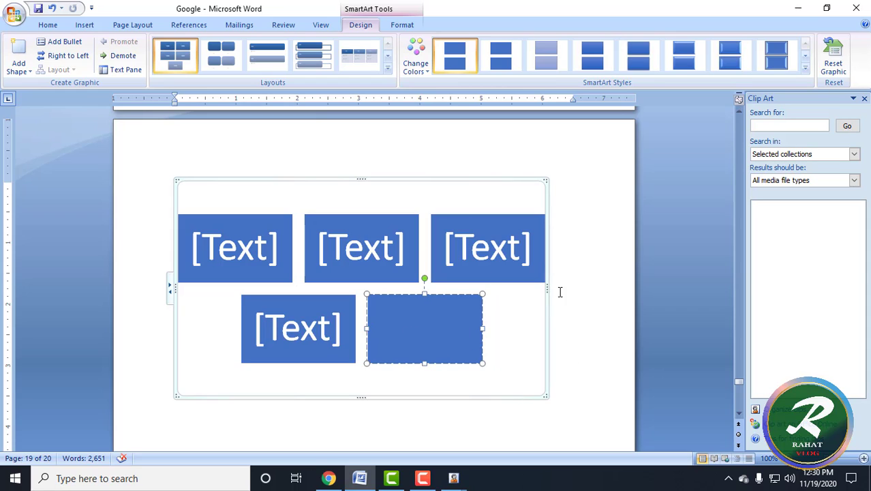
pyautogui.write('32')
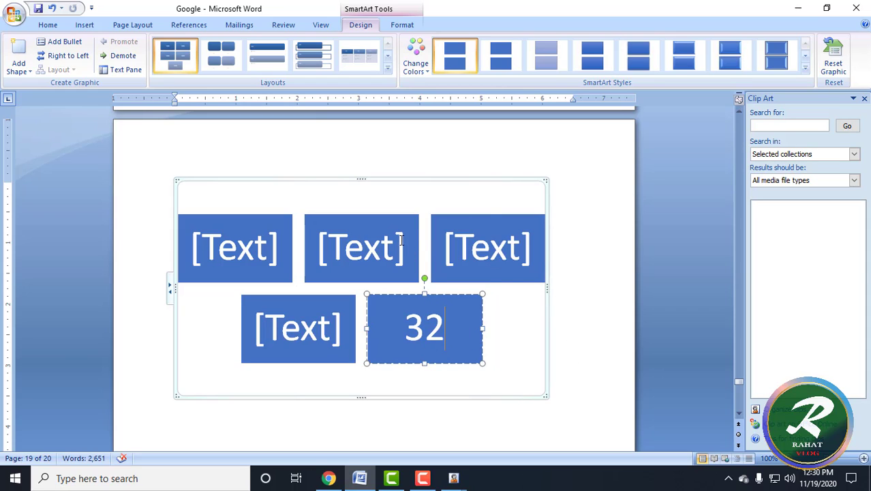
pyautogui.click(467, 247)
pyautogui.write('6116')
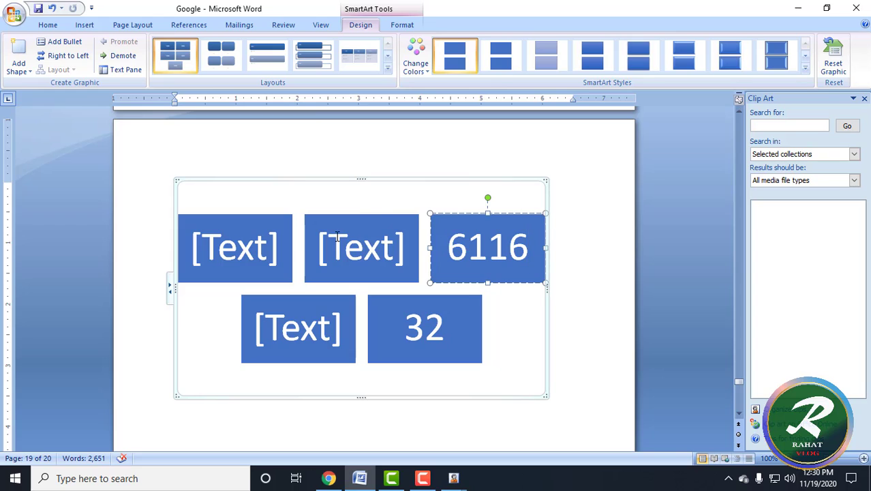
pyautogui.click(337, 236)
pyautogui.scroll(-3, 489, 363)
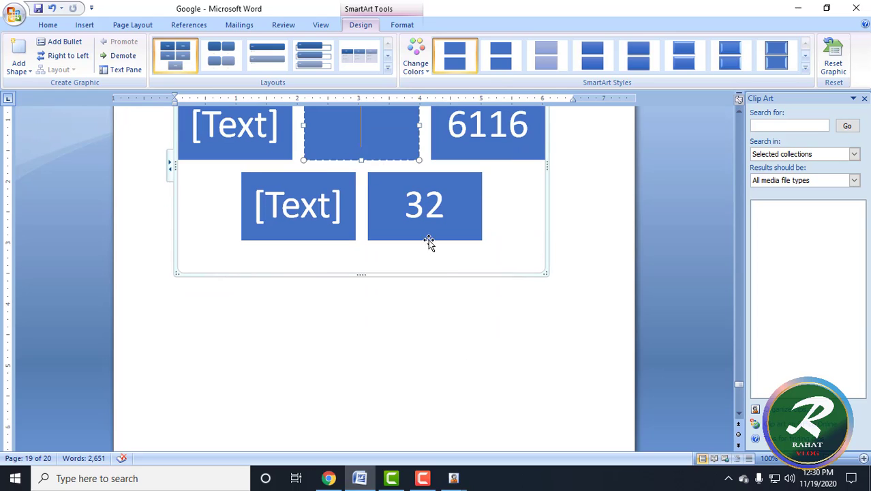
# Change the SmartArt layout to Picture Caption List and apply the first glossy, bevelled 3-D style.
pyautogui.click(310, 58)
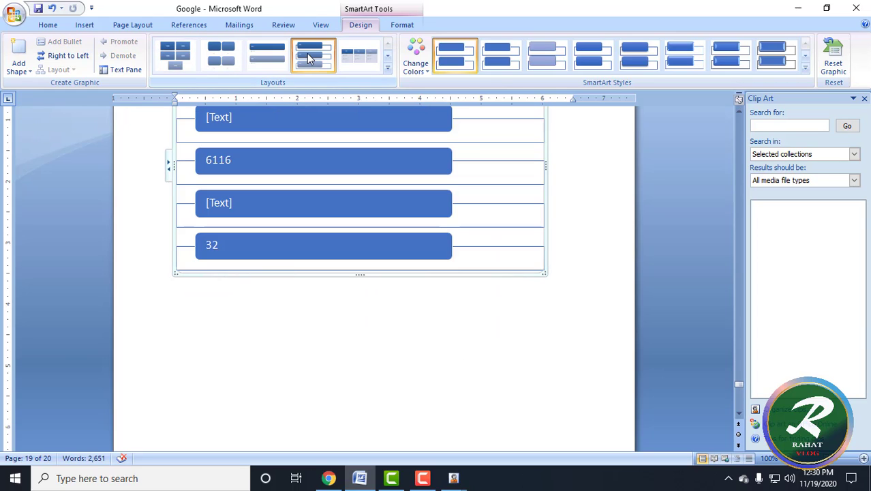
pyautogui.click(225, 65)
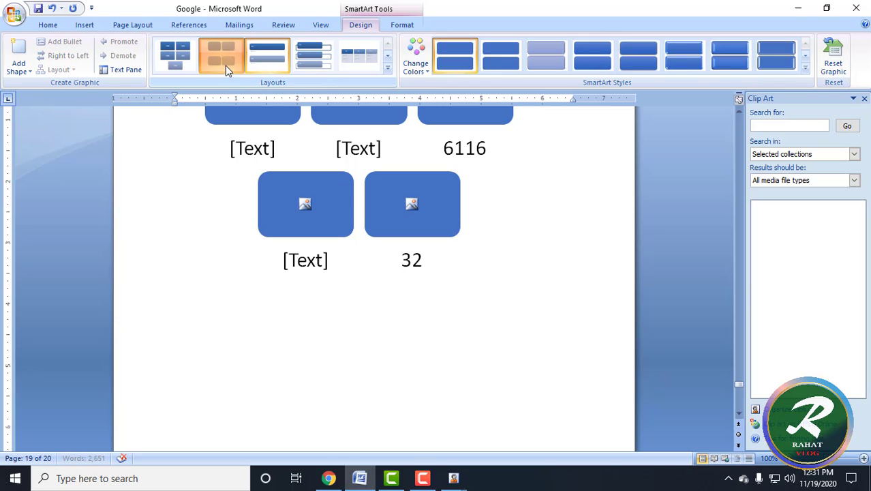
pyautogui.click(686, 59)
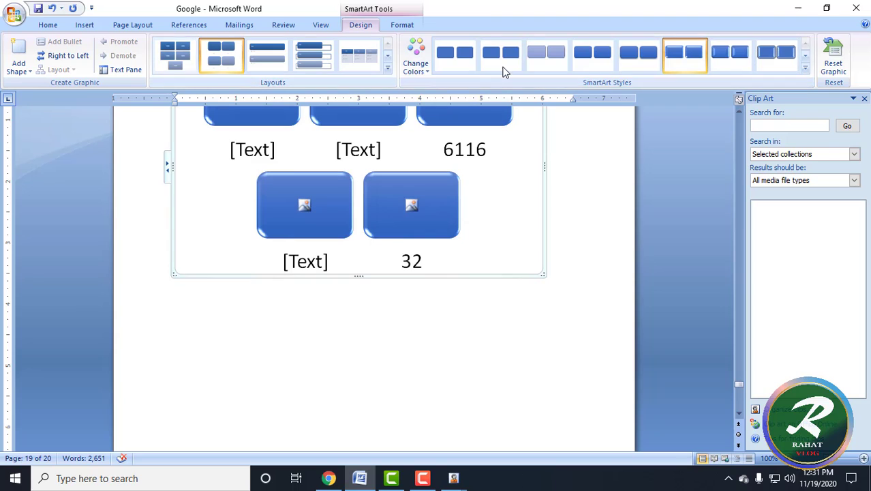
# Recolor the SmartArt with the third Colorful scheme, grey to red, and apply the first outlined WordArt style to its text.
pyautogui.click(420, 66)
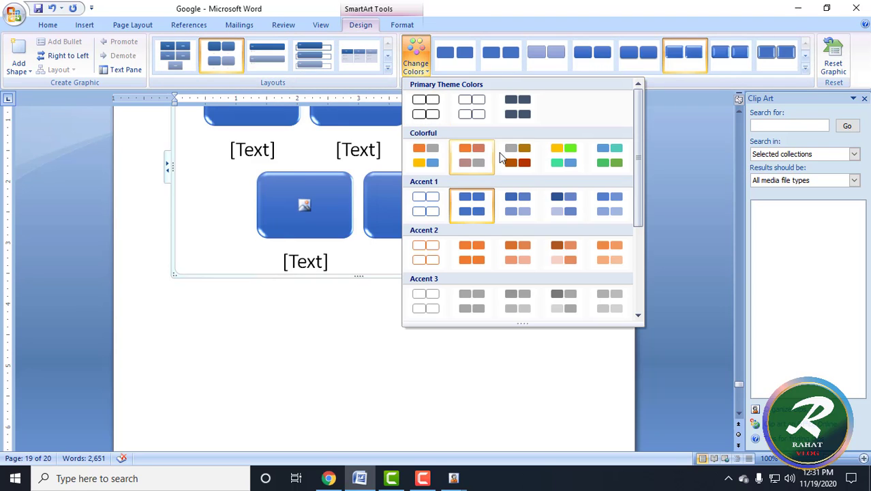
pyautogui.click(517, 155)
pyautogui.scroll(3, 343, 263)
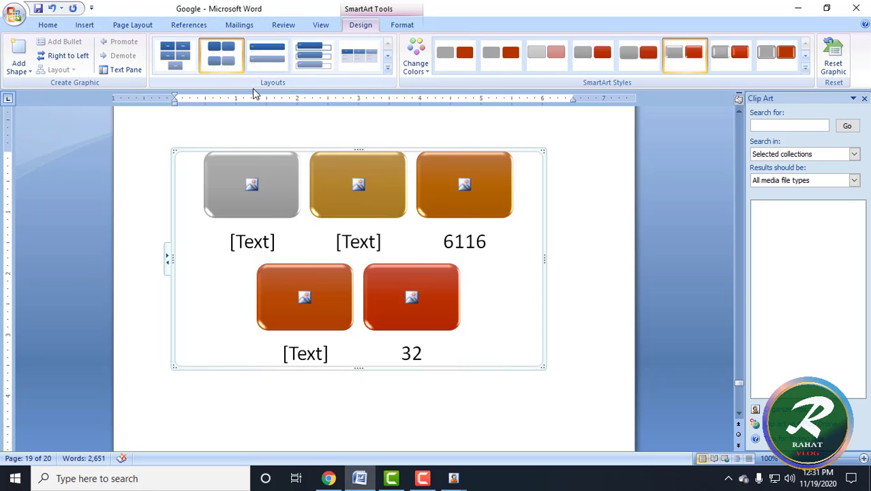
pyautogui.click(398, 26)
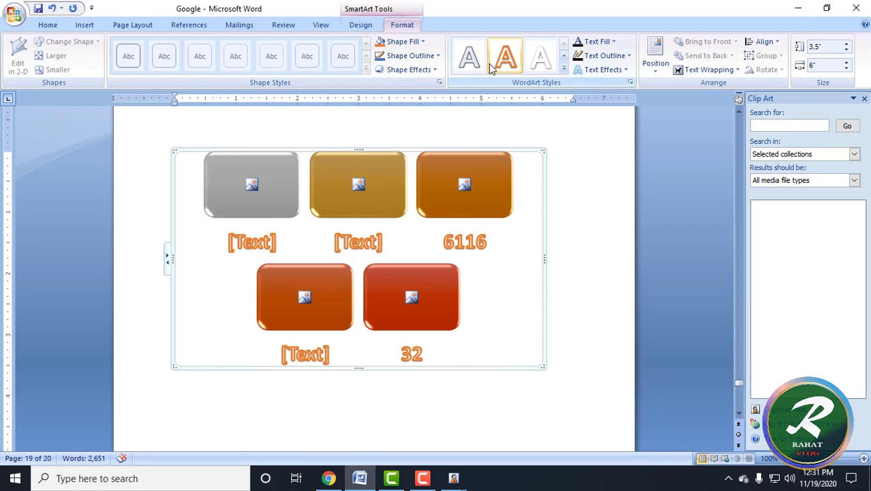
pyautogui.click(469, 58)
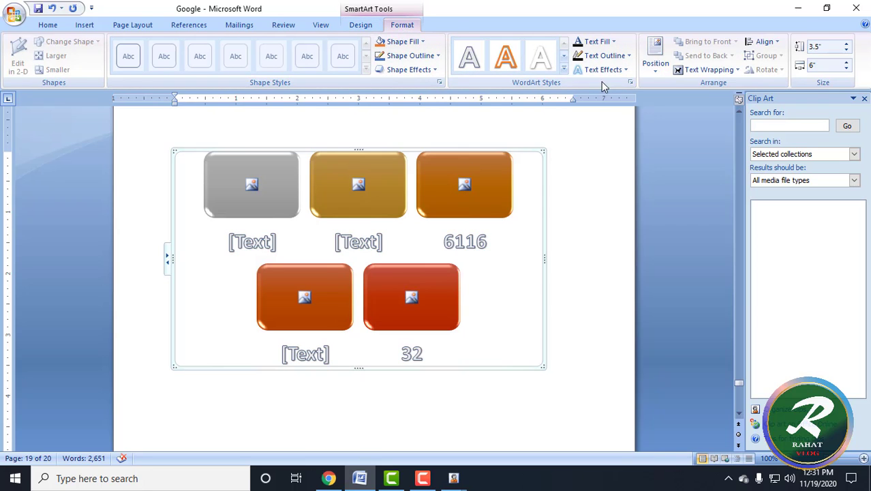
# Browse the SmartArt categories and insert a Basic Cycle graphic in place of the selected picture caption list.
pyautogui.click(131, 27)
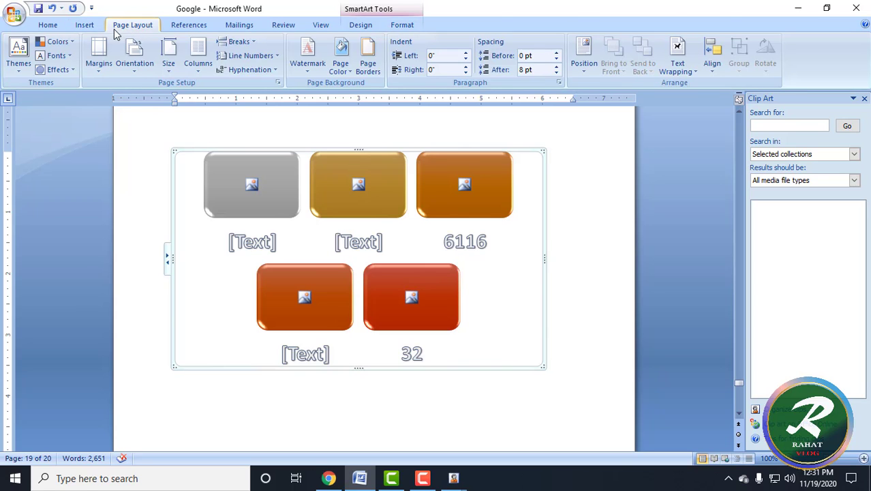
pyautogui.click(92, 27)
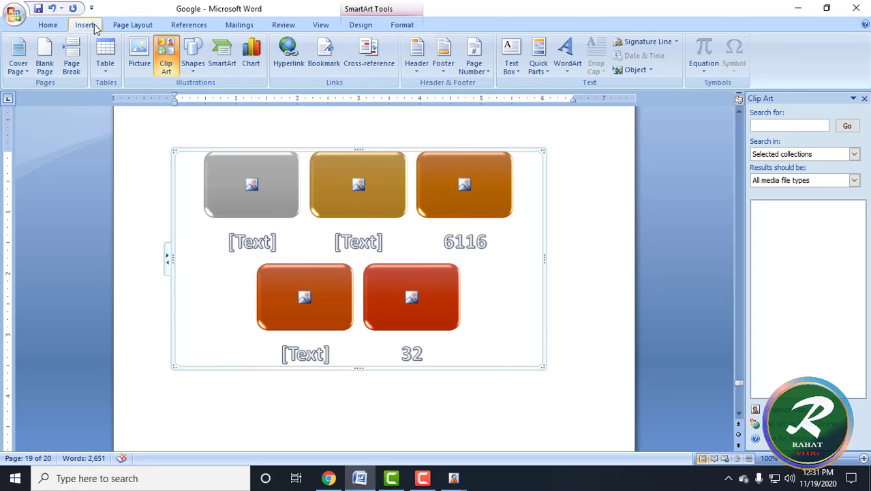
pyautogui.click(223, 68)
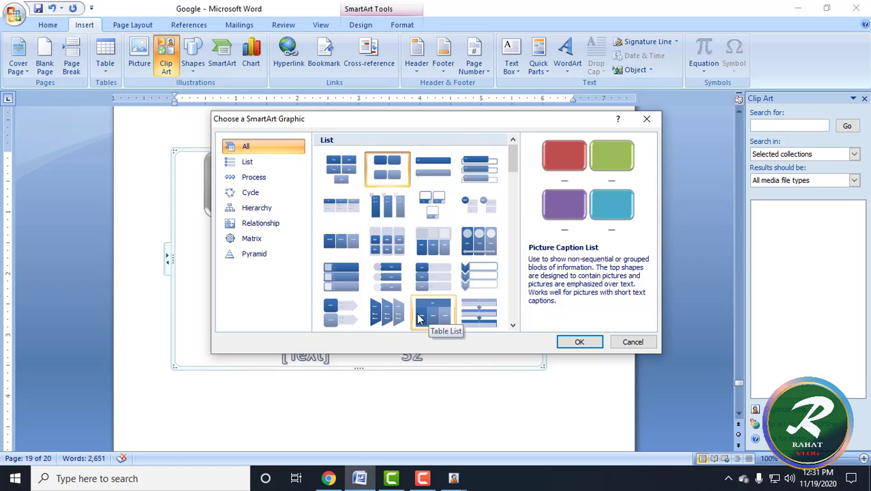
pyautogui.scroll(-10, 423, 284)
pyautogui.scroll(-5, 405, 290)
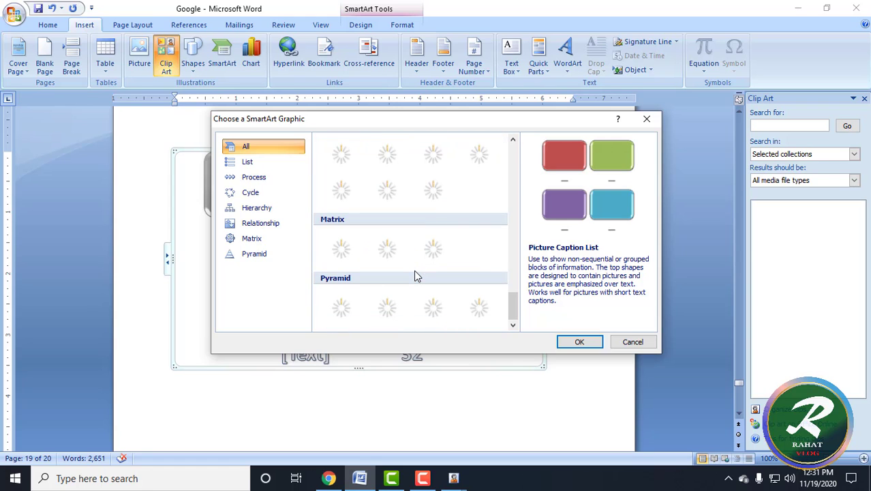
pyautogui.click(262, 167)
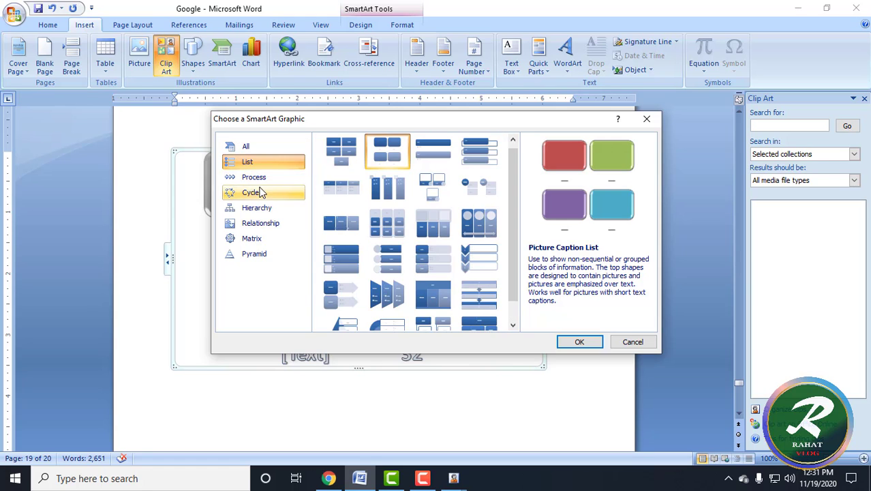
pyautogui.click(262, 179)
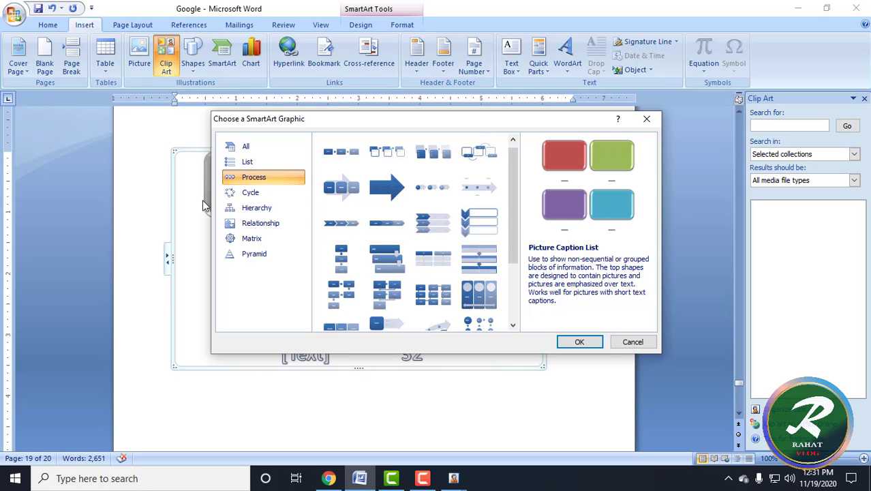
pyautogui.click(261, 194)
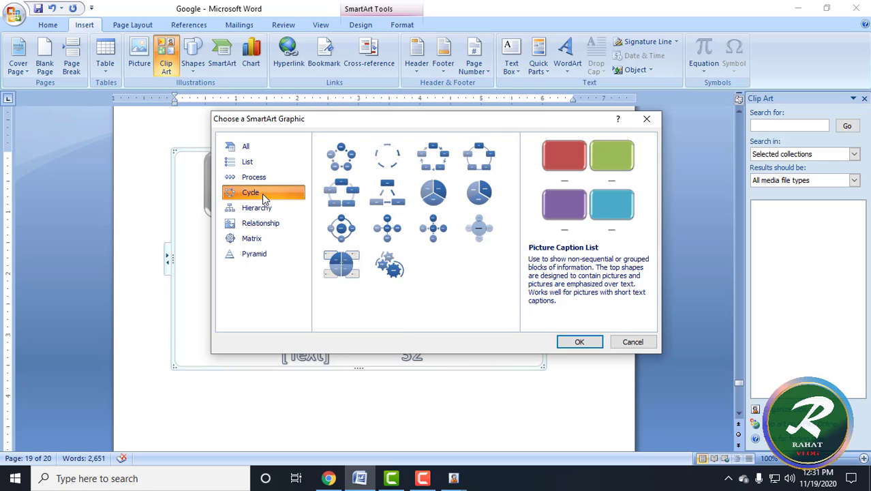
pyautogui.click(349, 163)
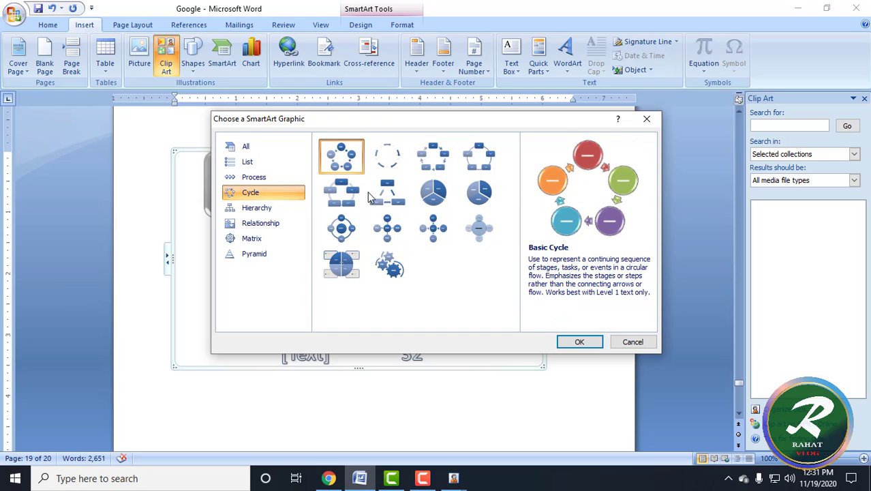
pyautogui.click(578, 342)
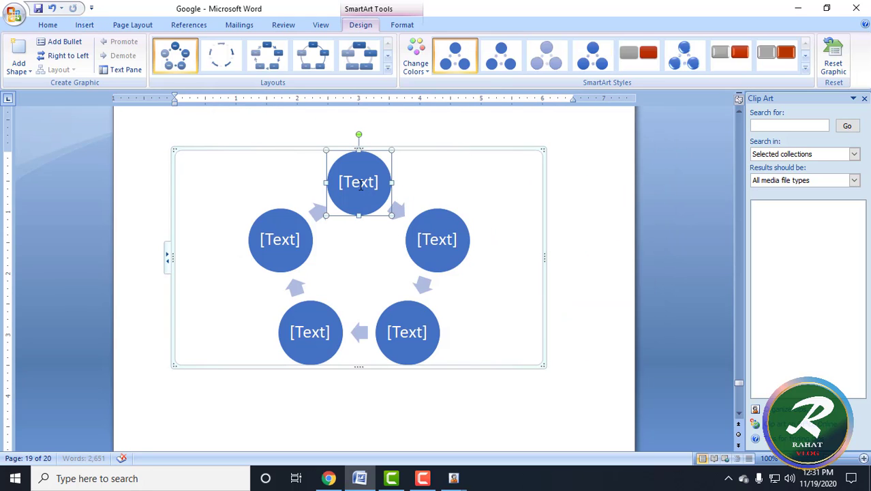
# Try several SmartArt styles on the cycle graphic, ending with the first glossy 3-D style.
pyautogui.click(359, 181)
pyautogui.click(442, 239)
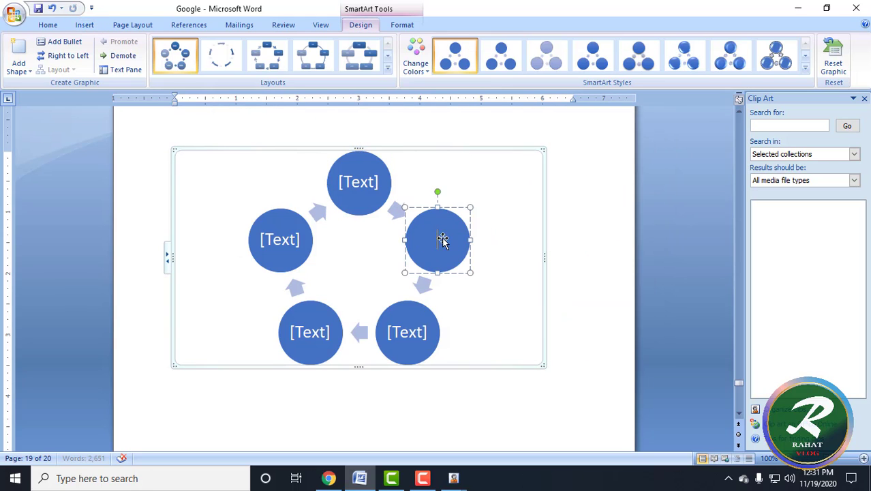
pyautogui.click(354, 184)
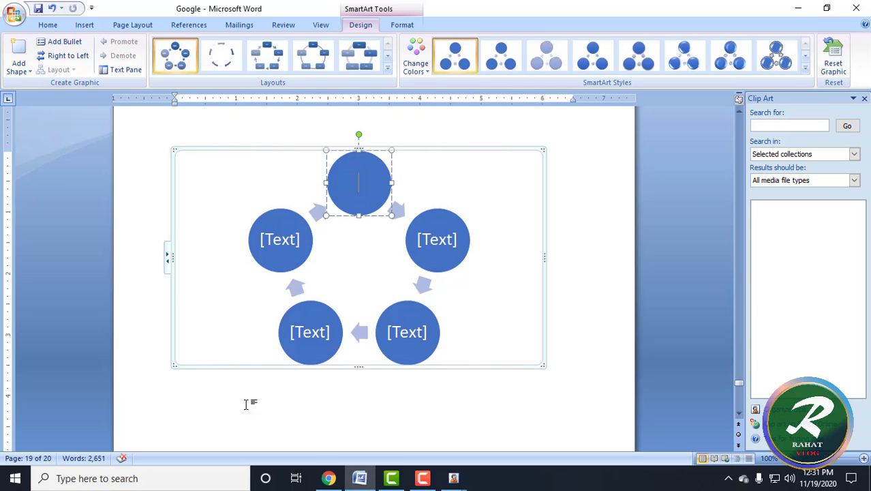
pyautogui.scroll(-3, 259, 368)
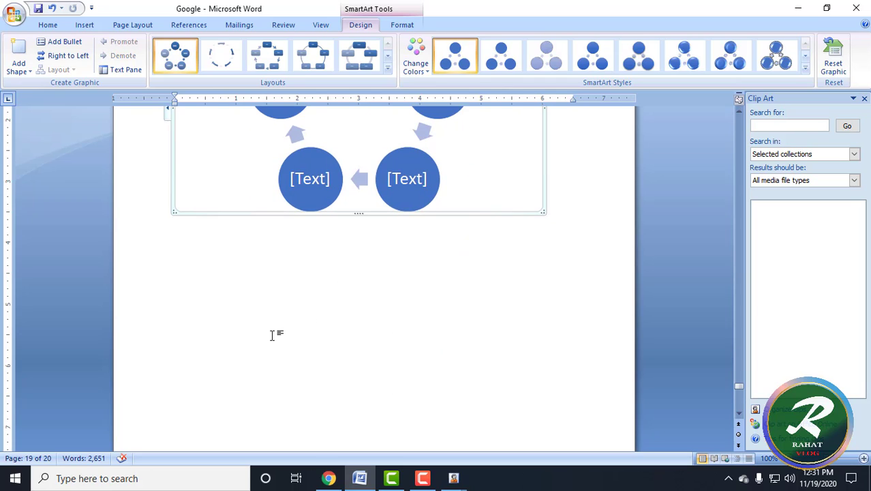
pyautogui.click(493, 56)
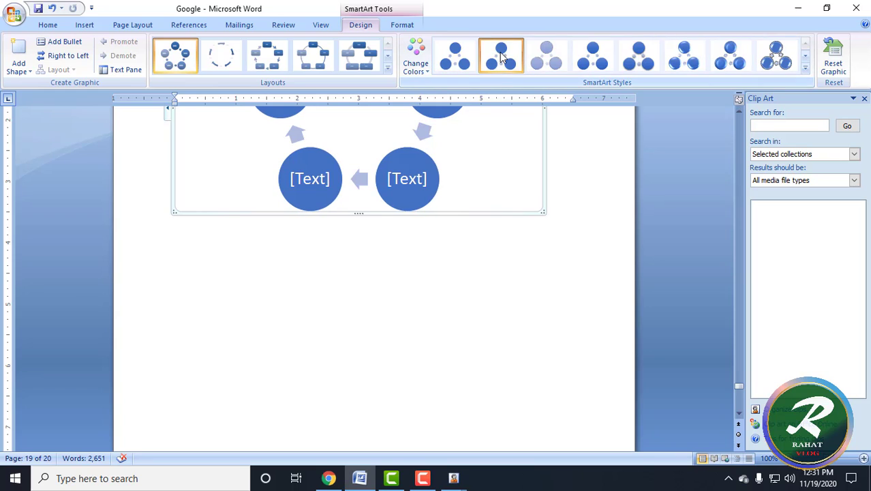
pyautogui.click(545, 54)
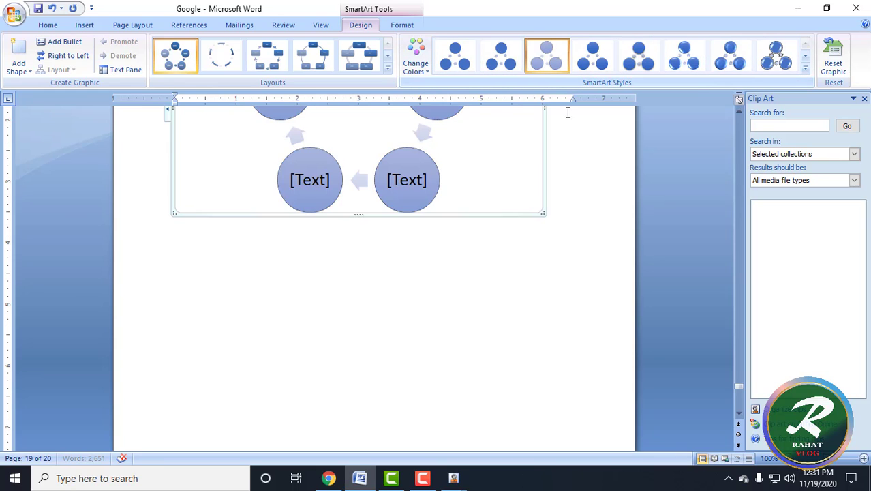
pyautogui.click(640, 51)
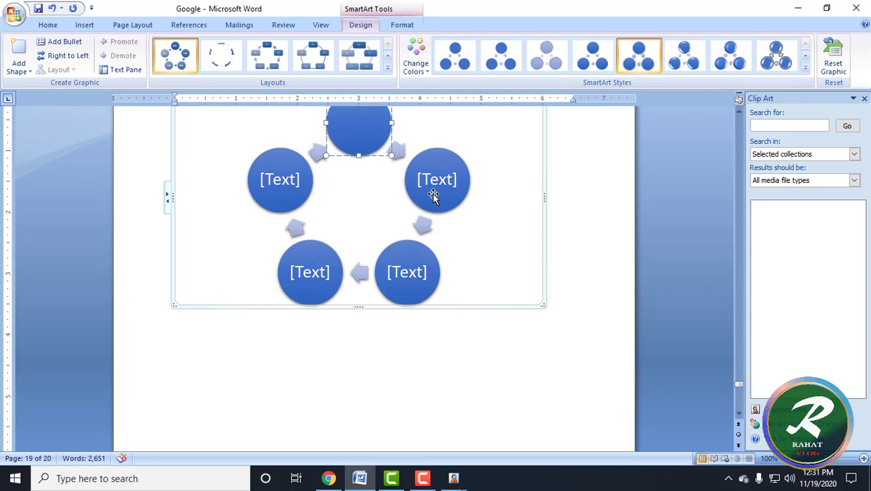
pyautogui.click(685, 56)
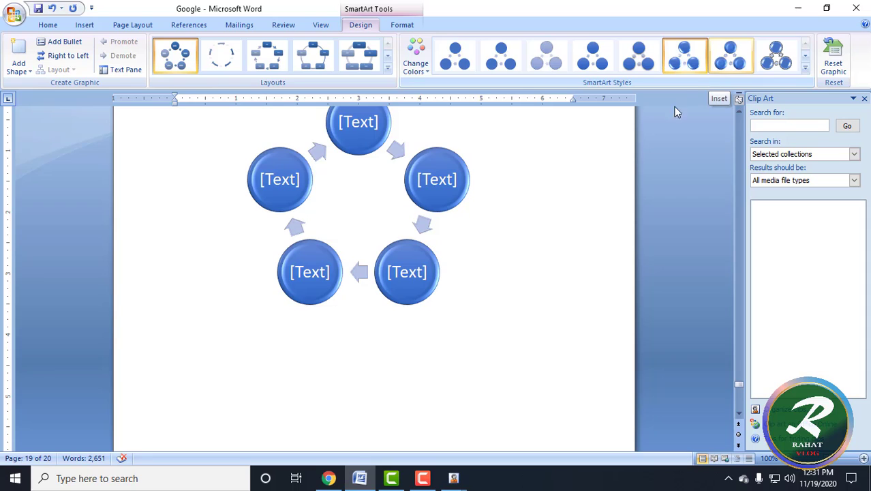
# Insert a 3-D 100% stacked column chart on the blank page above the cycle graphic.
pyautogui.scroll(4, 282, 375)
pyautogui.scroll(8, 246, 275)
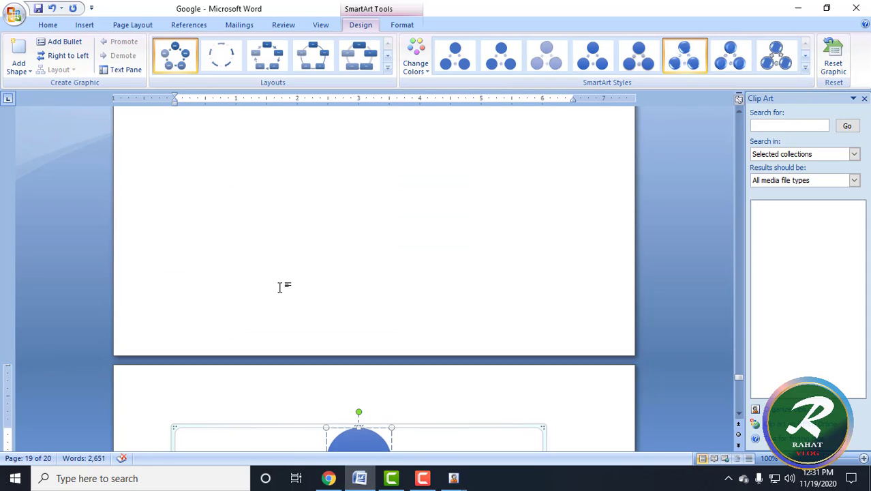
pyautogui.click(142, 26)
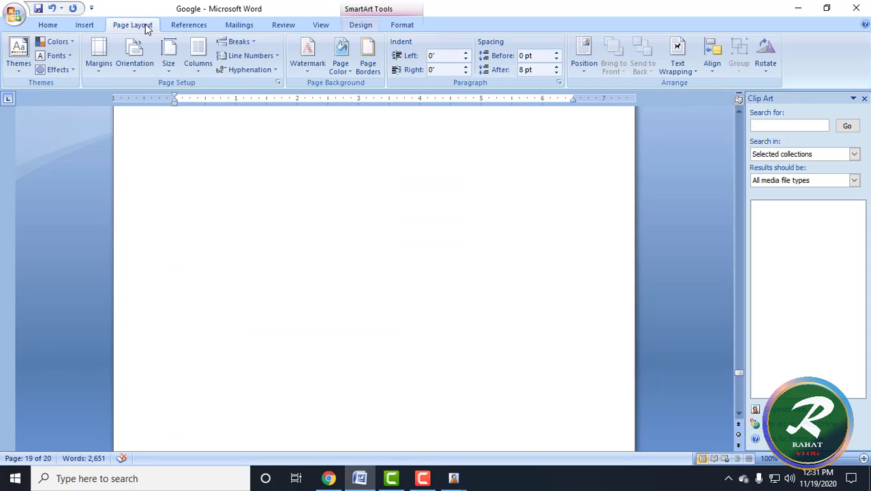
pyautogui.click(198, 25)
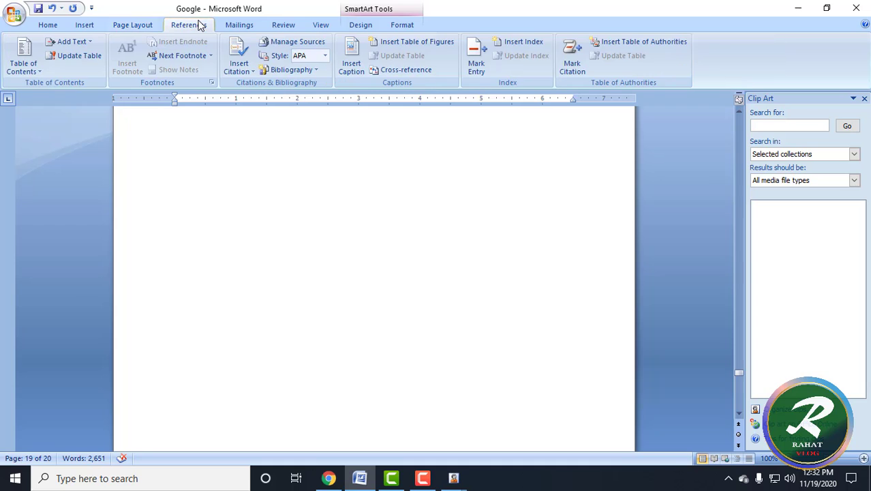
pyautogui.click(130, 26)
pyautogui.click(81, 26)
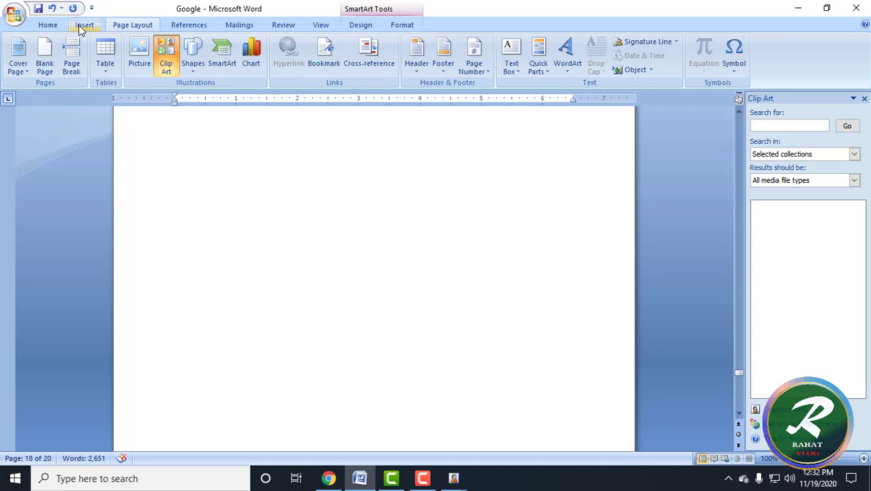
pyautogui.click(286, 138)
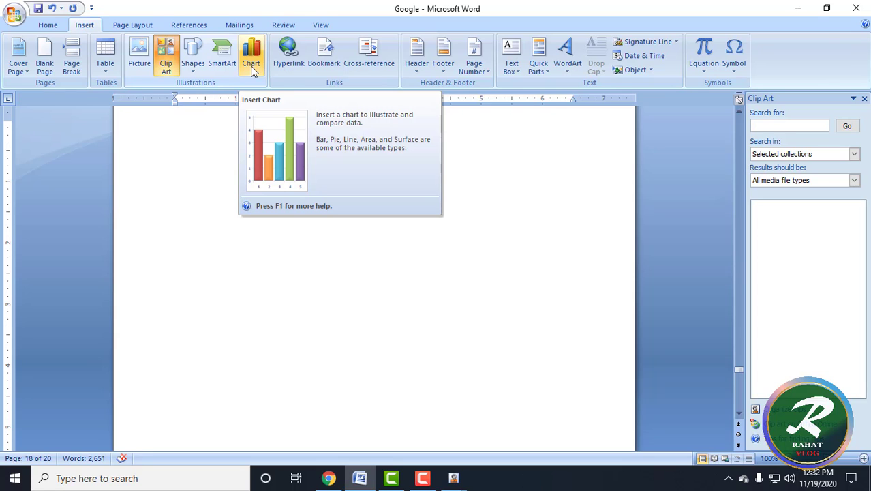
pyautogui.scroll(1, 252, 68)
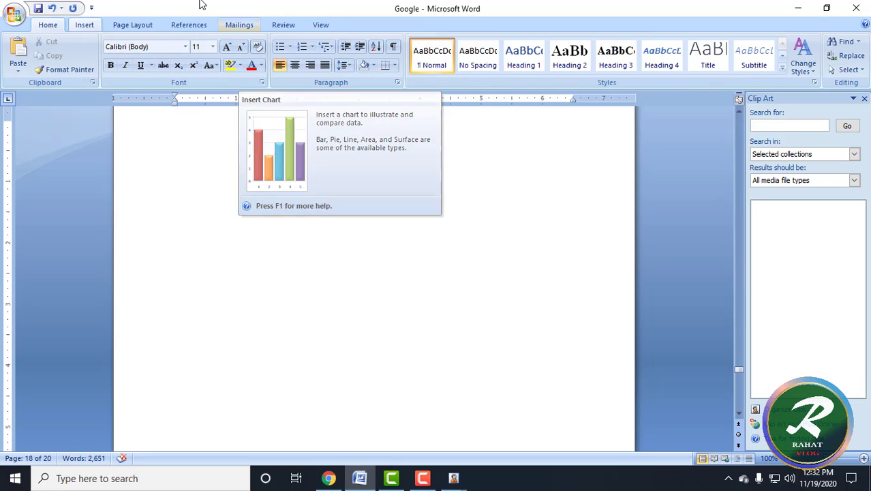
pyautogui.click(144, 25)
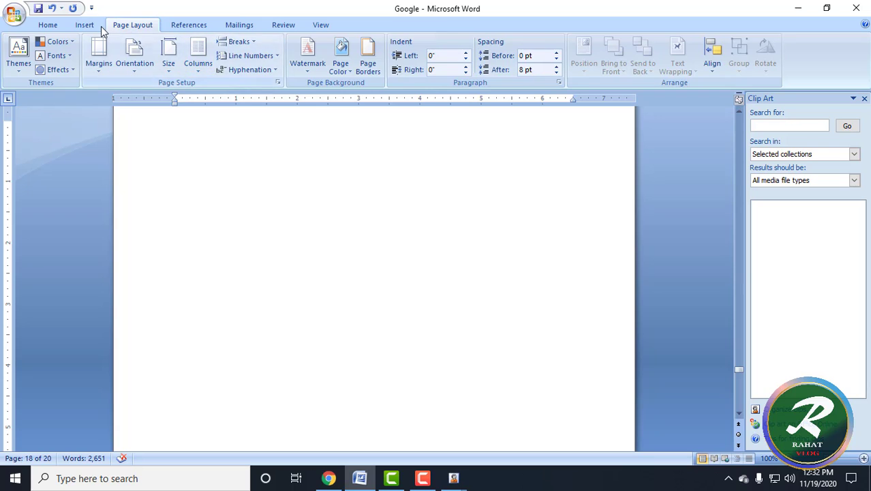
pyautogui.click(85, 25)
pyautogui.click(250, 54)
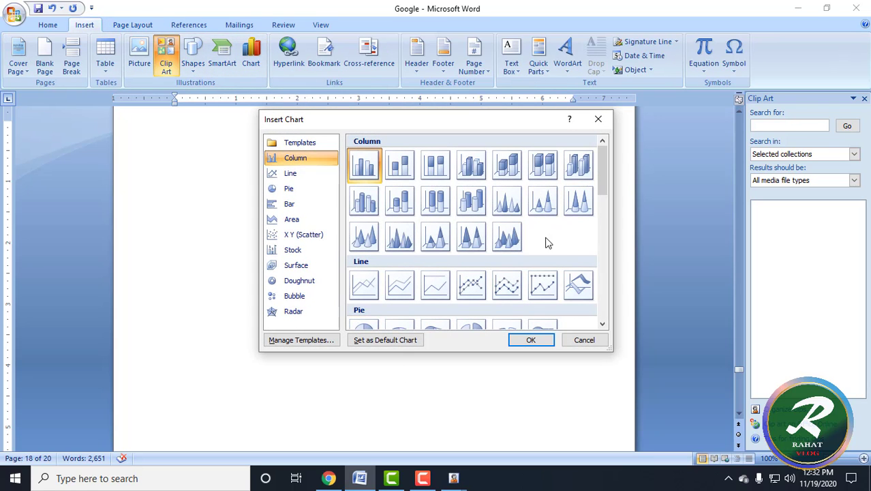
pyautogui.click(554, 176)
pyautogui.click(545, 342)
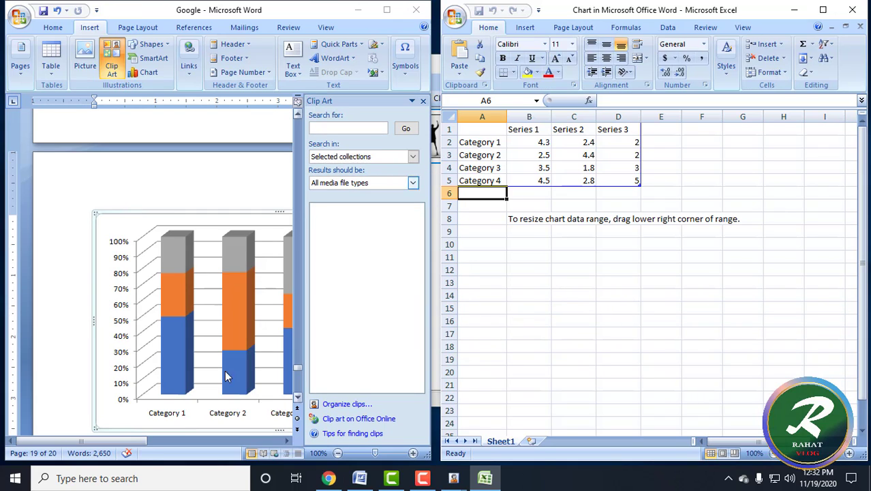
# Rename the chart's first two categories January and February in cells A2 and A3 of the data sheet.
pyautogui.click(489, 145)
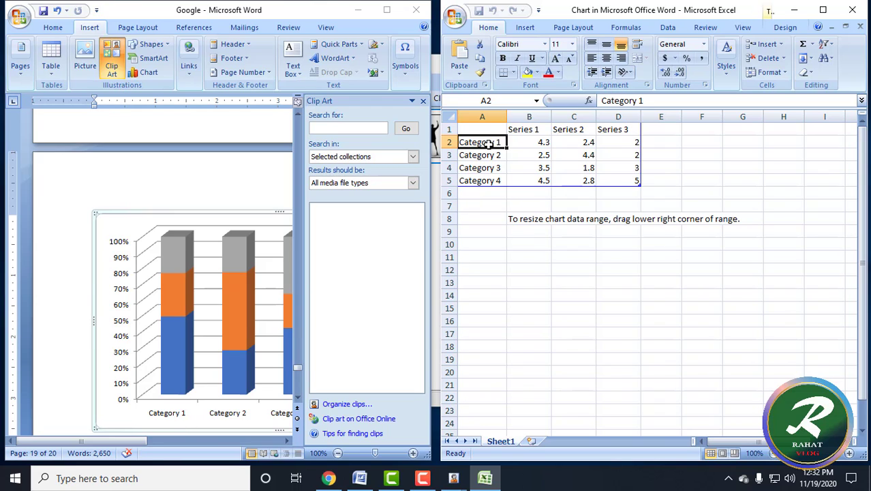
pyautogui.write('Janua')
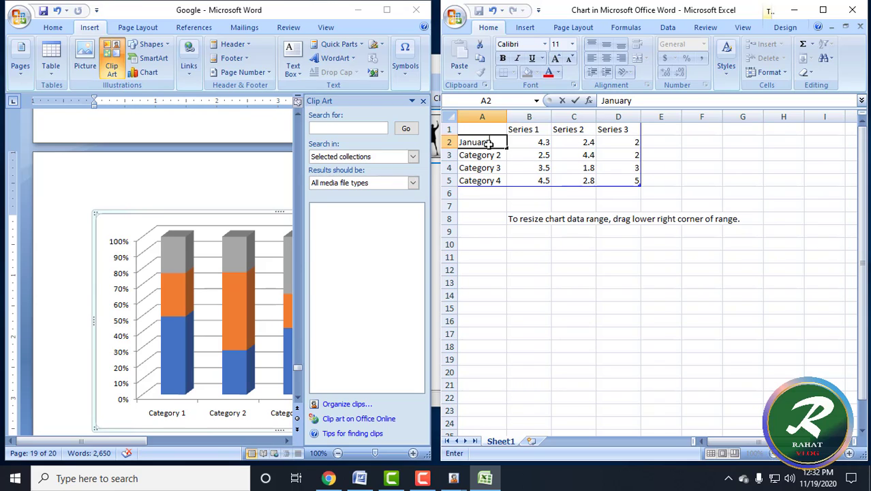
pyautogui.write('ry')
pyautogui.click(498, 155)
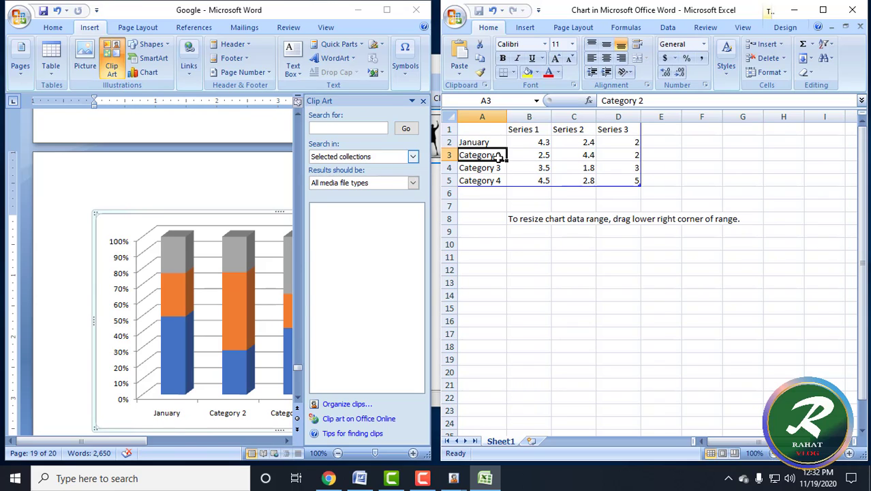
pyautogui.write('Februa')
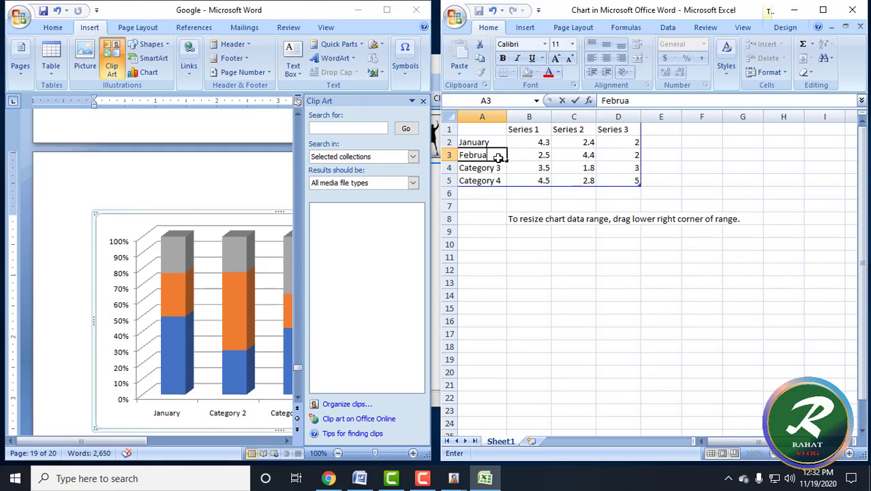
pyautogui.write('ry')
pyautogui.click(237, 419)
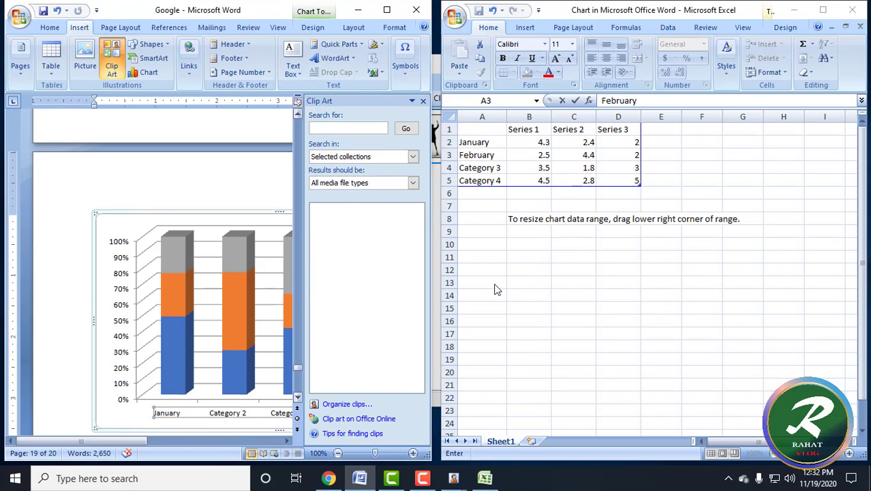
pyautogui.click(244, 417)
pyautogui.scroll(-2, 287, 270)
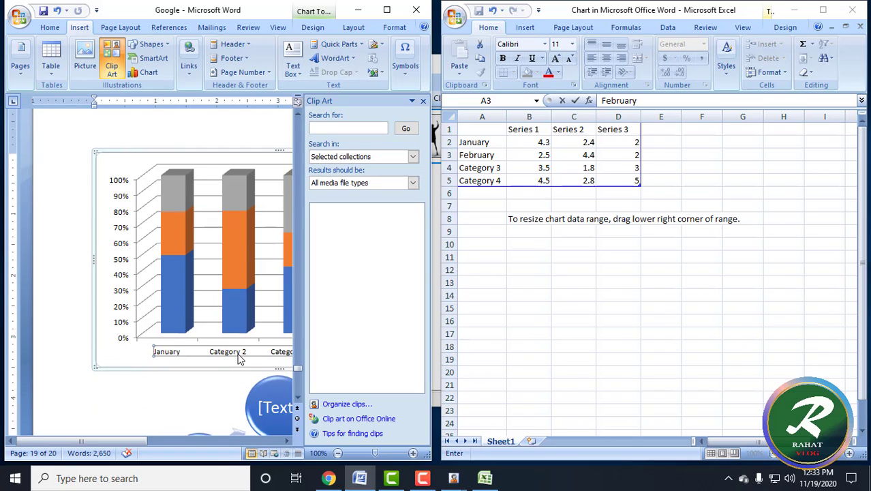
pyautogui.click(494, 155)
# Rename the chart's third and fourth categories March and april in cells A4 and A5.
pyautogui.click(498, 167)
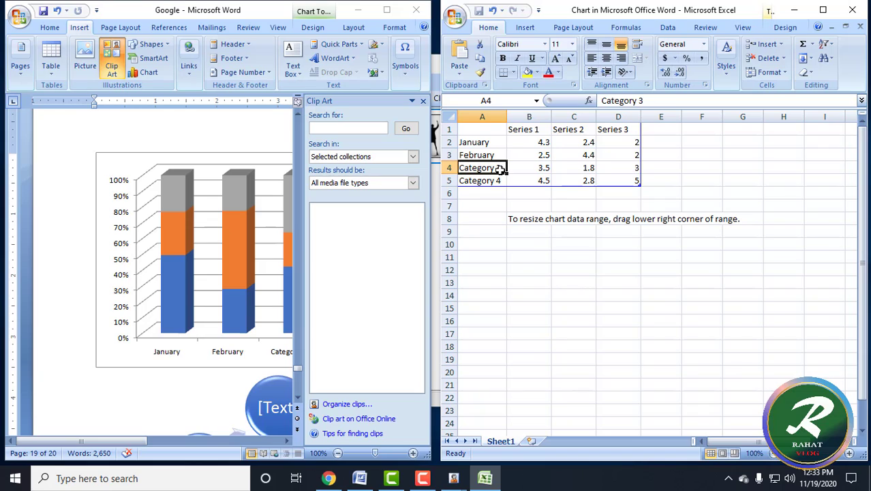
pyautogui.write('March')
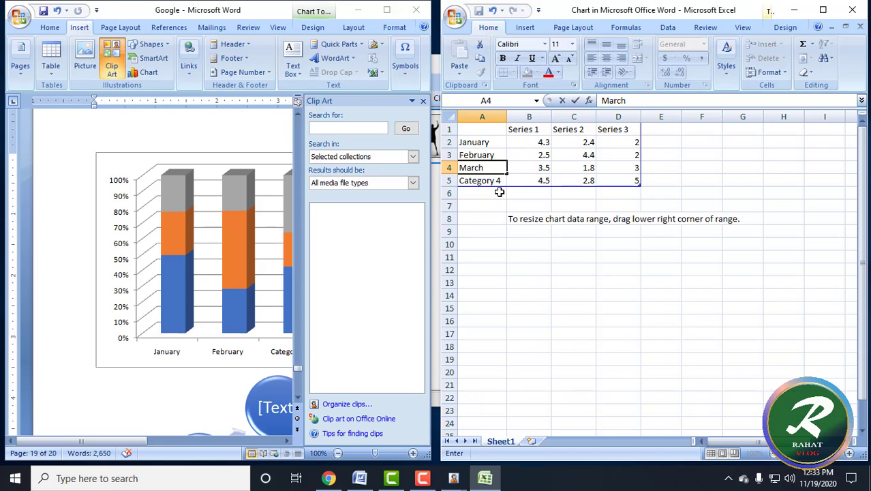
pyautogui.click(500, 177)
pyautogui.write('apri')
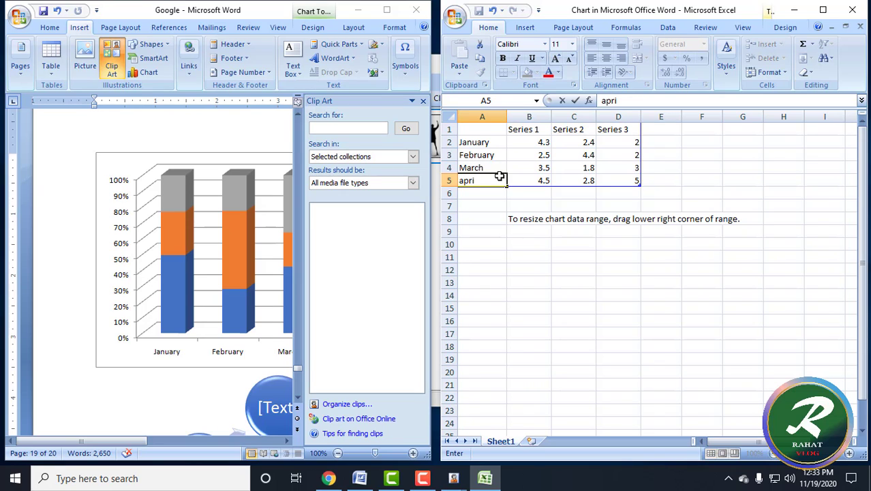
pyautogui.write('l')
# Replace the three series headings in cells B1 to D1 with people's first names.
pyautogui.click(536, 130)
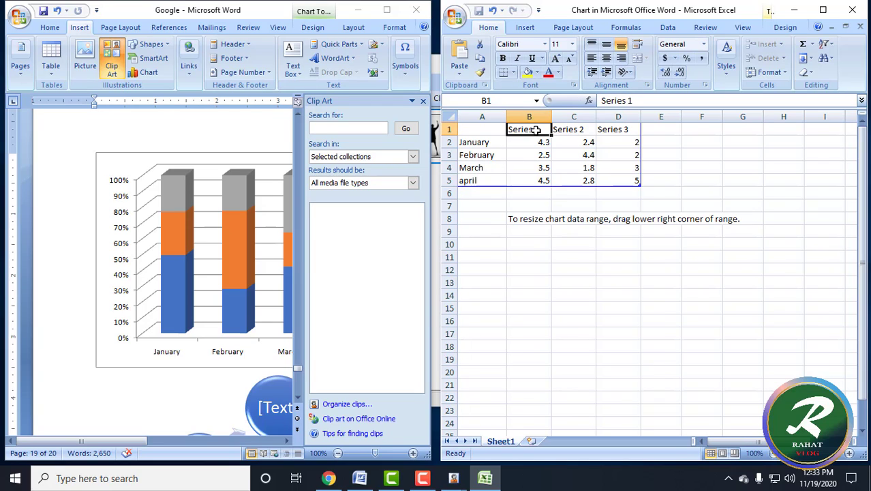
pyautogui.write('Rahim')
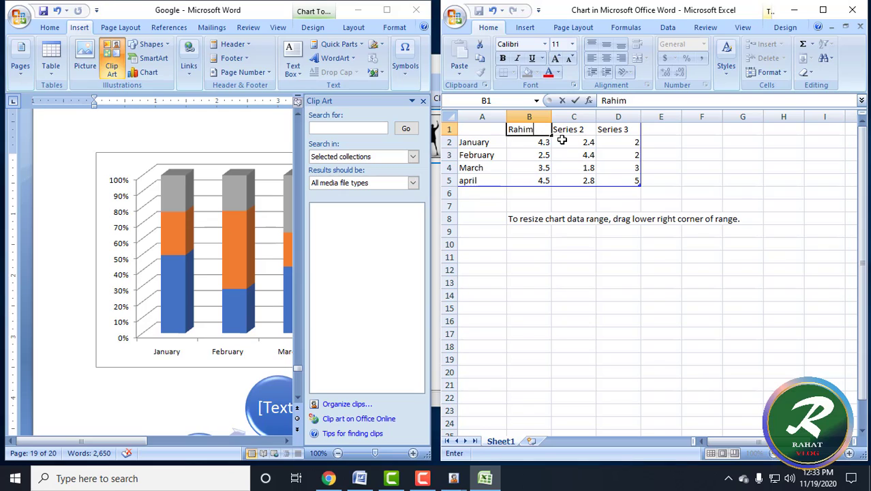
pyautogui.click(569, 129)
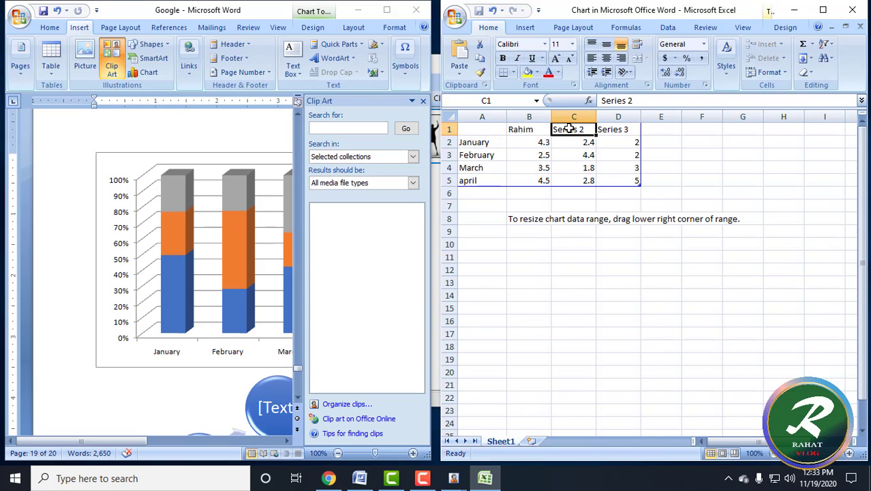
pyautogui.write('Karim')
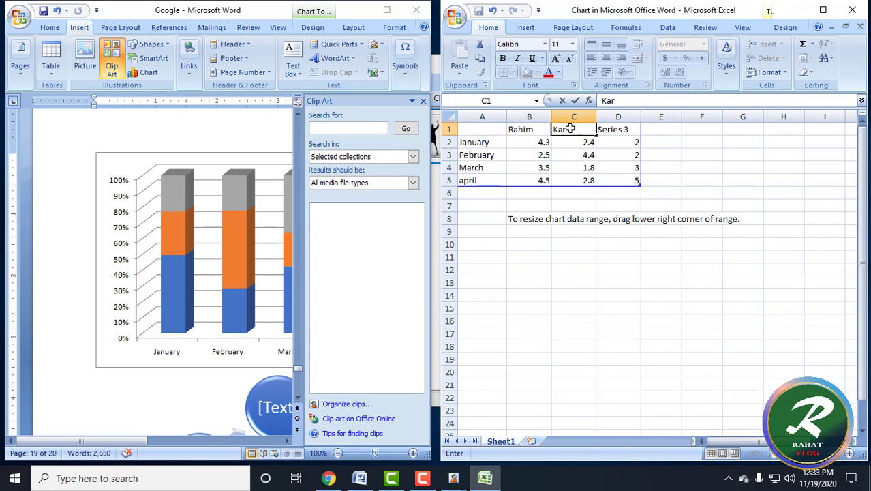
pyautogui.click(627, 133)
pyautogui.write('Juw')
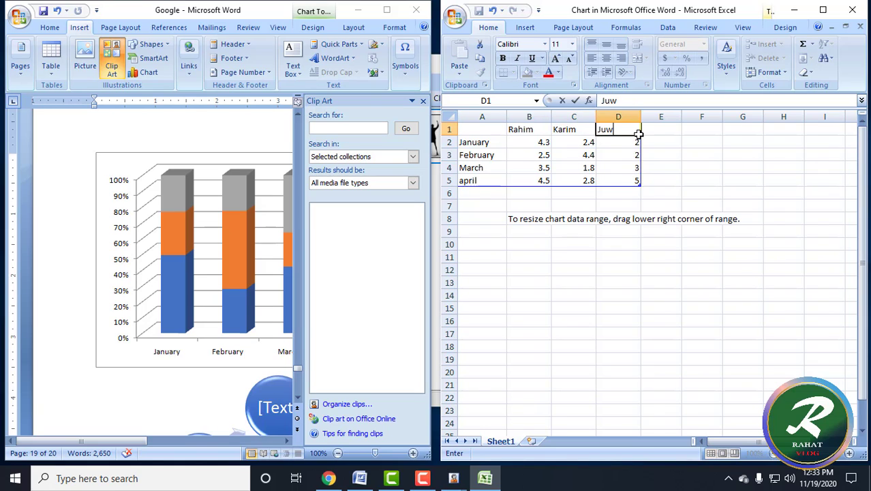
pyautogui.write('el')
# Set the January values of the three series to 100, 95 and 80 in cells B2 to D2.
pyautogui.click(533, 143)
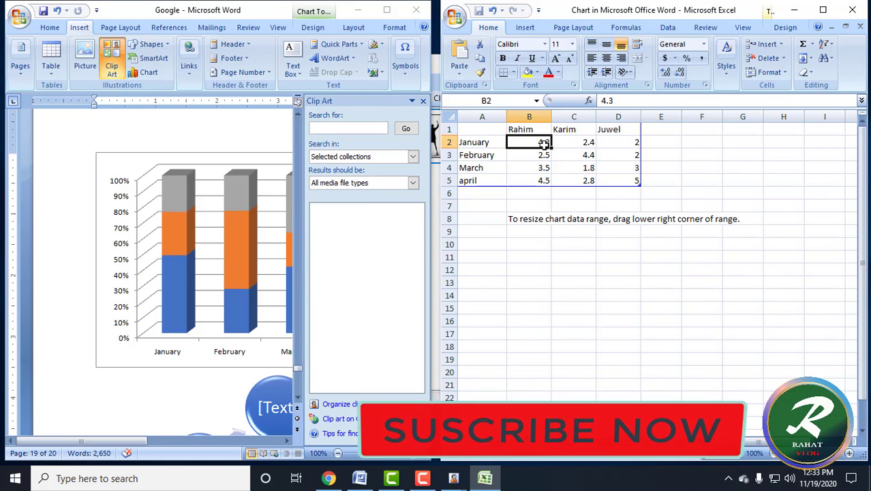
pyautogui.write('100')
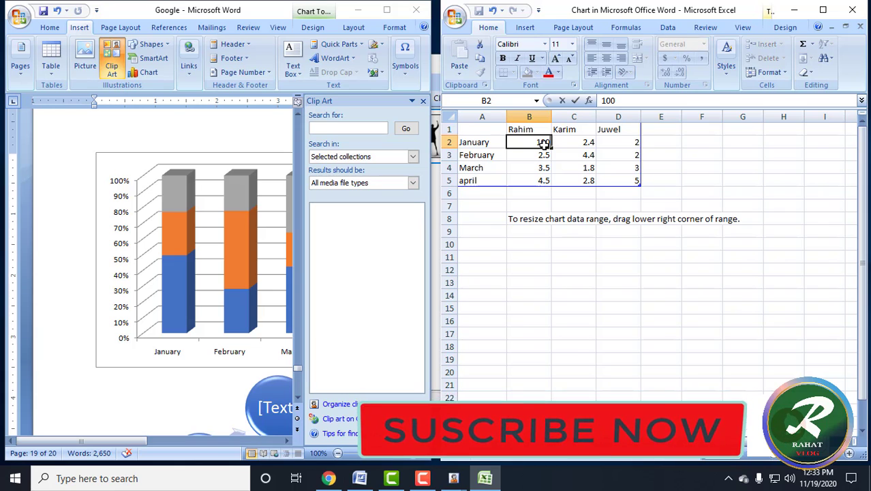
pyautogui.click(587, 143)
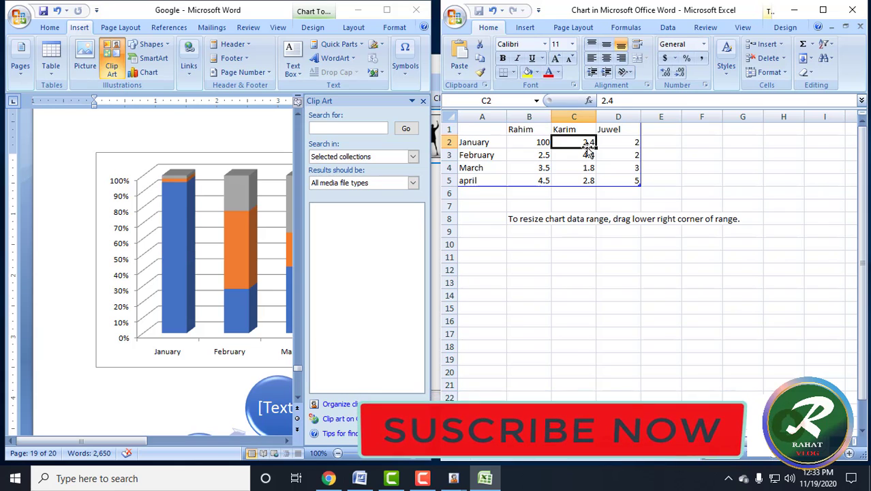
pyautogui.write('95')
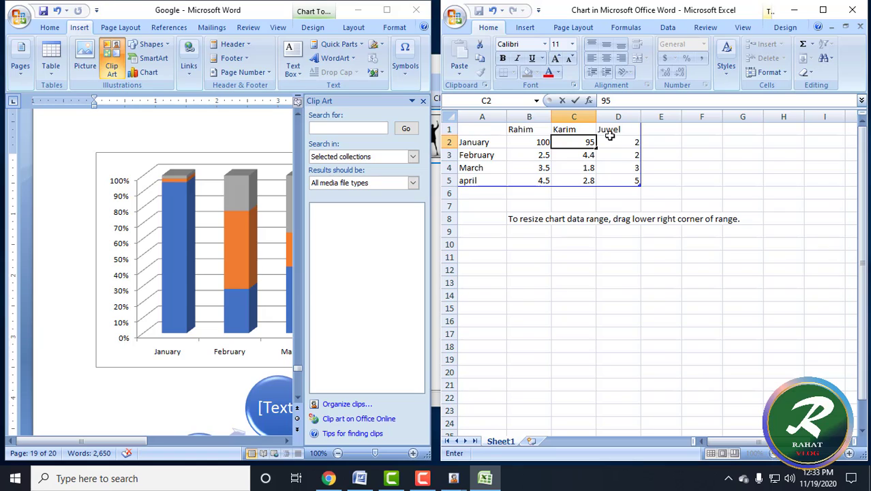
pyautogui.click(623, 145)
pyautogui.write('80')
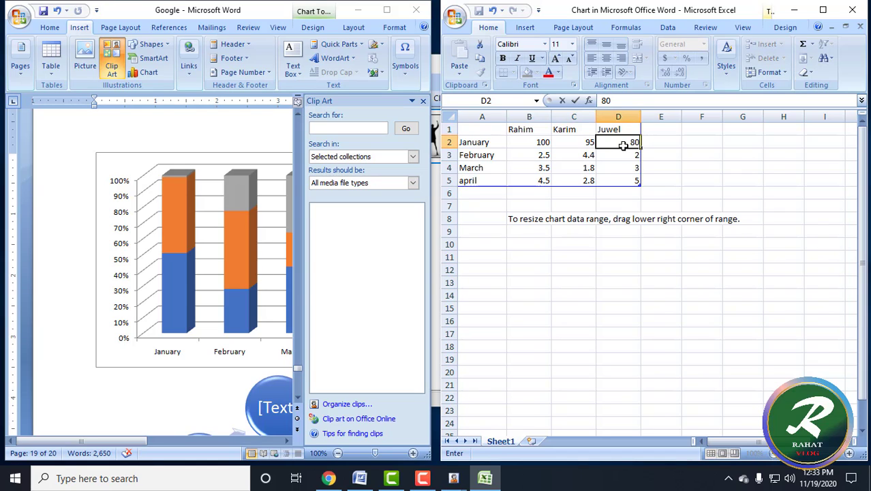
# Set the February values of the three series to 70, 90 and 95 in cells B3 to D3.
pyautogui.click(543, 160)
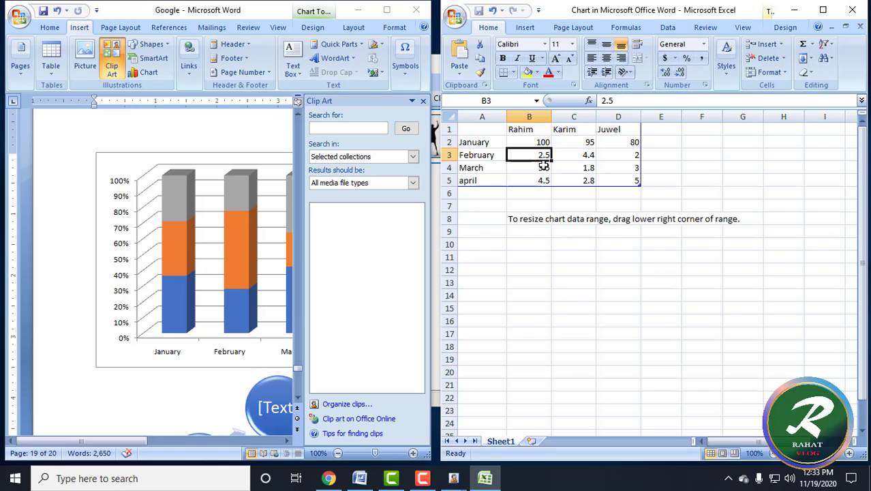
pyautogui.write('70')
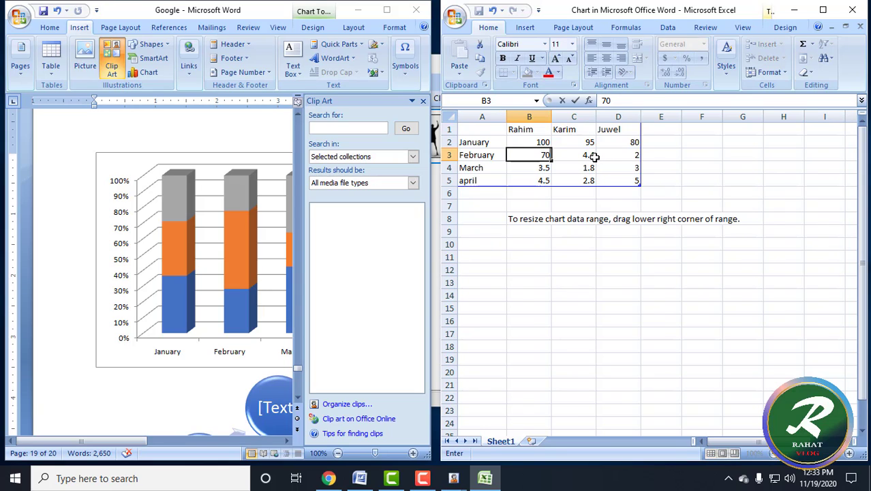
pyautogui.click(587, 155)
pyautogui.write('90')
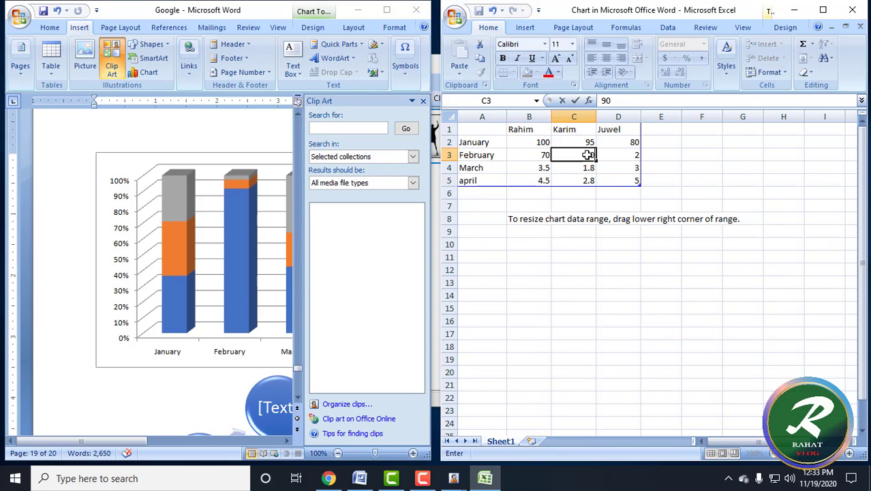
pyautogui.click(632, 153)
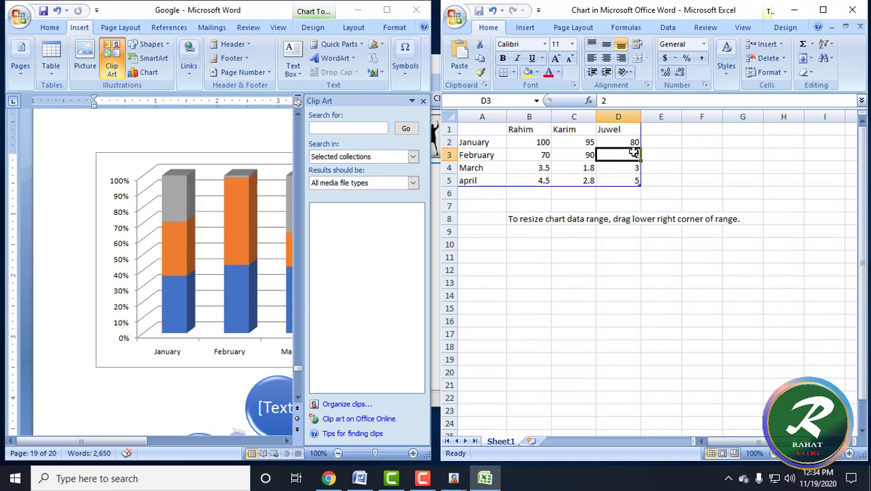
pyautogui.write('95')
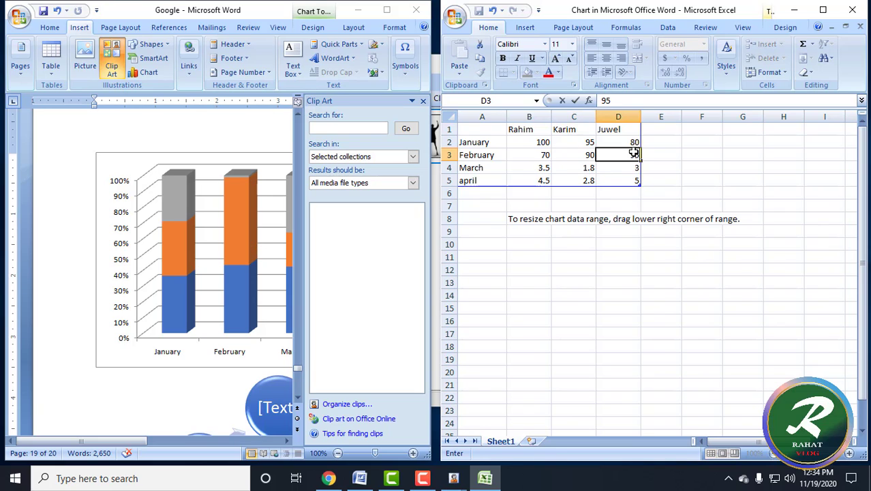
# Set the March values of the three series to 80, 70 and 60 in cells B4 to D4.
pyautogui.click(537, 167)
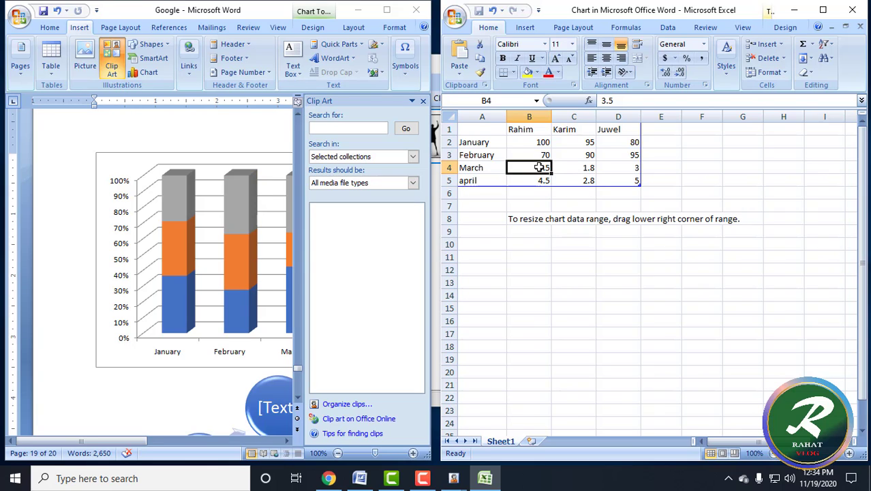
pyautogui.write('80')
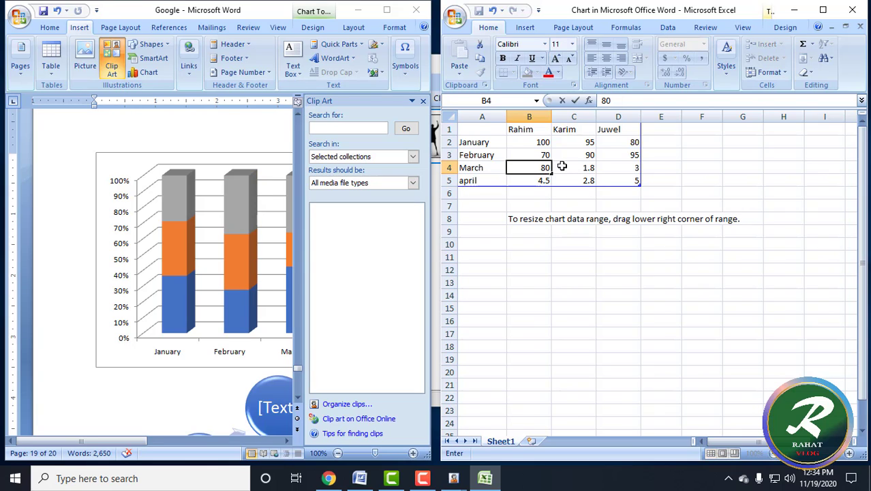
pyautogui.click(581, 166)
pyautogui.write('4')
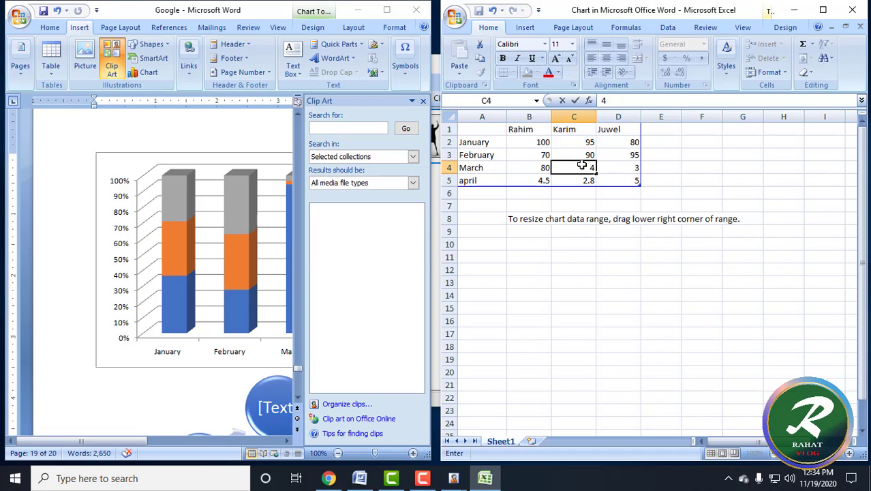
pyautogui.write('0')
pyautogui.click(626, 171)
pyautogui.write('6')
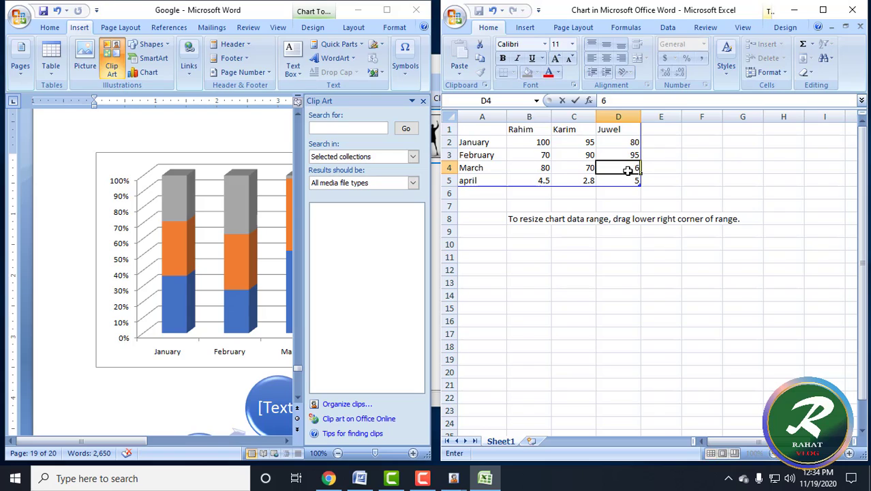
# Set the april values of the three series to 100, 90 and 100 in cells B5 to D5, and close the chart's data sheet.
pyautogui.click(535, 181)
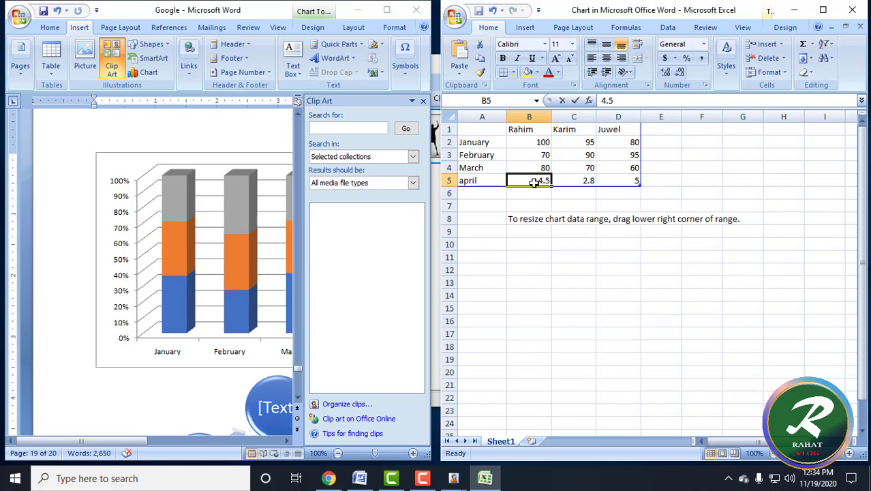
pyautogui.write('100')
pyautogui.click(594, 181)
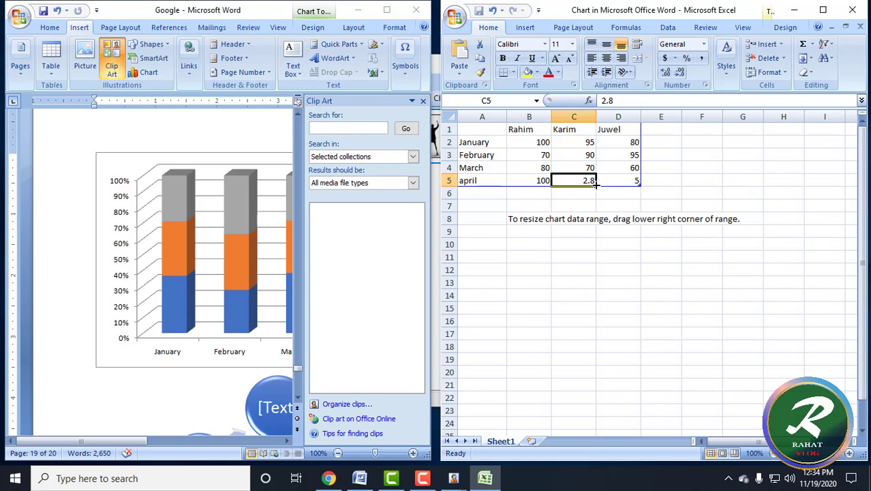
pyautogui.write('90')
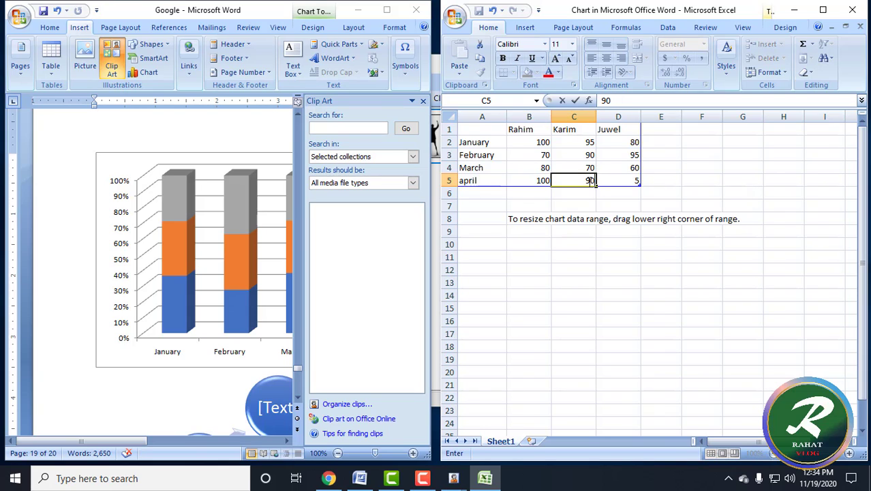
pyautogui.click(636, 182)
pyautogui.write('00')
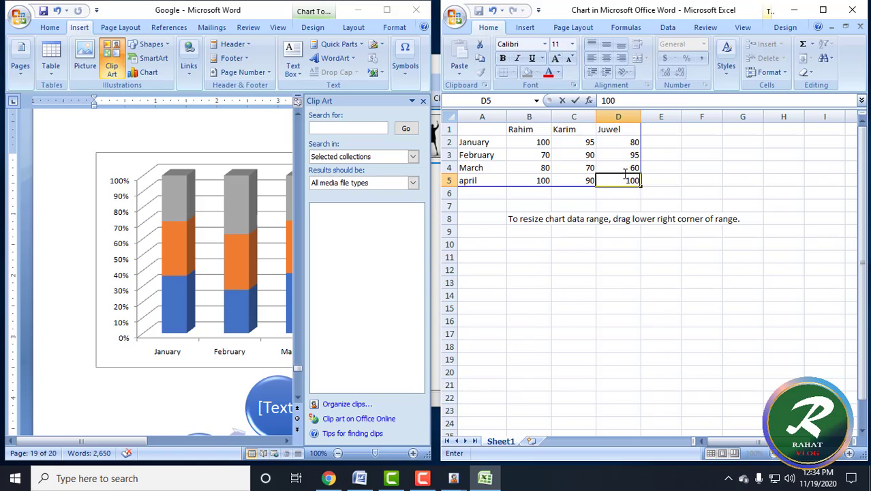
pyautogui.click(684, 308)
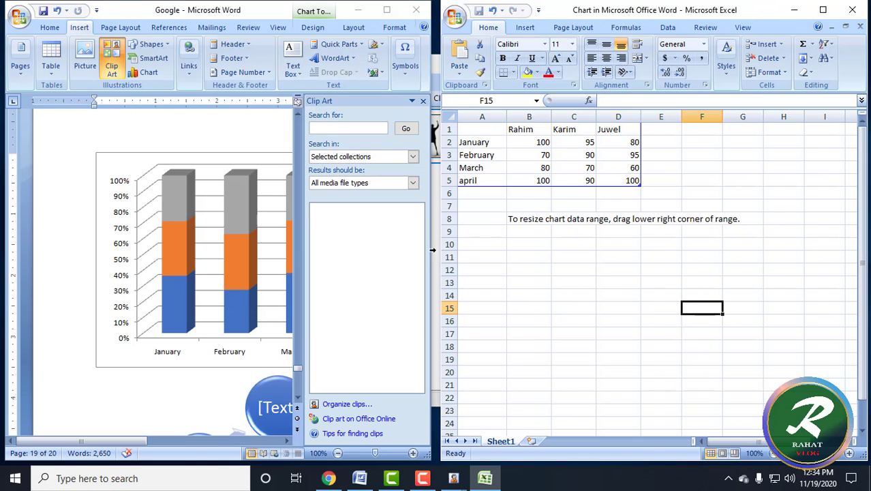
pyautogui.click(853, 10)
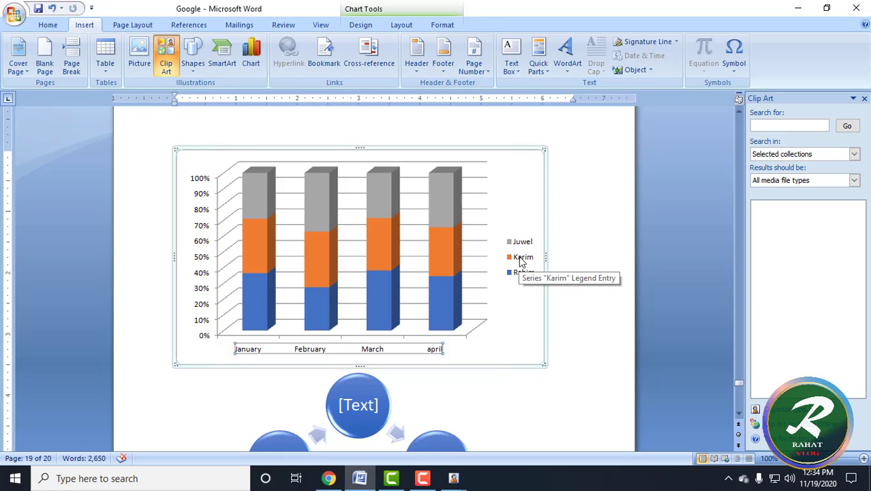
# Examine the finished column chart in the Word document, checking each series' value per month against the legend.
pyautogui.moveTo(445, 189)
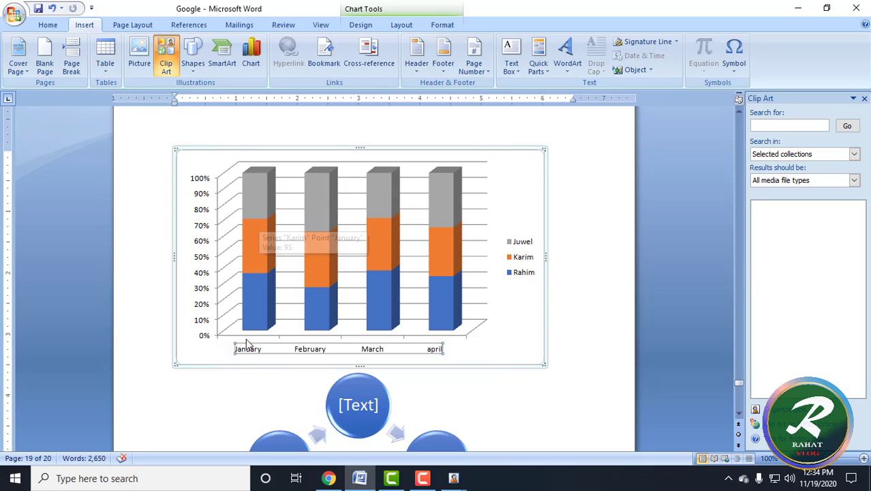
pyautogui.moveTo(260, 220)
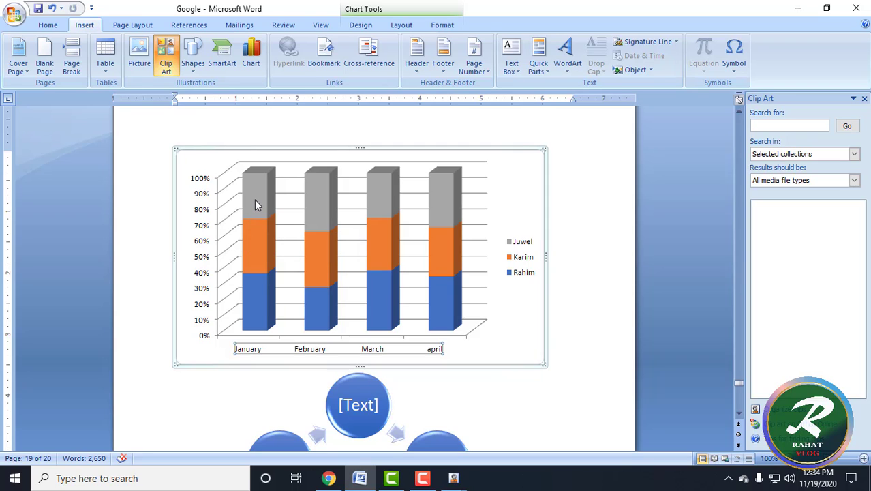
pyautogui.moveTo(256, 199)
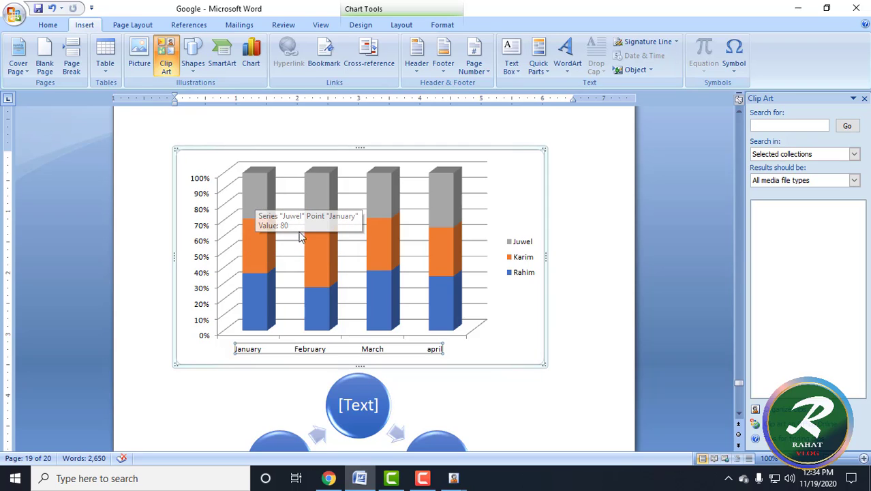
pyautogui.moveTo(319, 201)
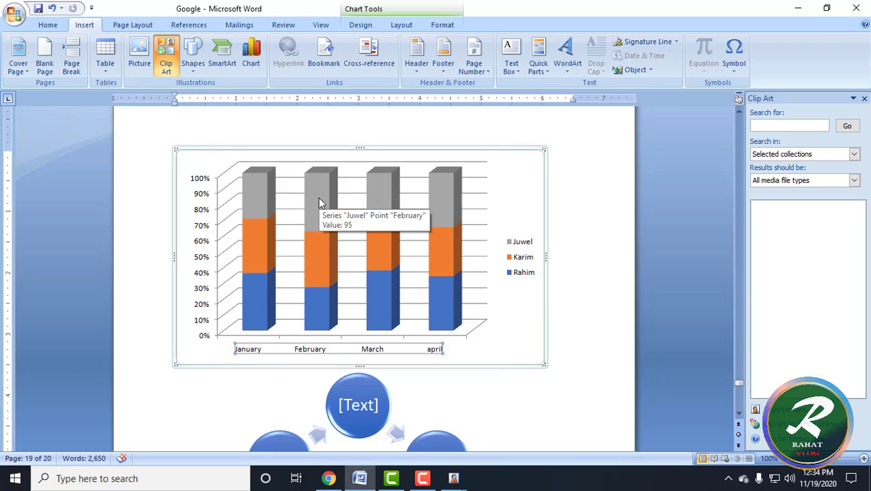
pyautogui.moveTo(387, 192)
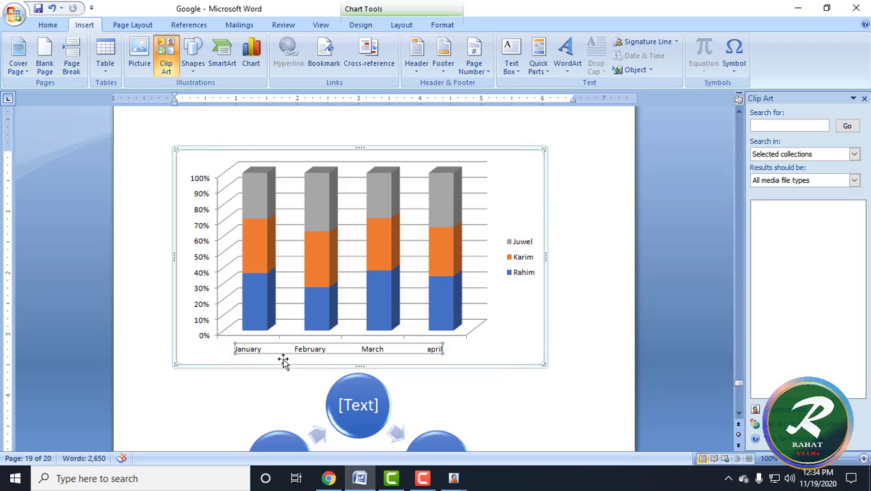
pyautogui.scroll(-2, 422, 341)
pyautogui.scroll(2, 409, 344)
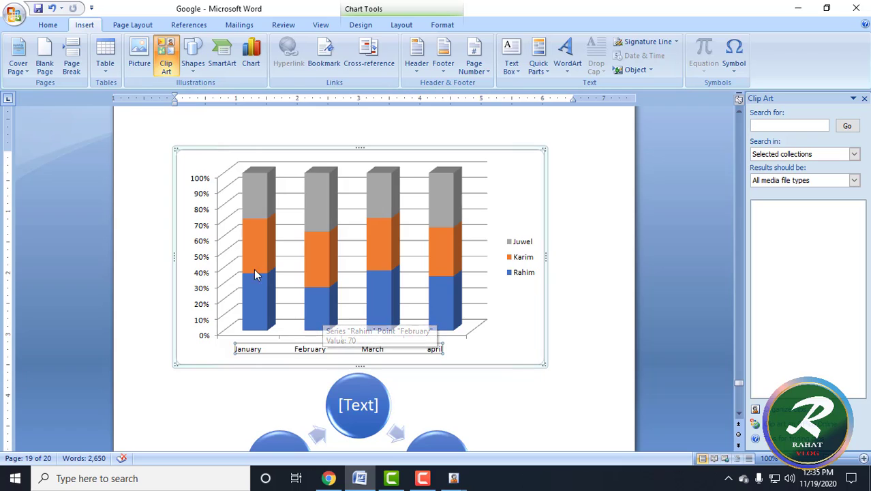
pyautogui.moveTo(271, 246)
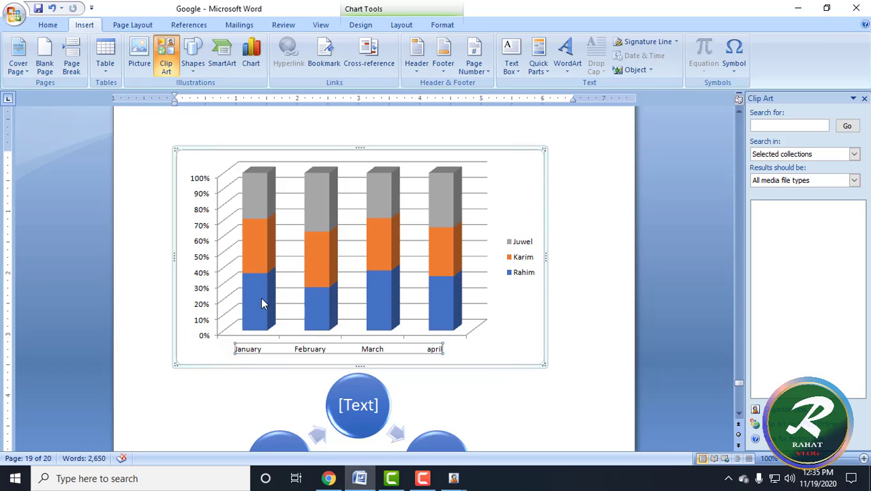
pyautogui.moveTo(261, 299)
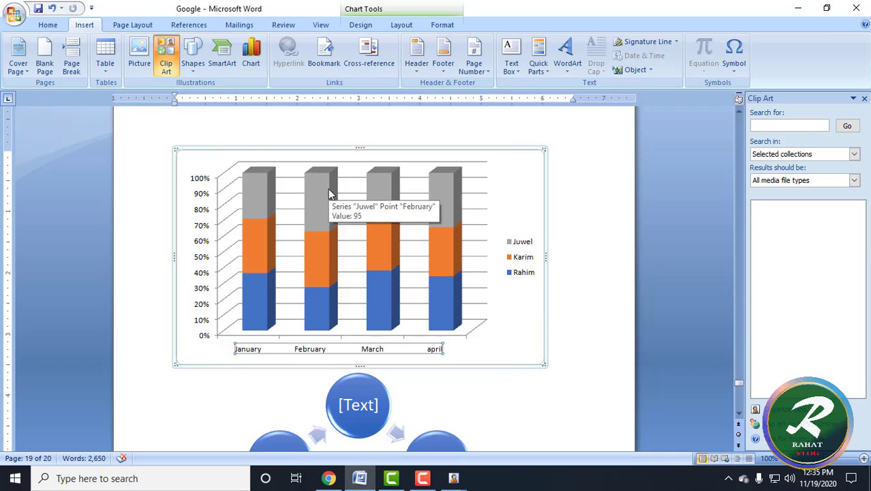
pyautogui.moveTo(322, 258)
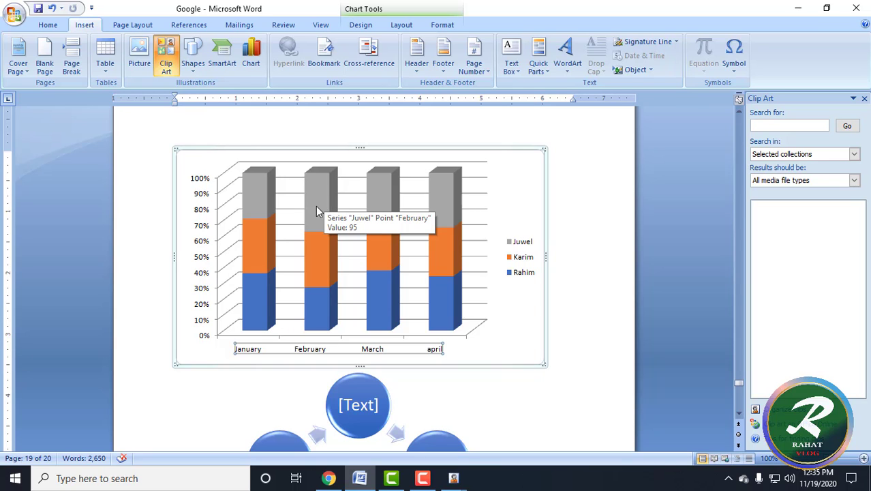
pyautogui.scroll(-5, 373, 363)
pyautogui.scroll(5, 376, 332)
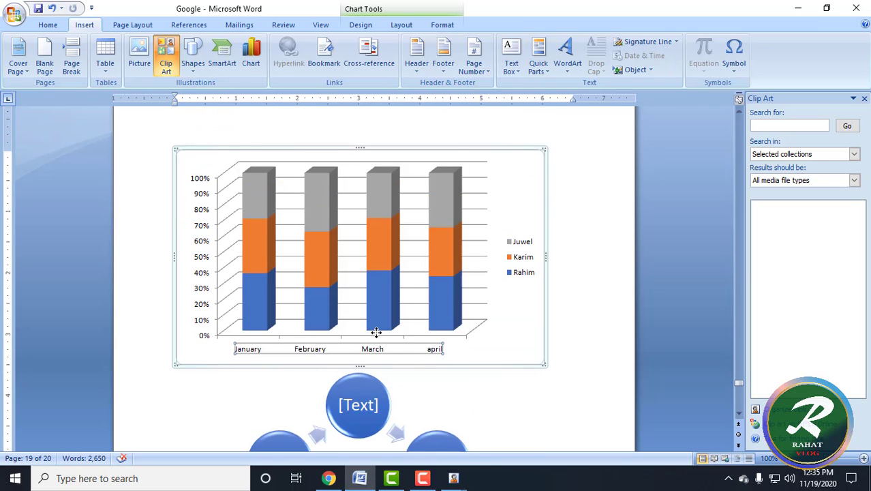
pyautogui.scroll(-5, 375, 332)
pyautogui.scroll(6, 358, 230)
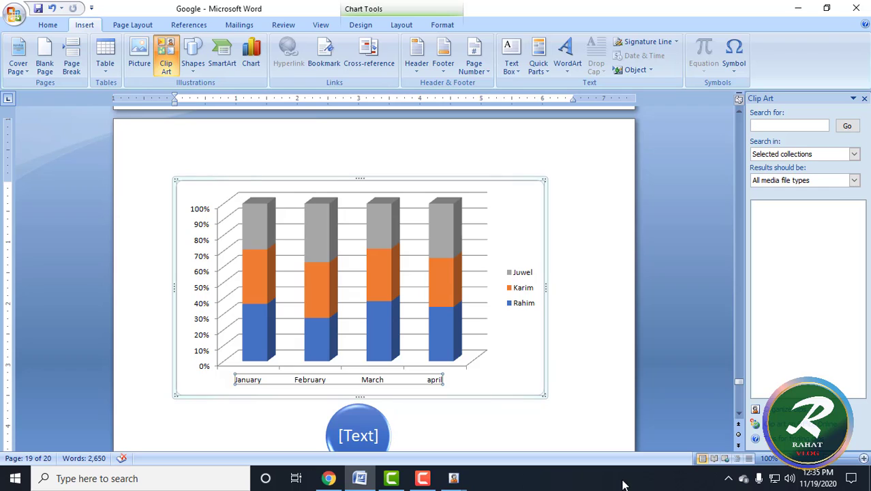
pyautogui.click(422, 478)
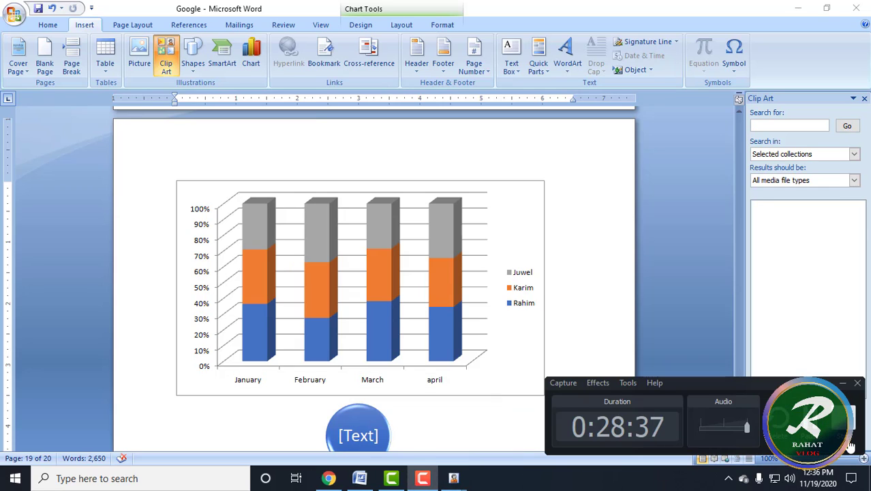